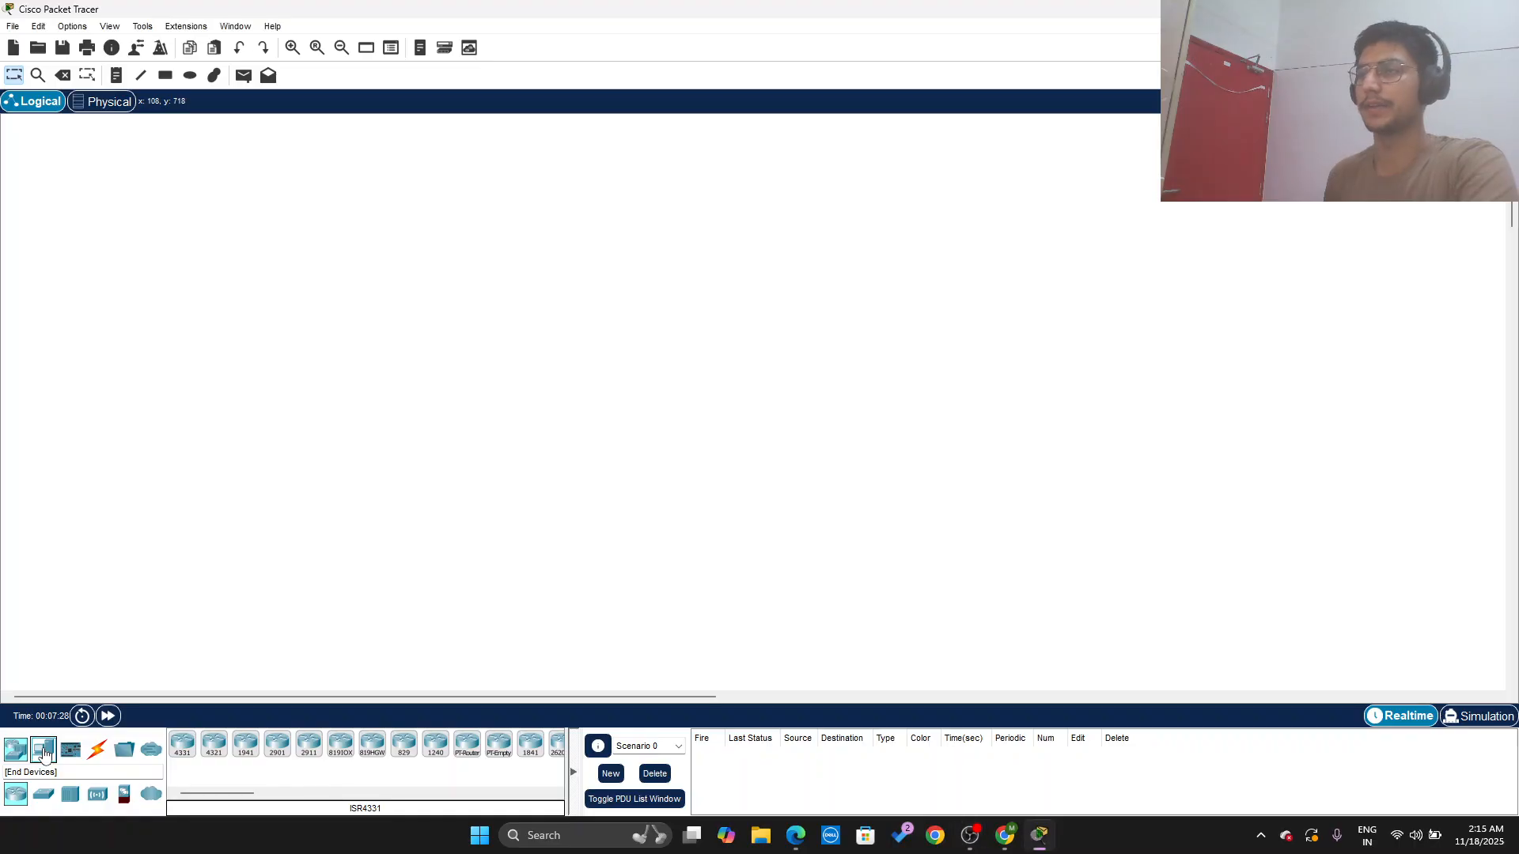
# Step: Place two PC end devices side by side in the logical workspace
pyautogui.click(45, 752)
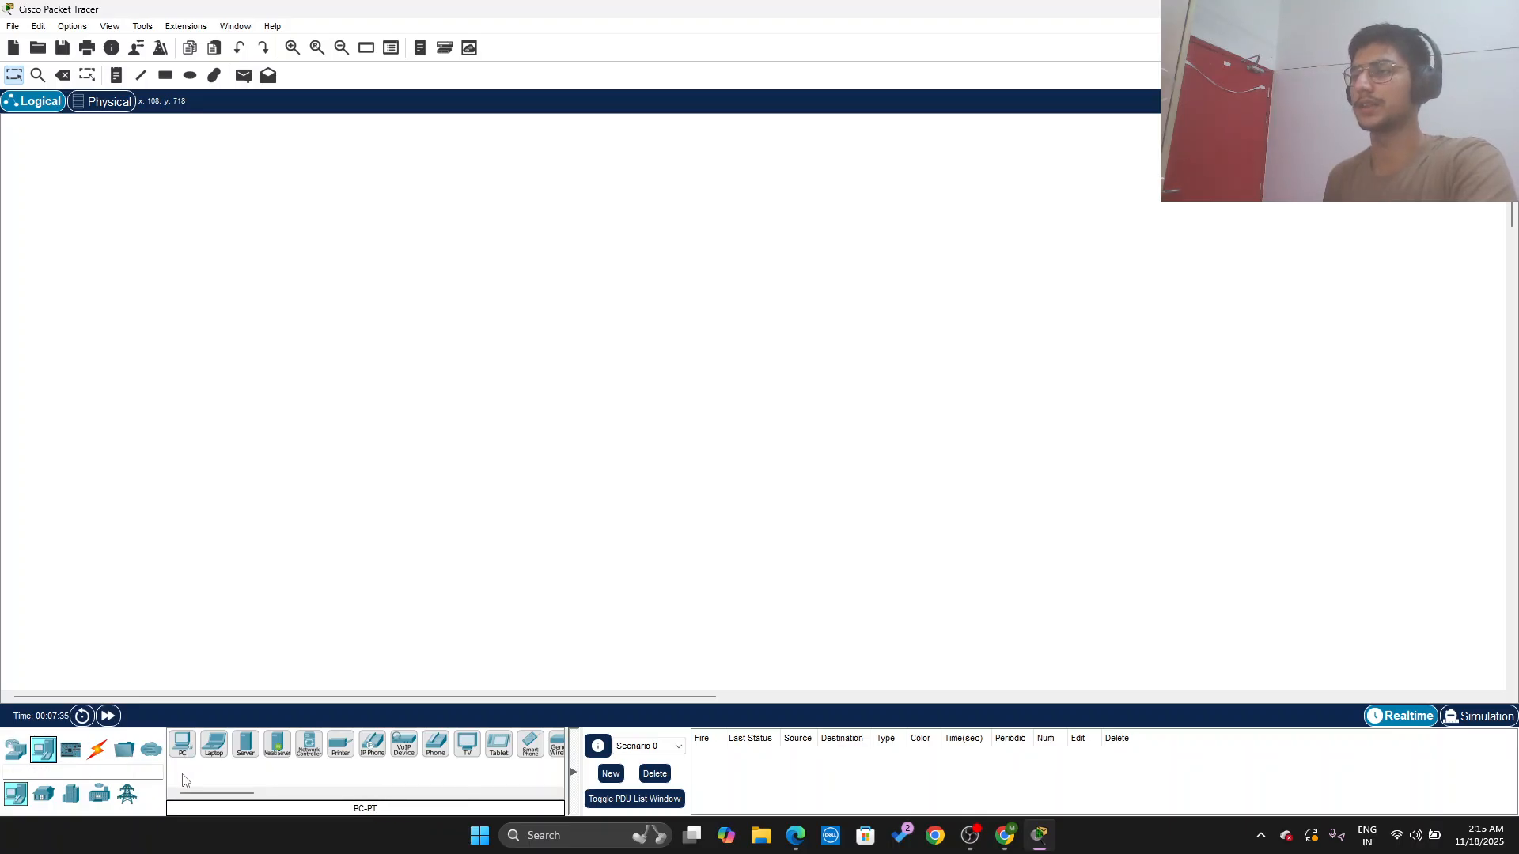
pyautogui.click(181, 753)
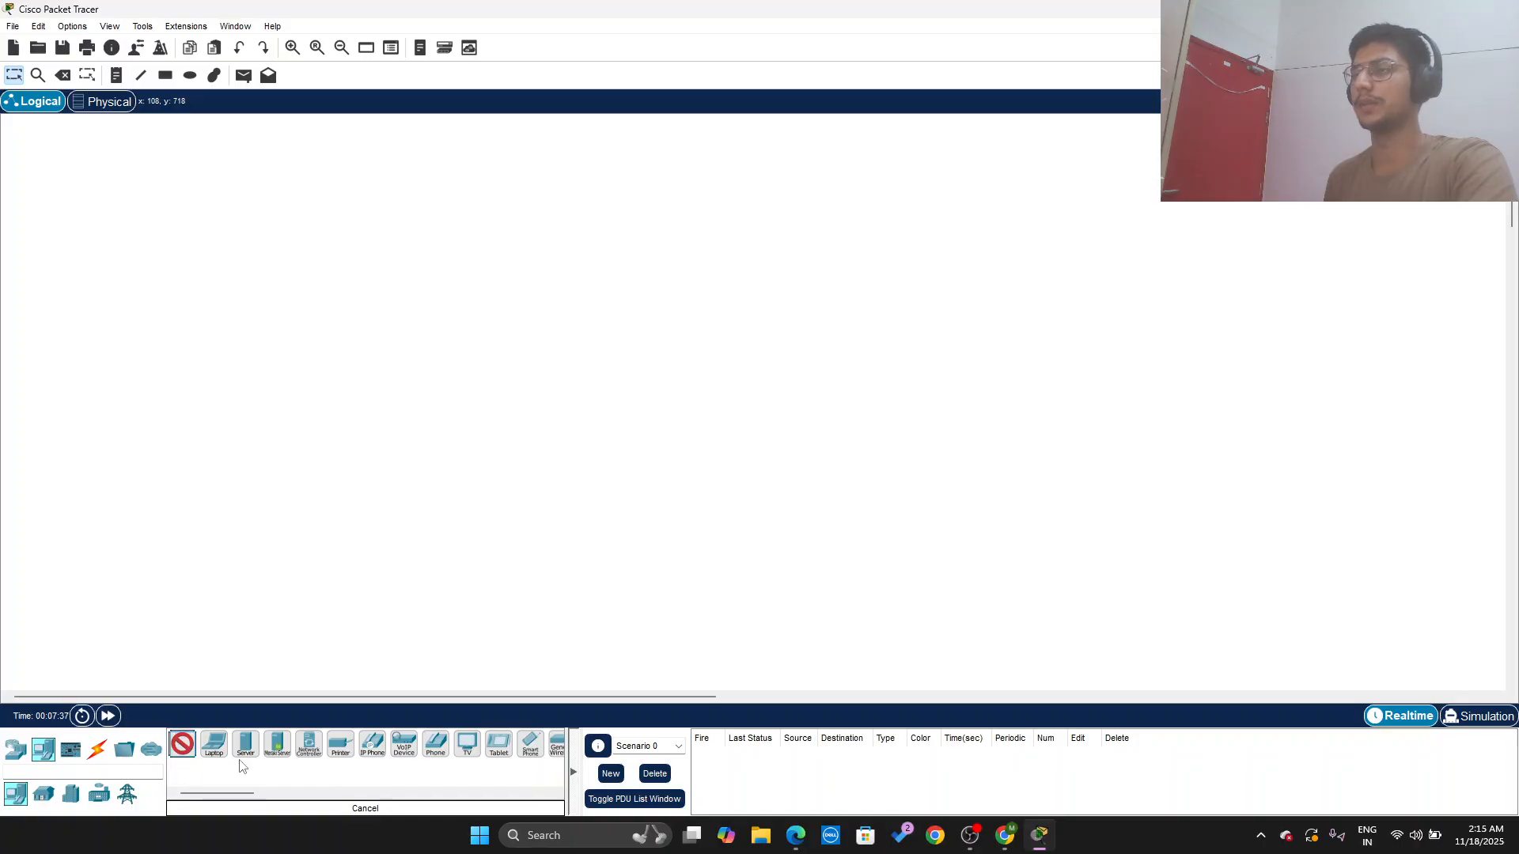
pyautogui.click(367, 404)
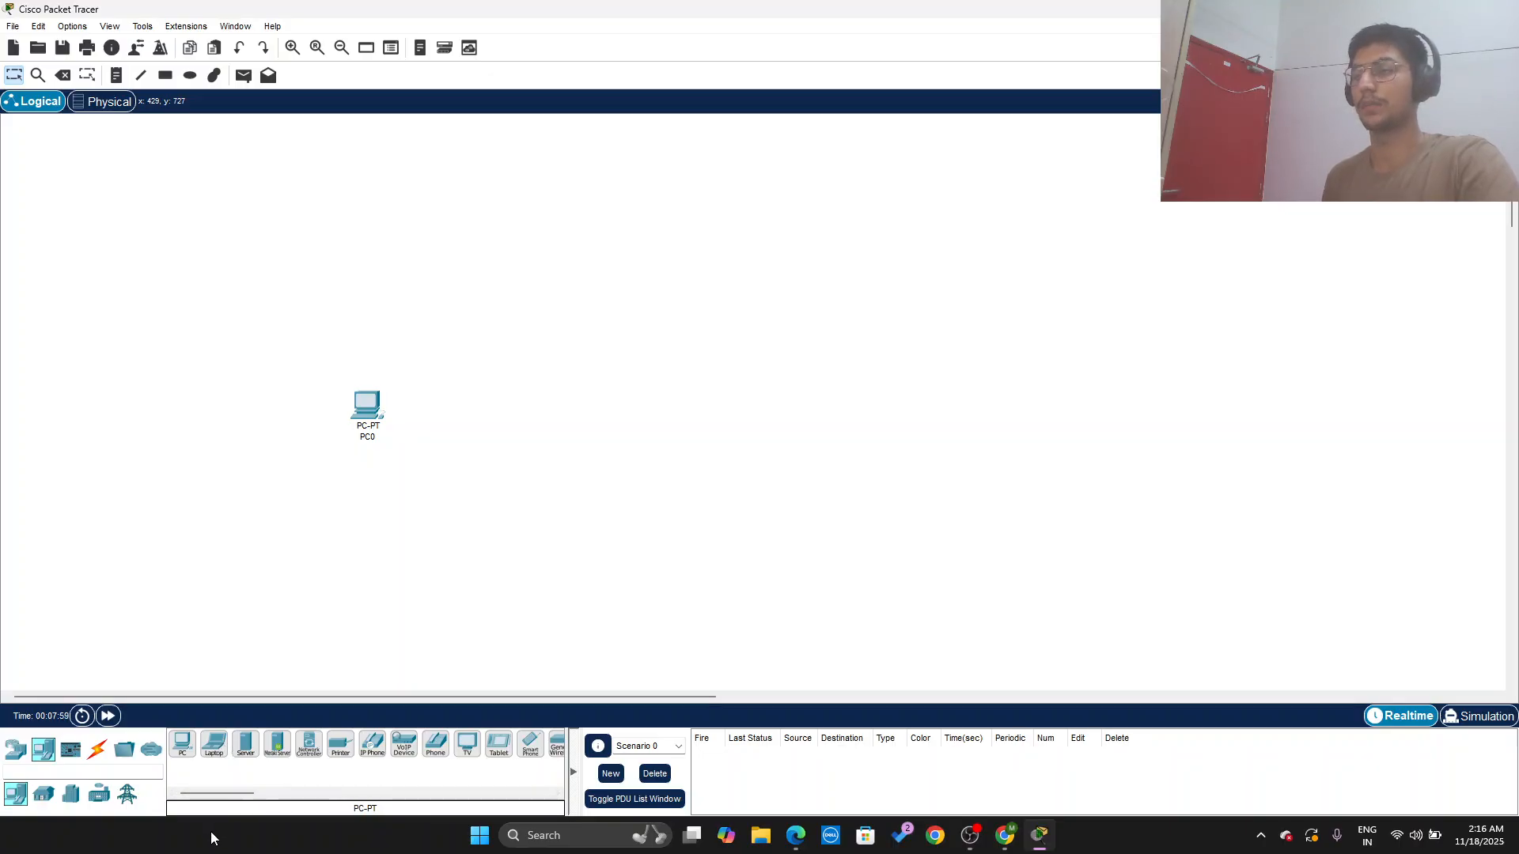
pyautogui.click(184, 745)
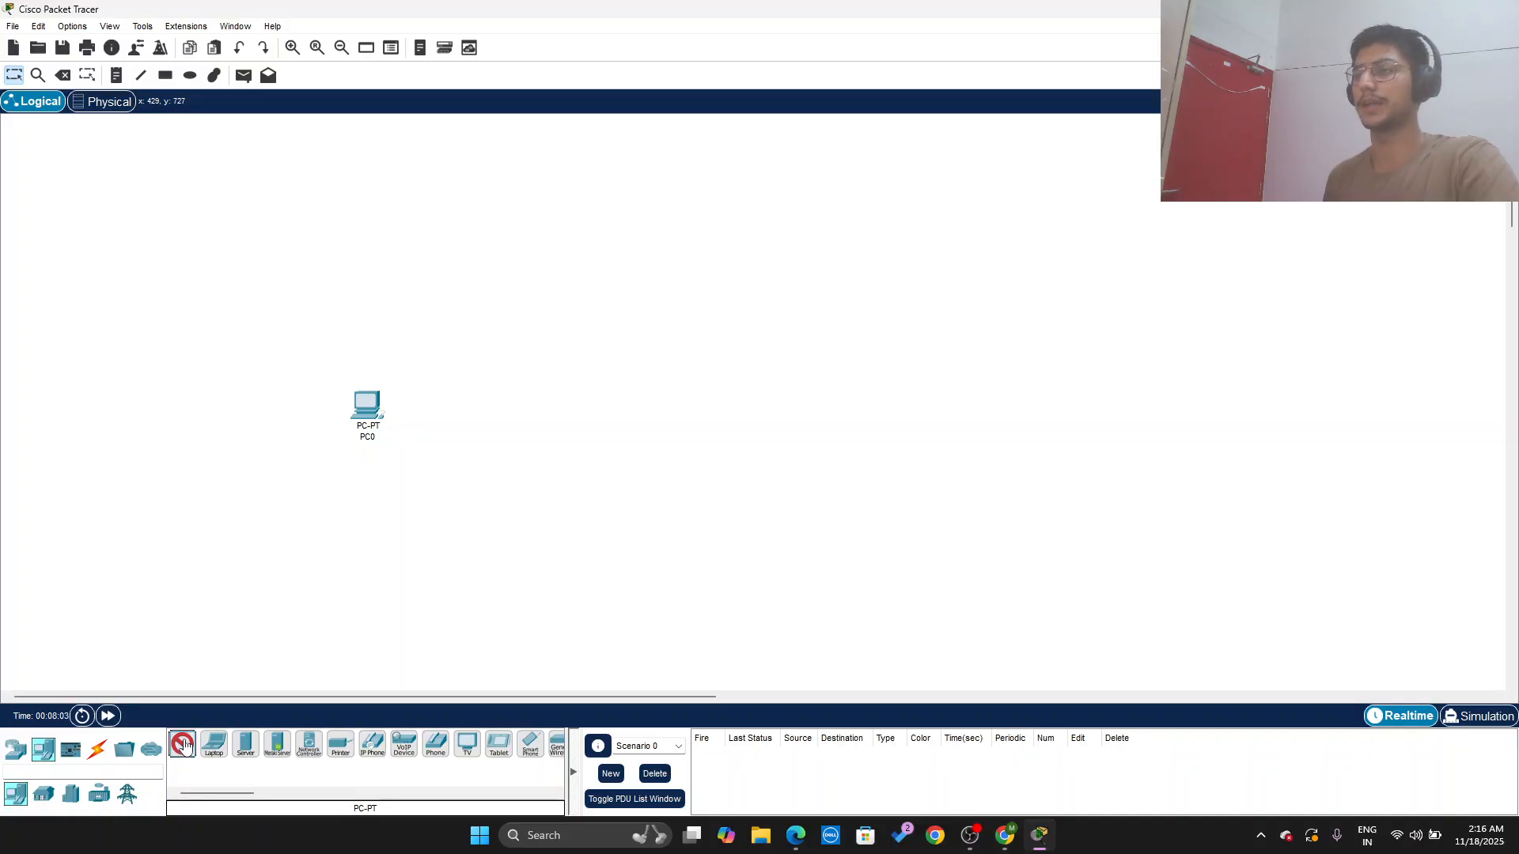
pyautogui.click(507, 407)
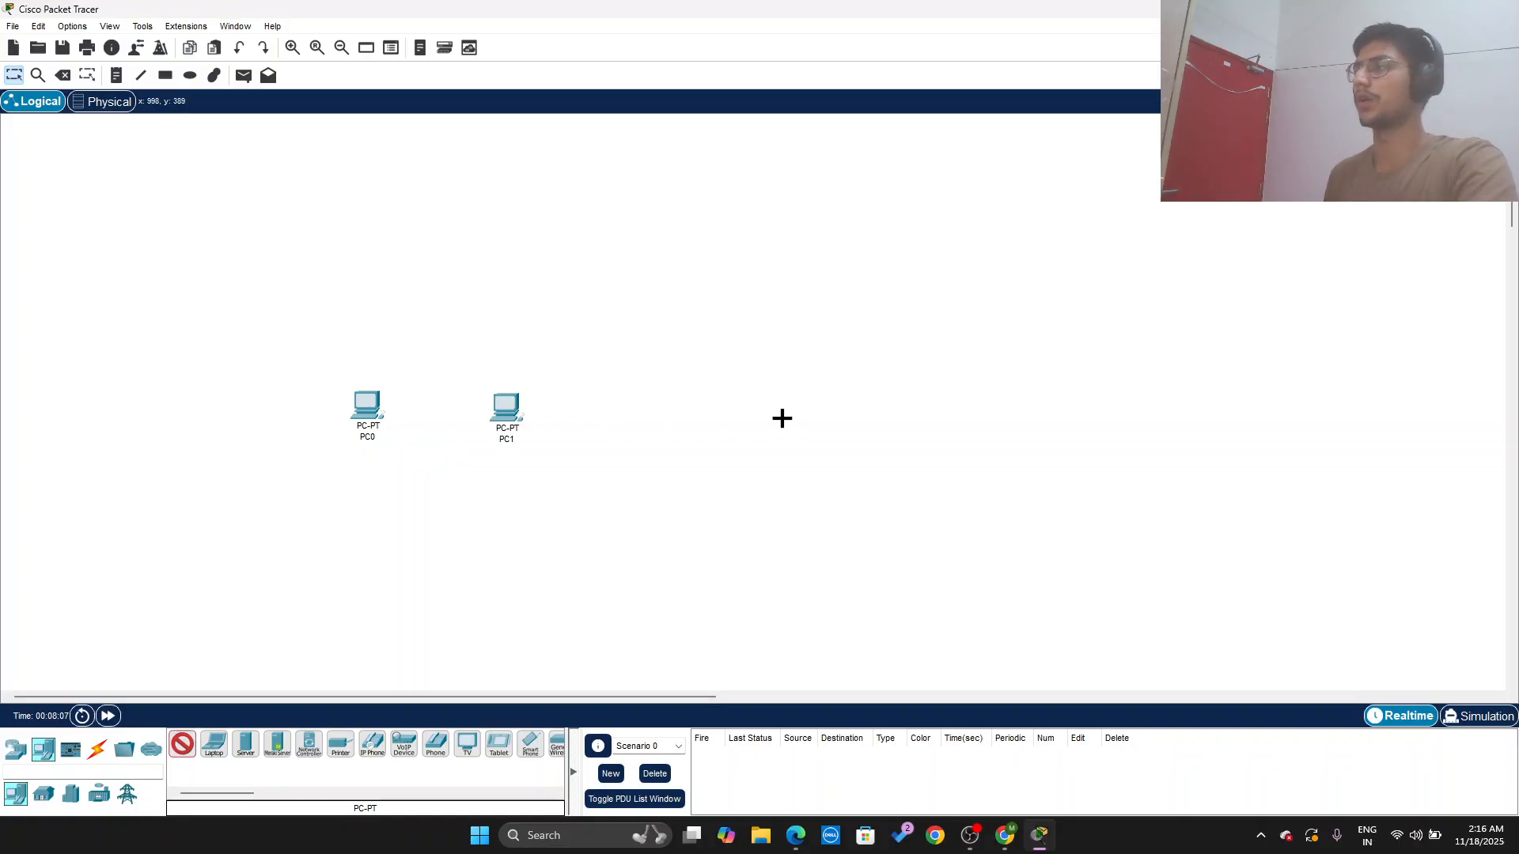
# Step: Place four more PCs in the same row, beyond the first two, and end device placement
pyautogui.click(700, 406)
pyautogui.click(895, 409)
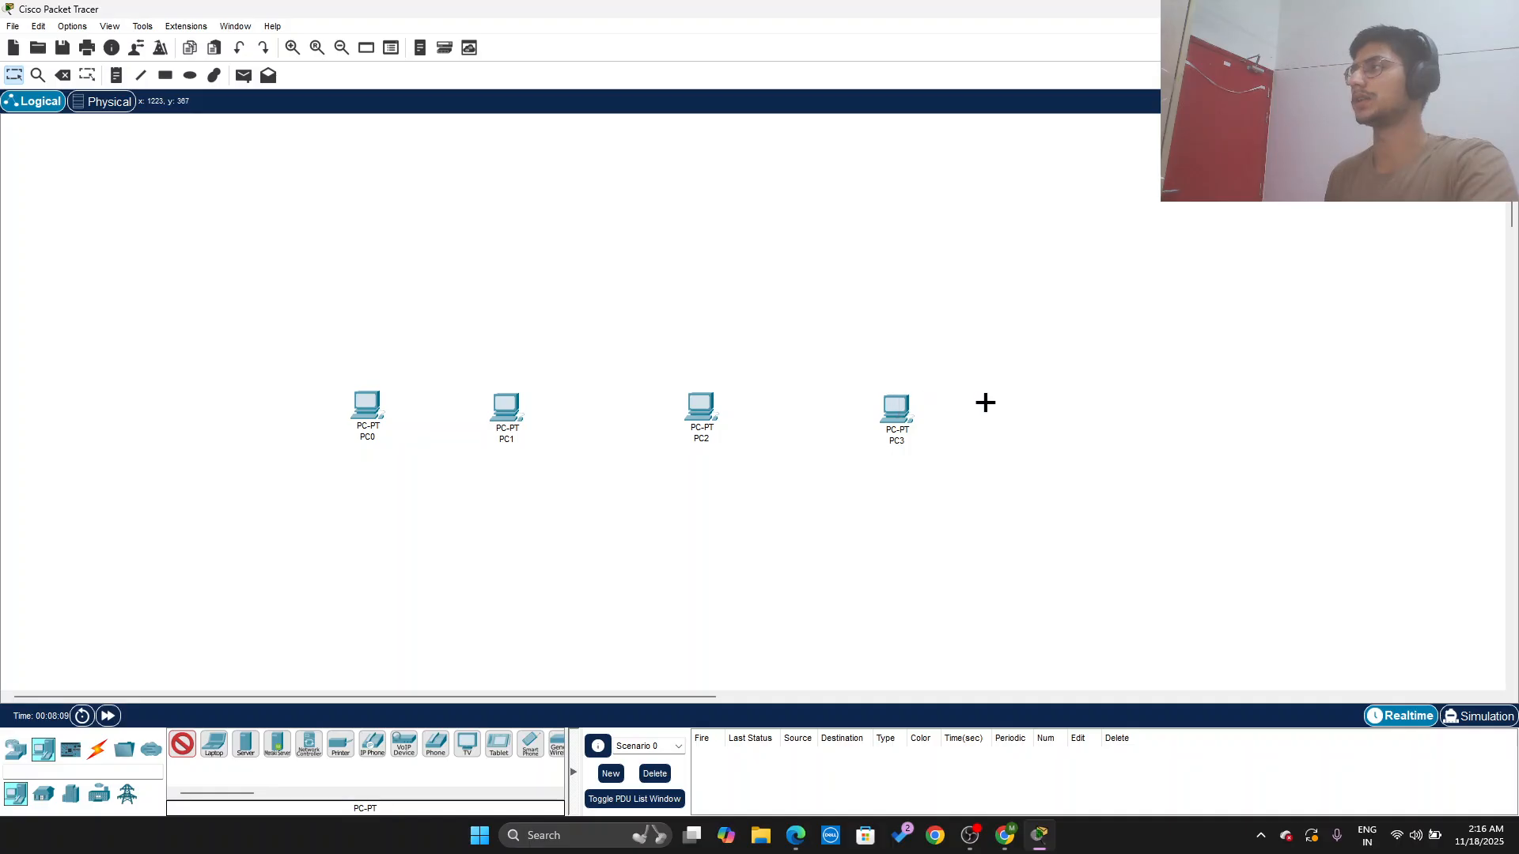
pyautogui.click(1142, 397)
pyautogui.click(1318, 387)
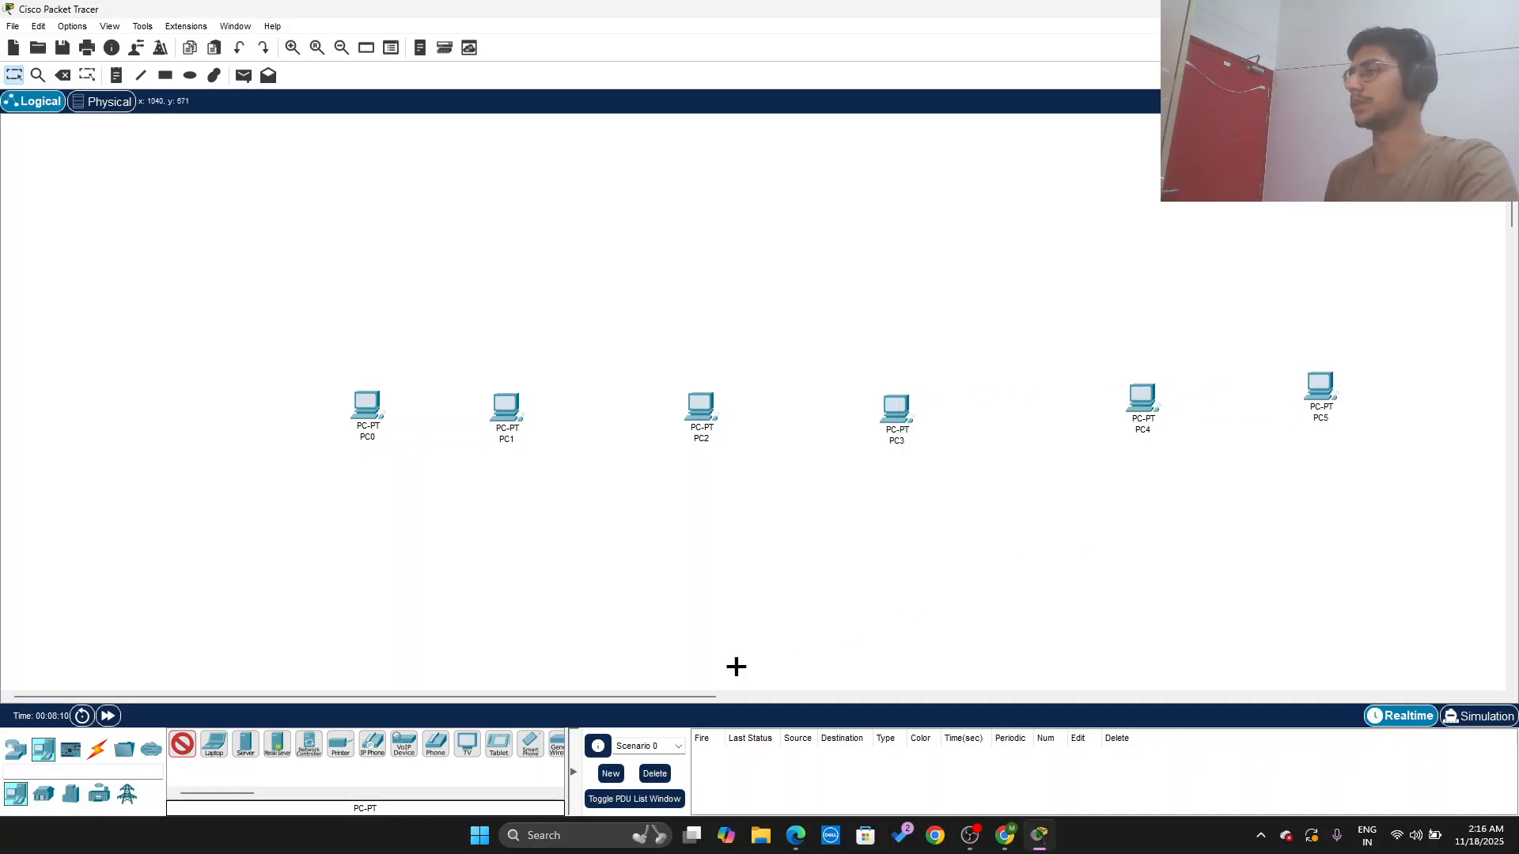
pyautogui.press('Escape')
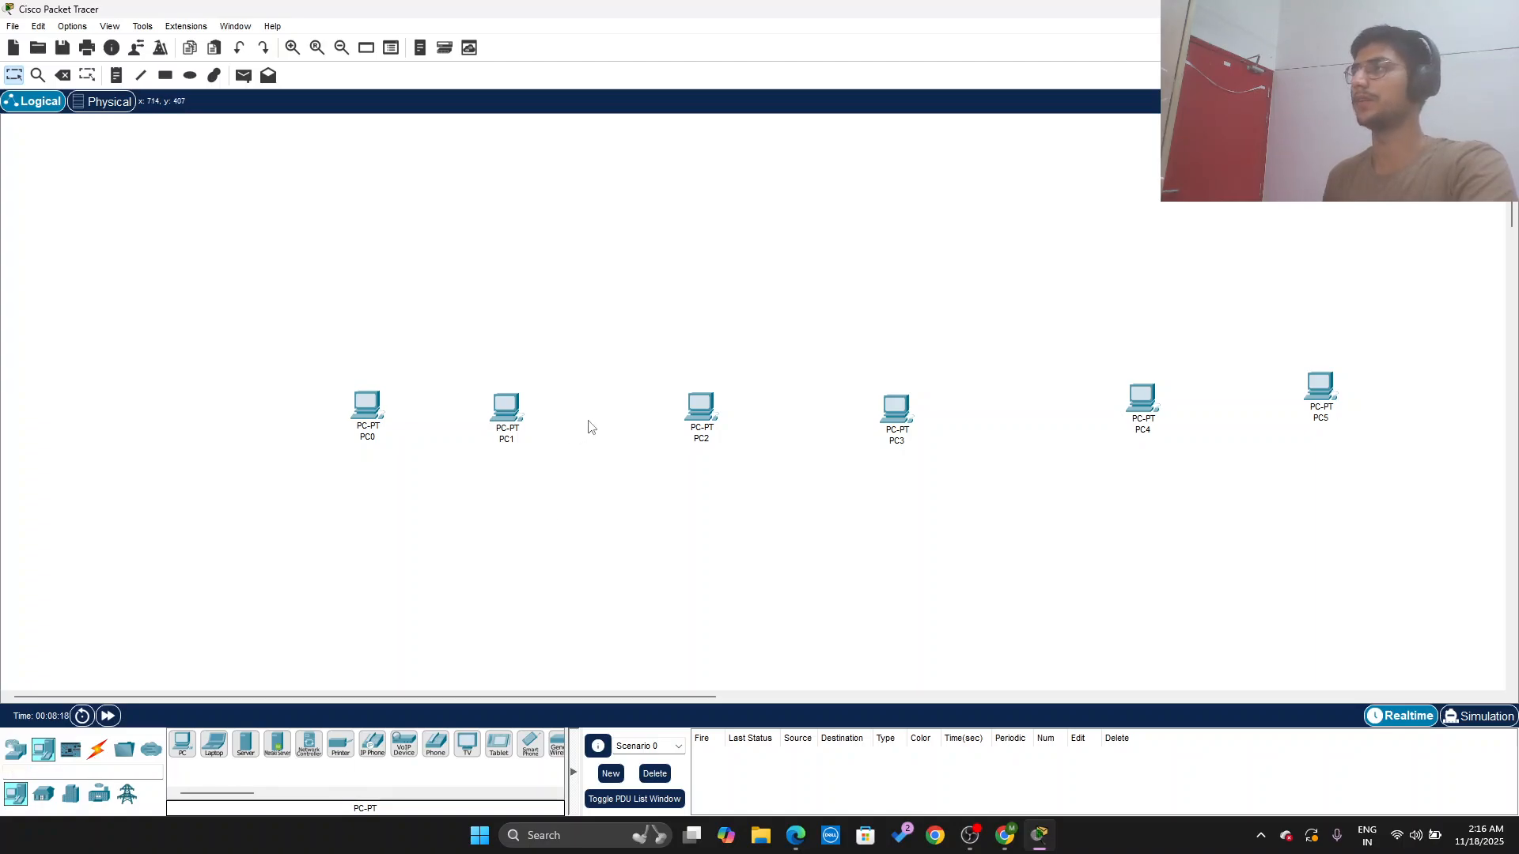
# Step: Delete the four extra PCs, PC2 to PC5, from the workspace
pyautogui.moveTo(611, 370); pyautogui.dragTo(1459, 474)
pyautogui.press('Delete')
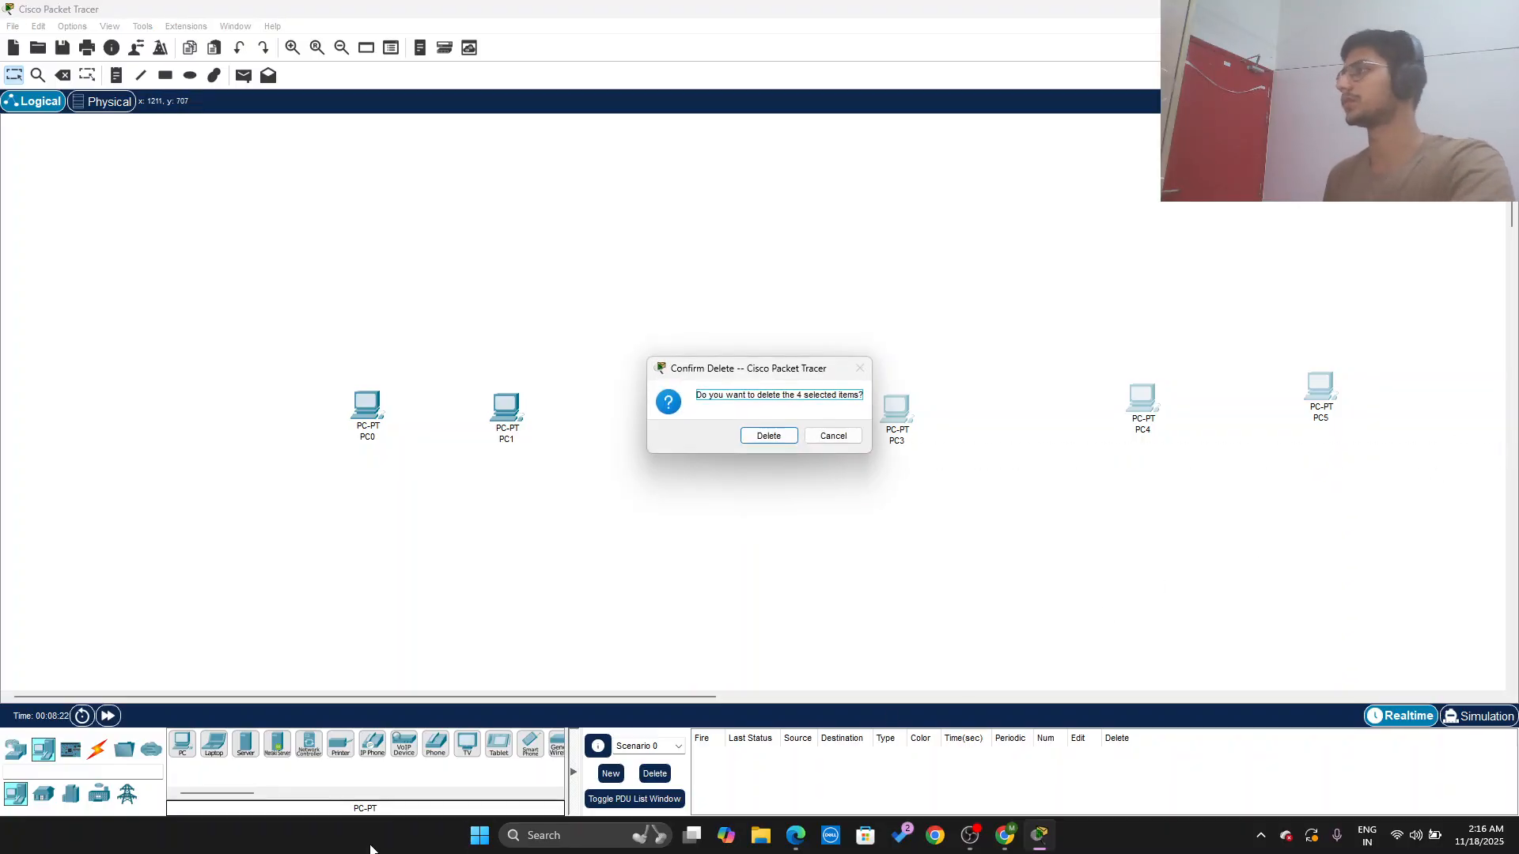
pyautogui.click(768, 436)
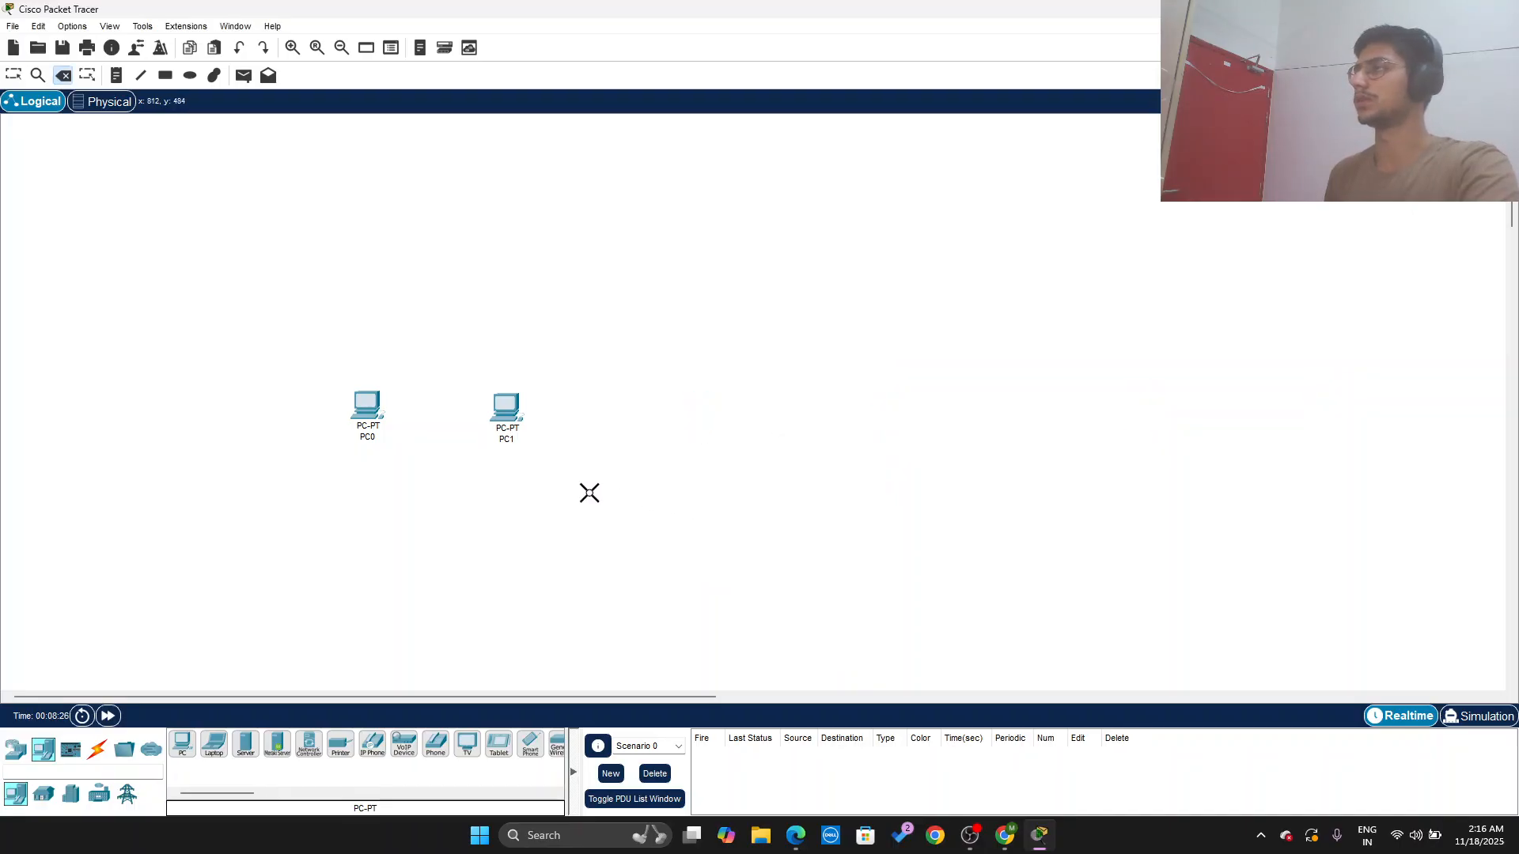
pyautogui.click(97, 749)
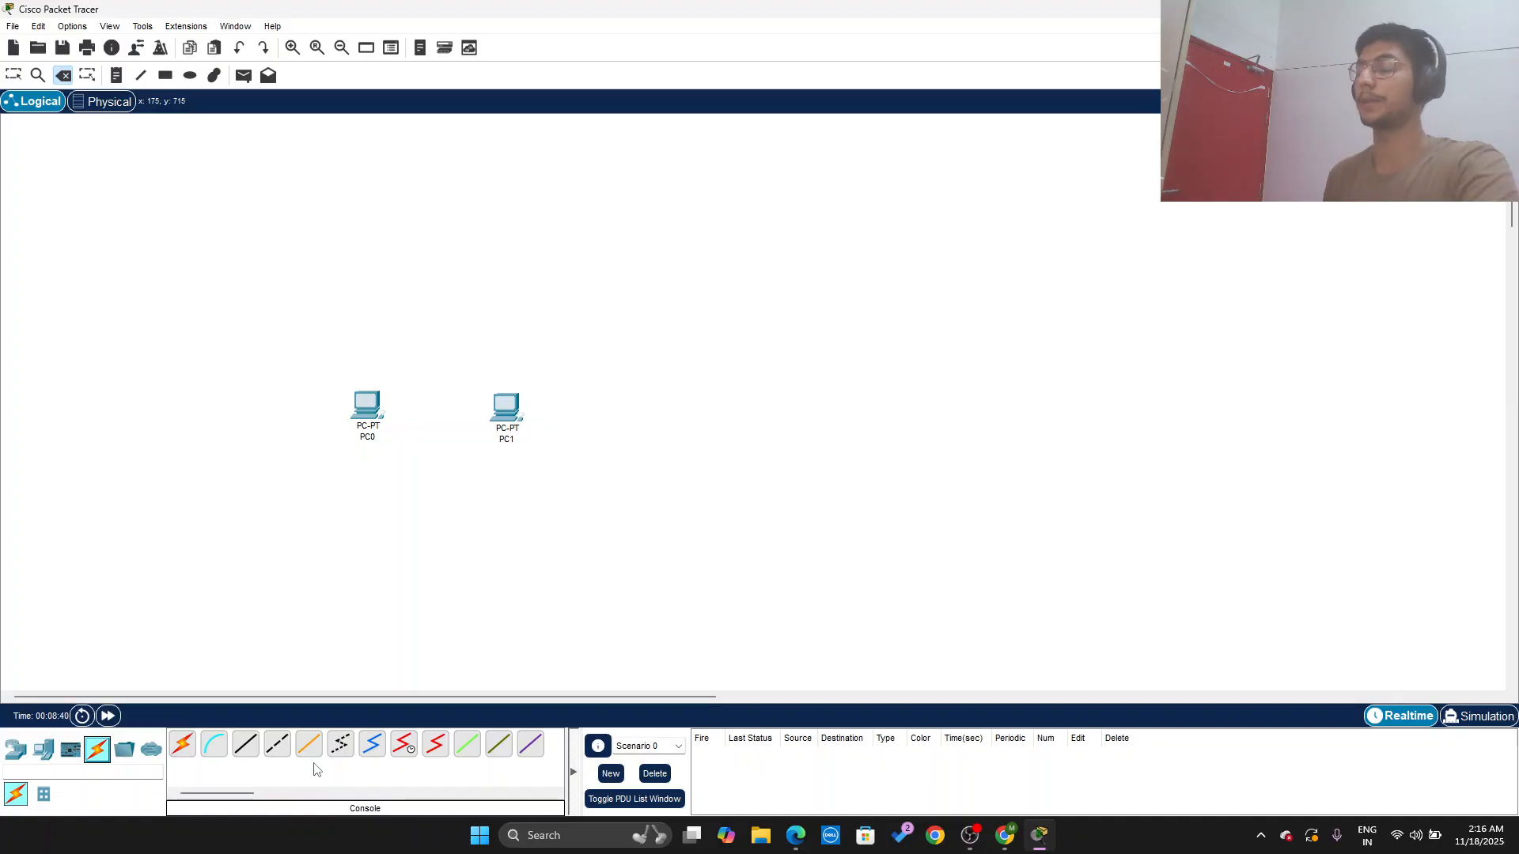
pyautogui.click(183, 744)
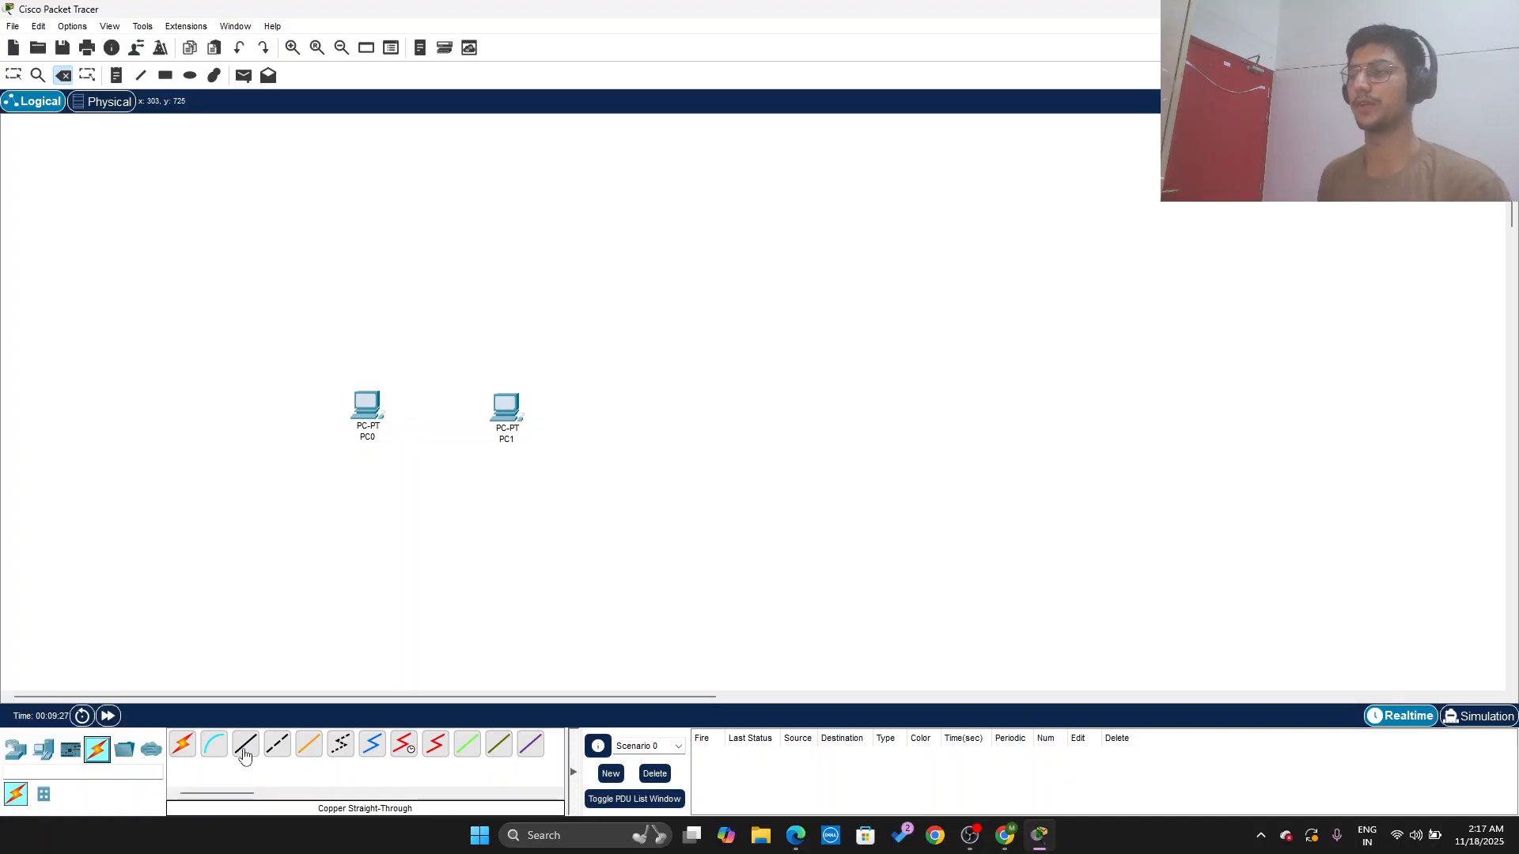
pyautogui.click(15, 755)
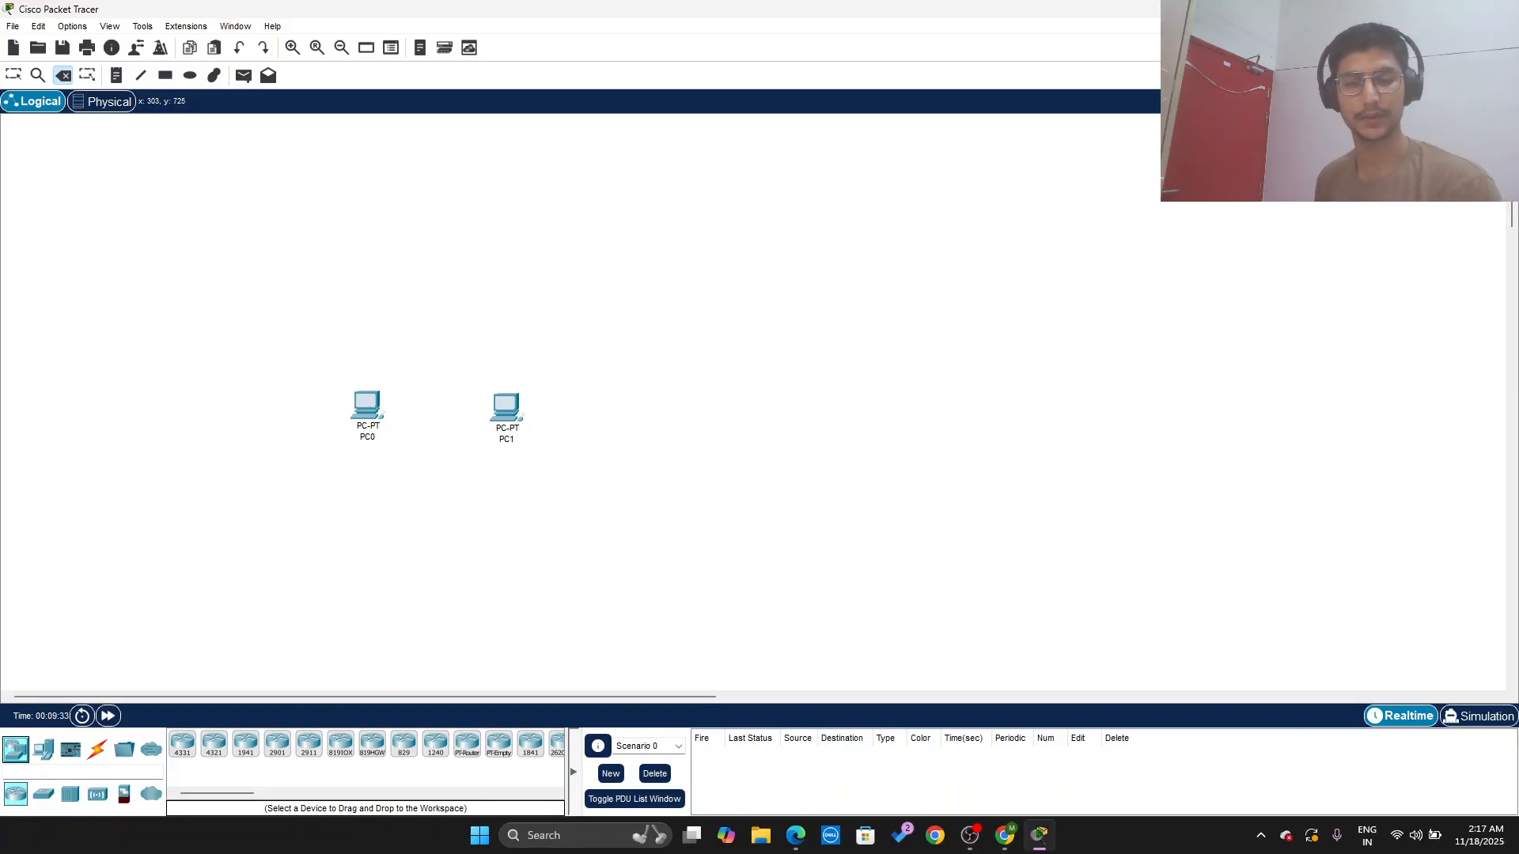
# Step: Switch to the assignment PDF, review the Q2 diagram linking two PCs, and return to Packet Tracer
pyautogui.hotkey('alt', 'Tab')
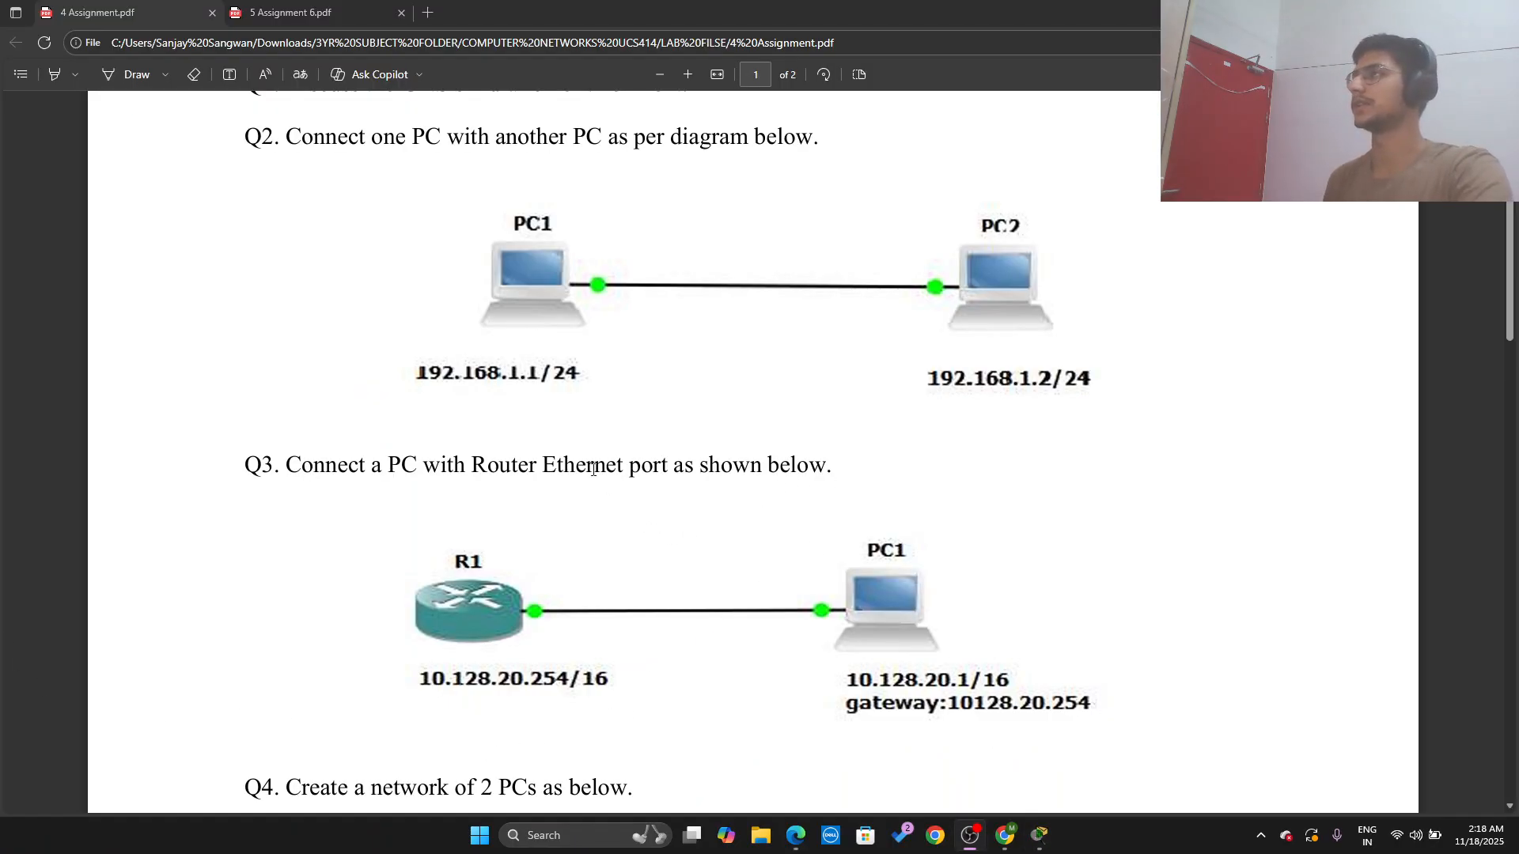
pyautogui.scroll(2, 690, 441)
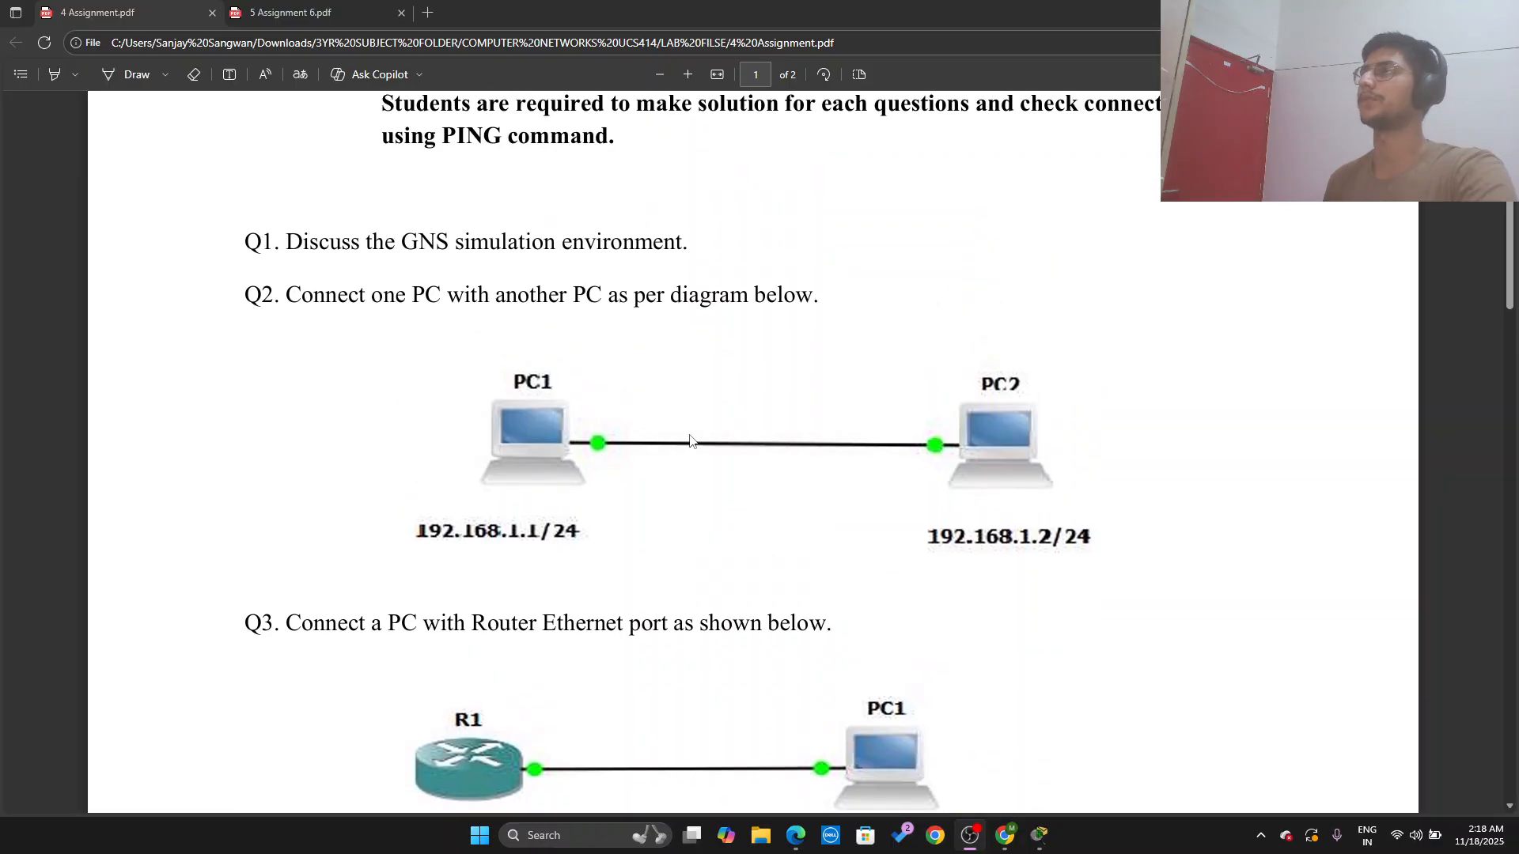
pyautogui.scroll(-1, 690, 441)
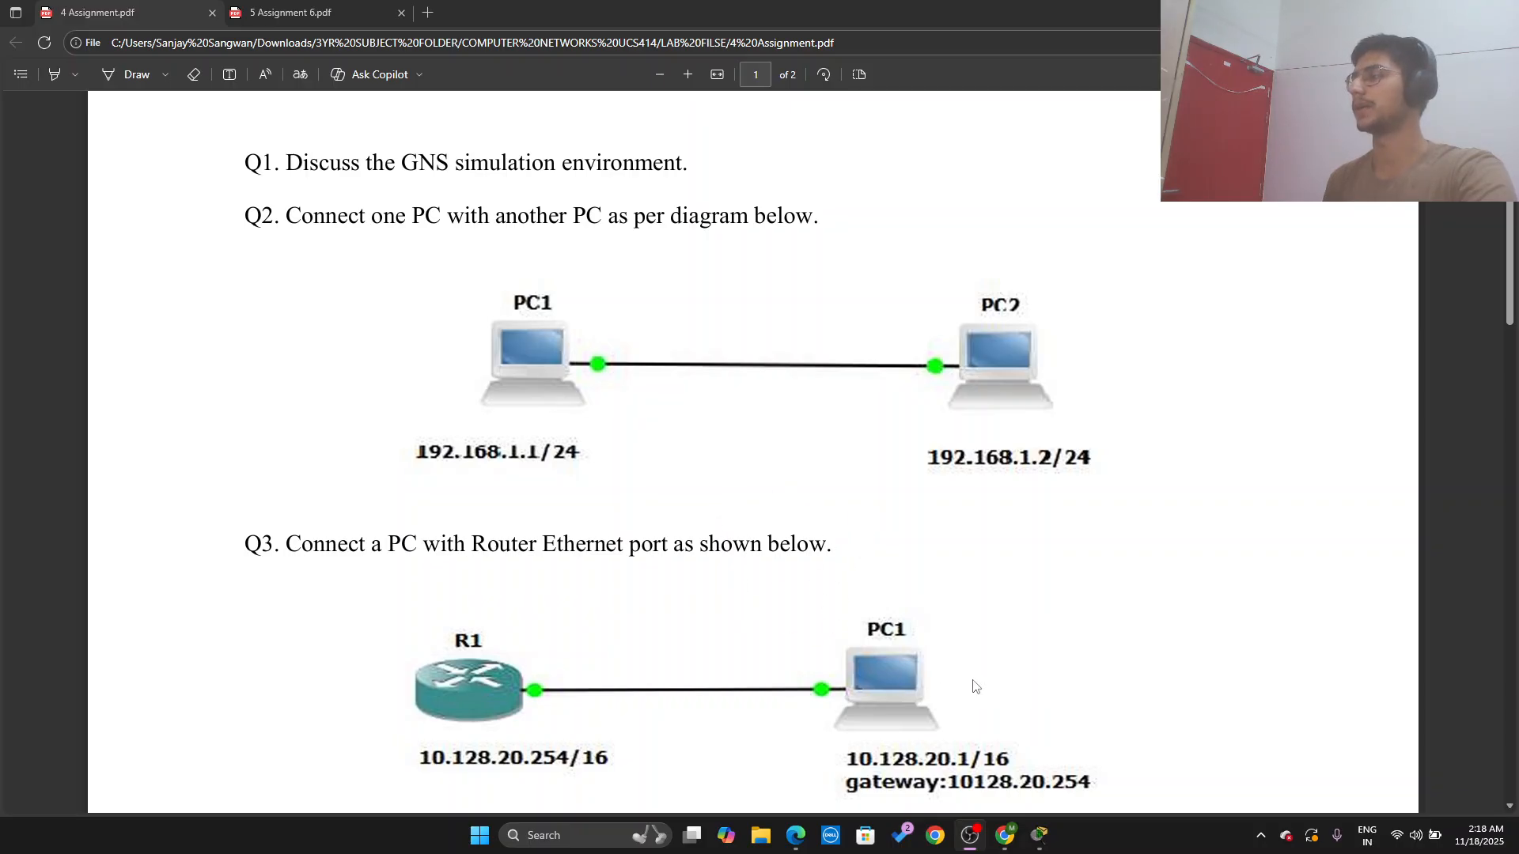
pyautogui.click(1038, 838)
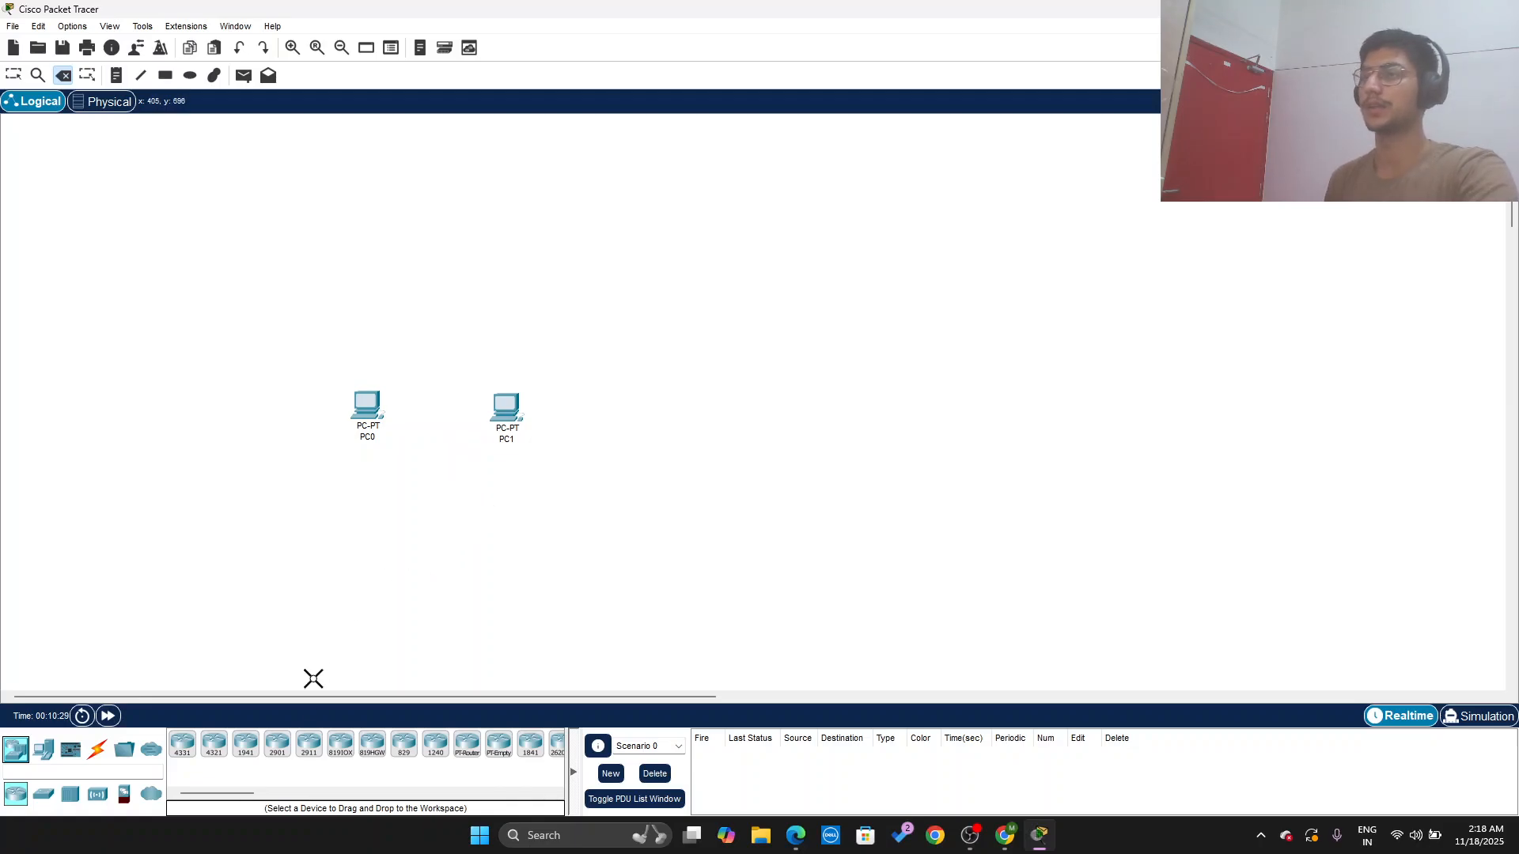
# Step: Connect PC0 and PC1 with a Copper Cross-Over cable between their FastEthernet0 ports and move PC1 farther from PC0
pyautogui.click(97, 748)
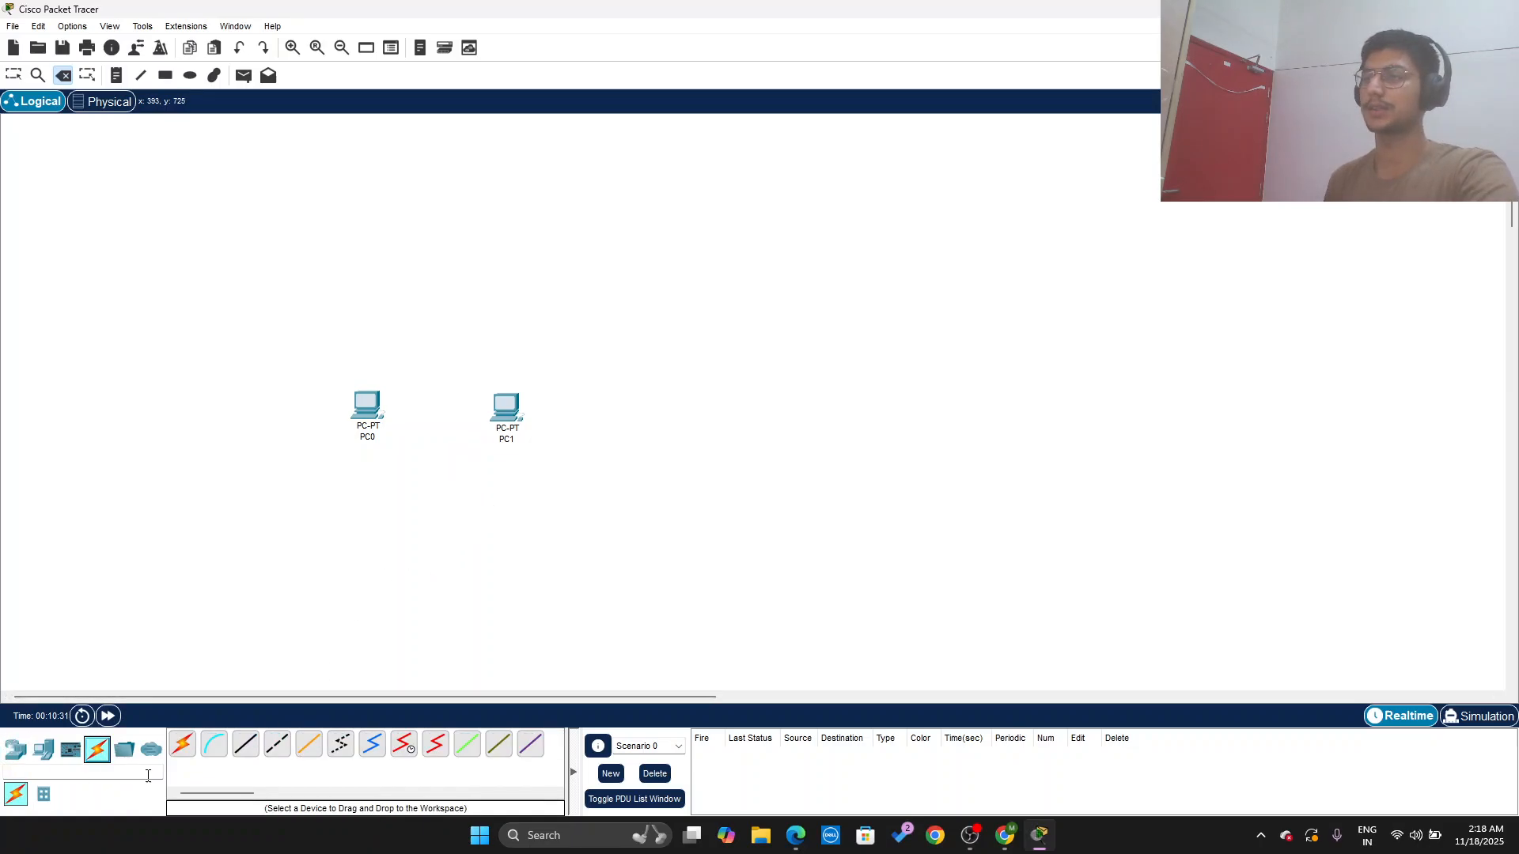
pyautogui.click(277, 746)
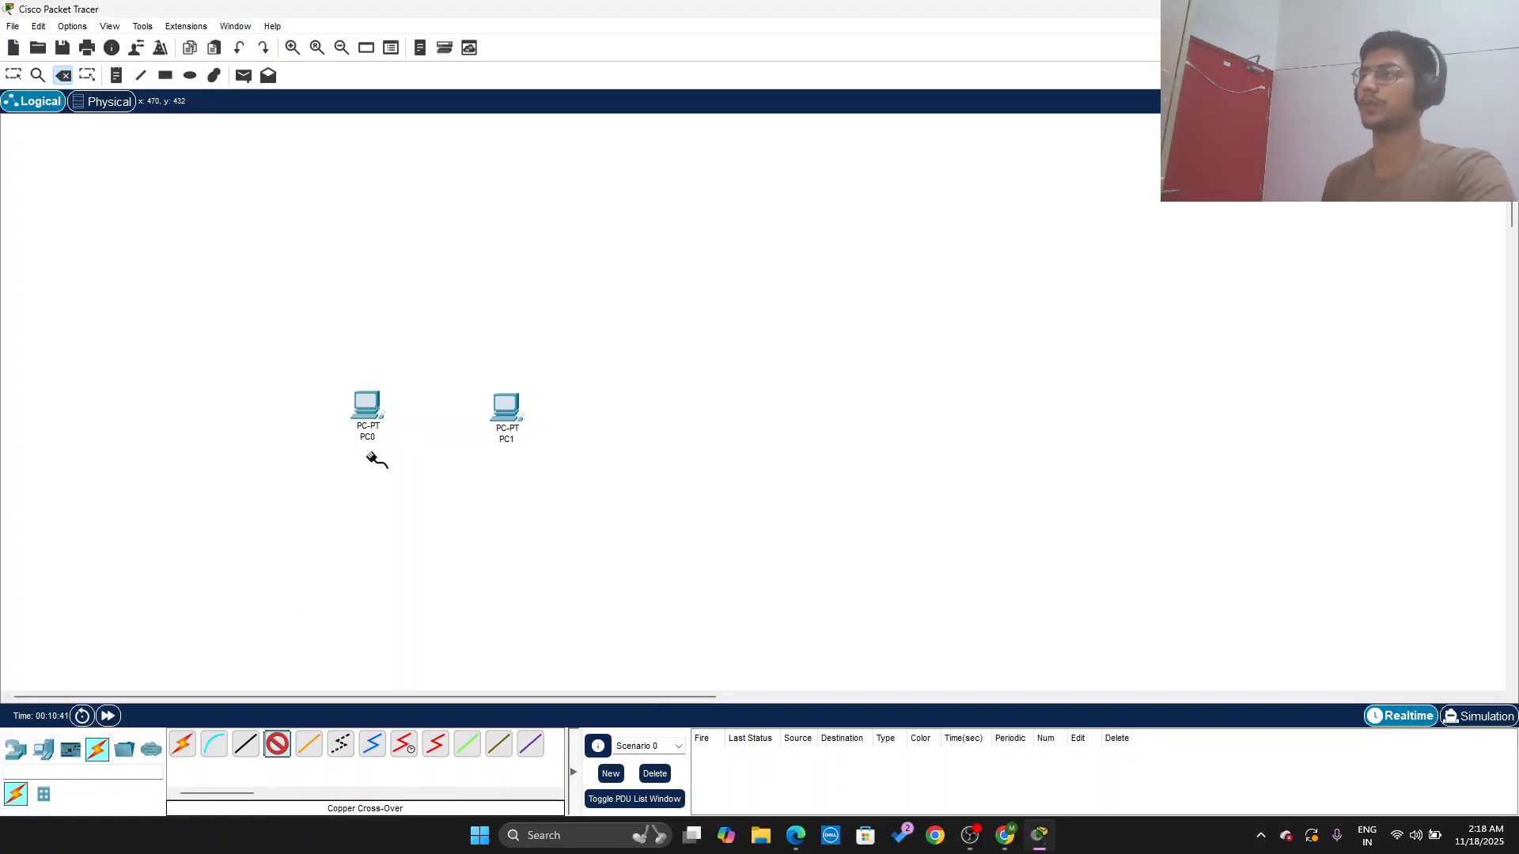
pyautogui.click(363, 405)
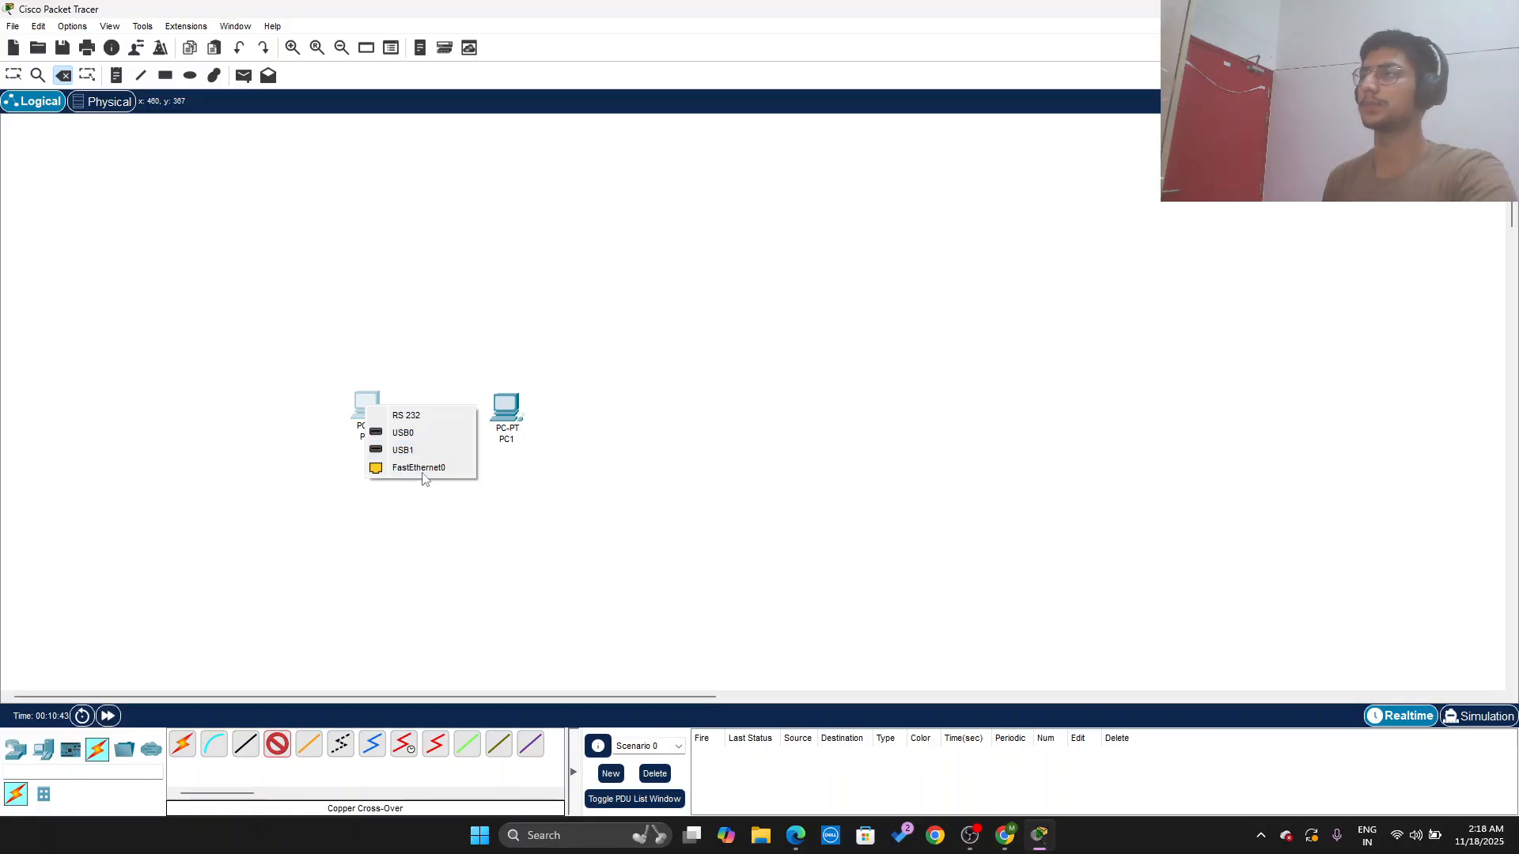
pyautogui.click(418, 466)
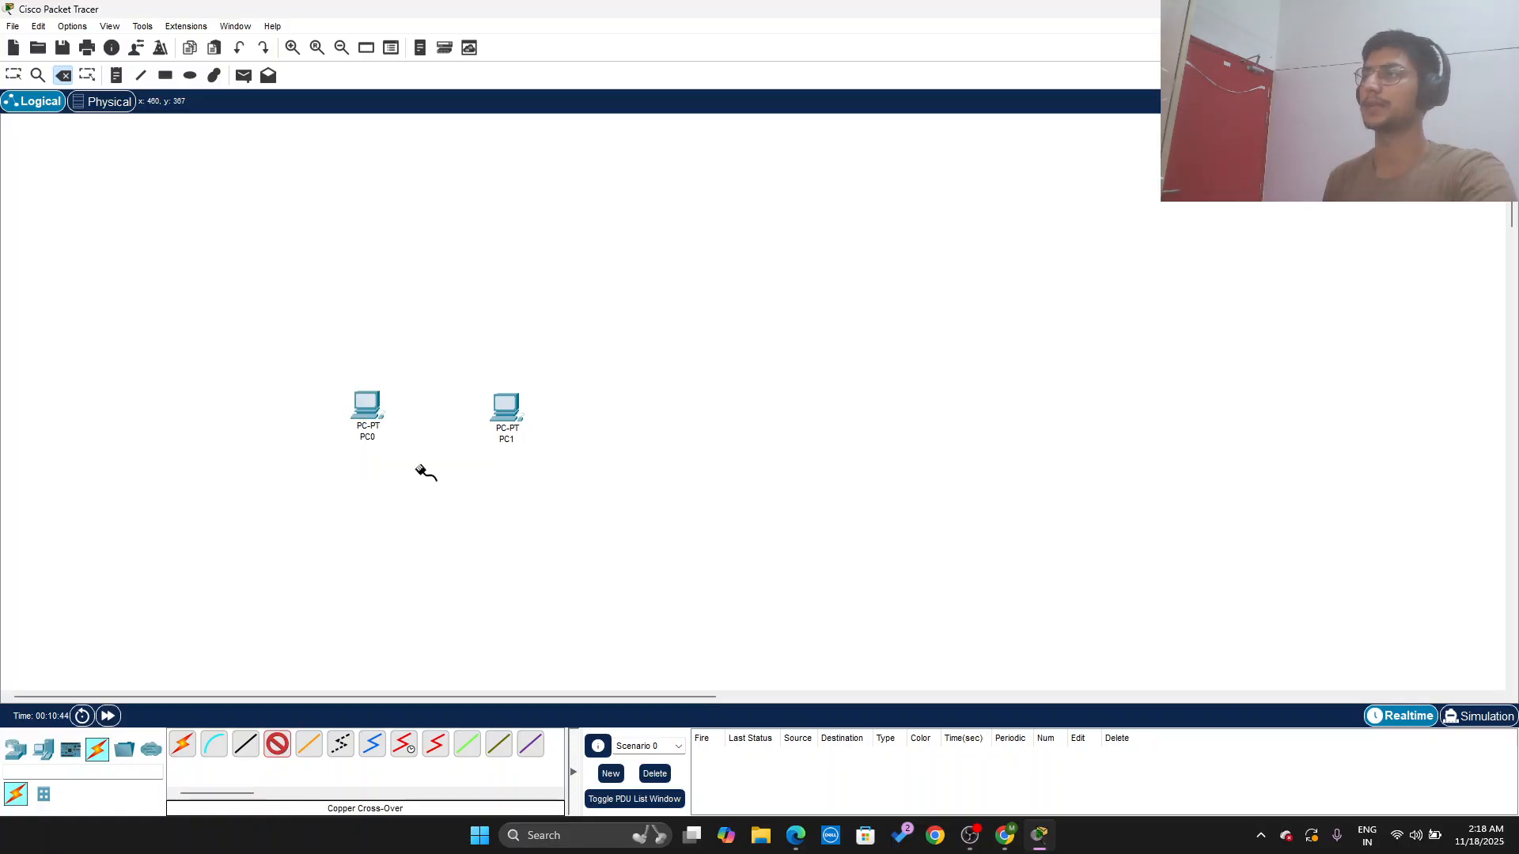
pyautogui.click(505, 409)
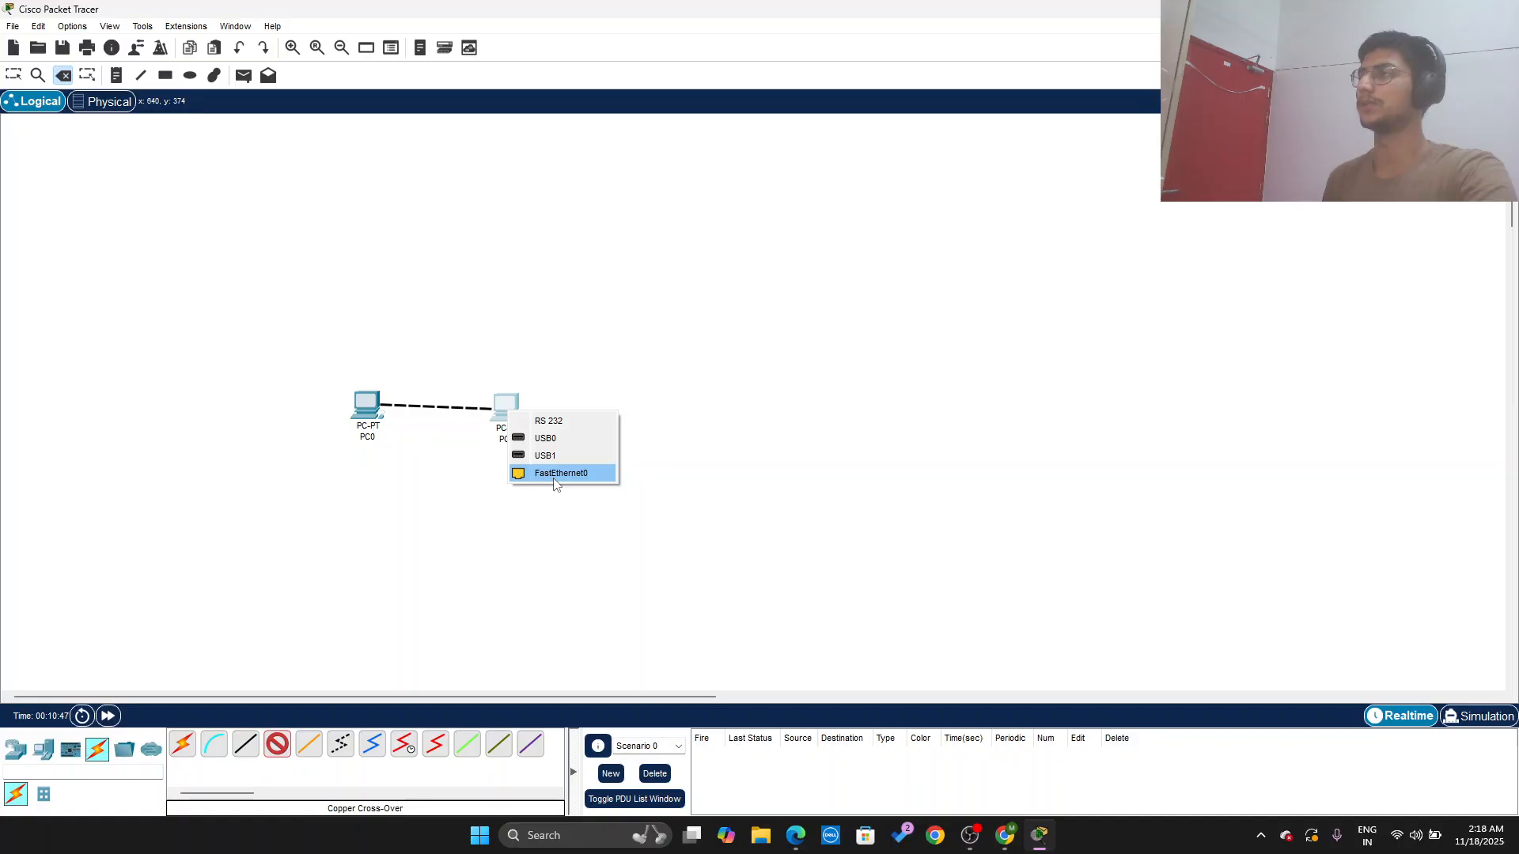
pyautogui.click(556, 475)
pyautogui.moveTo(503, 413); pyautogui.dragTo(596, 413)
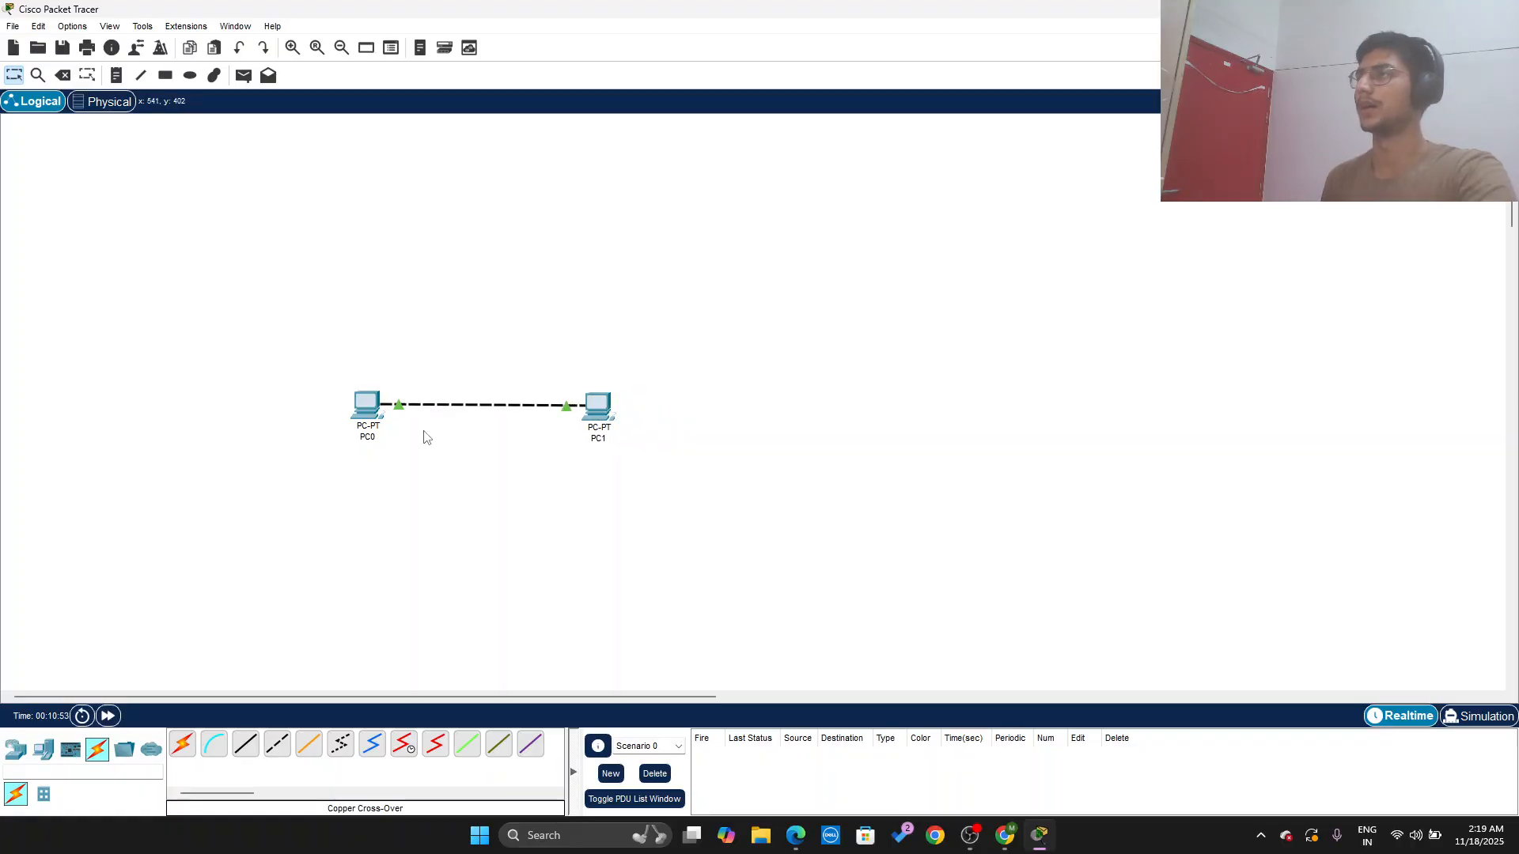
pyautogui.moveTo(400, 409)
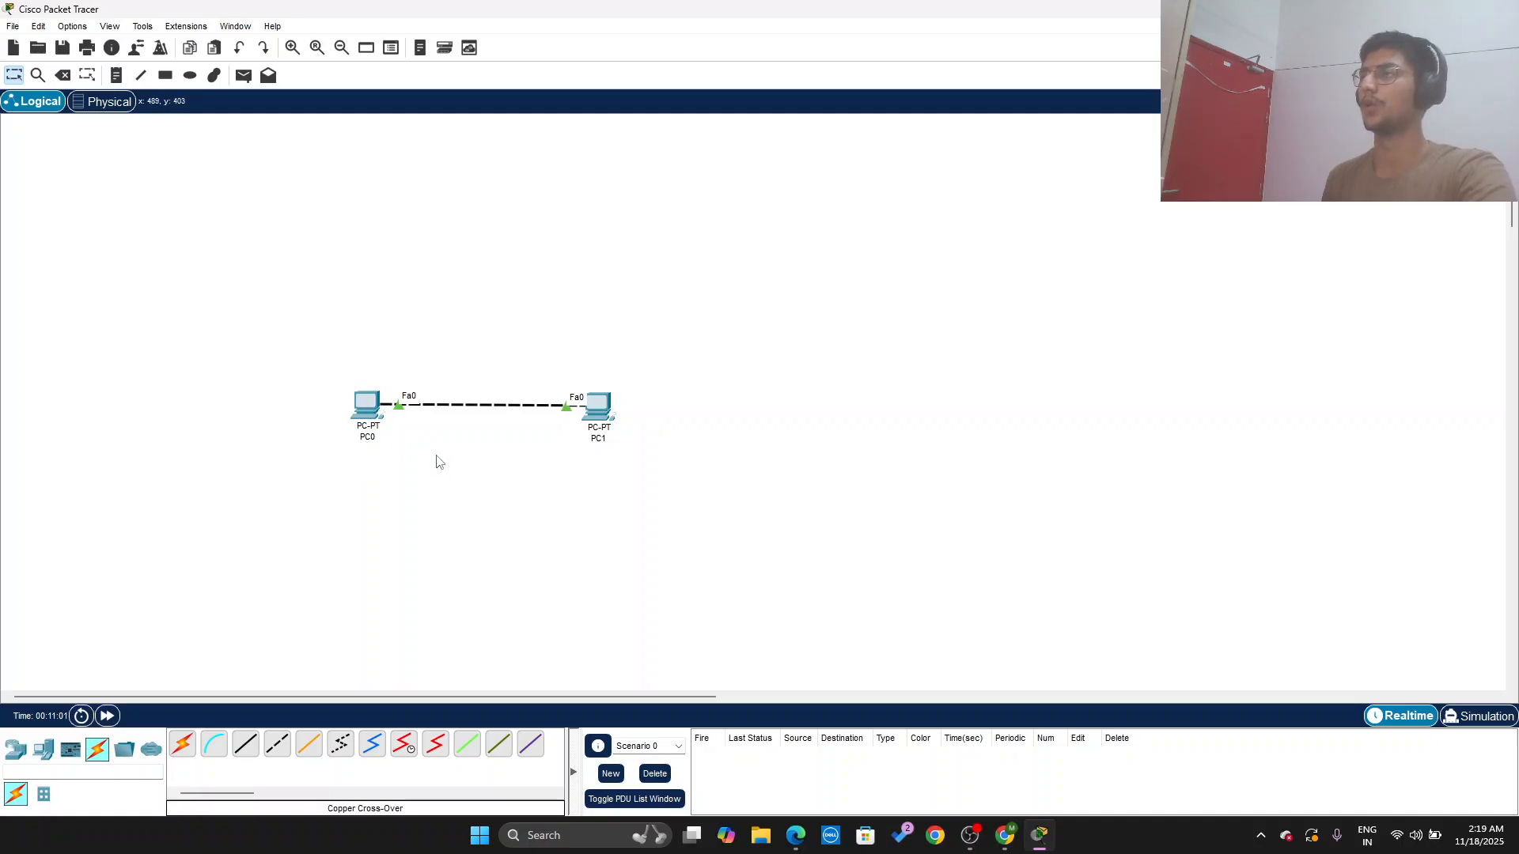
# Step: Open the IP configuration of PC0 and look up its address in the assignment PDF's Q2 diagram
pyautogui.click(369, 406)
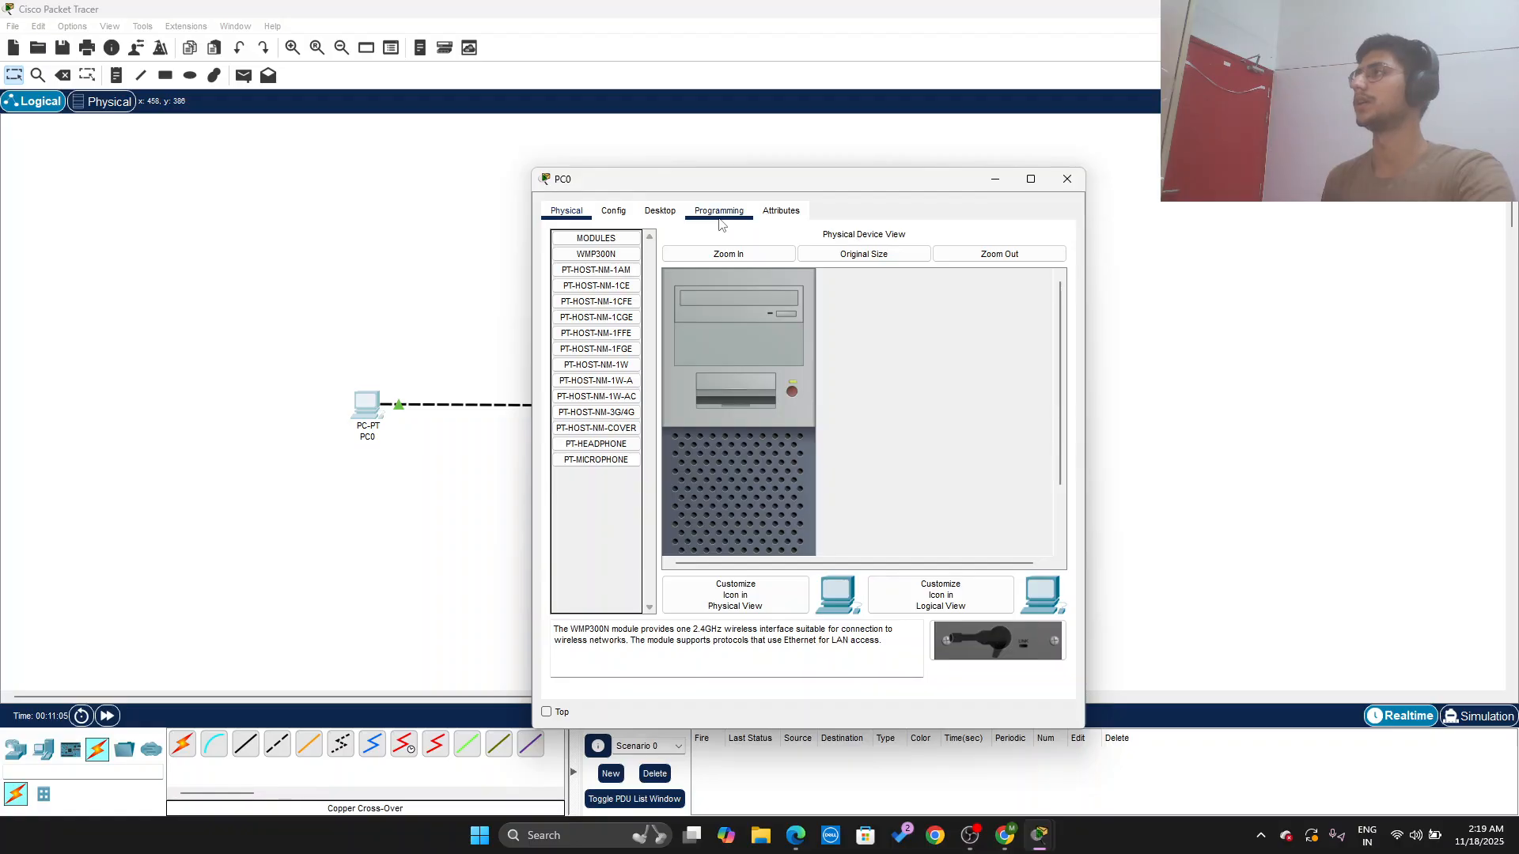
pyautogui.click(662, 211)
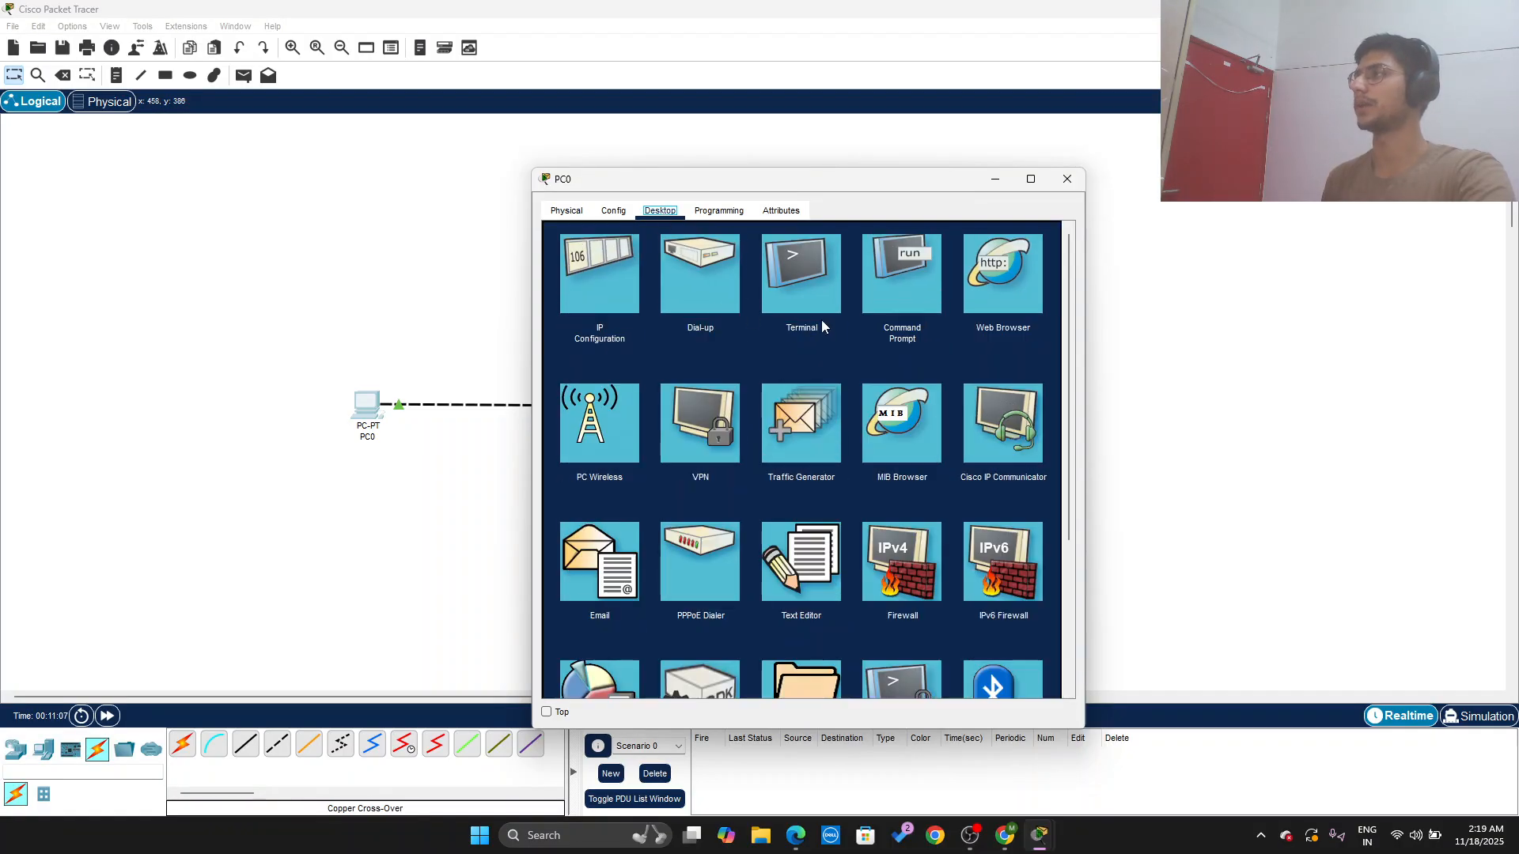
pyautogui.click(610, 282)
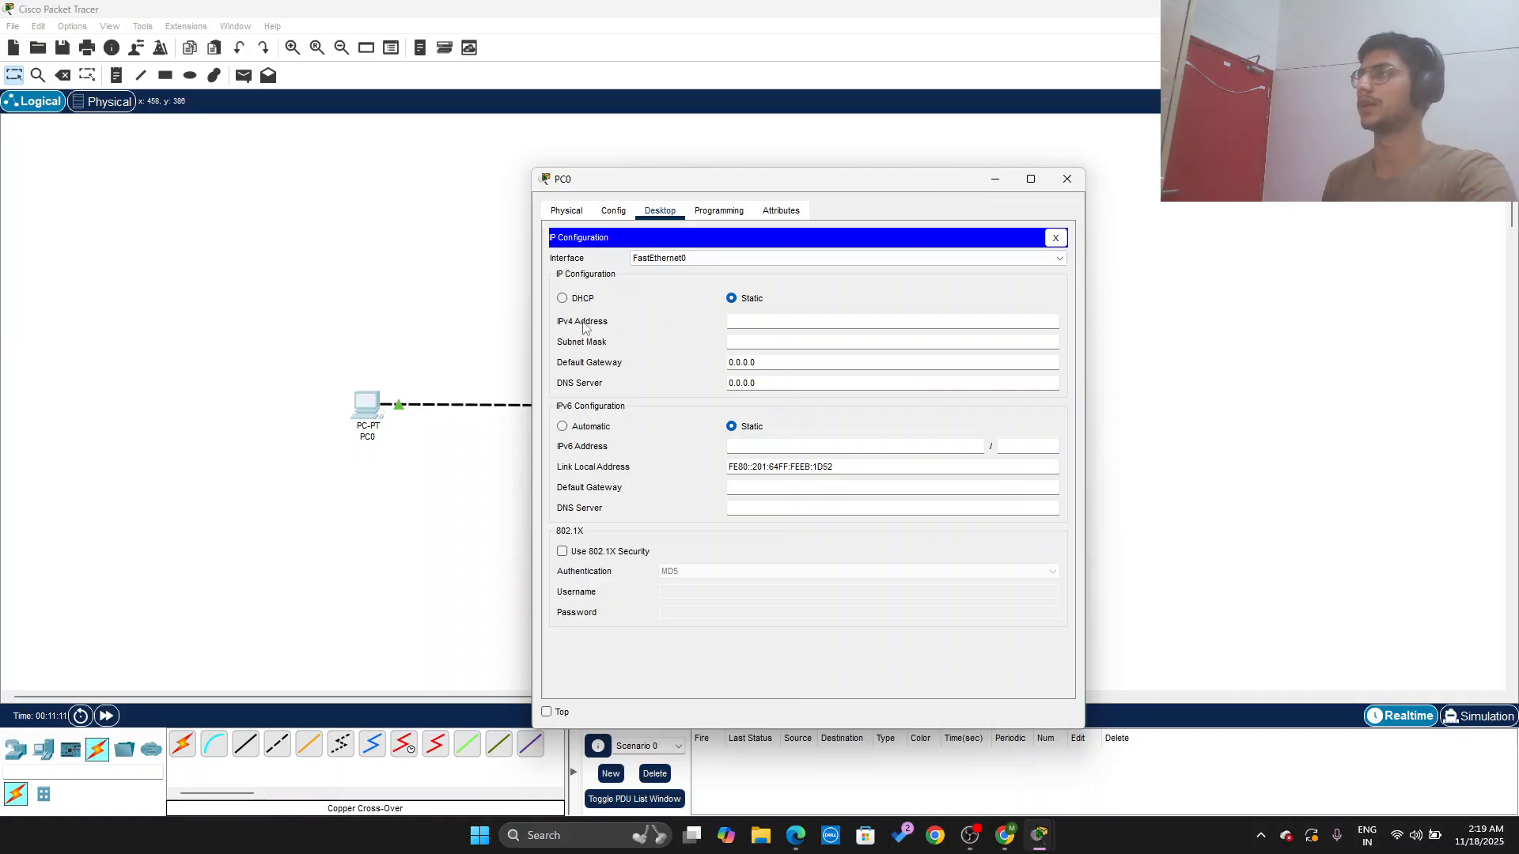
pyautogui.click(749, 319)
pyautogui.click(792, 841)
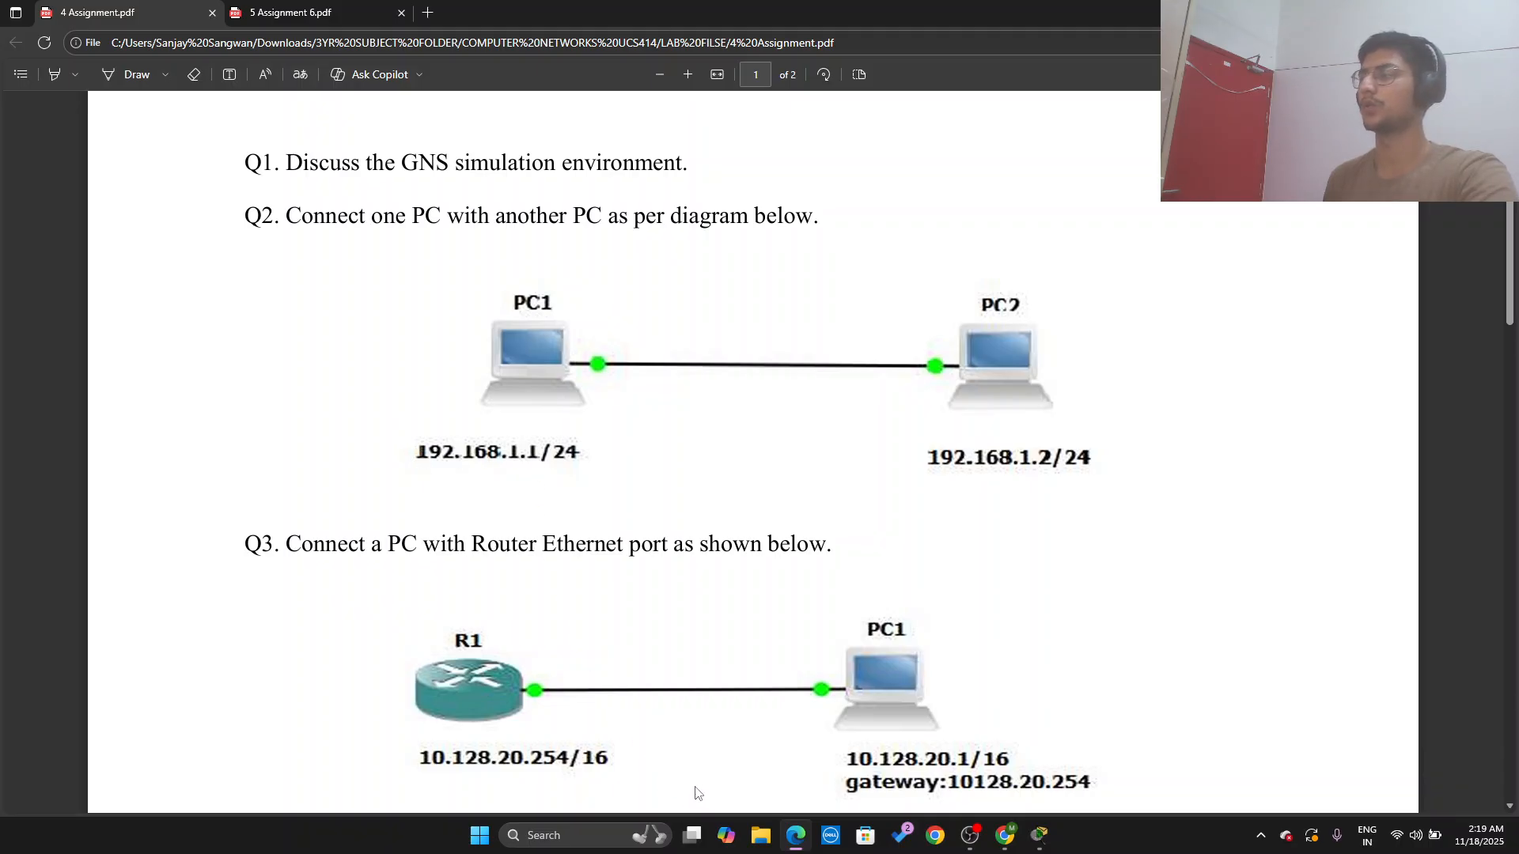
pyautogui.moveTo(790, 832)
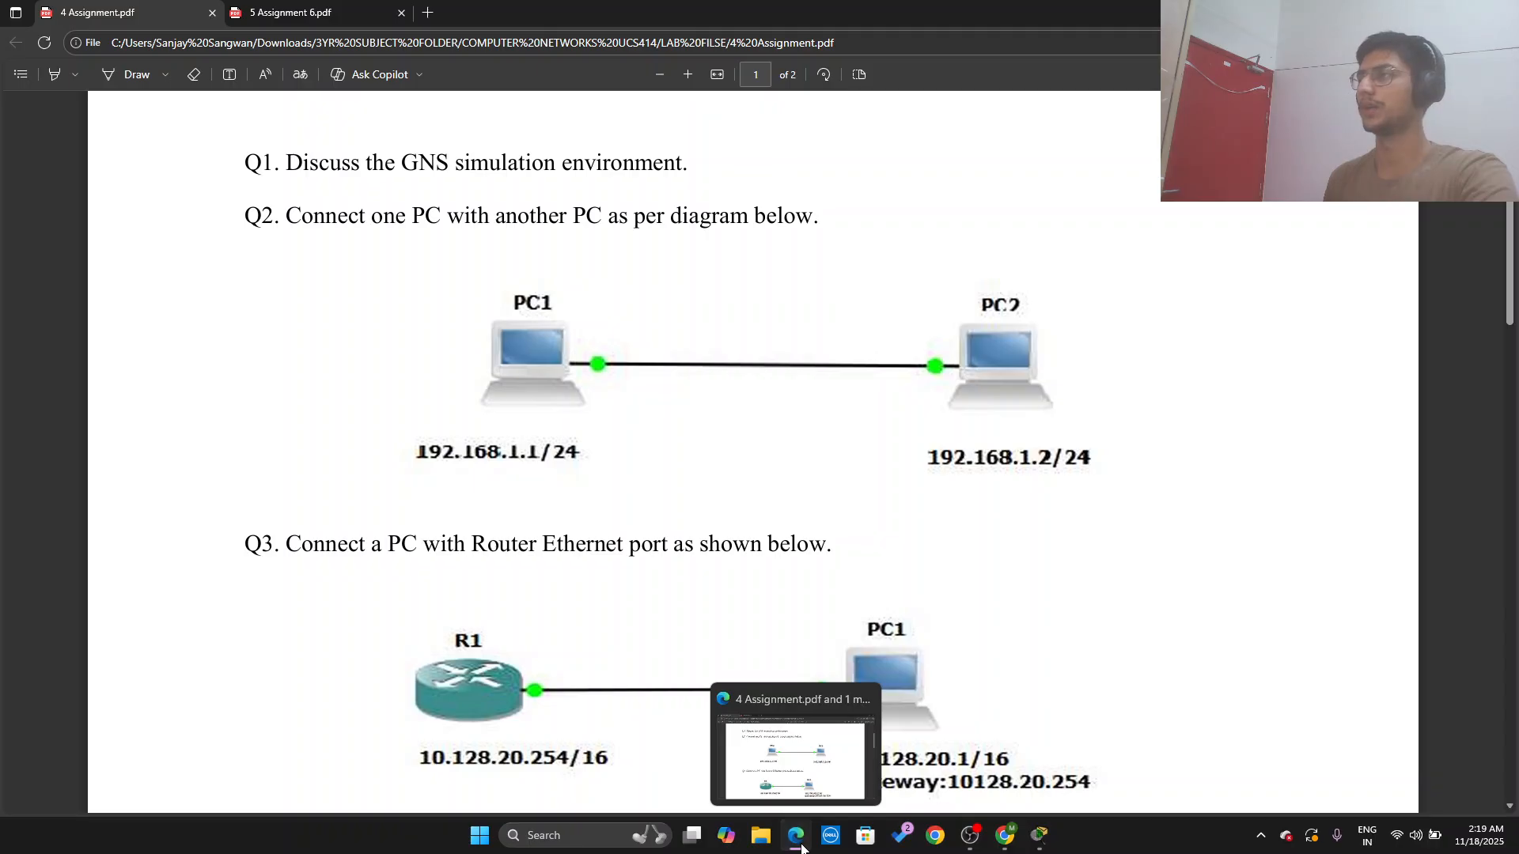
pyautogui.click(781, 723)
# Step: Set PC0's IPv4 address to 192.168.1.1 with subnet mask 255.255.255.0, and check the Q2 diagram in the assignment PDF
pyautogui.click(767, 323)
pyautogui.write('1')
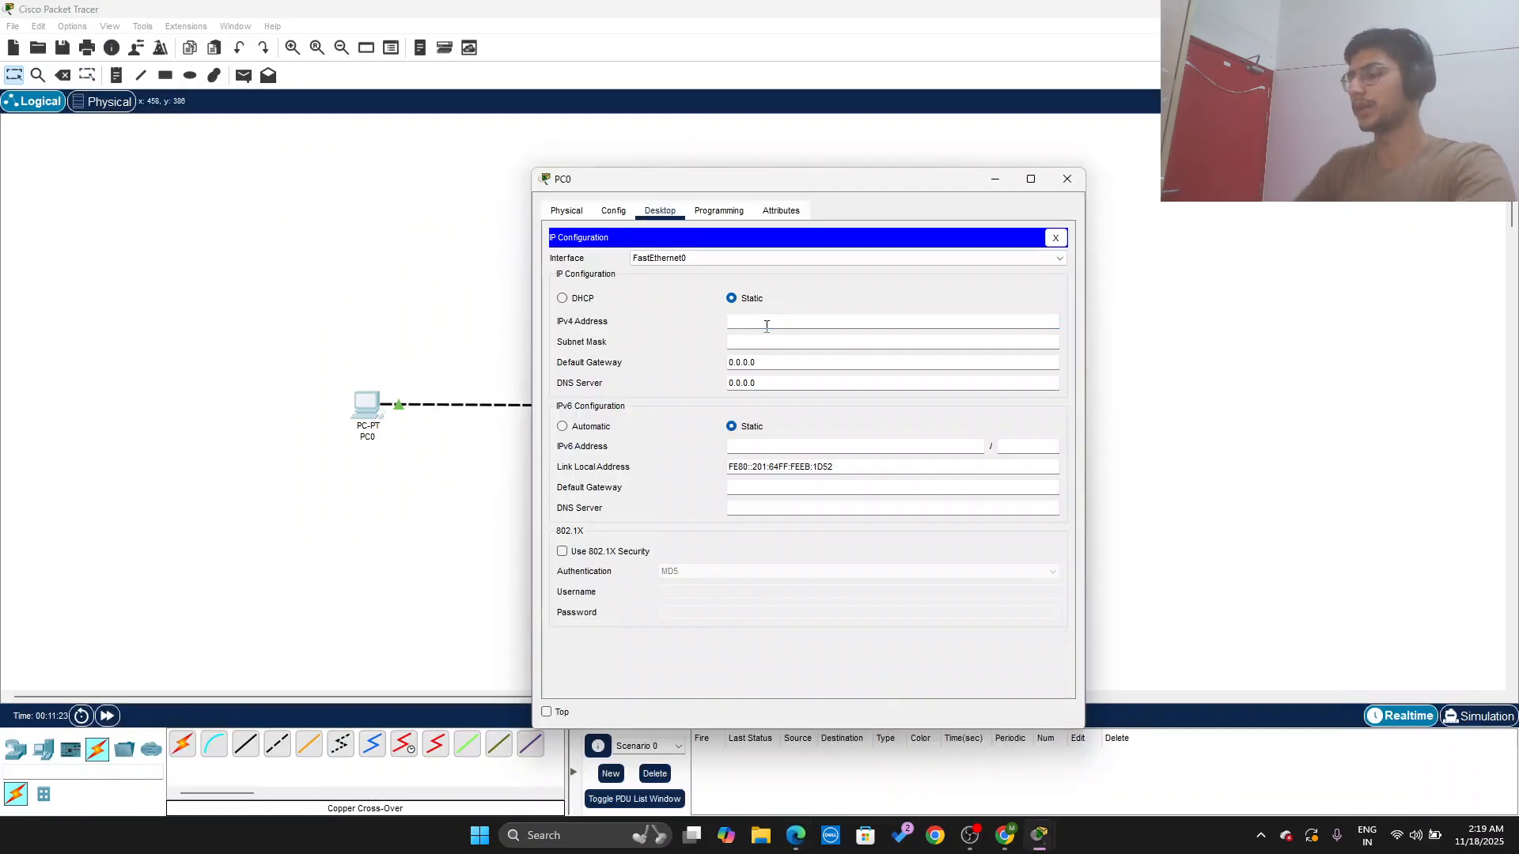
pyautogui.write('92.168.')
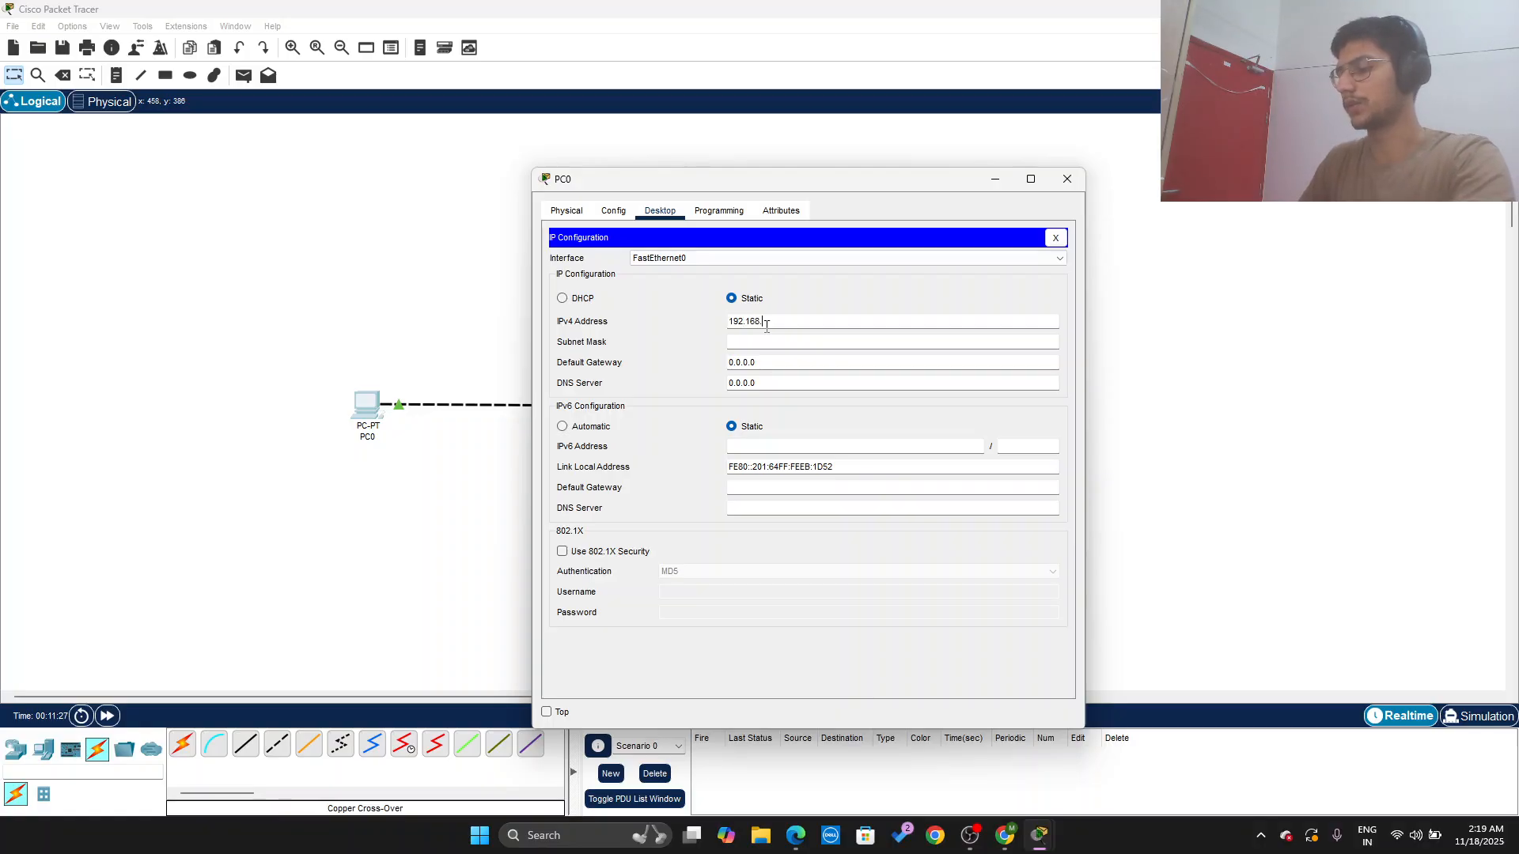
pyautogui.write('1.1')
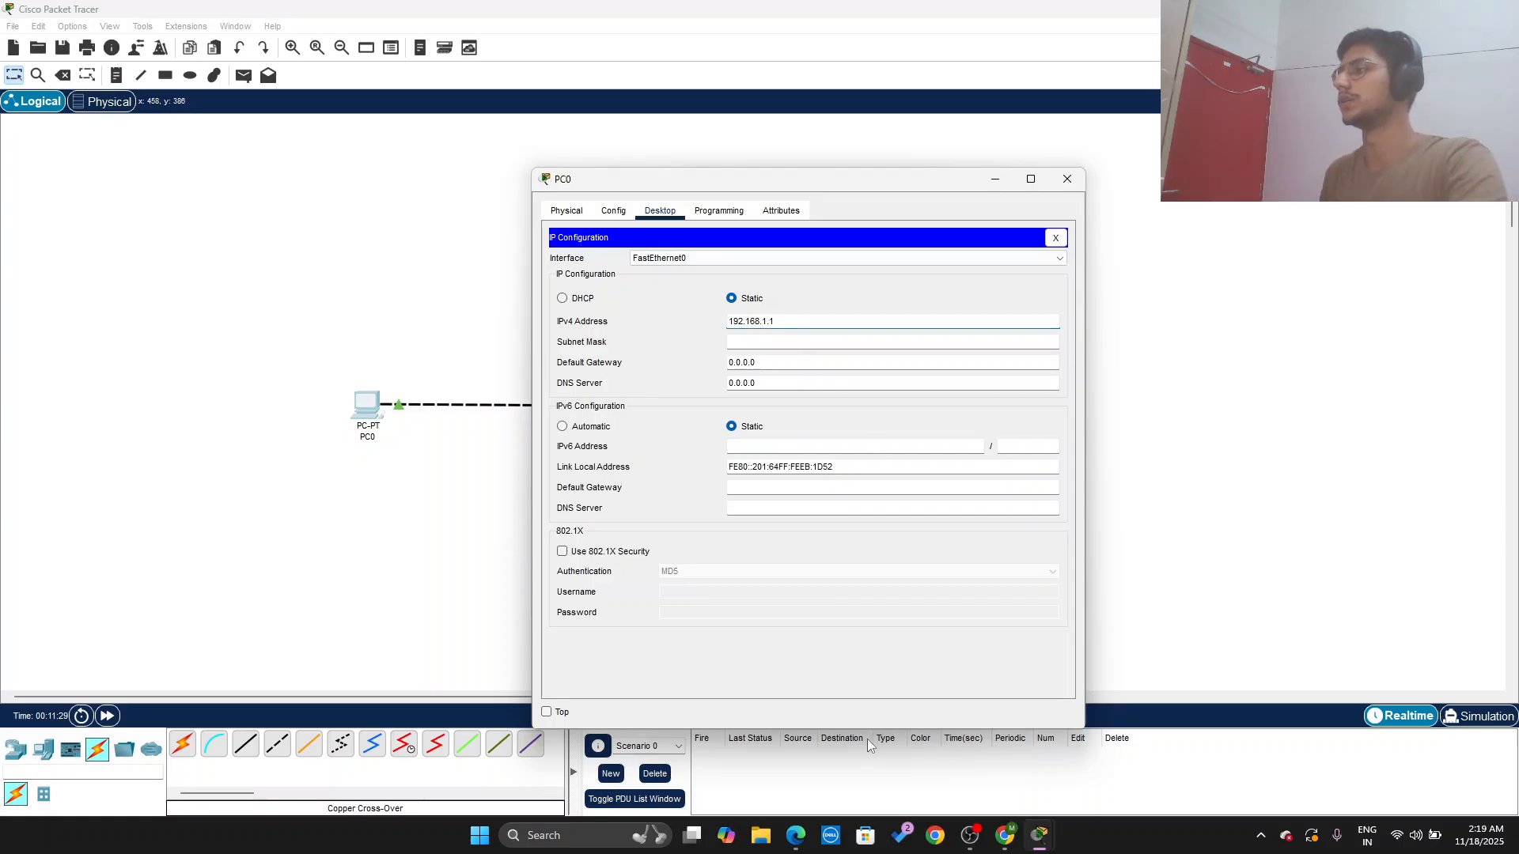
pyautogui.moveTo(799, 321); pyautogui.dragTo(703, 324)
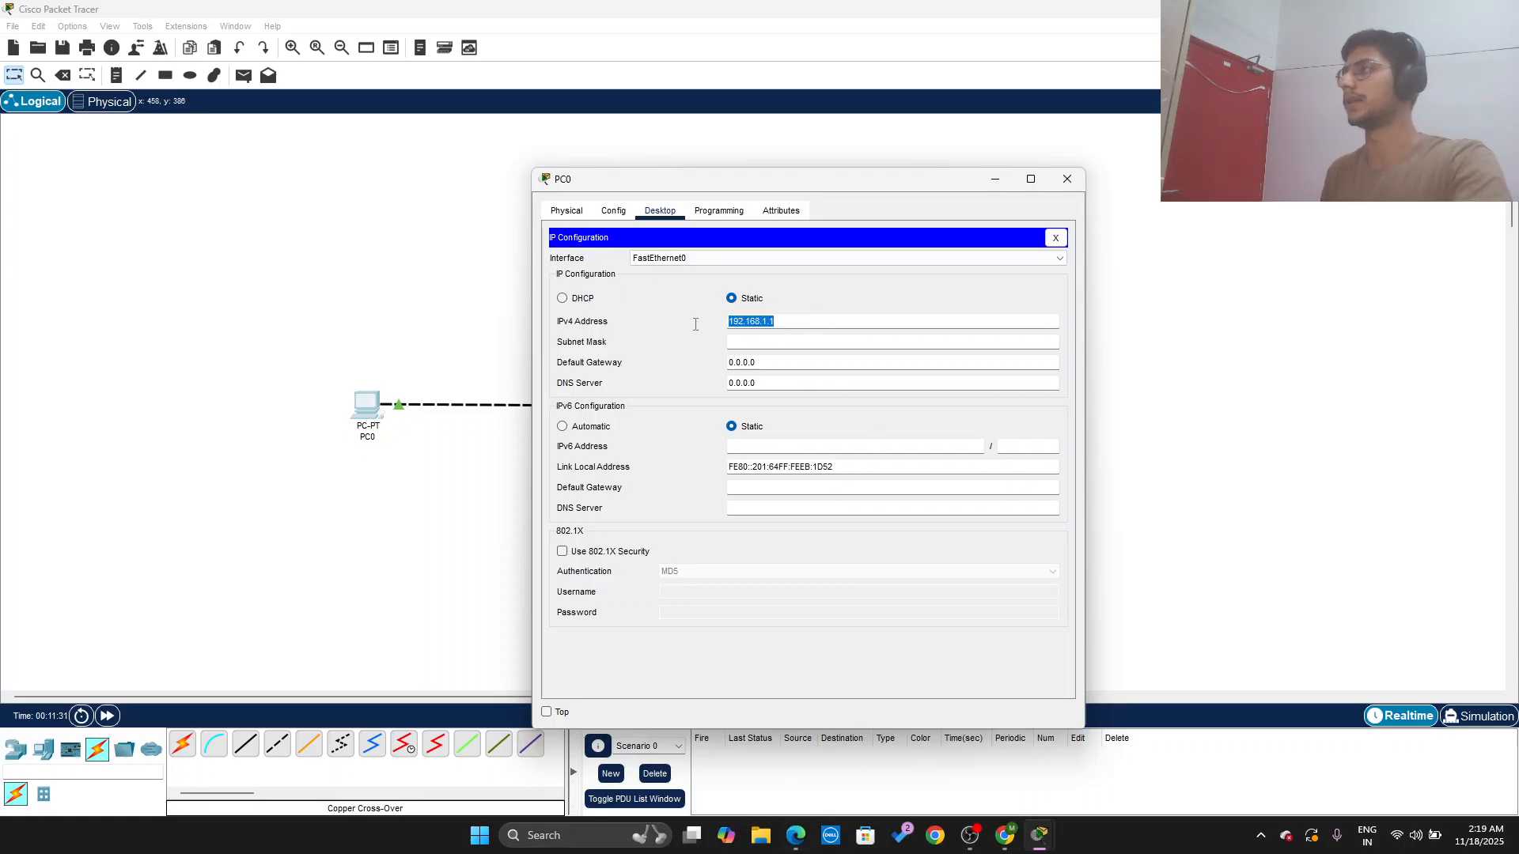
pyautogui.click(798, 340)
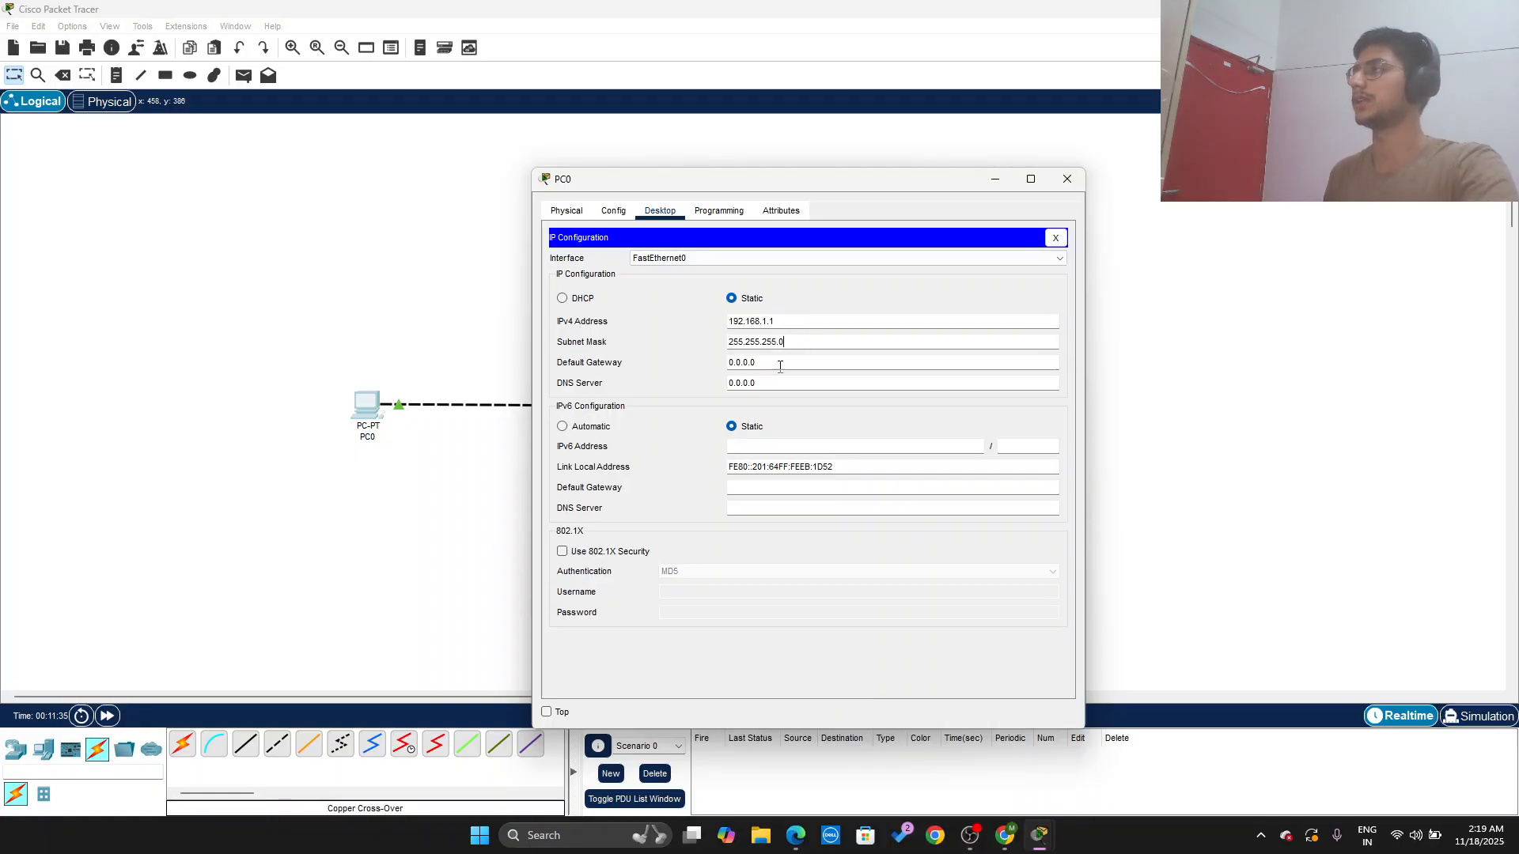
pyautogui.click(796, 839)
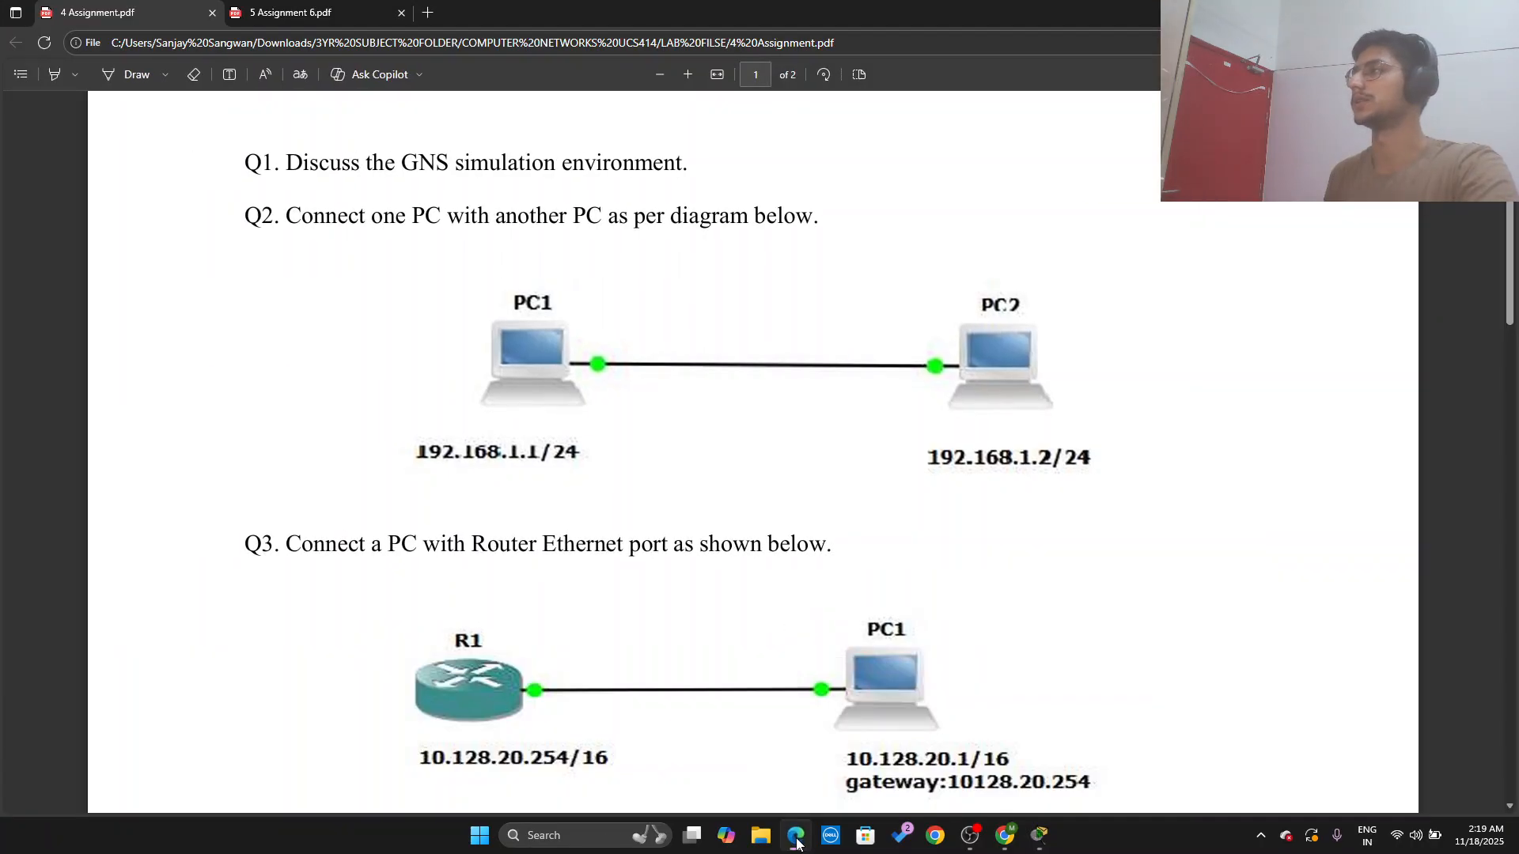
# Step: Return to Packet Tracer and set PC1's IPv4 address to 192.168.1.2 with subnet mask 255.255.255.0
pyautogui.click(796, 838)
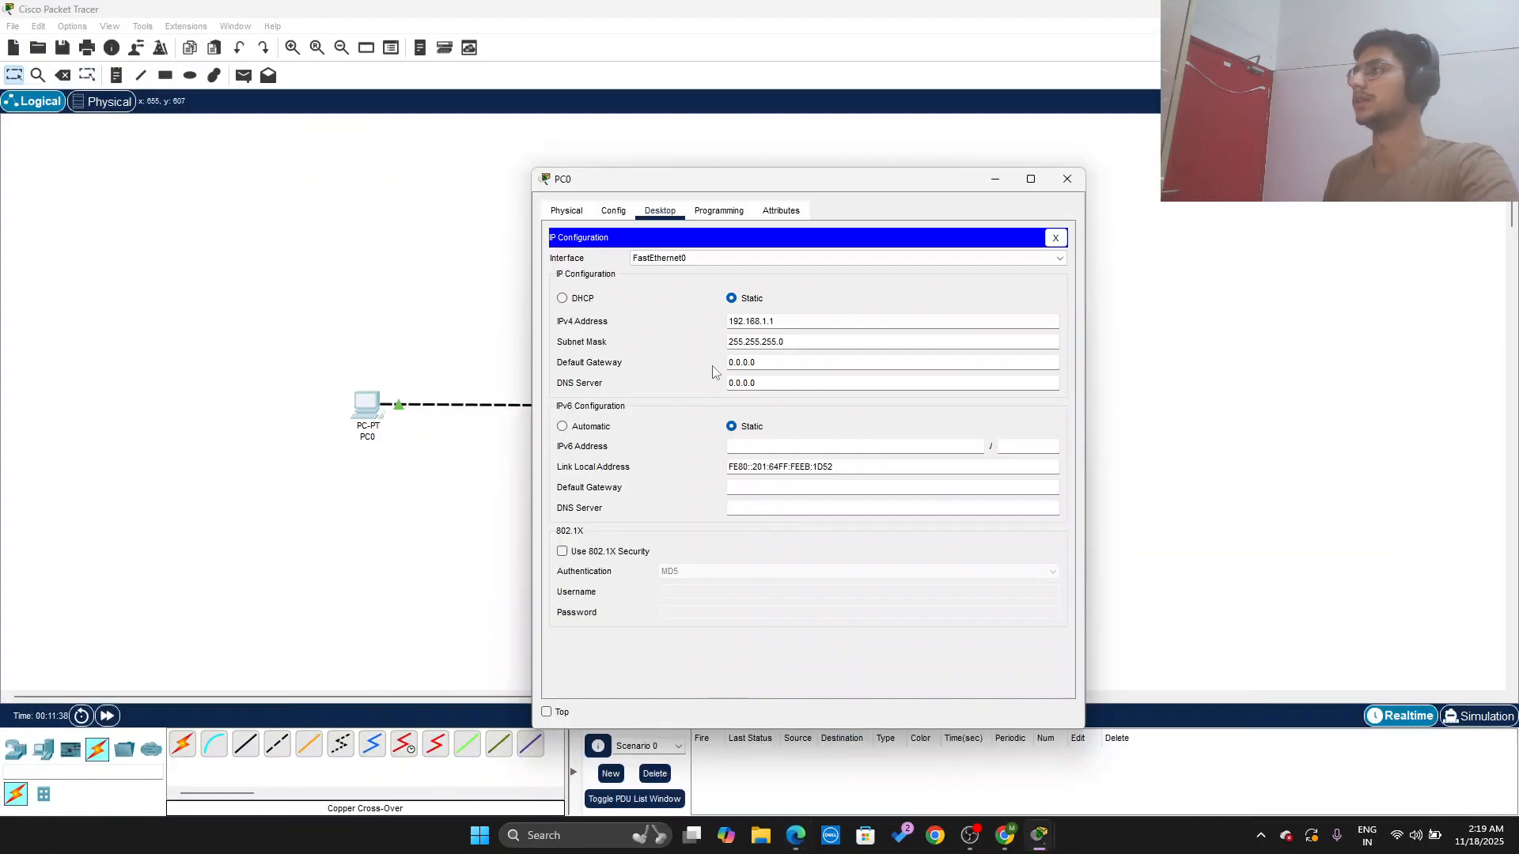
pyautogui.click(1067, 179)
pyautogui.click(598, 407)
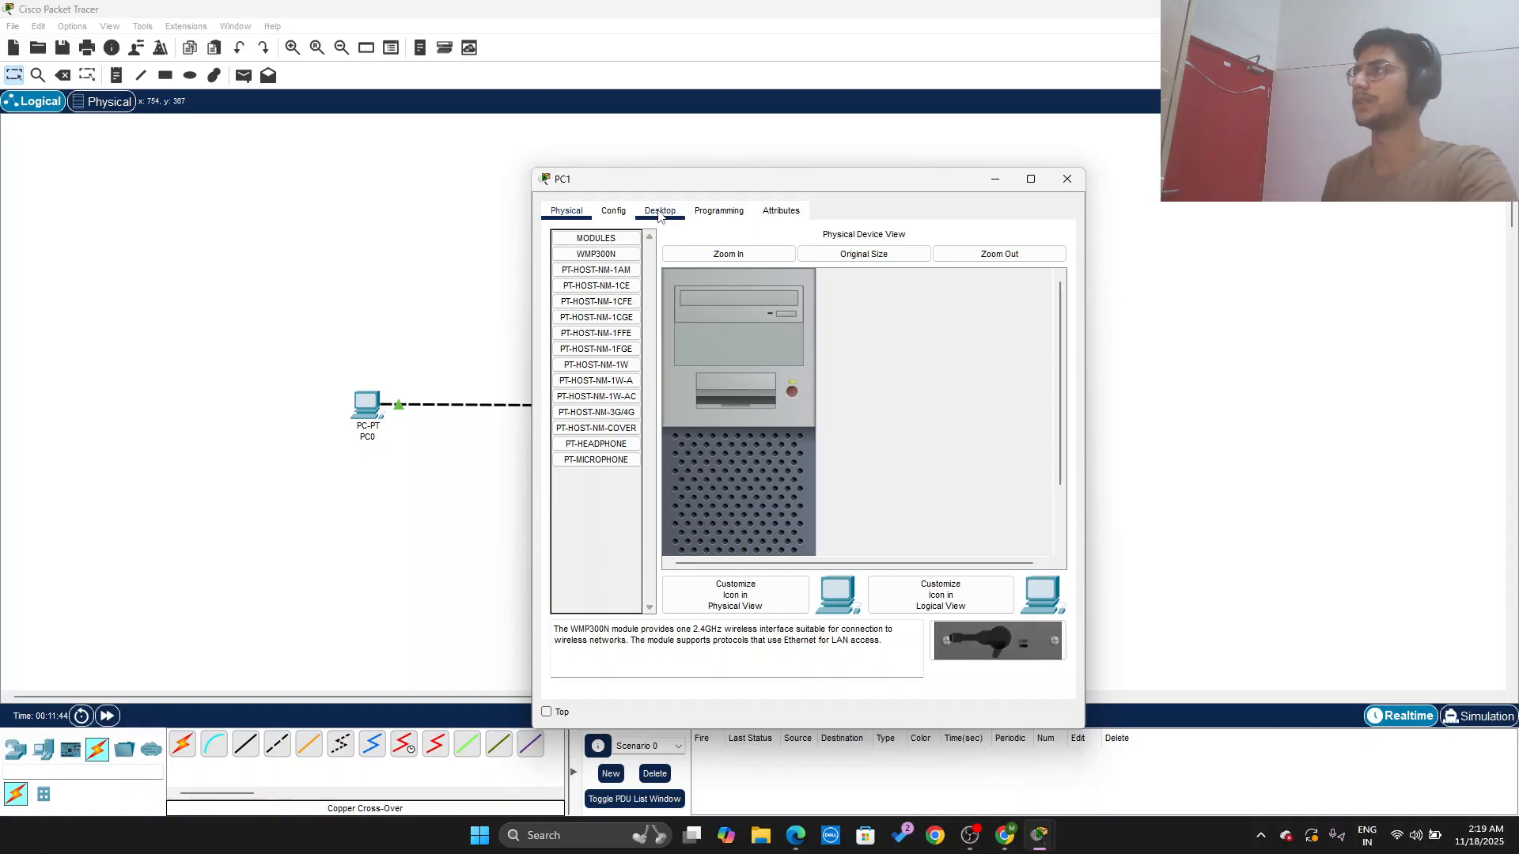
pyautogui.click(659, 212)
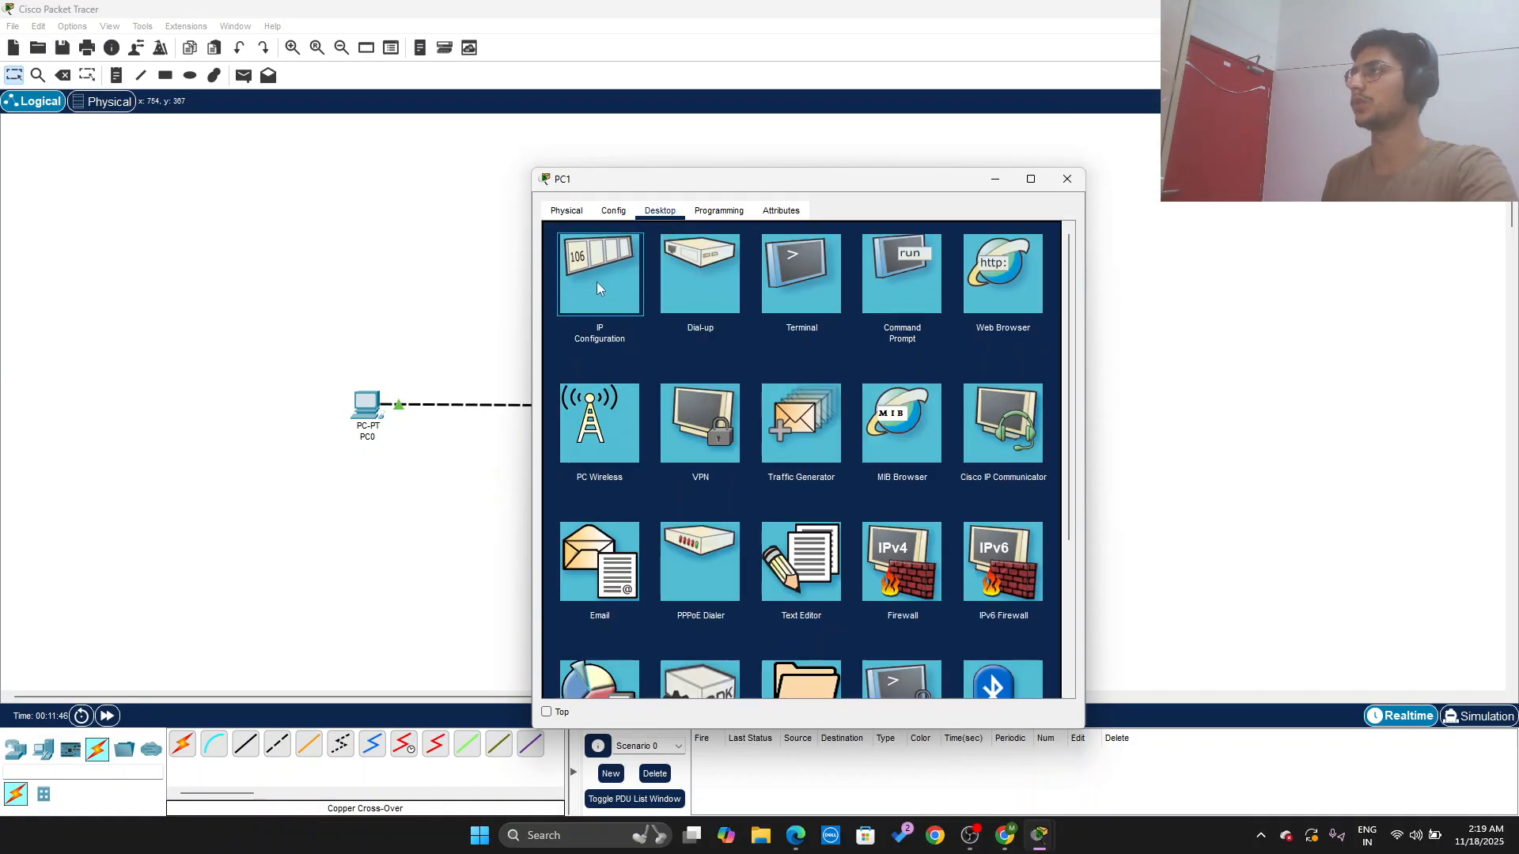
pyautogui.click(596, 288)
pyautogui.click(751, 321)
pyautogui.write('192.168.1.2')
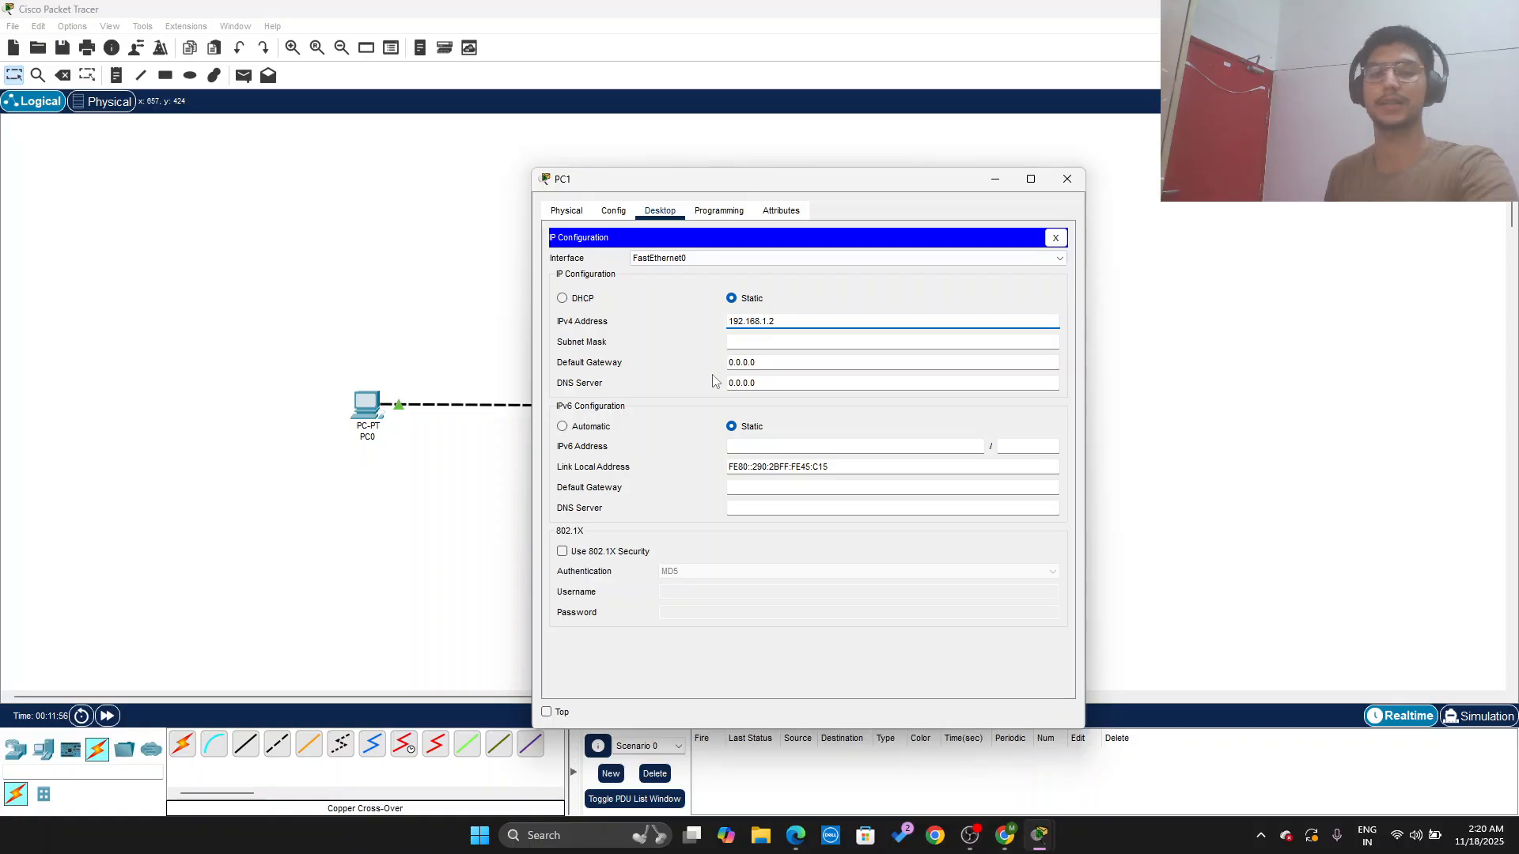
pyautogui.click(763, 343)
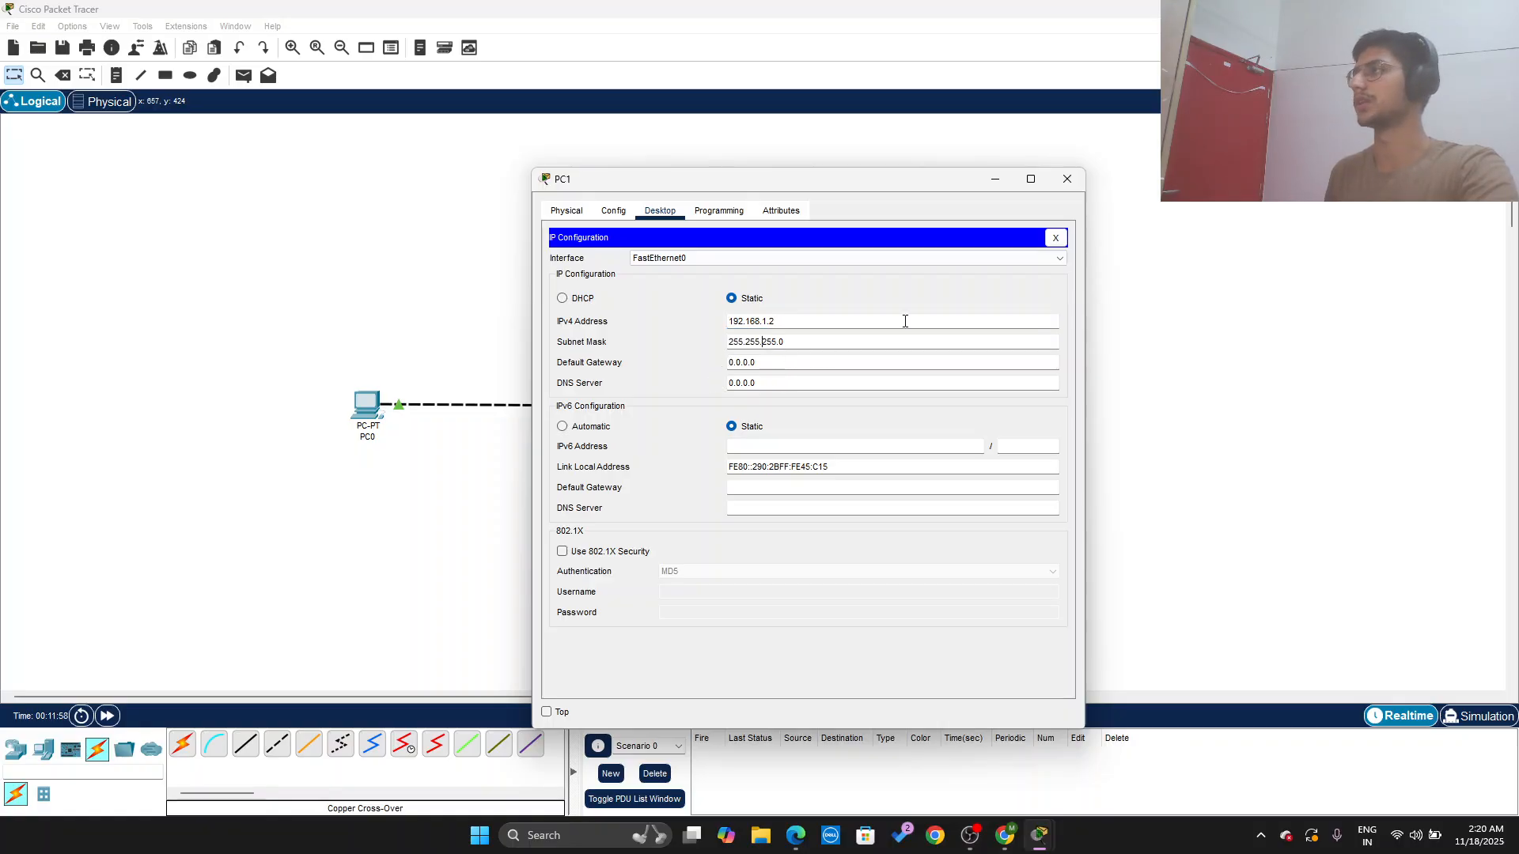
pyautogui.click(1067, 179)
pyautogui.moveTo(604, 408); pyautogui.dragTo(599, 411)
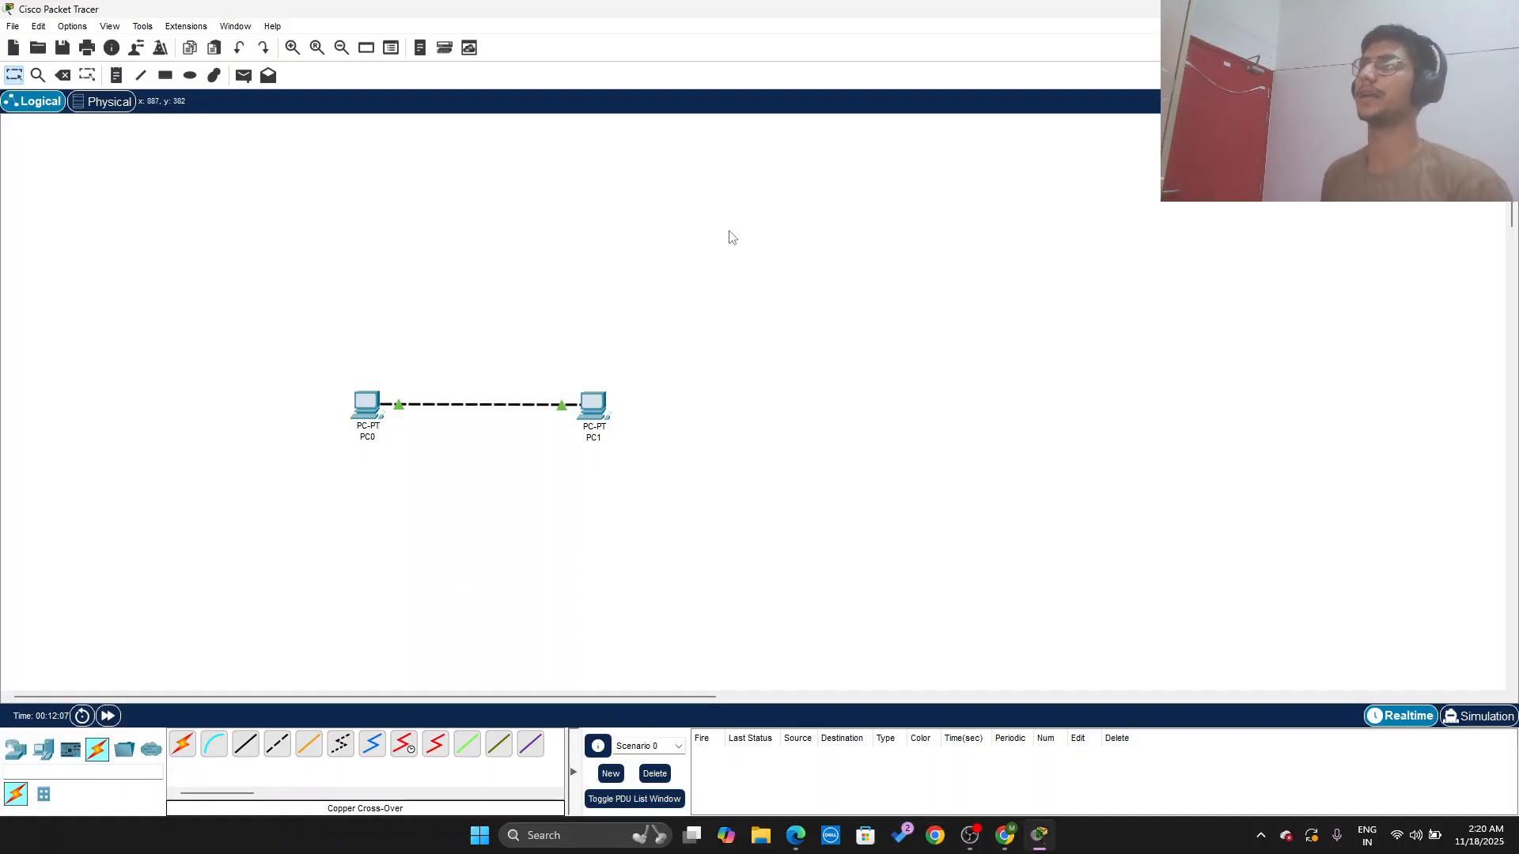
# Step: Send a simple PDU from PC0 to PC1 to test the connection
pyautogui.click(245, 79)
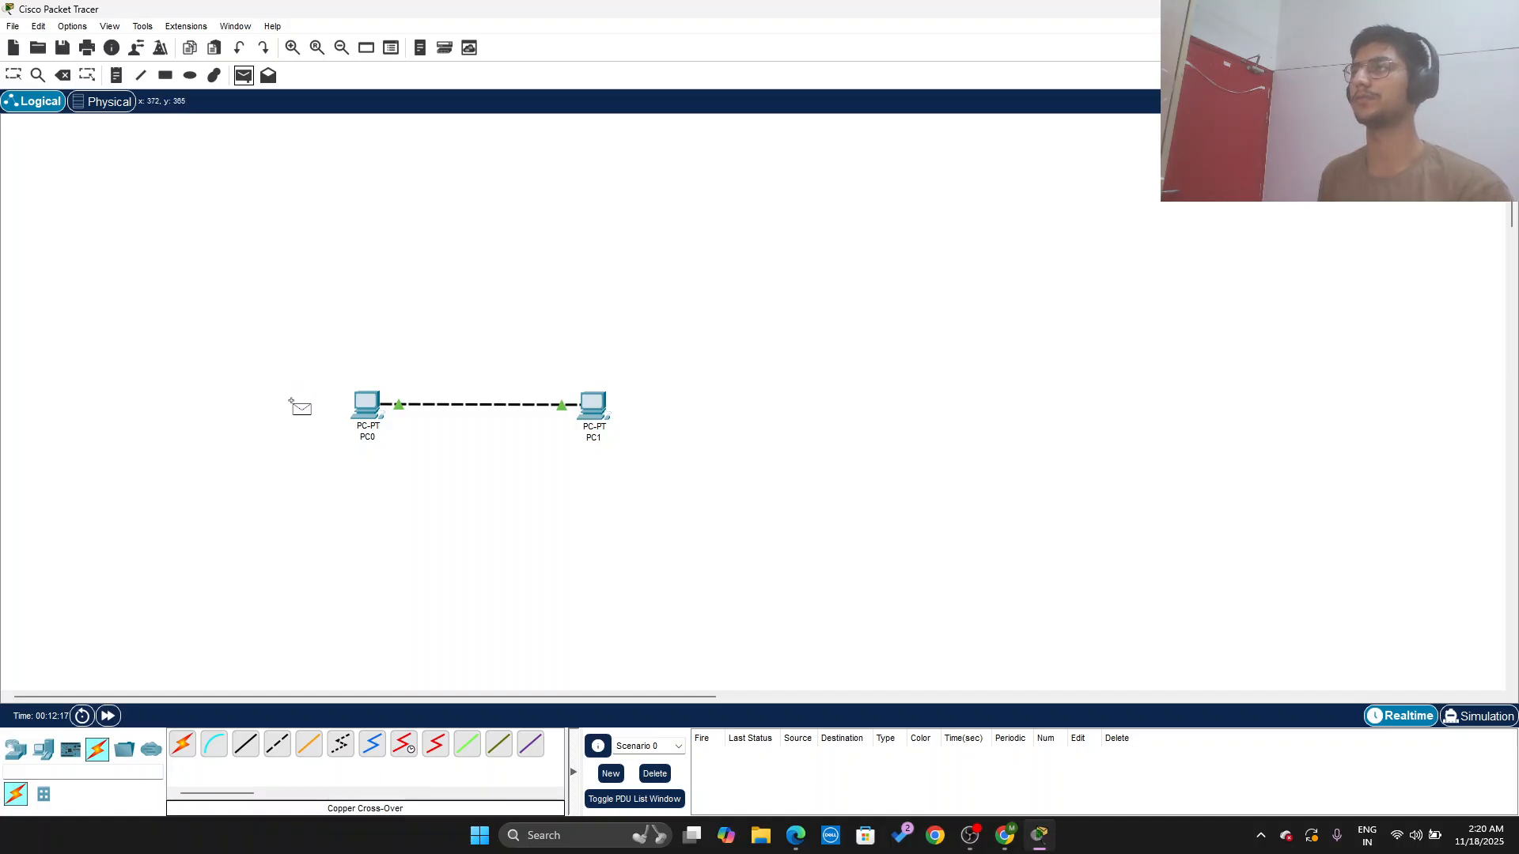
pyautogui.click(370, 407)
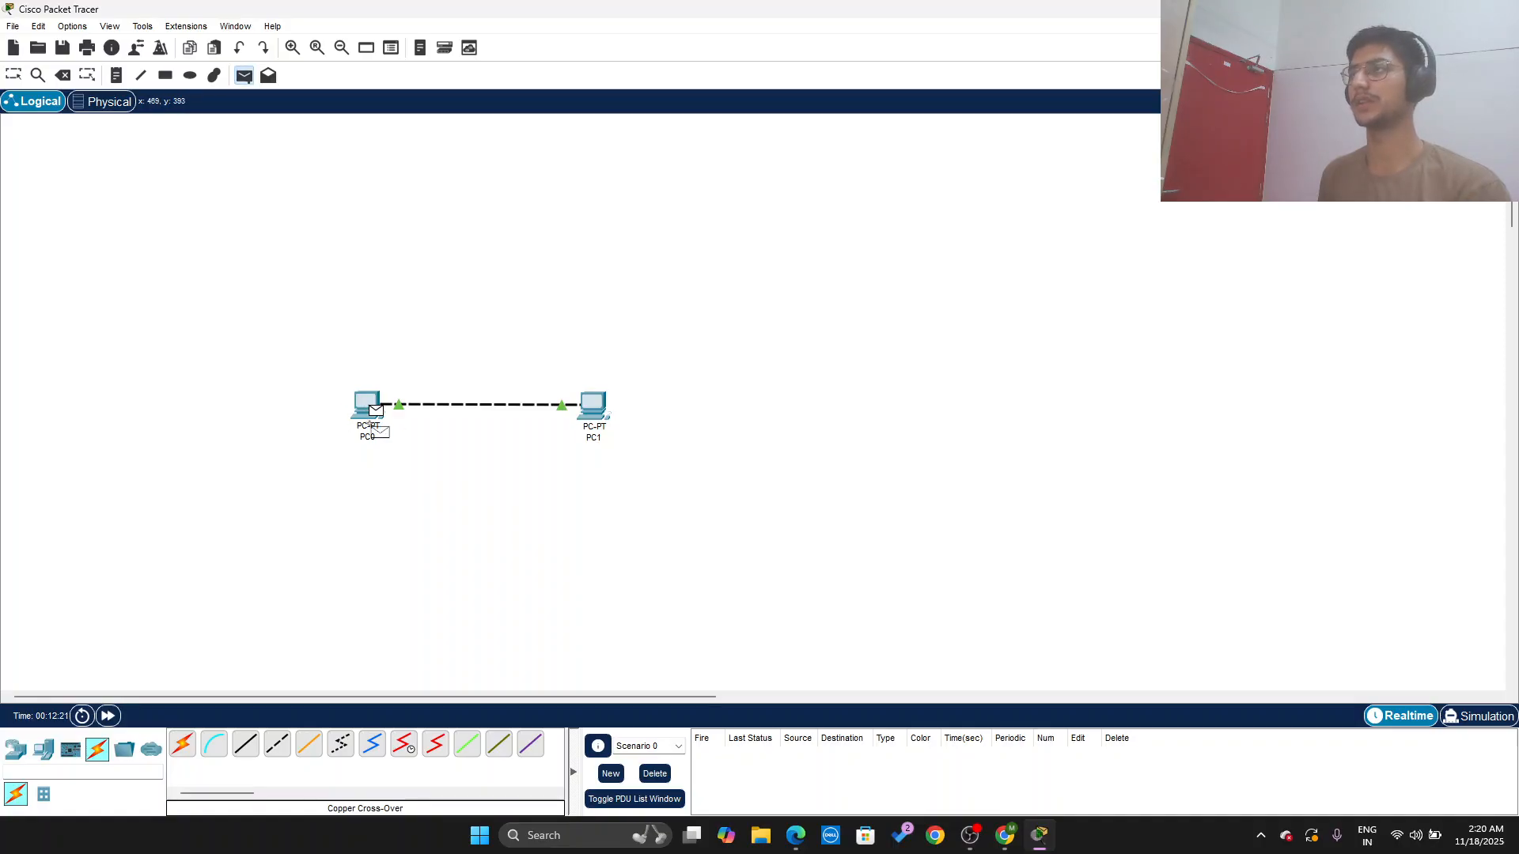
pyautogui.click(589, 409)
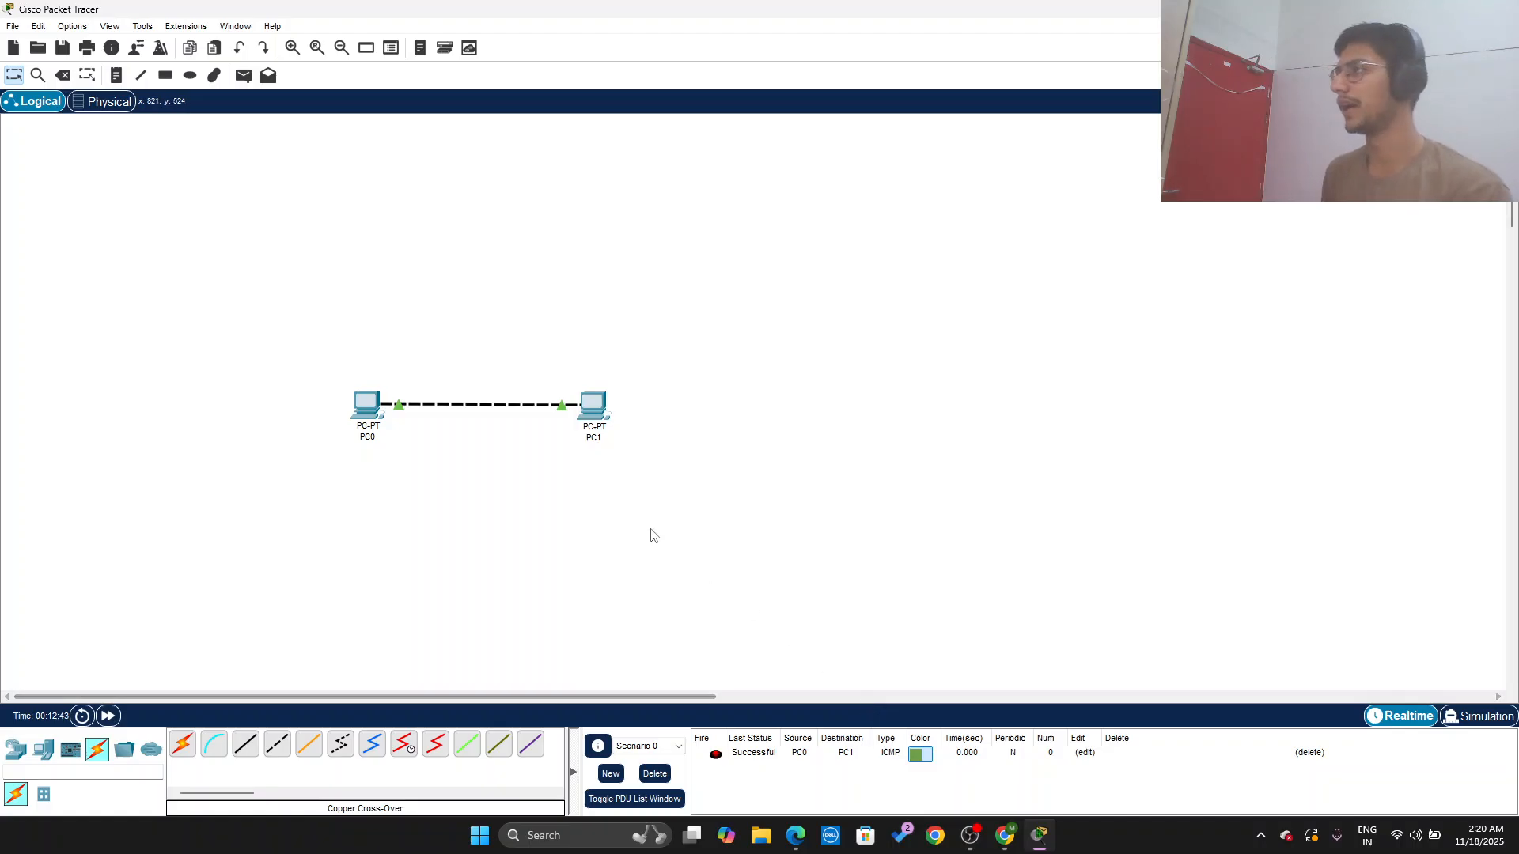
# Step: Switch to simulation mode and play the PC0-to-PC1 packet exchange, watching the envelope between the two PCs
pyautogui.click(1479, 719)
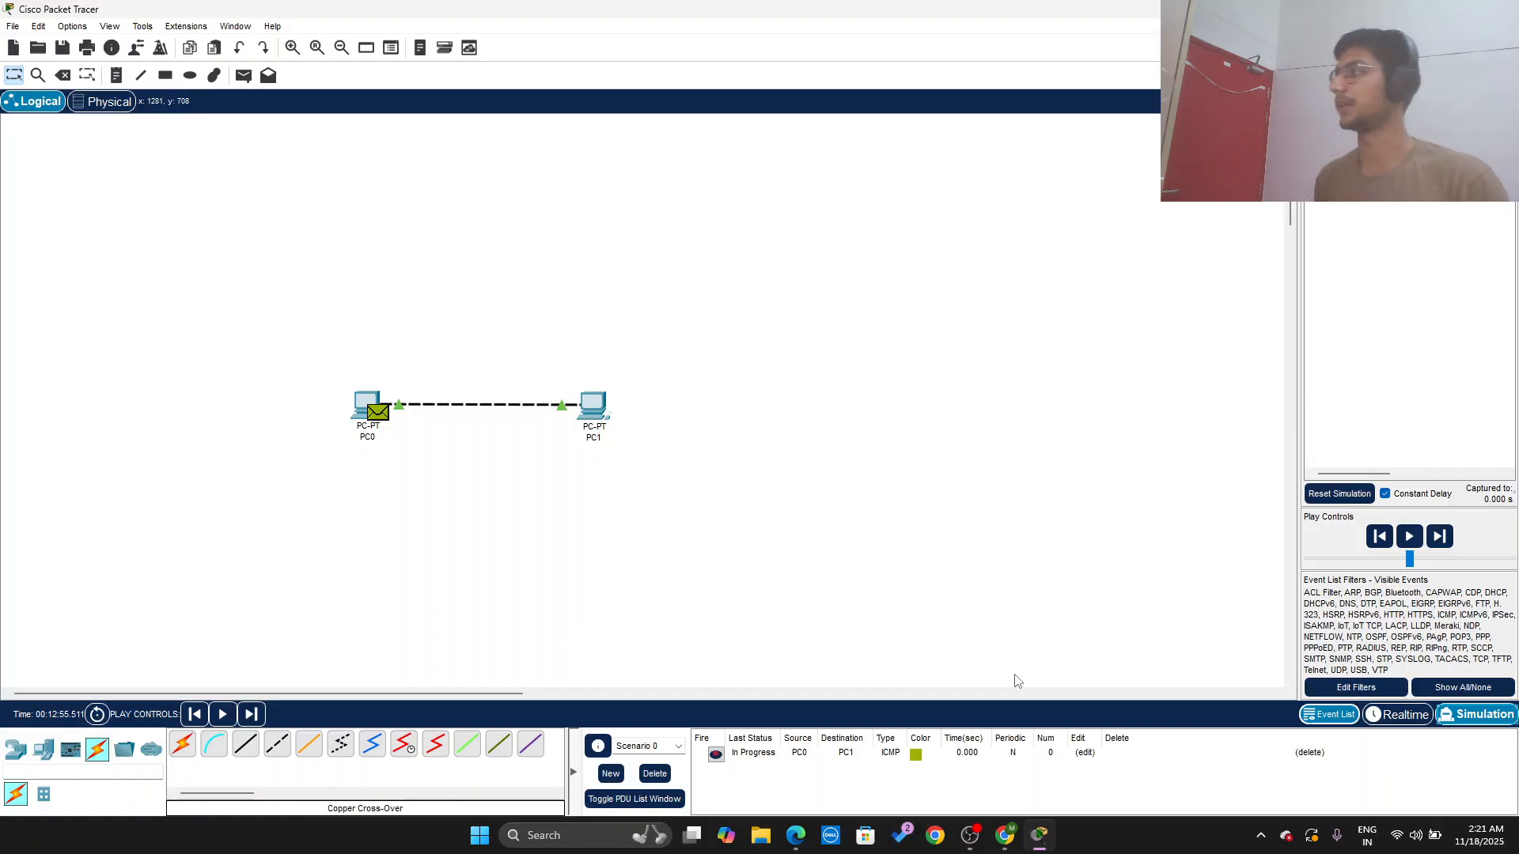
pyautogui.click(1410, 536)
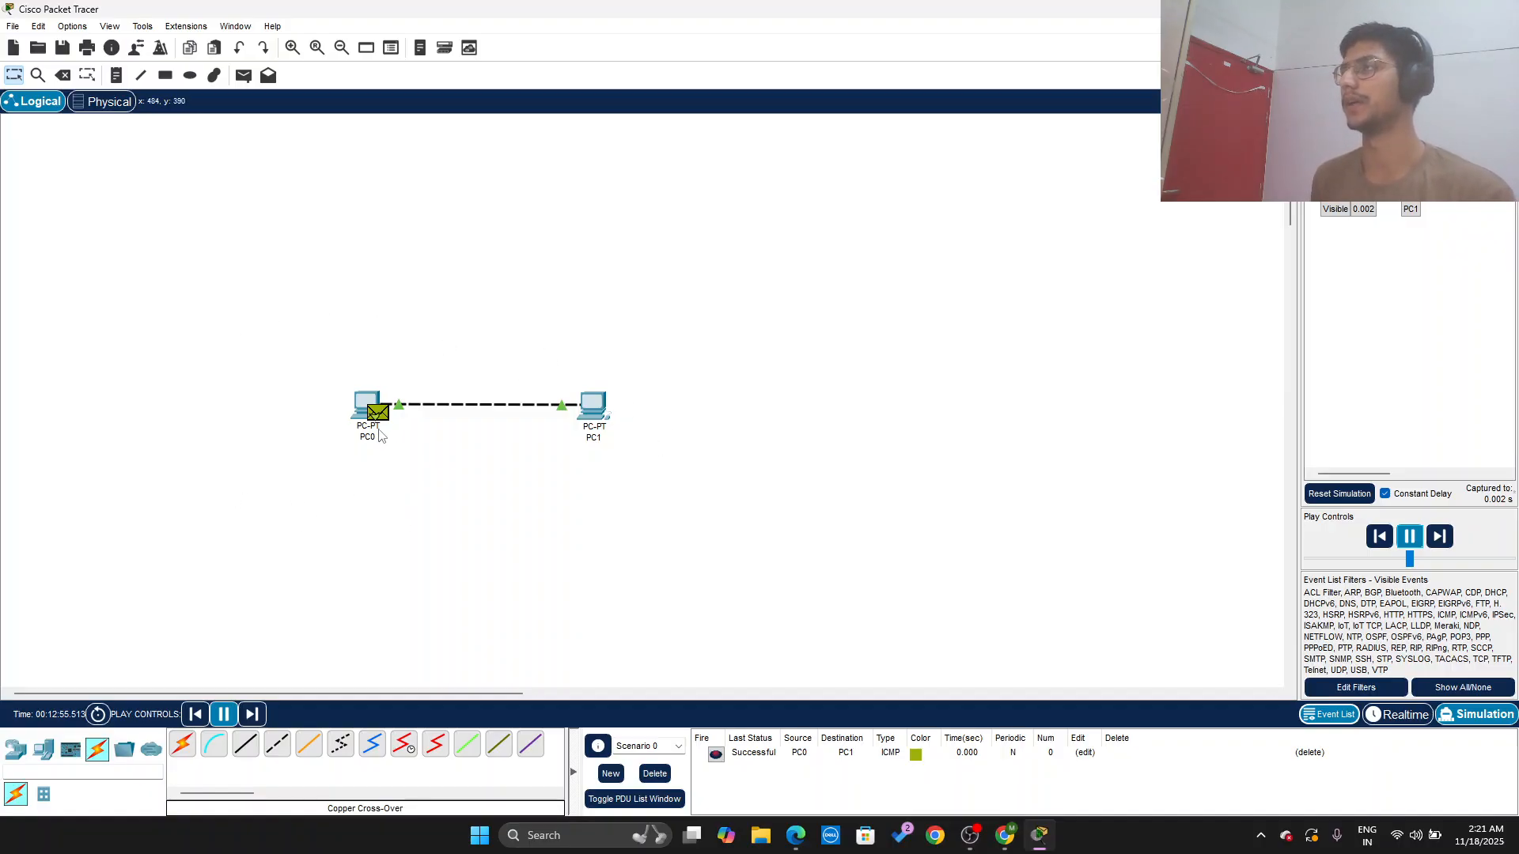
pyautogui.moveTo(378, 432)
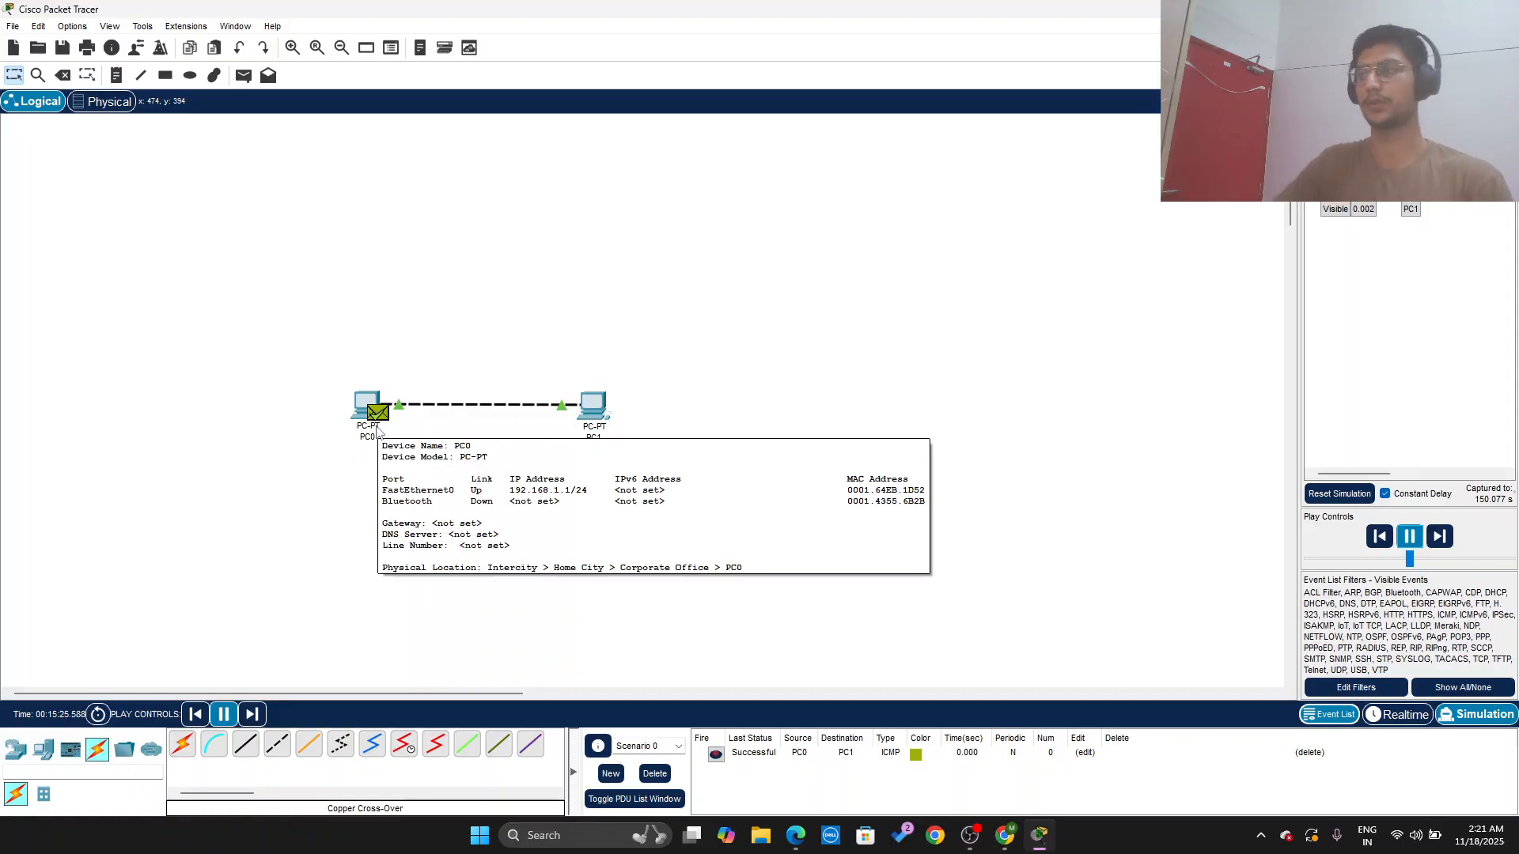
pyautogui.scroll(2, 378, 432)
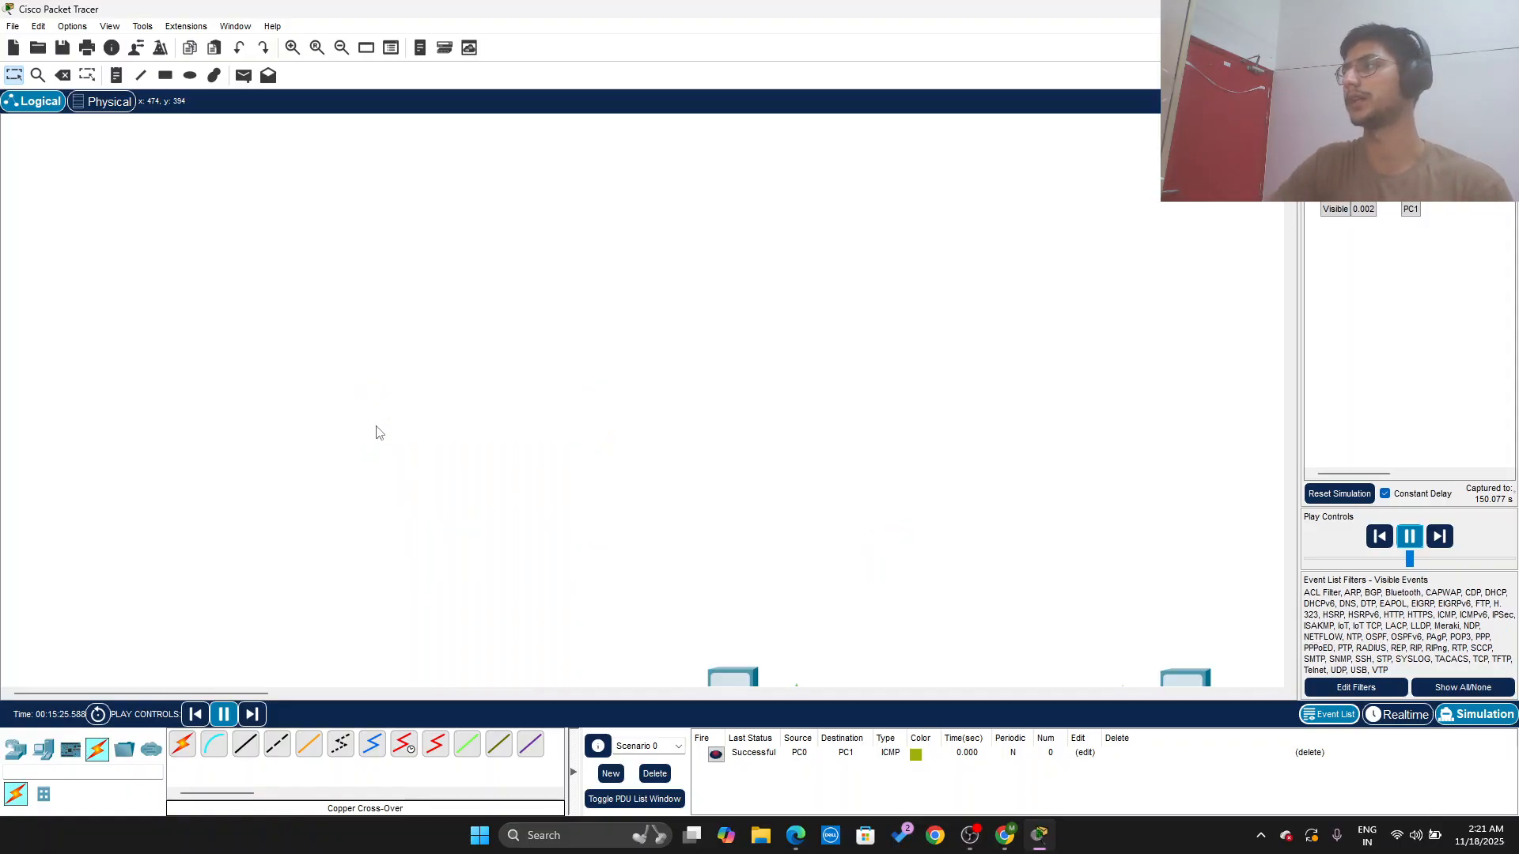
pyautogui.scroll(-4, 376, 432)
pyautogui.hscroll(5, 377, 432)
pyautogui.hscroll(-3, 376, 432)
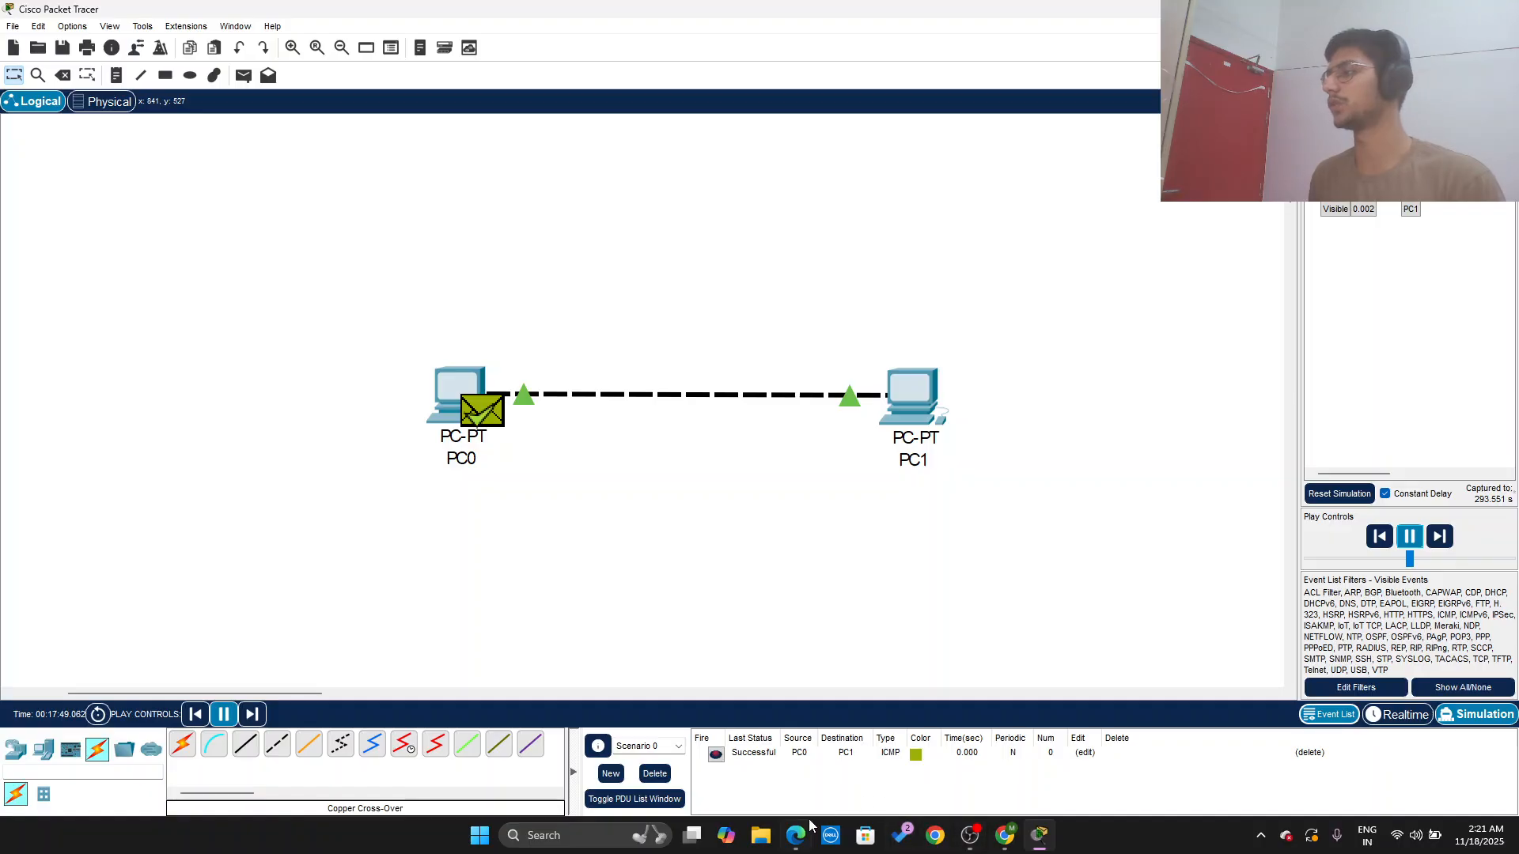
# Step: Switch to the assignment PDF, review the Q3 diagram linking a router and a PC, and return to Packet Tracer
pyautogui.click(795, 835)
pyautogui.scroll(-4, 658, 473)
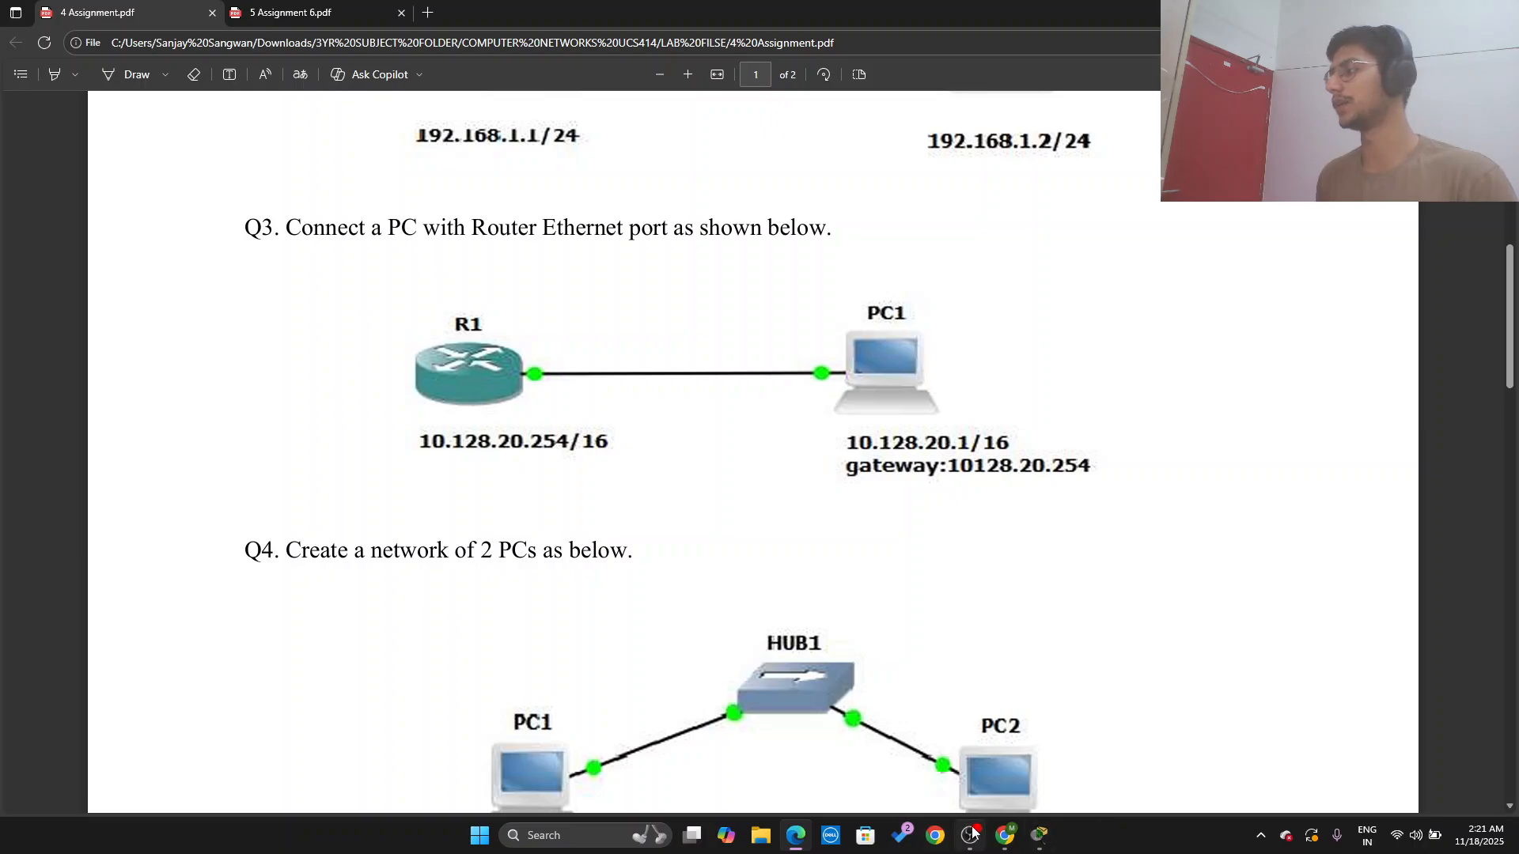
pyautogui.click(1039, 836)
pyautogui.scroll(-3, 601, 523)
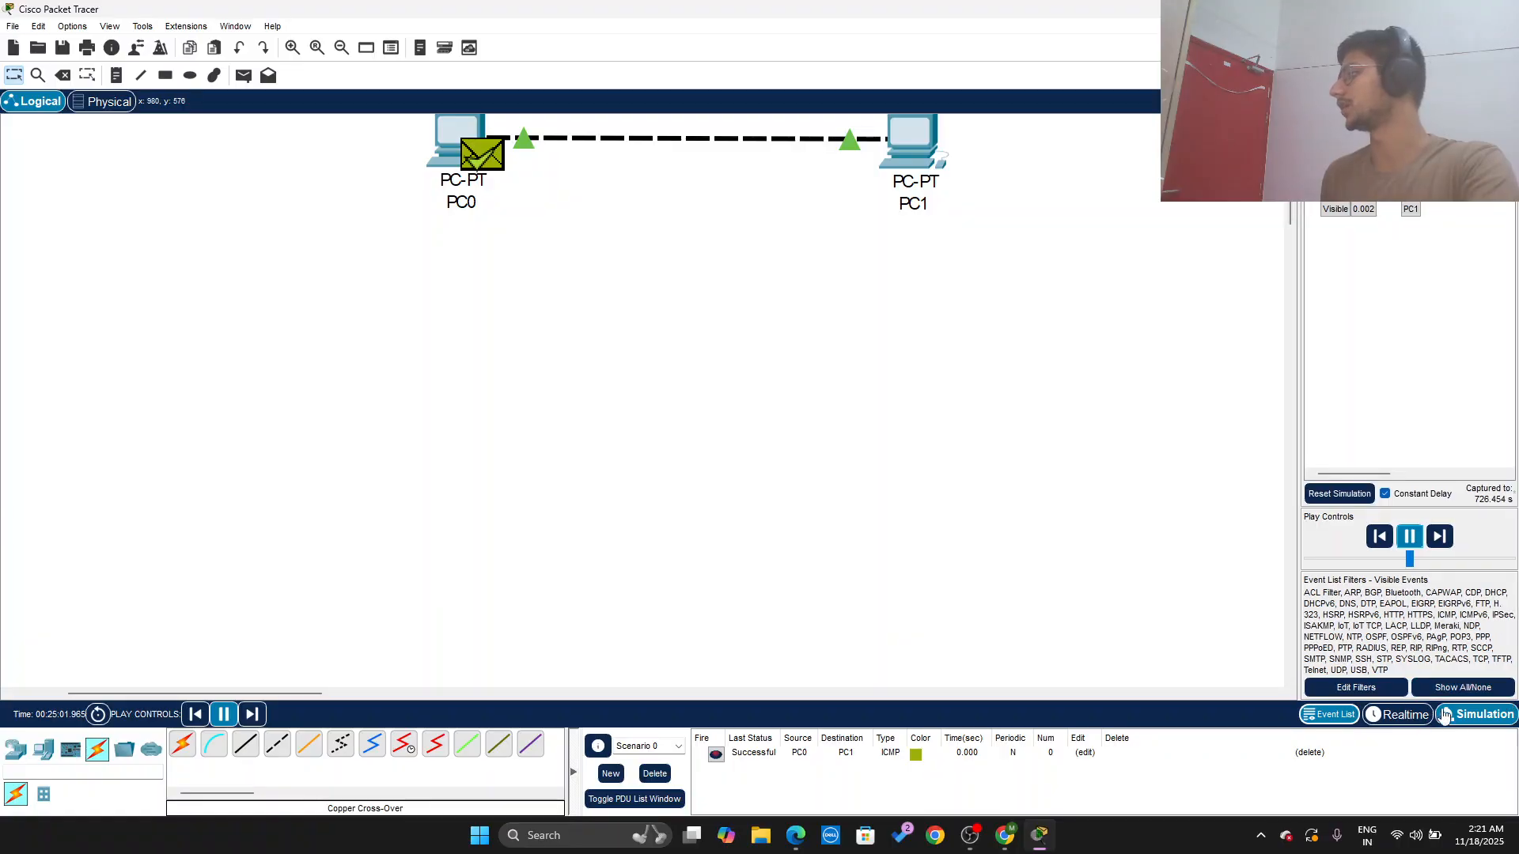
# Step: Return to realtime mode and place a 2901 router and a PC side by side below the two-PC network
pyautogui.click(1401, 714)
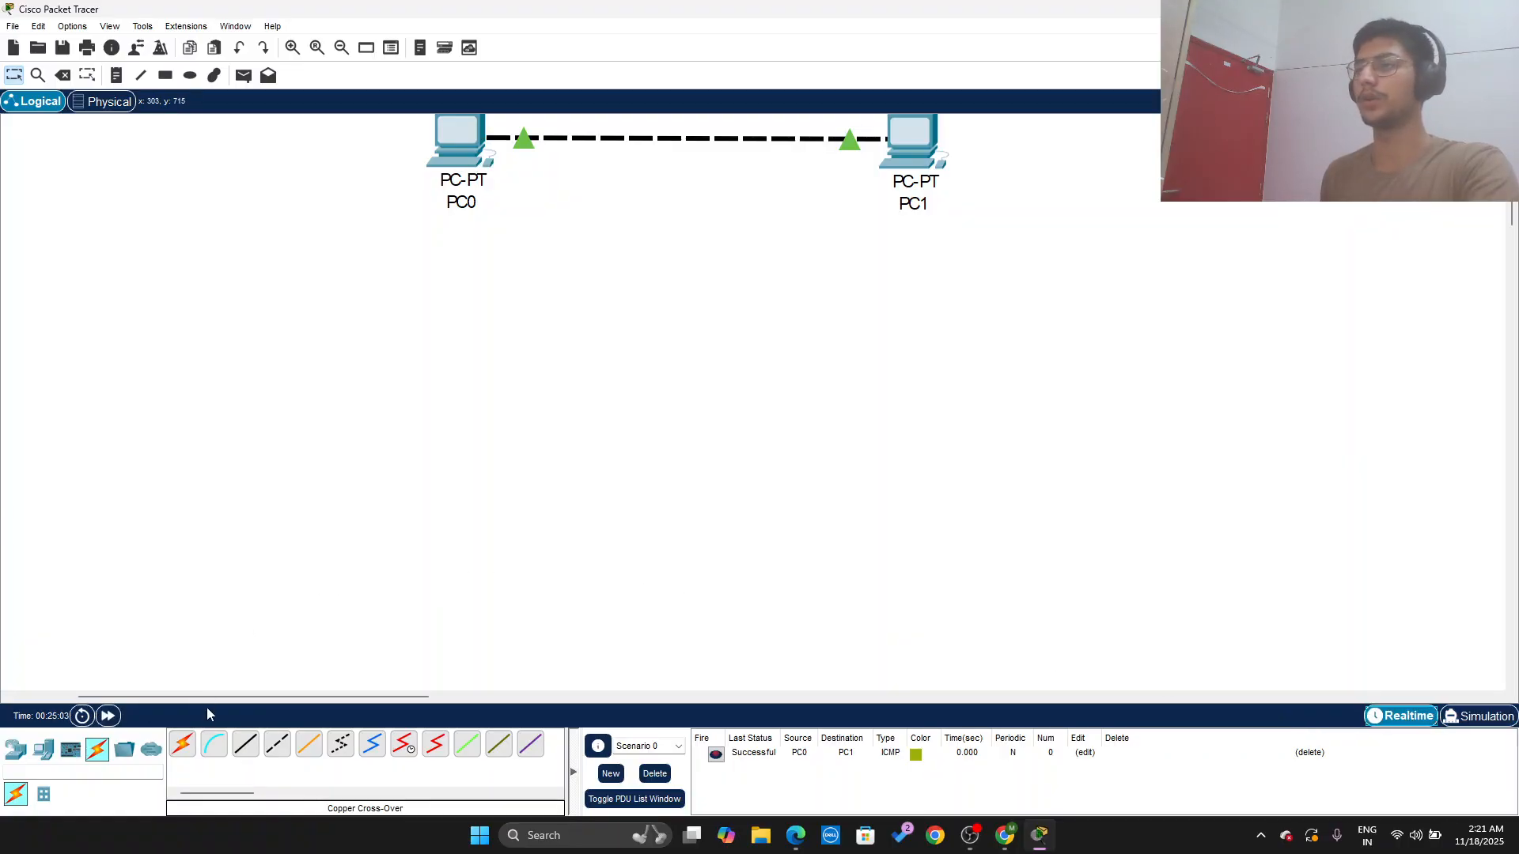
pyautogui.click(17, 749)
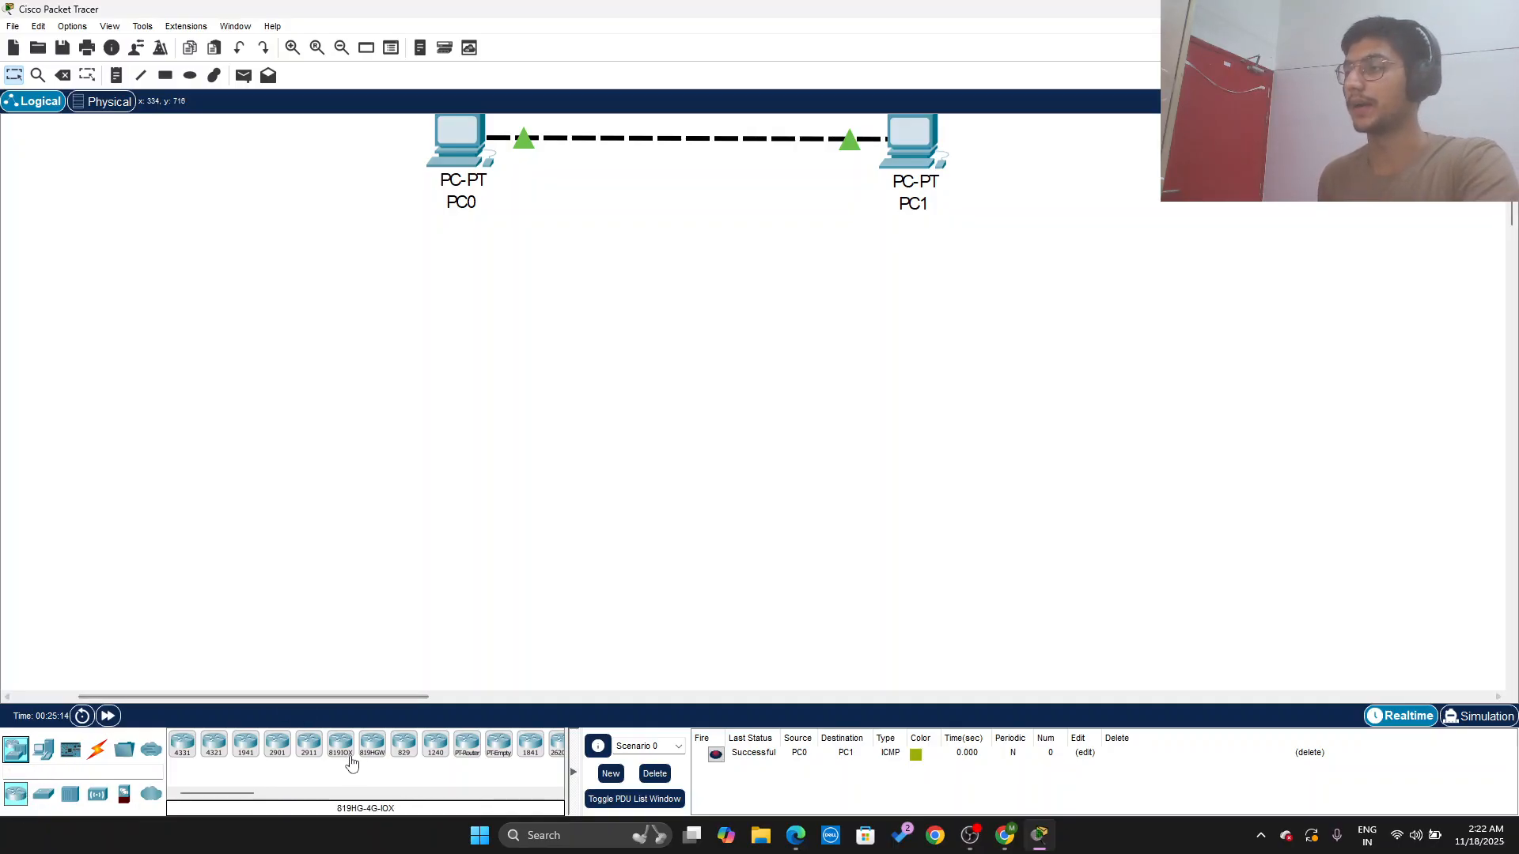
pyautogui.click(283, 748)
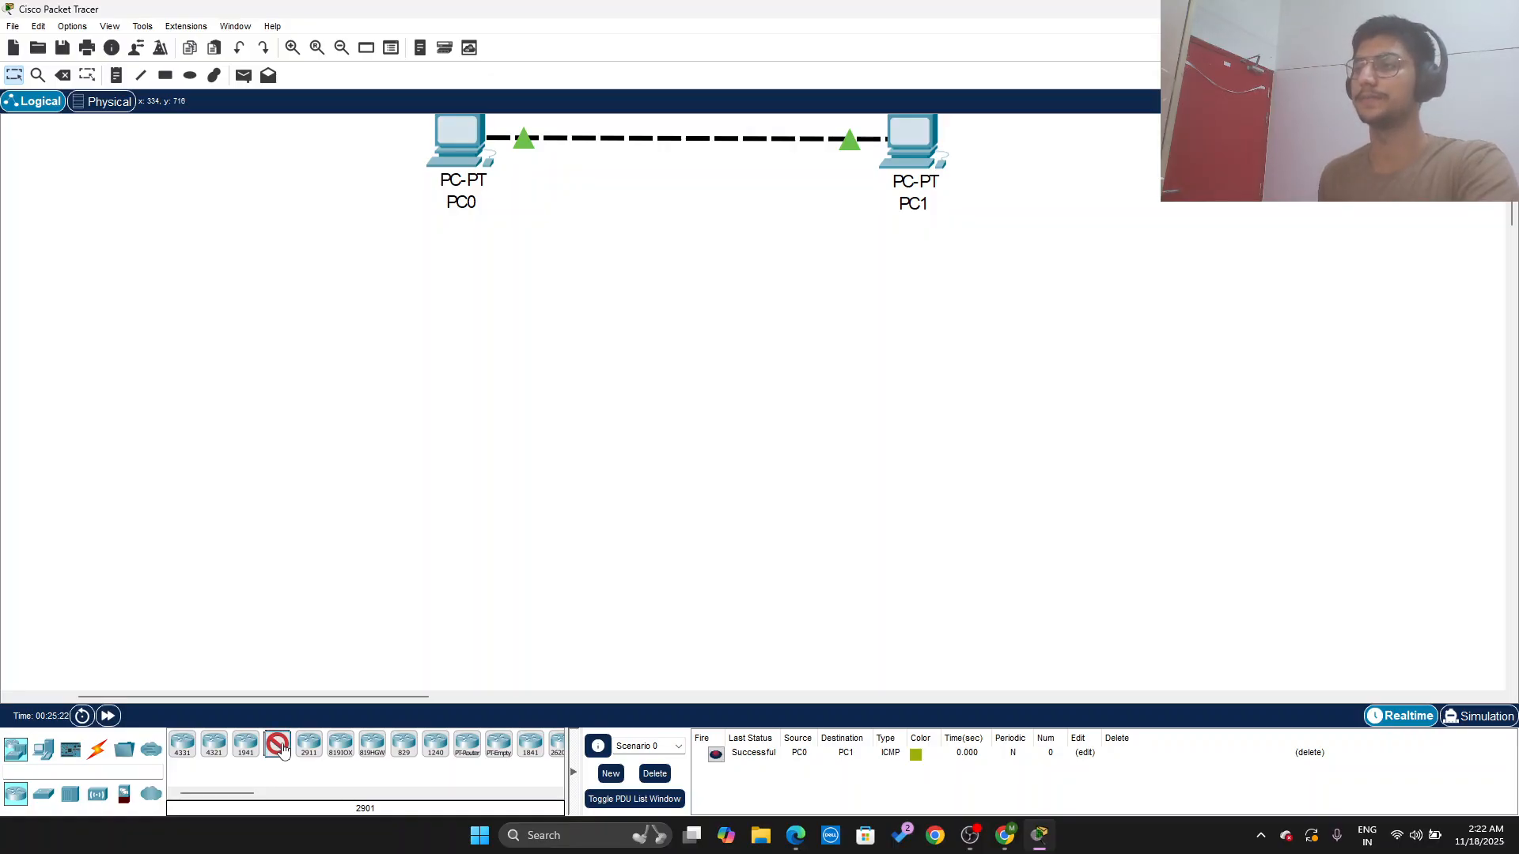
pyautogui.click(452, 413)
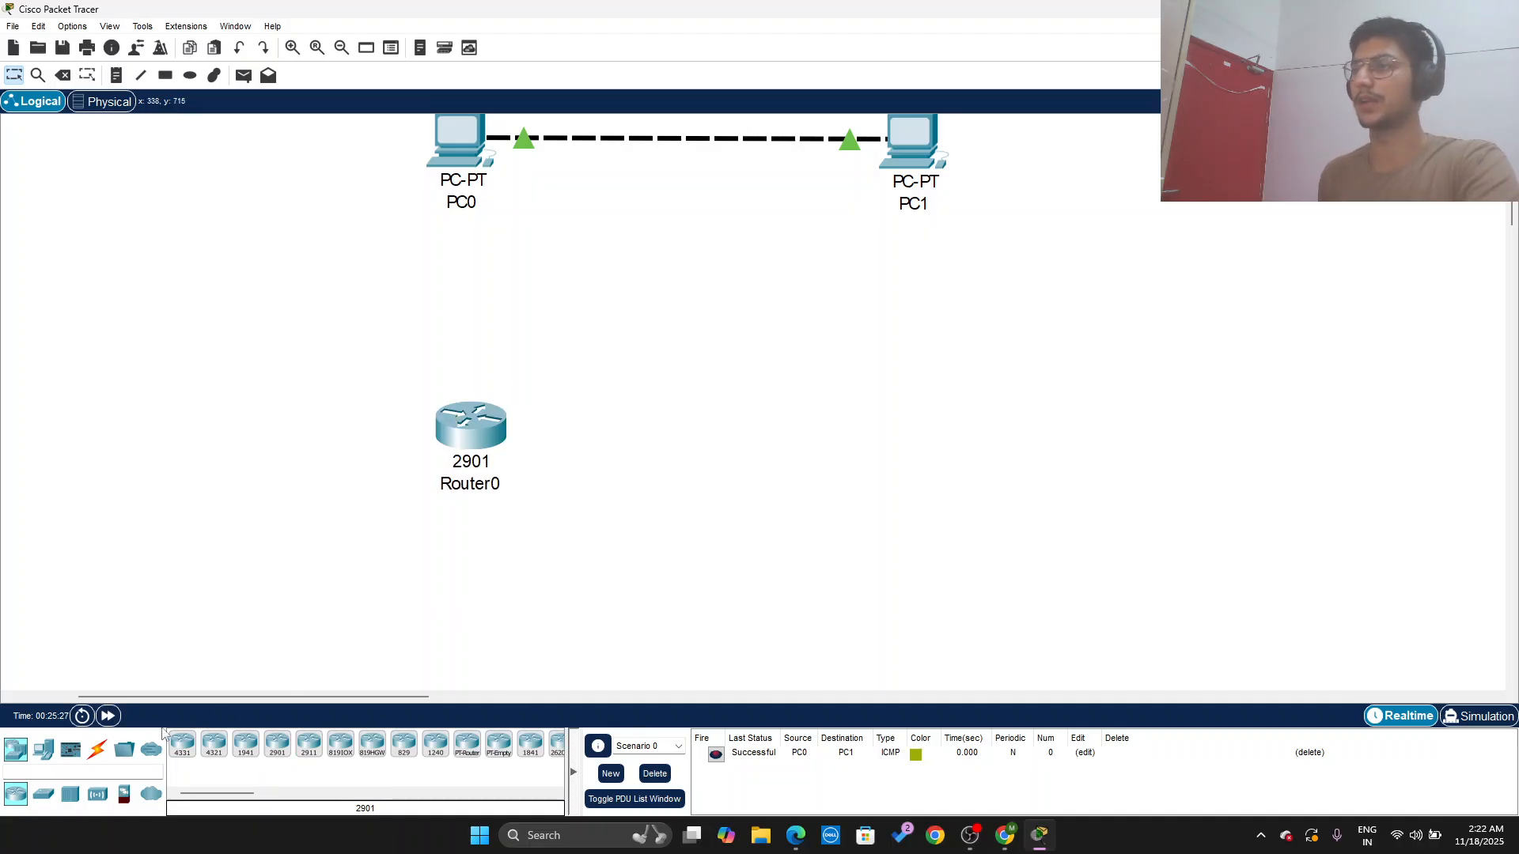
pyautogui.click(44, 749)
pyautogui.click(180, 753)
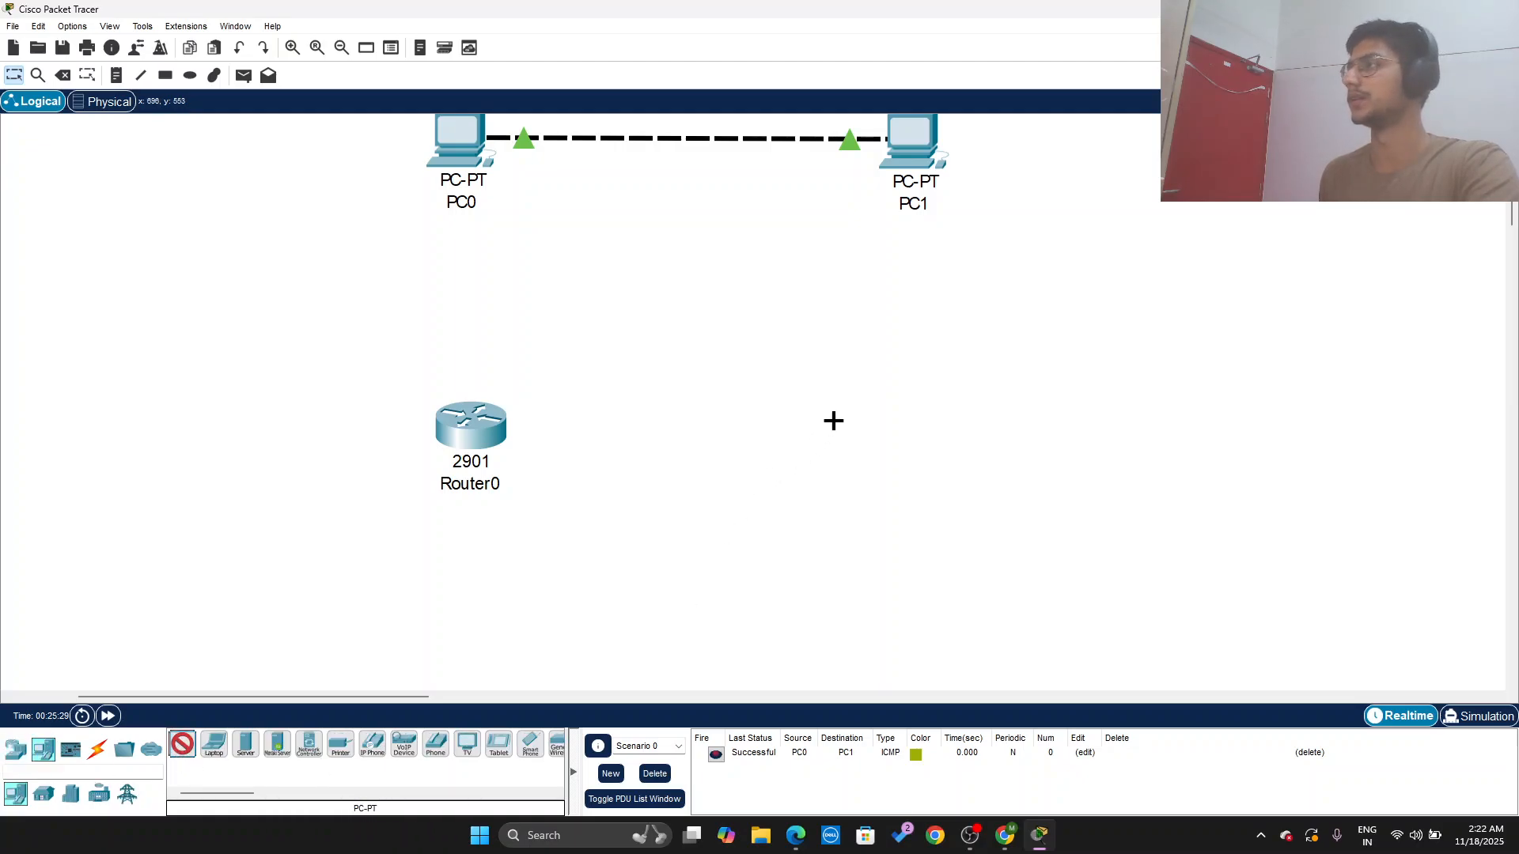
pyautogui.click(862, 430)
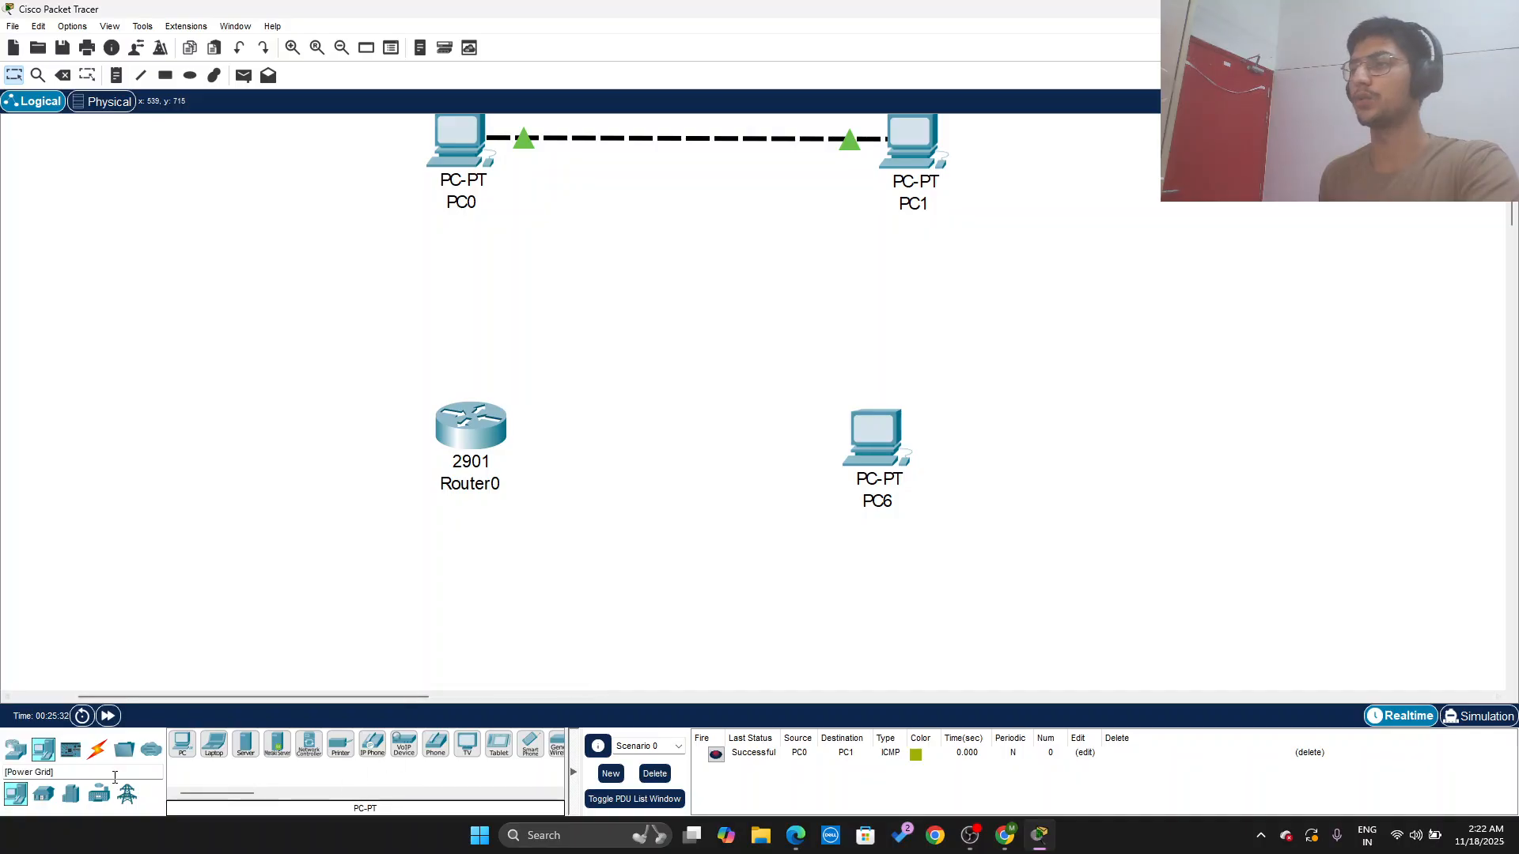
# Step: Connect Router0's GigabitEthernet0/0 port to PC6 with a Copper Straight-Through cable and align PC6 level with the router
pyautogui.click(97, 749)
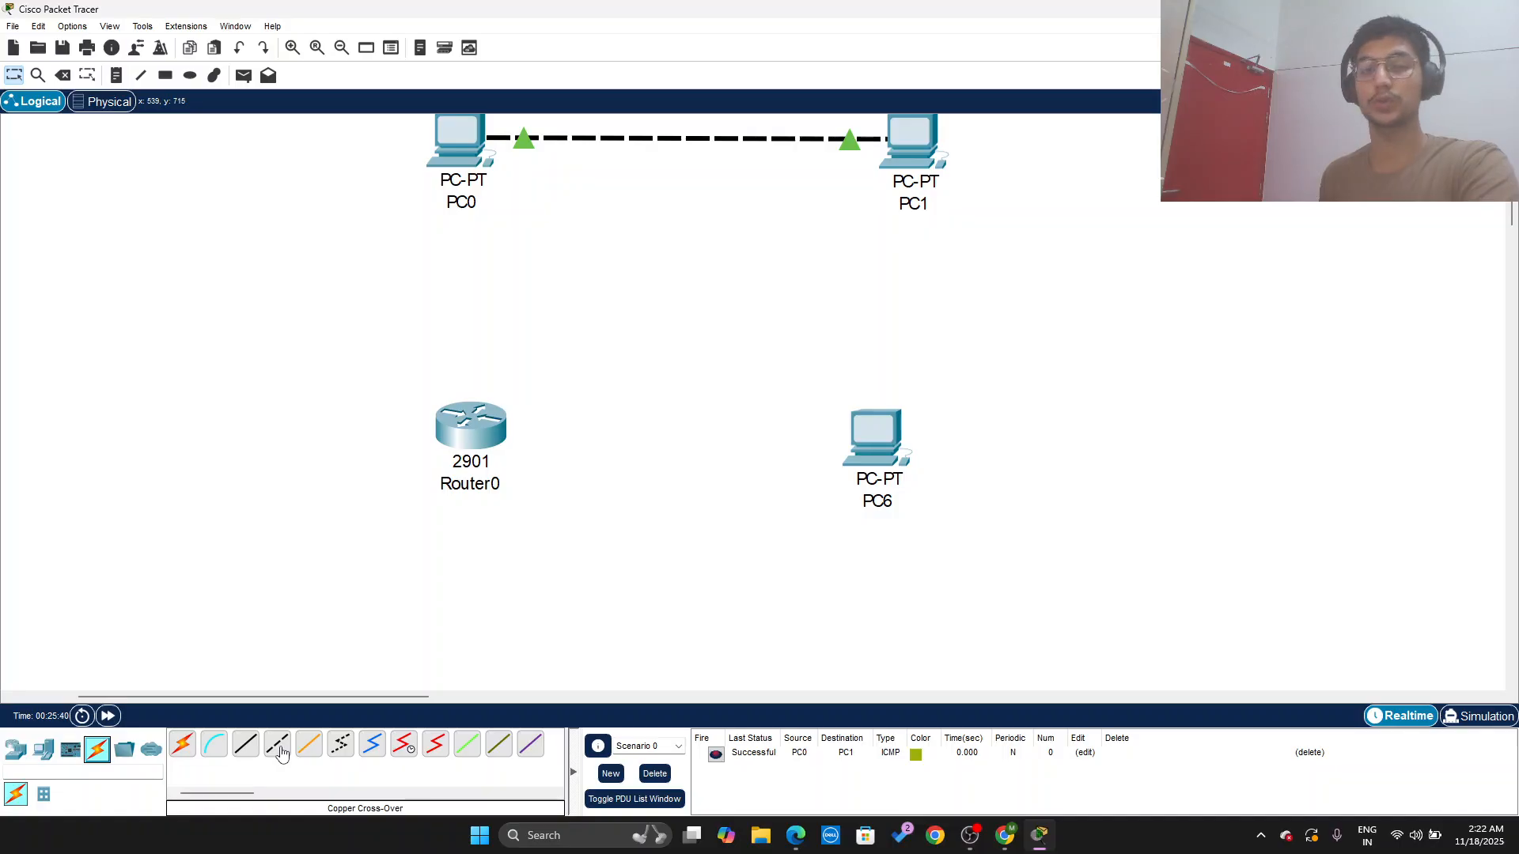
pyautogui.click(245, 745)
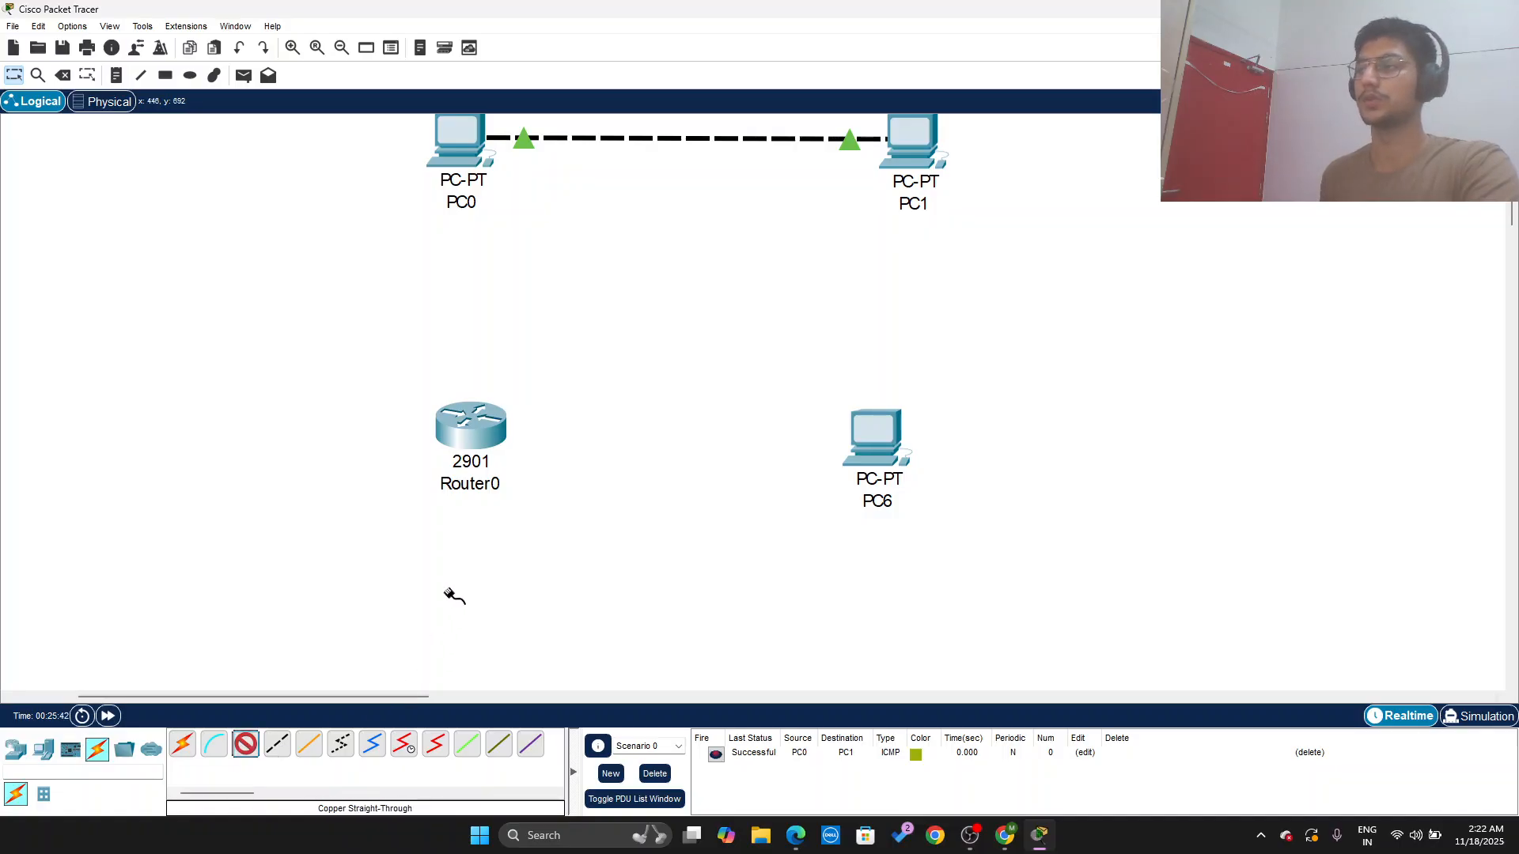
pyautogui.click(470, 429)
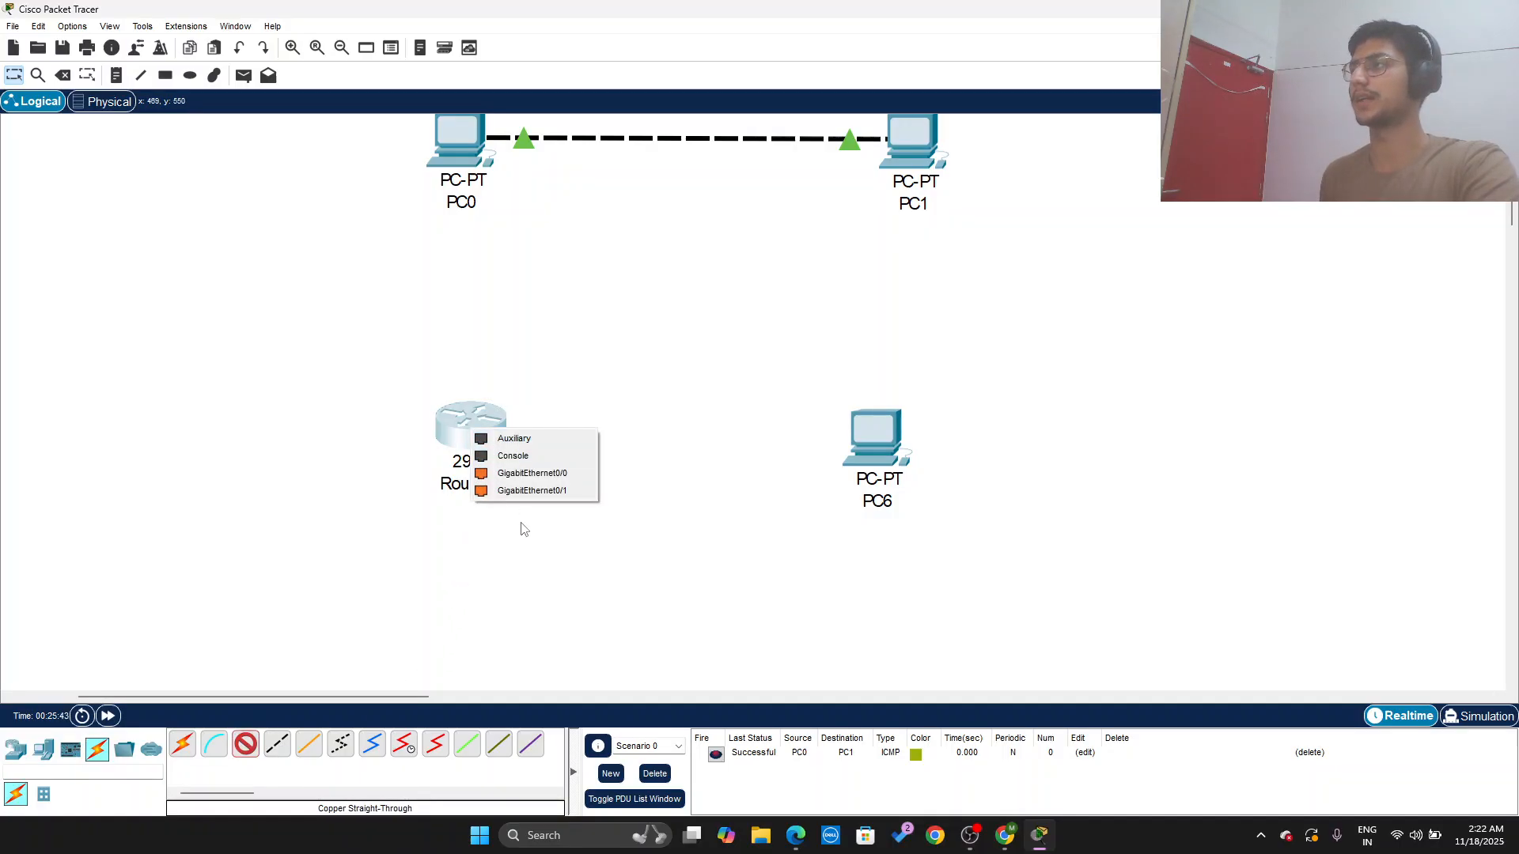
pyautogui.click(528, 474)
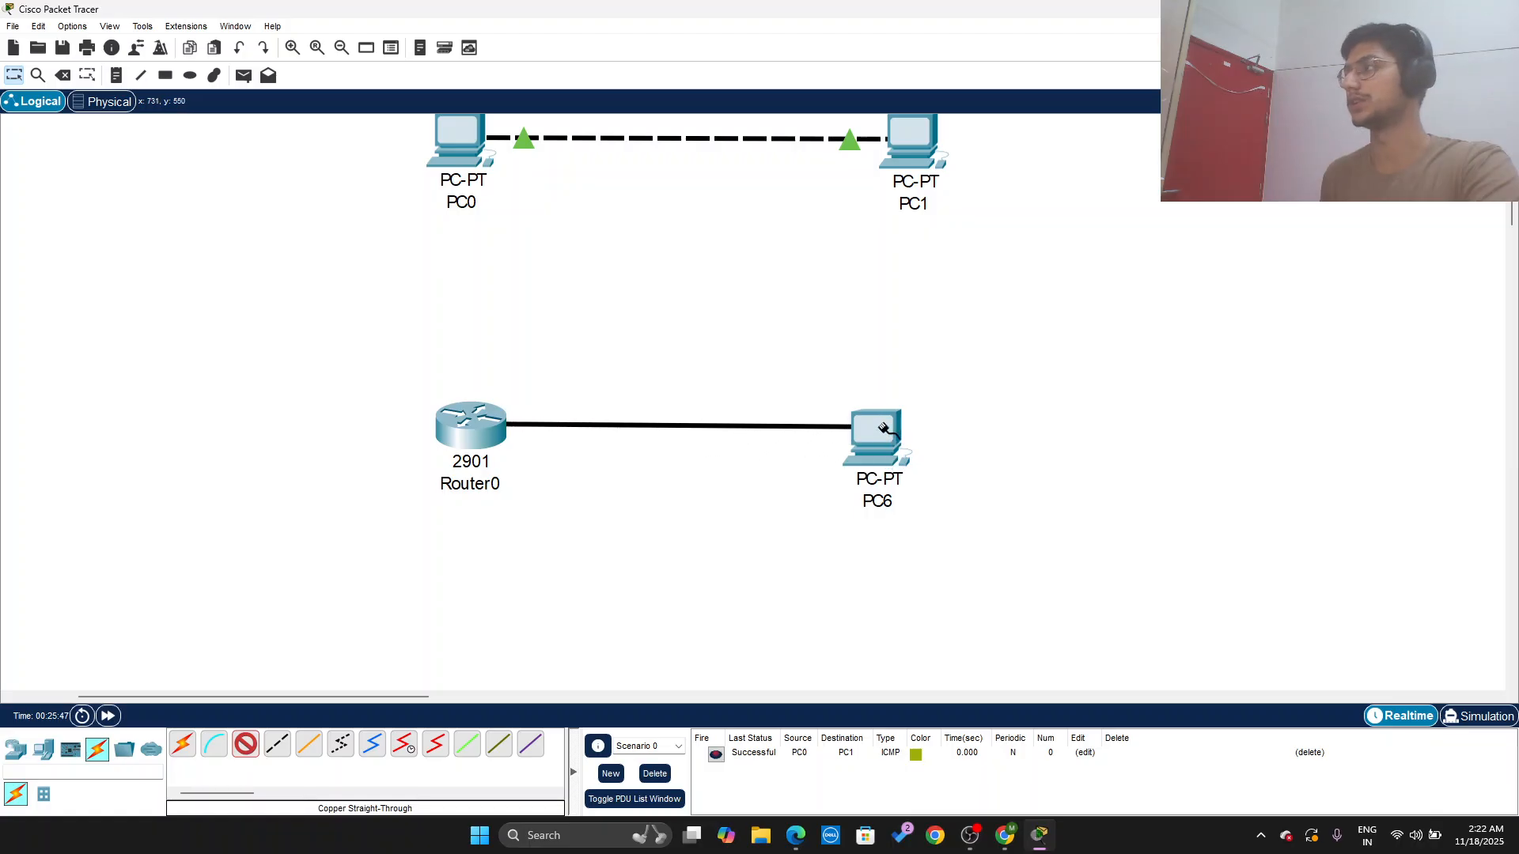
pyautogui.click(886, 432)
pyautogui.click(937, 490)
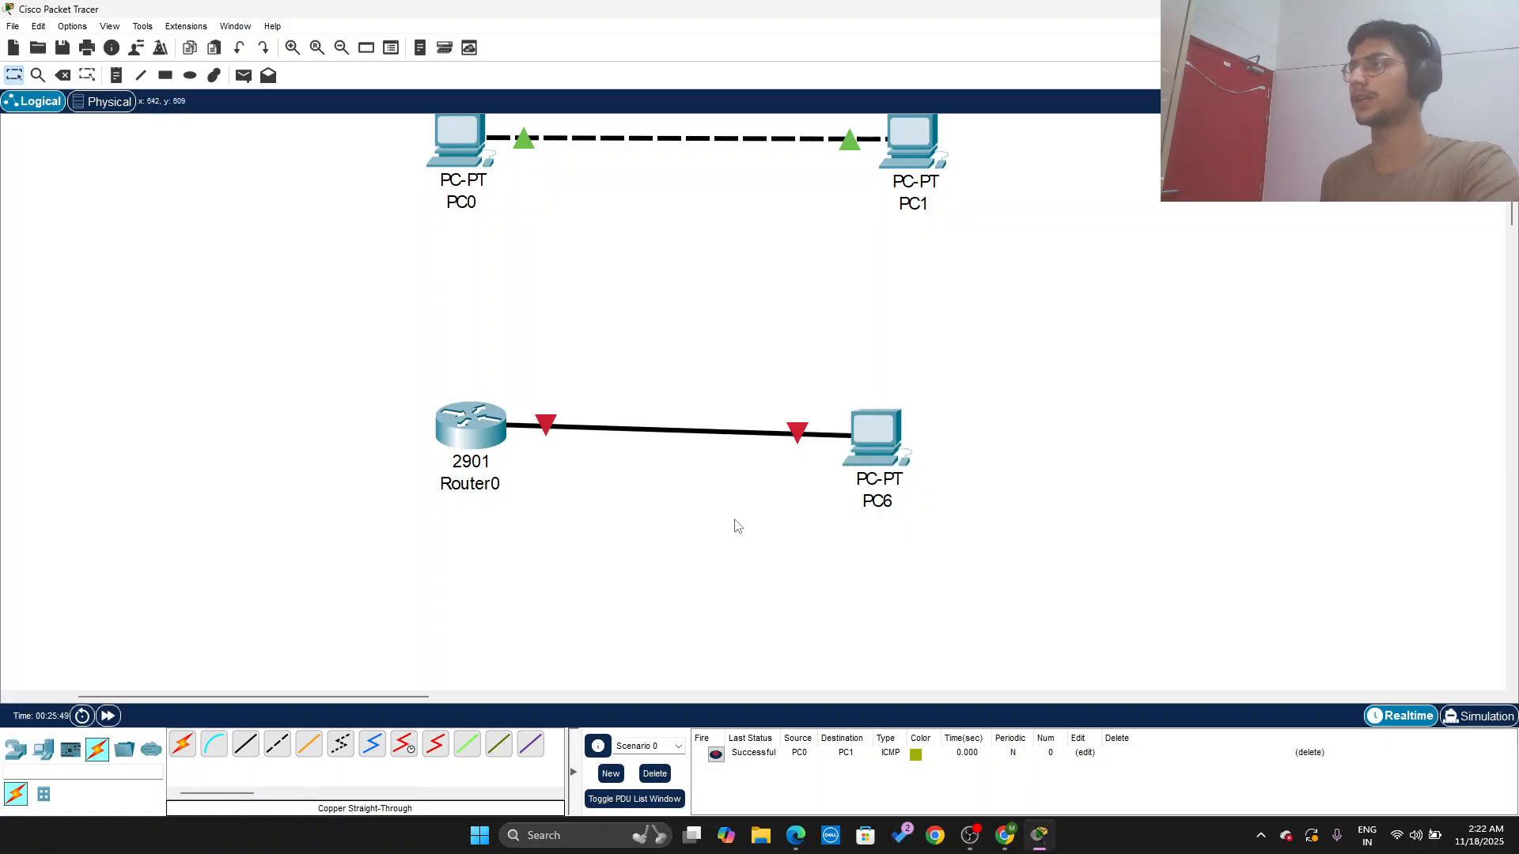
pyautogui.moveTo(885, 429); pyautogui.dragTo(902, 425)
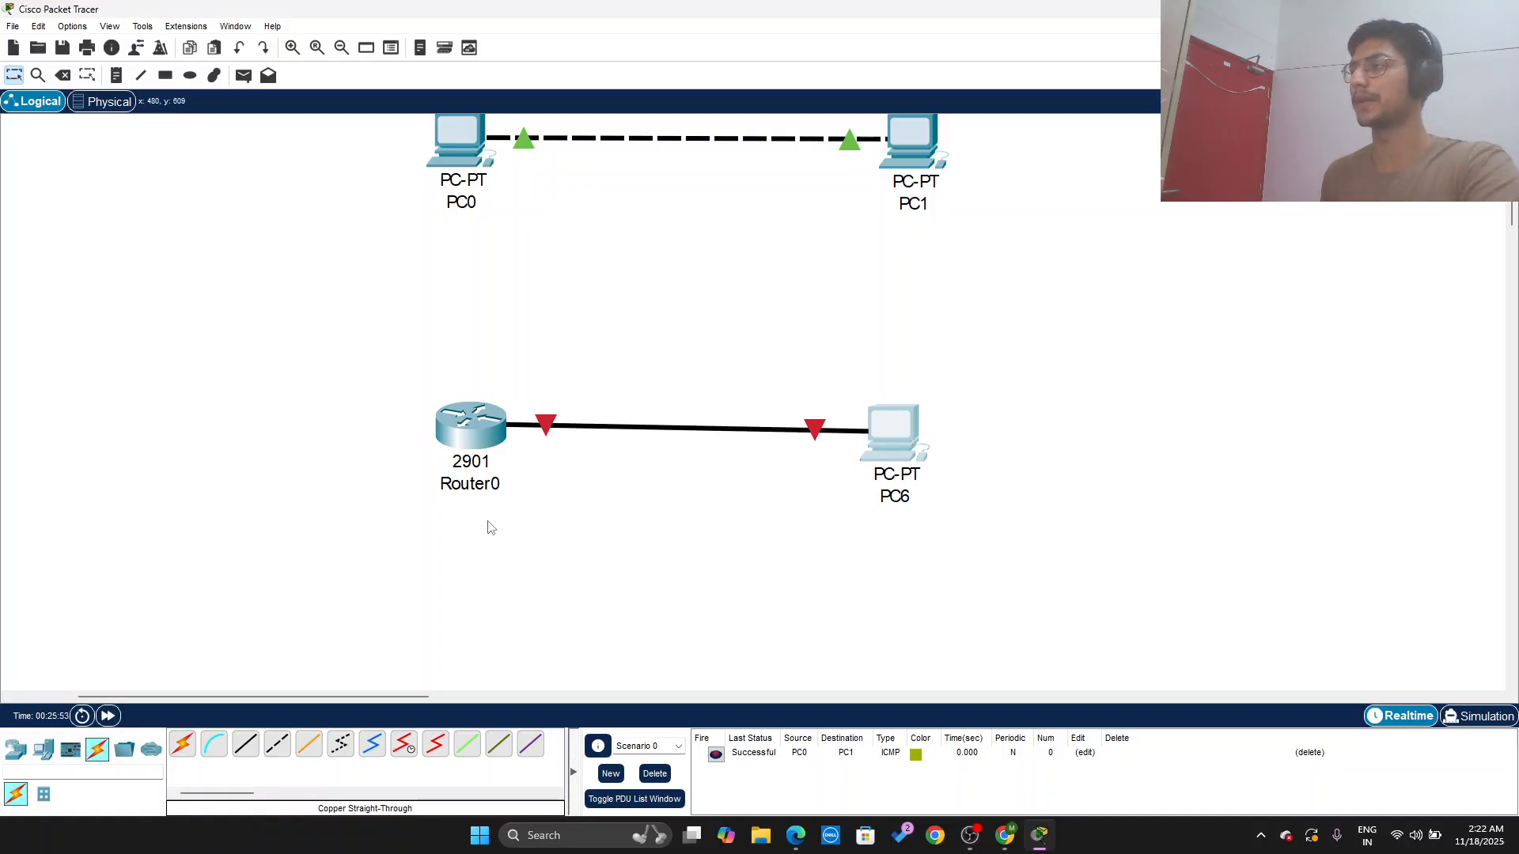
pyautogui.moveTo(895, 443); pyautogui.dragTo(899, 439)
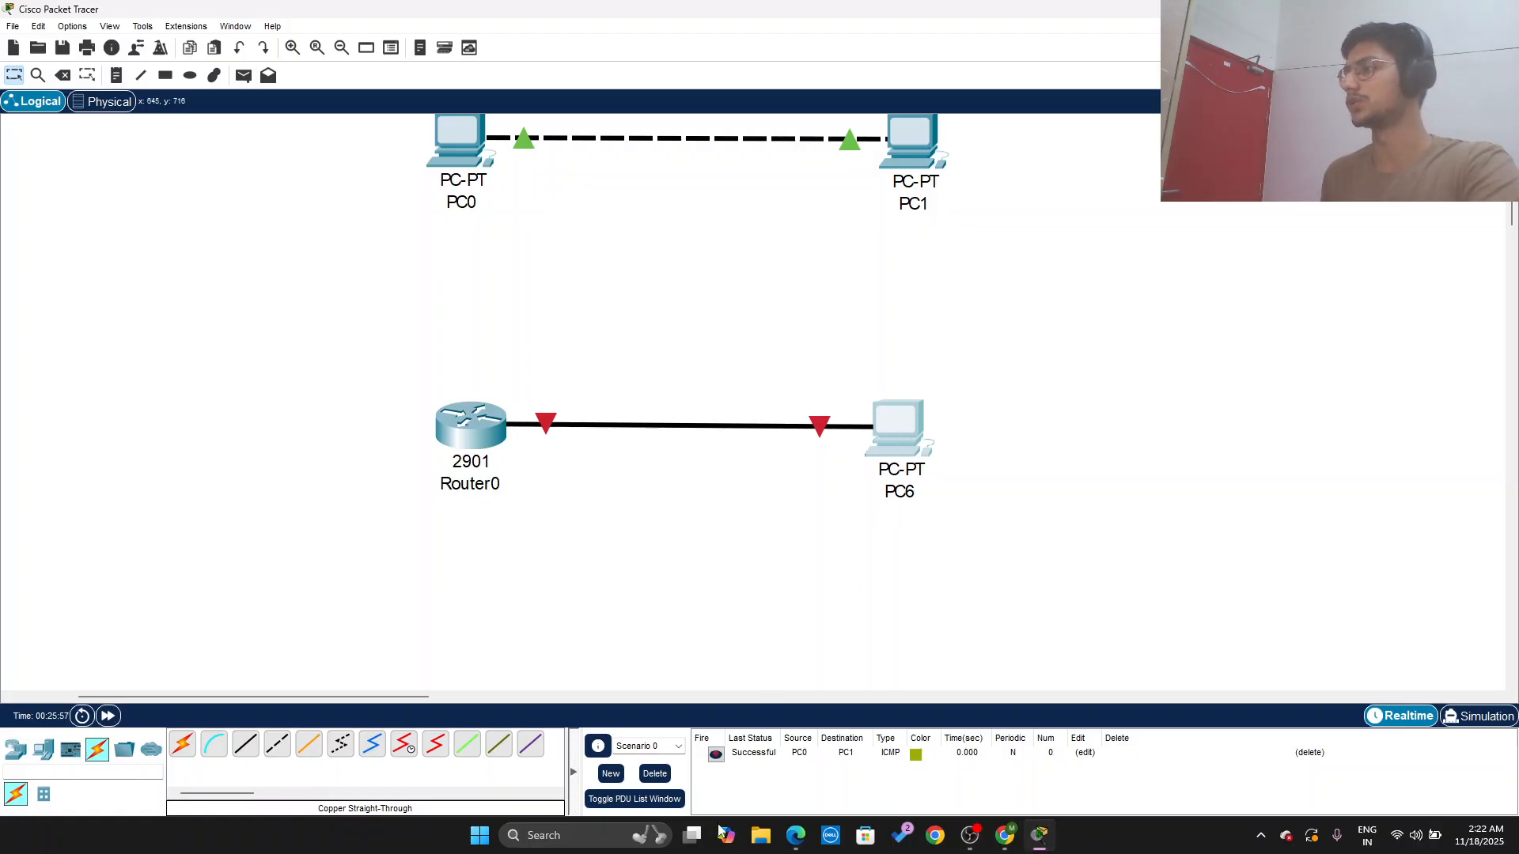
# Step: Look up the router, PC and gateway addresses in the assignment PDF's Q3 diagram and return to Packet Tracer
pyautogui.click(795, 835)
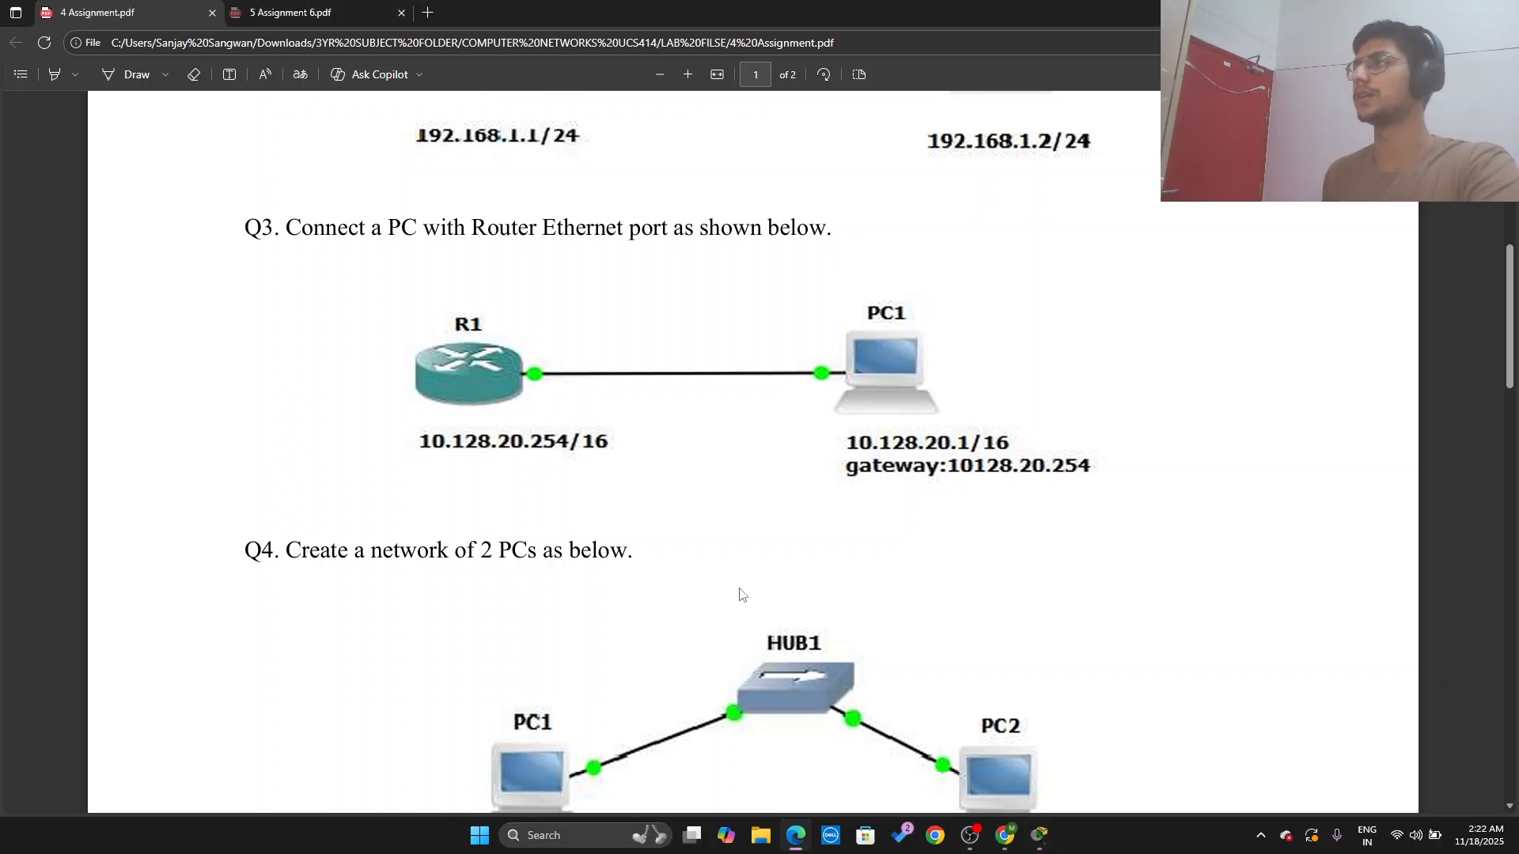
pyautogui.scroll(-1, 693, 481)
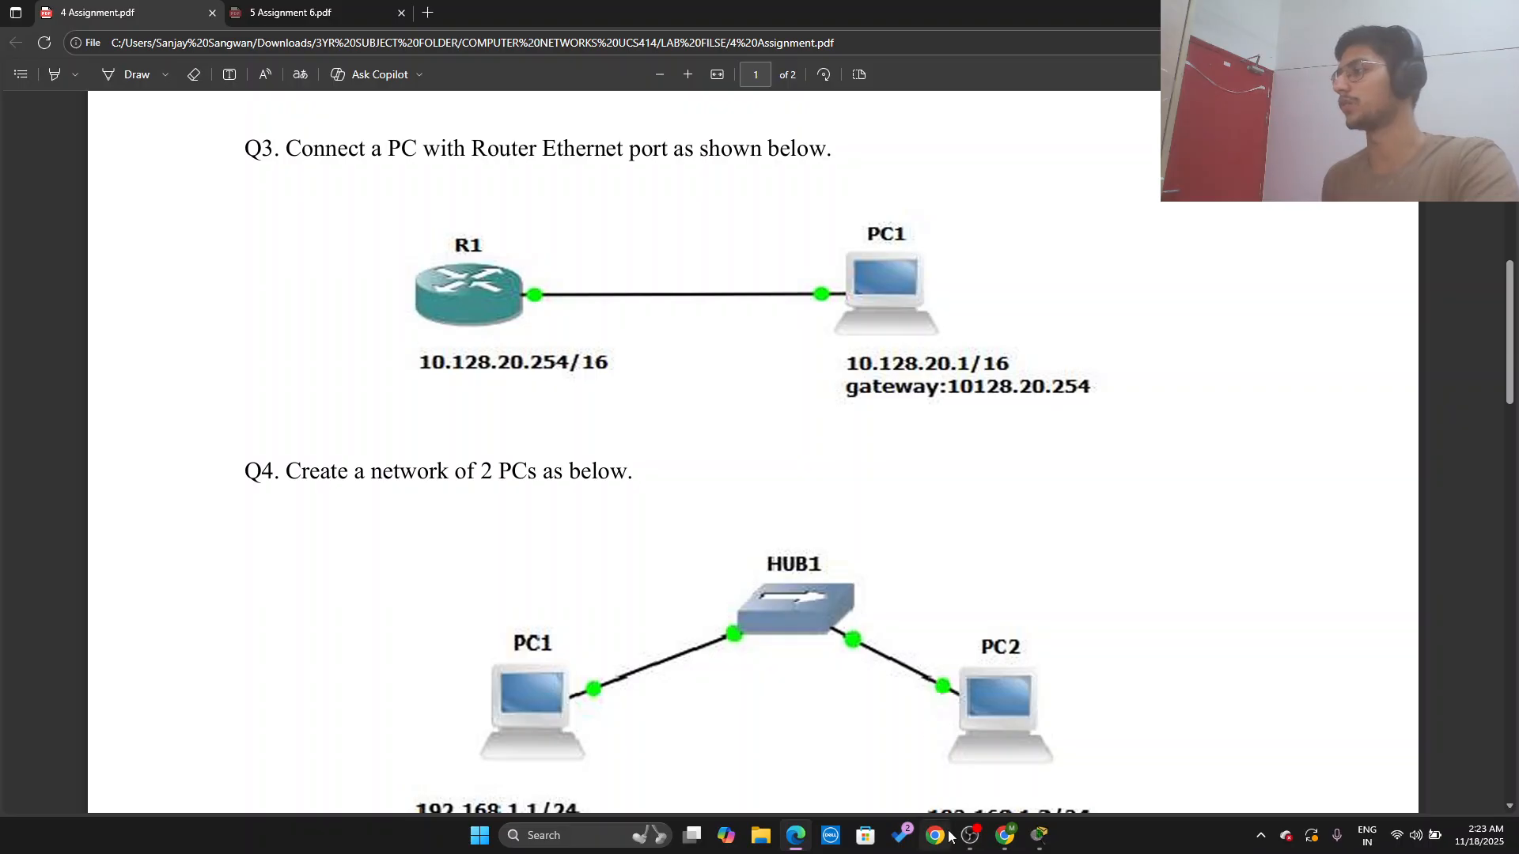
pyautogui.click(1040, 836)
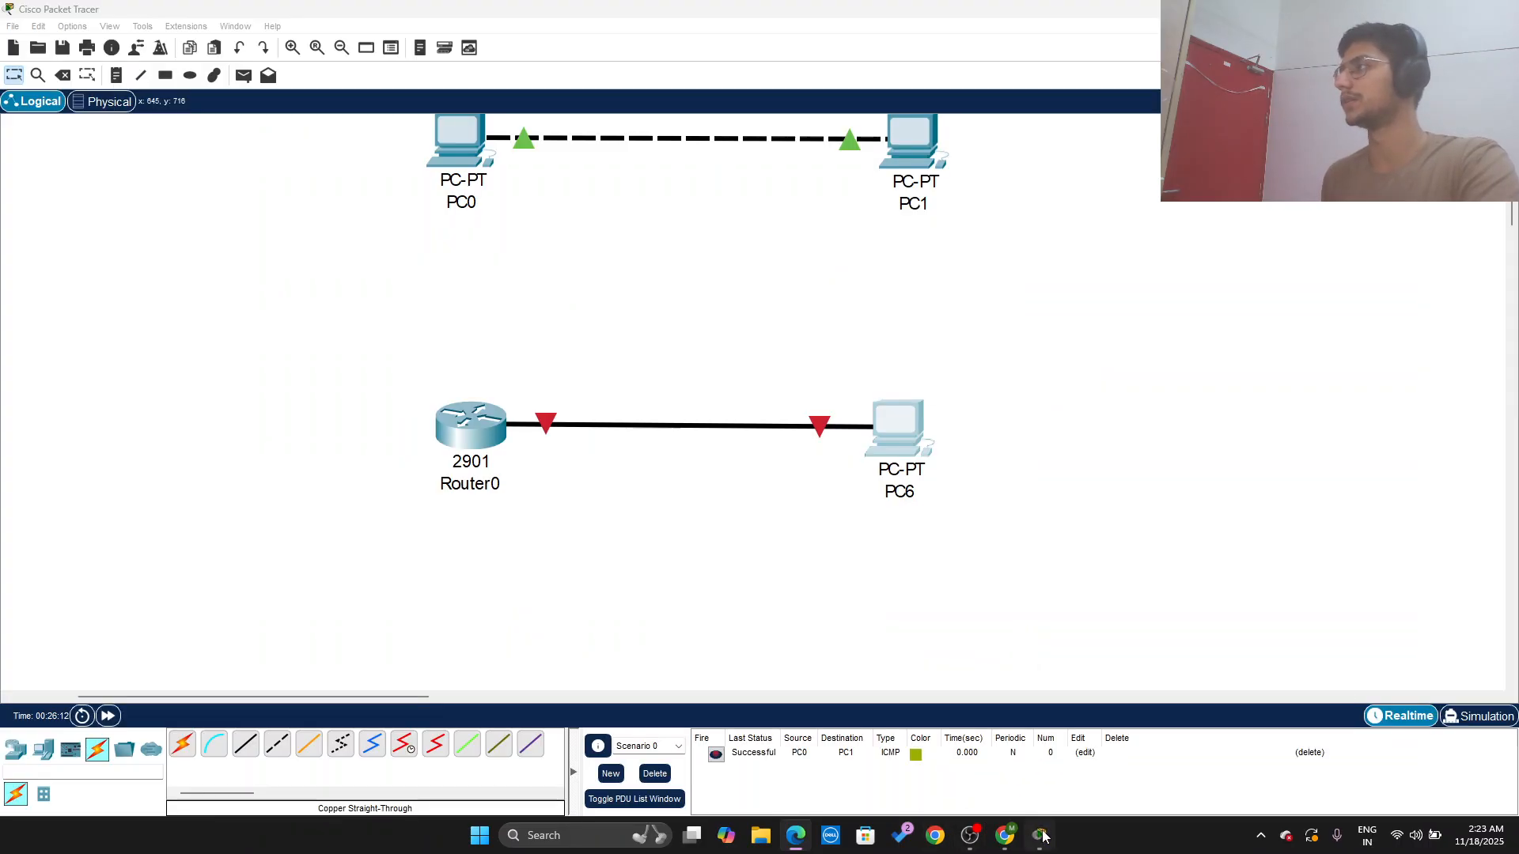
# Step: Open PC6's IP configuration and enter 10.128.1.1 as its static IPv4 address with subnet mask 255.0.0.0
pyautogui.click(864, 431)
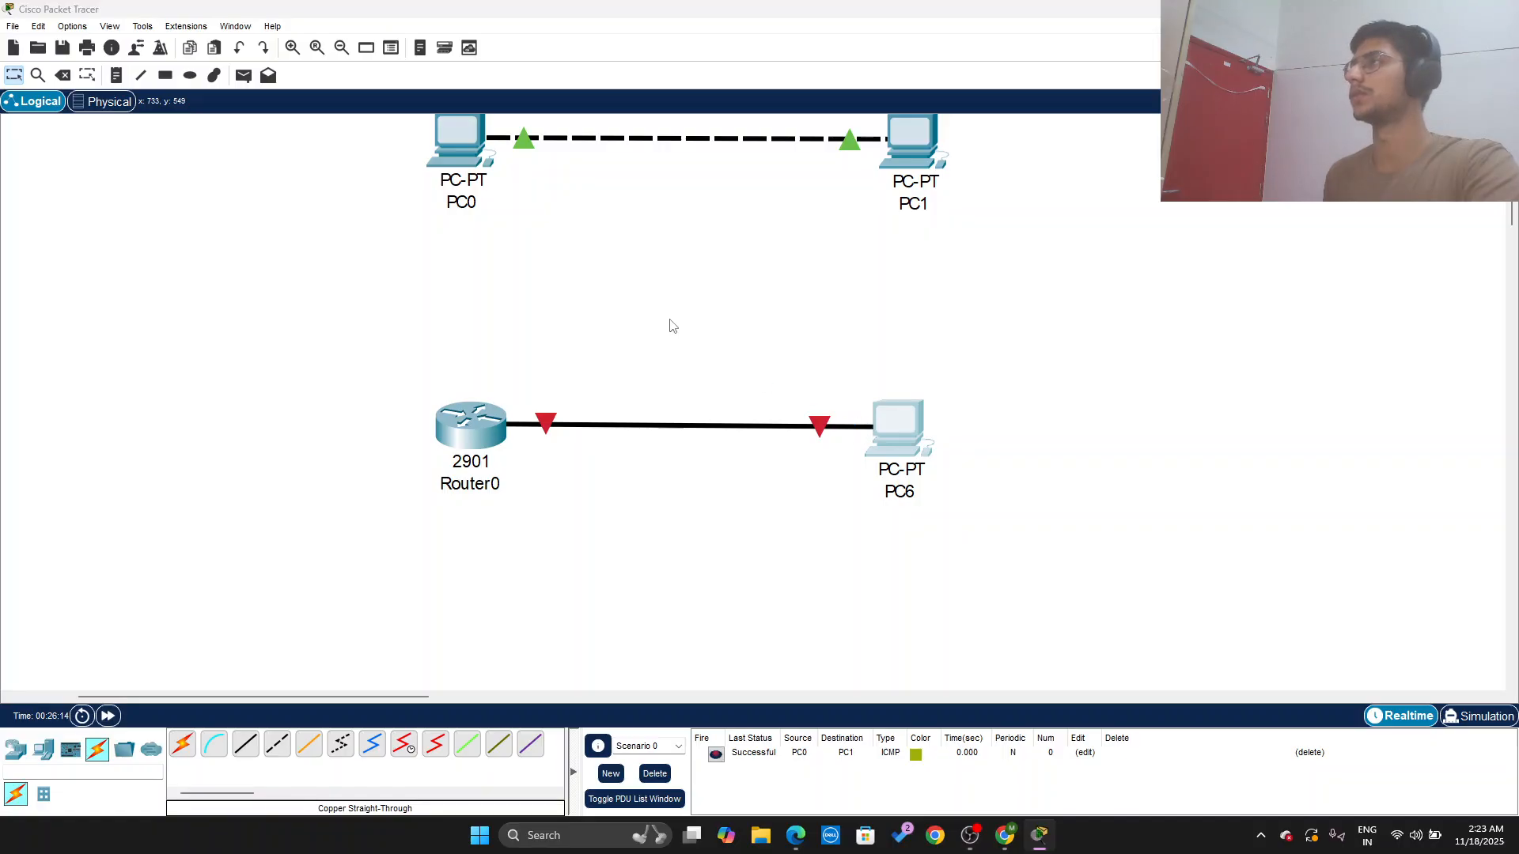
pyautogui.click(660, 212)
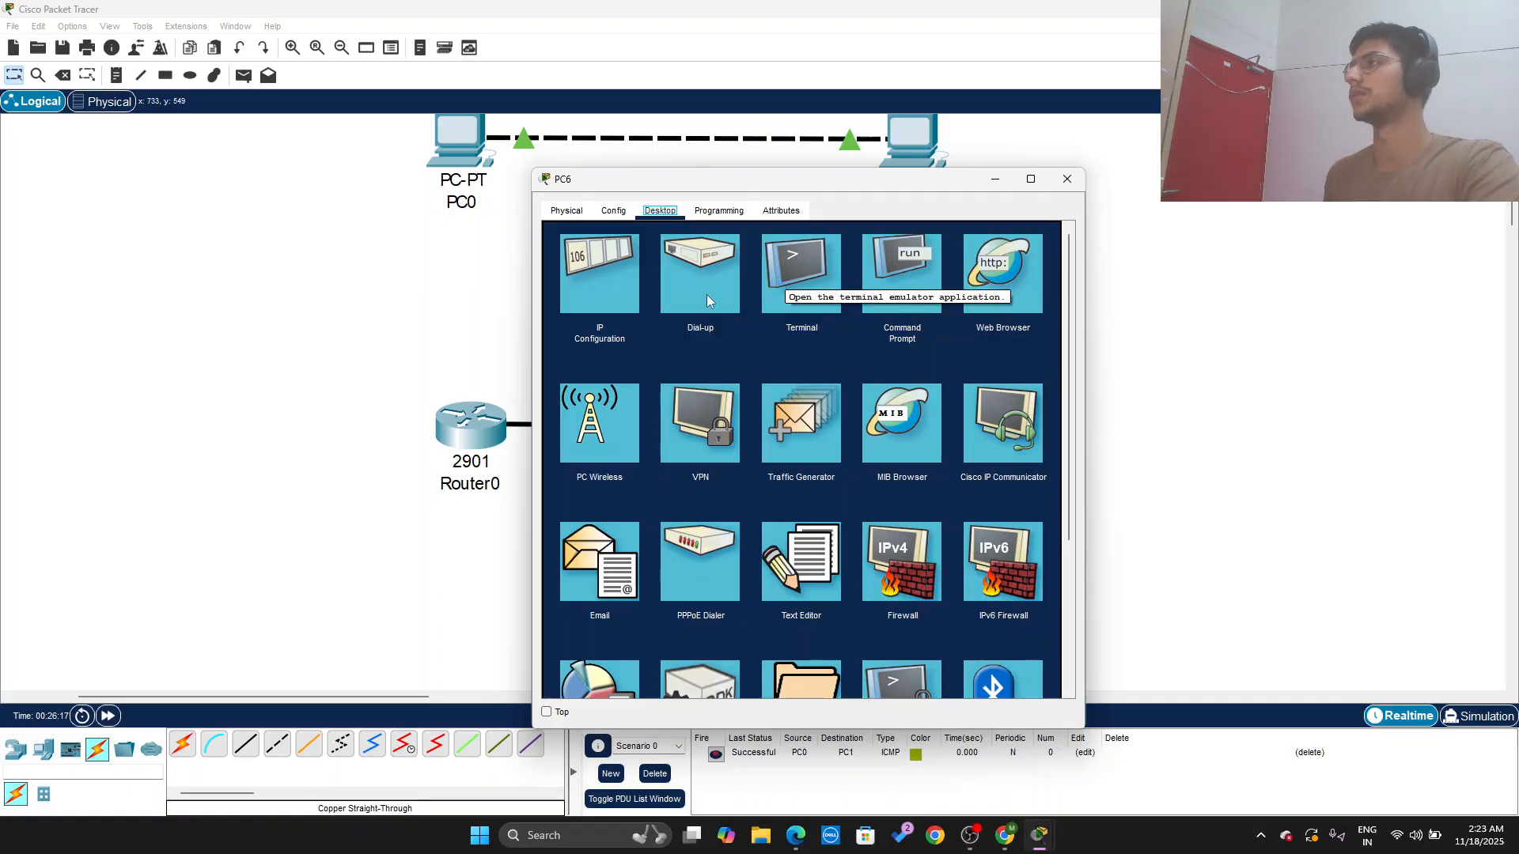
pyautogui.click(615, 278)
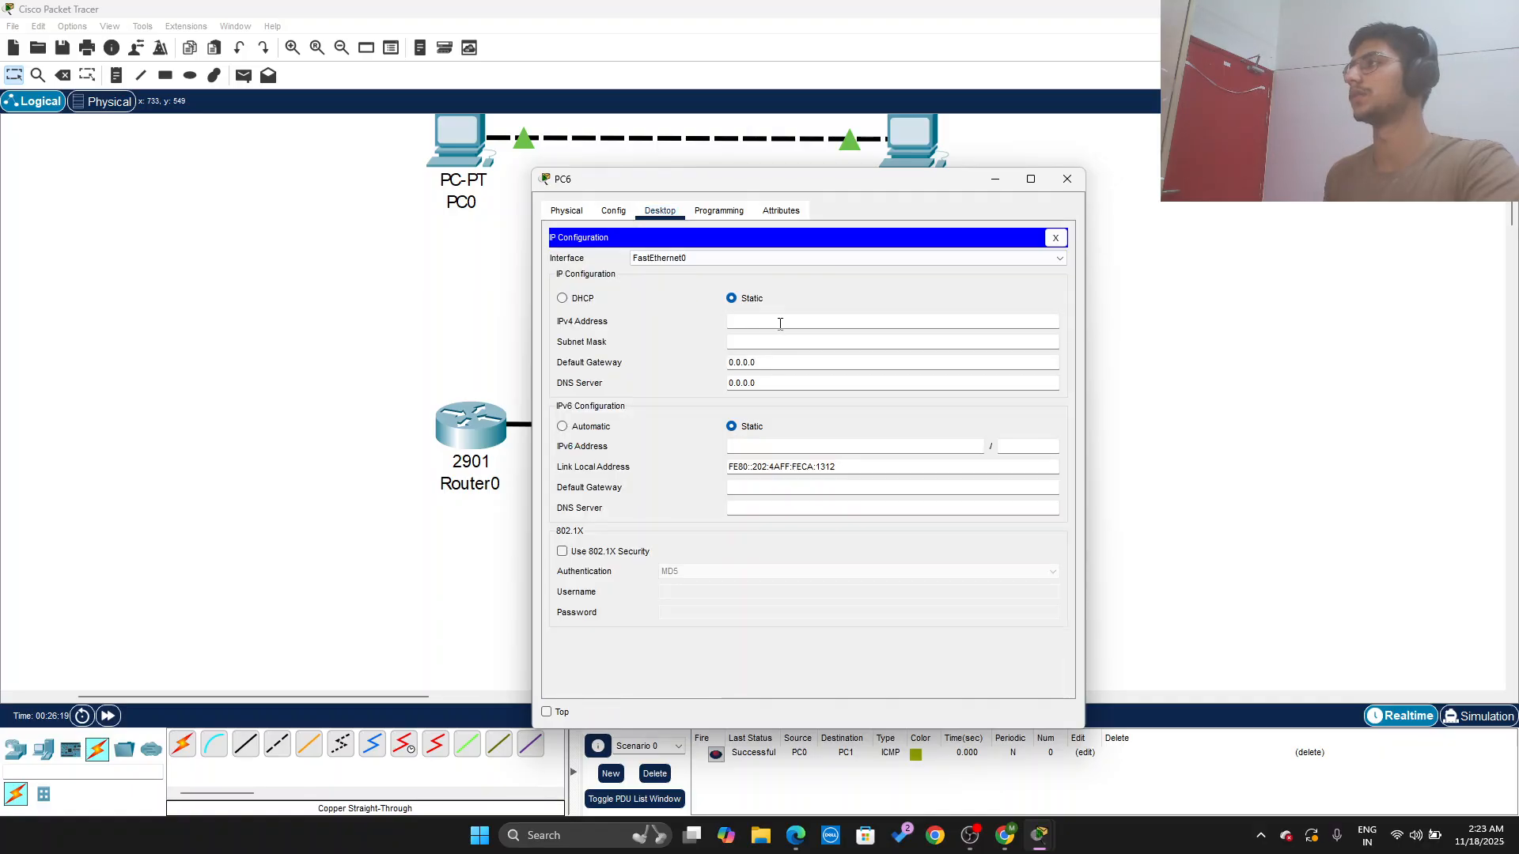
pyautogui.write('10.1')
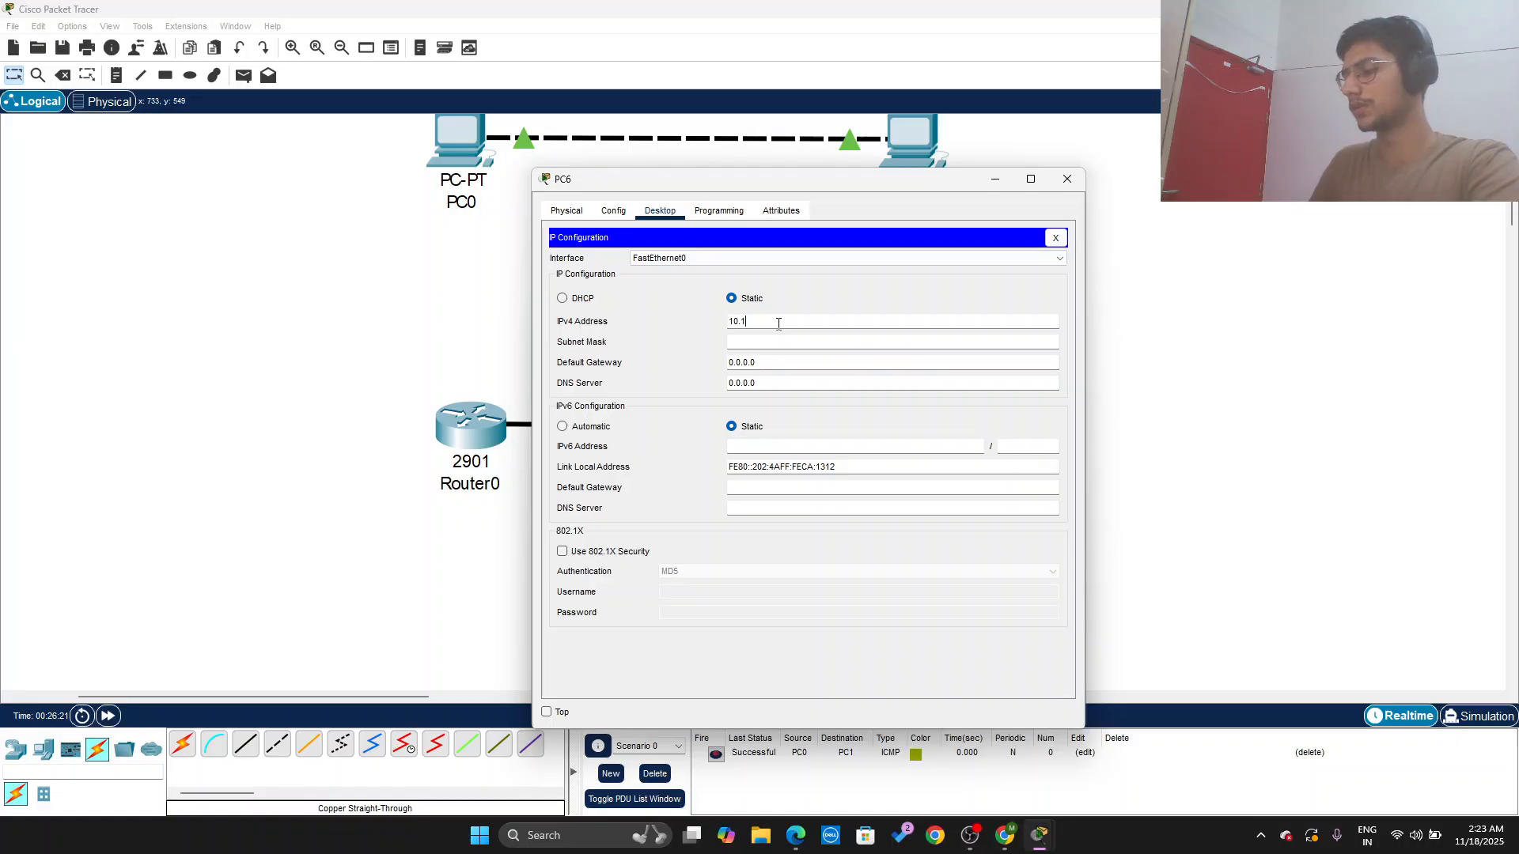
pyautogui.write('28.1.1')
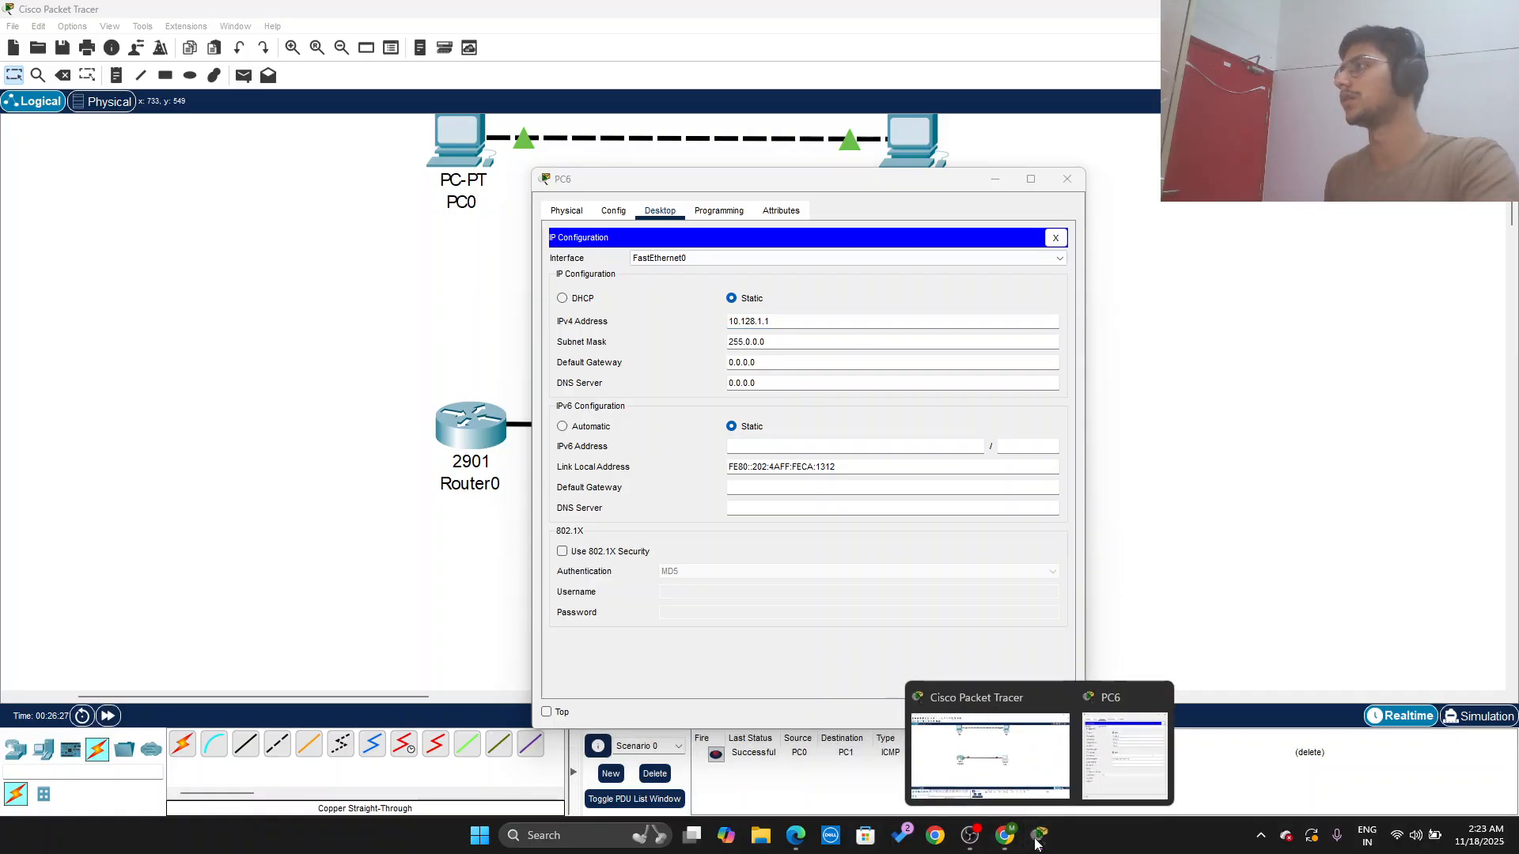
# Step: Check the Q3 PC address in the assignment PDF and correct PC6's IPv4 address to 10.128.20.1
pyautogui.click(795, 837)
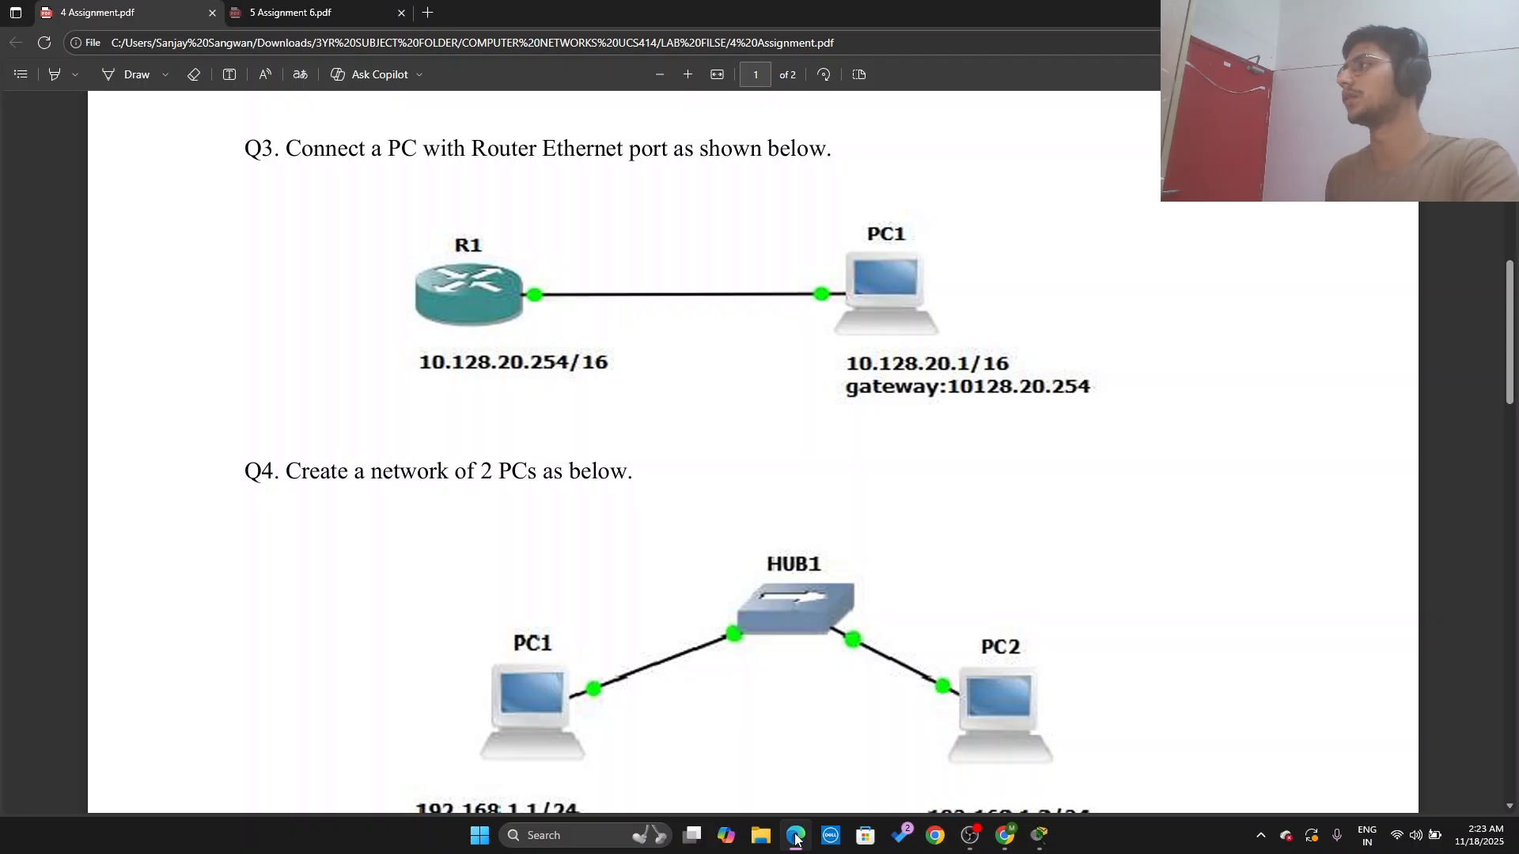
pyautogui.click(795, 838)
pyautogui.click(762, 322)
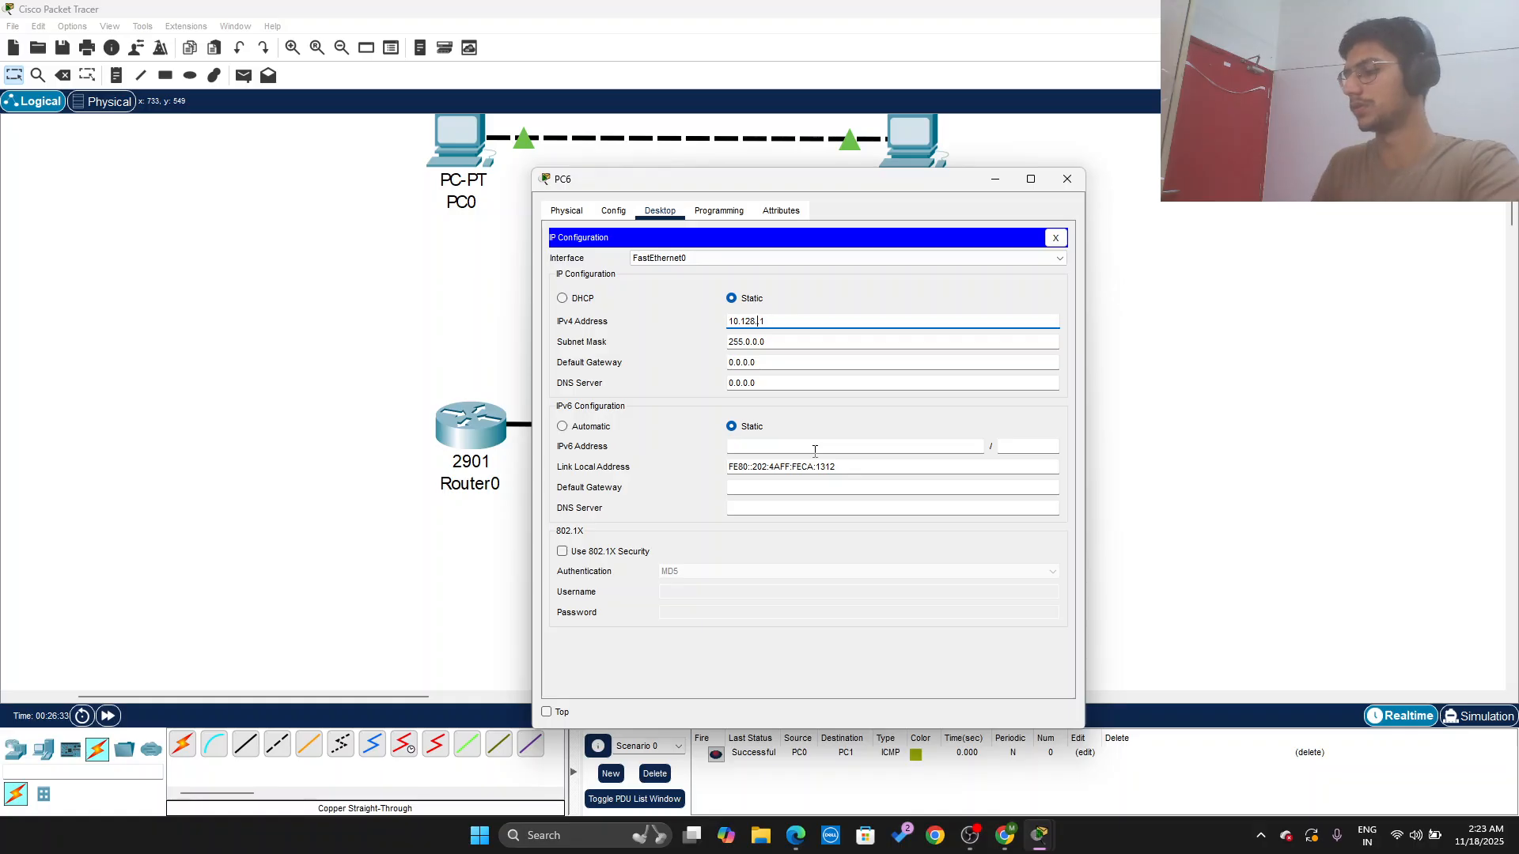
pyautogui.write('0')
# Step: Clear PC6's subnet mask and have it filled in again as 255.0.0.0 from the IPv4 address
pyautogui.moveTo(795, 342); pyautogui.dragTo(662, 345)
pyautogui.press('BackSpace')
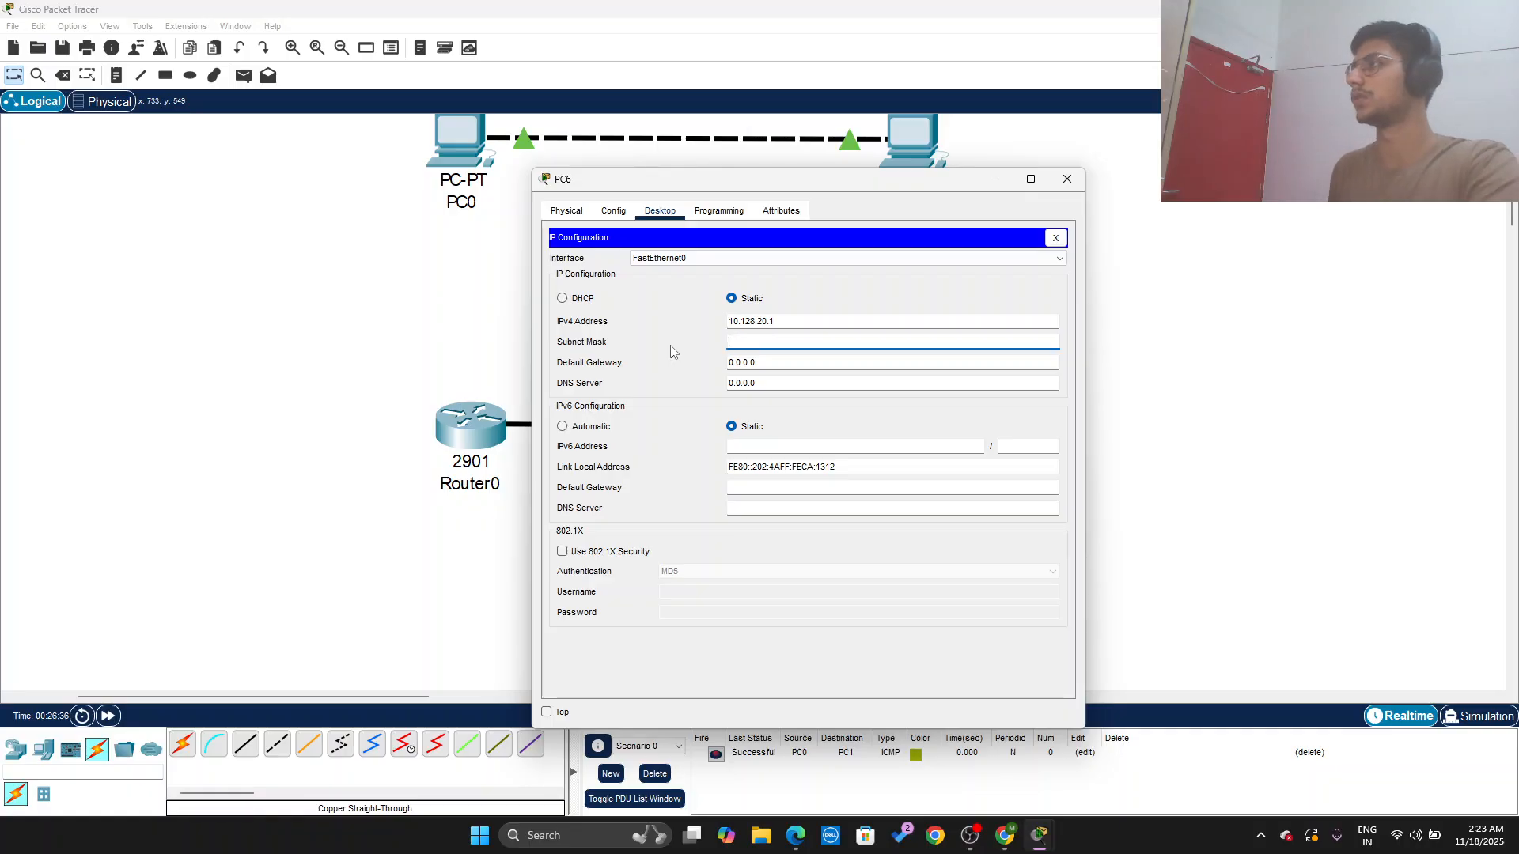
pyautogui.click(789, 318)
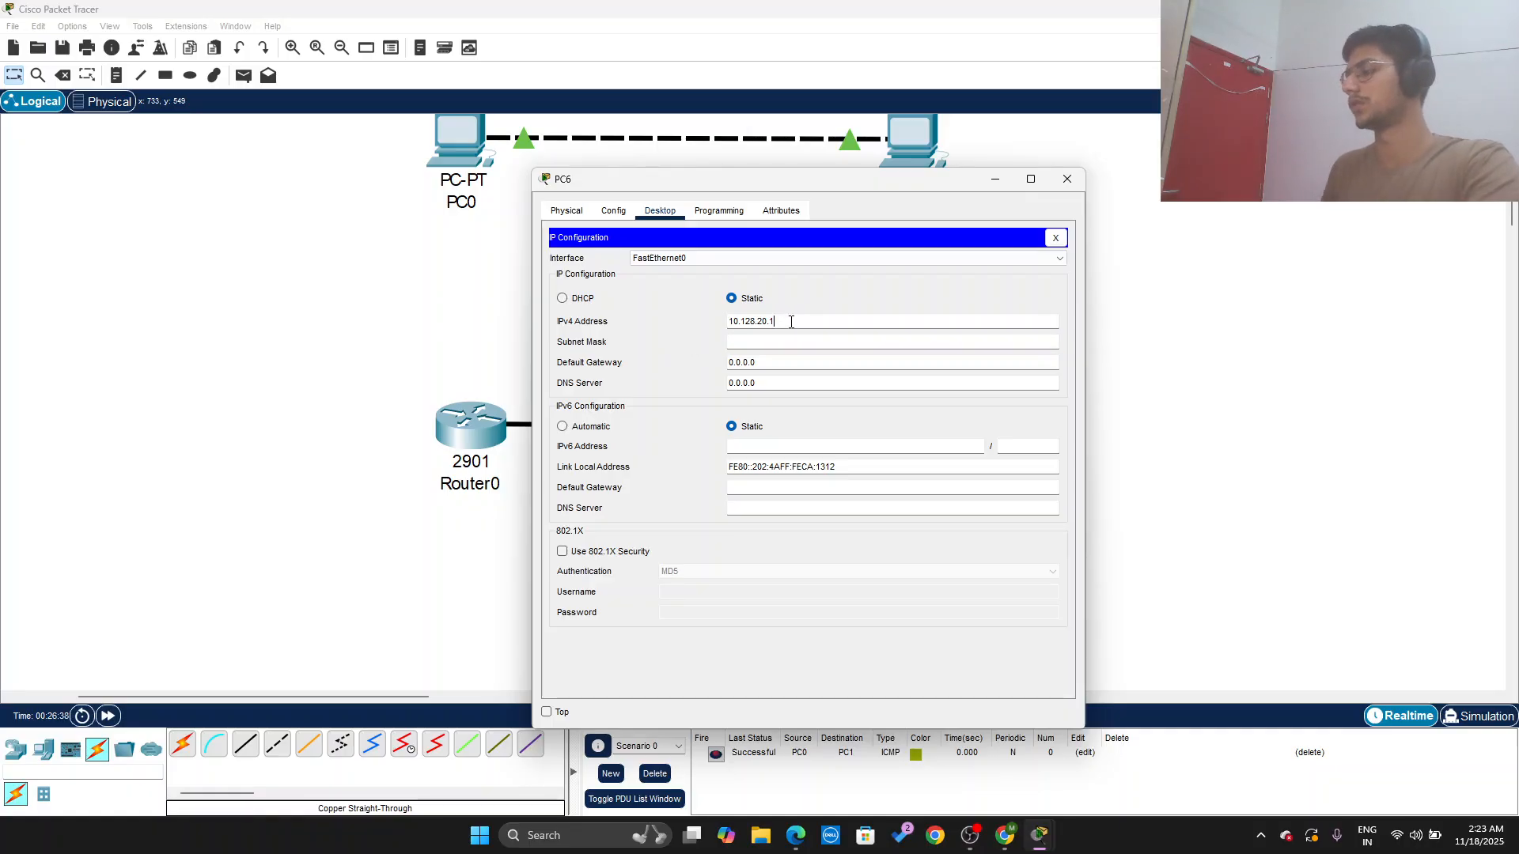
pyautogui.click(774, 340)
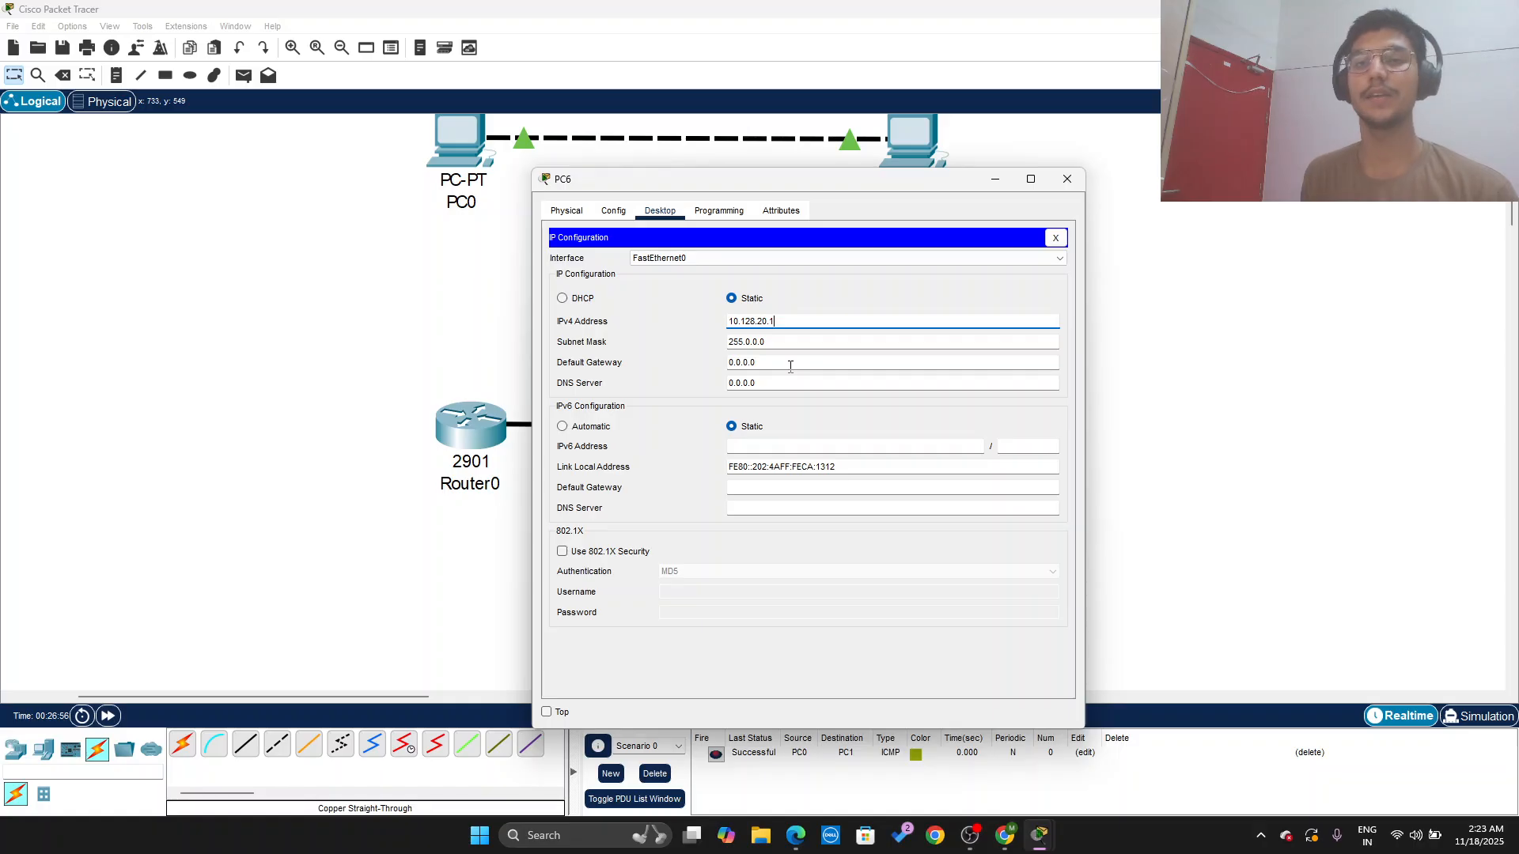
# Step: Check the gateway in the assignment PDF, set PC6's default gateway to 10.128.20.254 and close its window
pyautogui.click(790, 367)
pyautogui.moveTo(790, 366); pyautogui.dragTo(680, 368)
pyautogui.press('BackSpace')
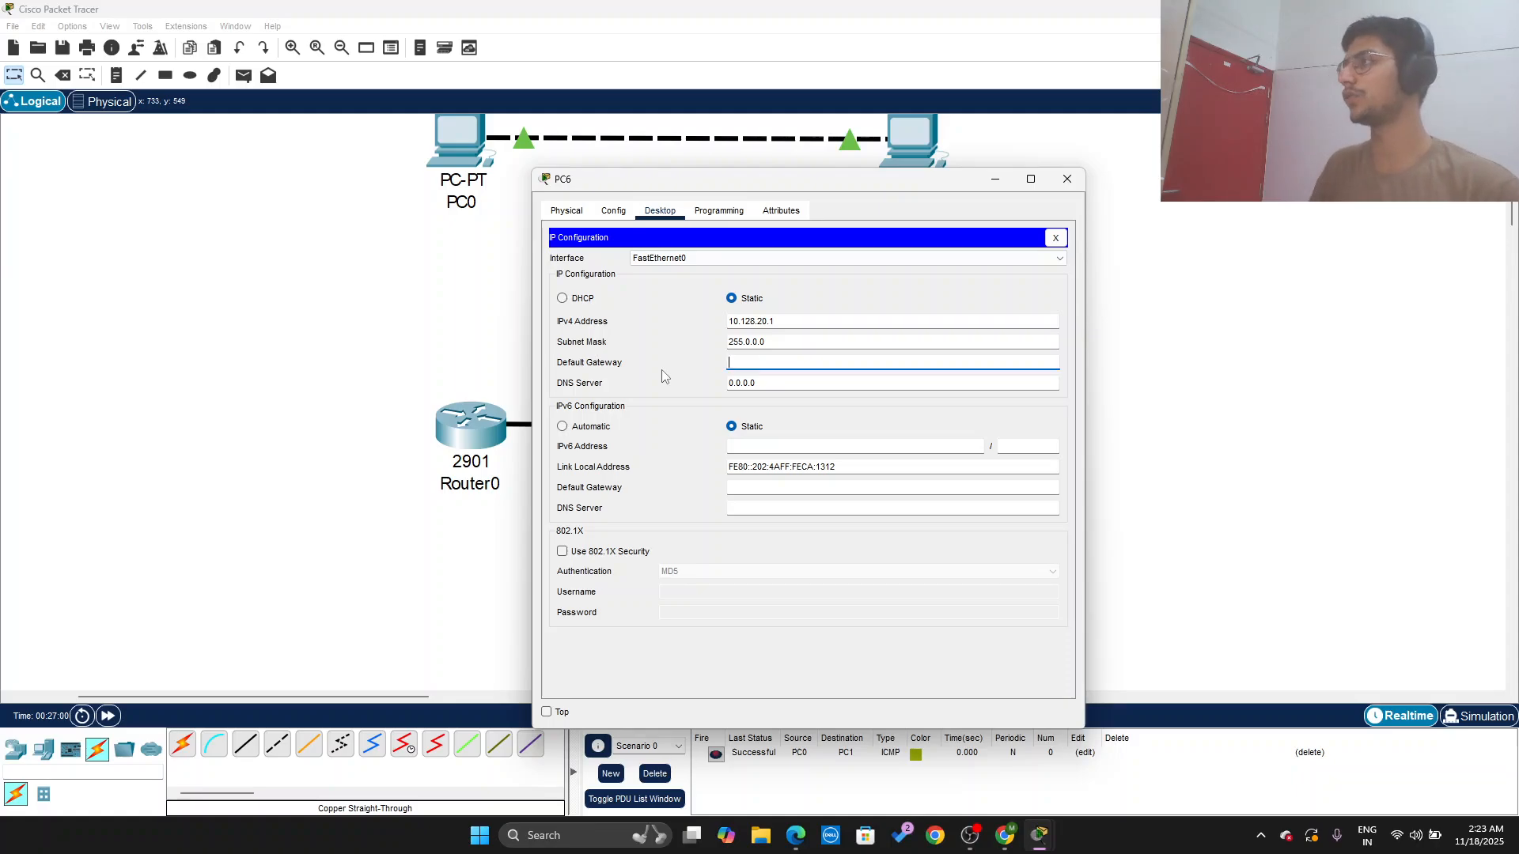
pyautogui.click(795, 836)
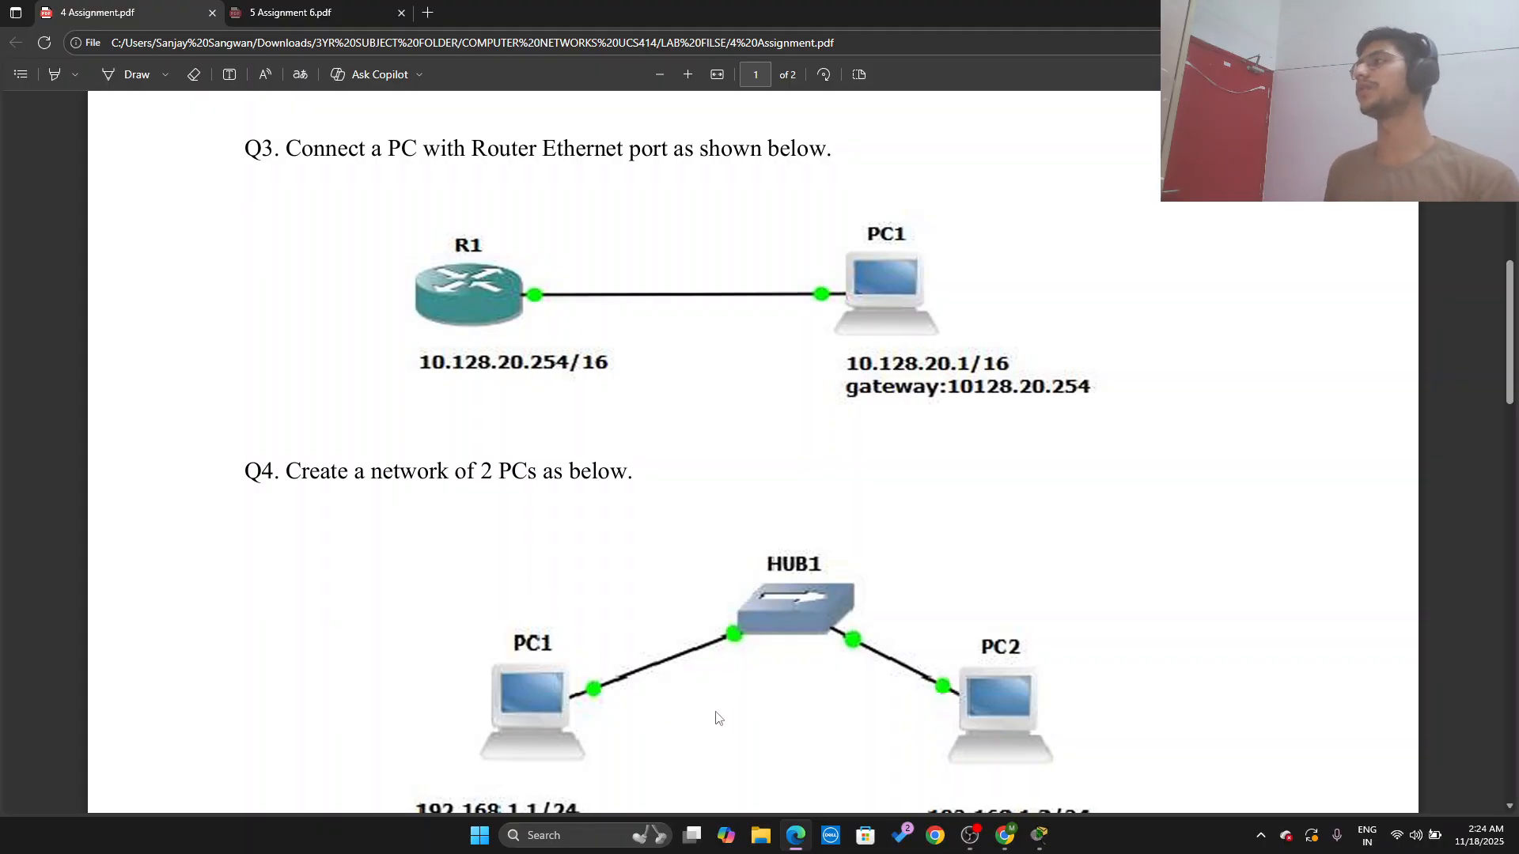
pyautogui.click(796, 837)
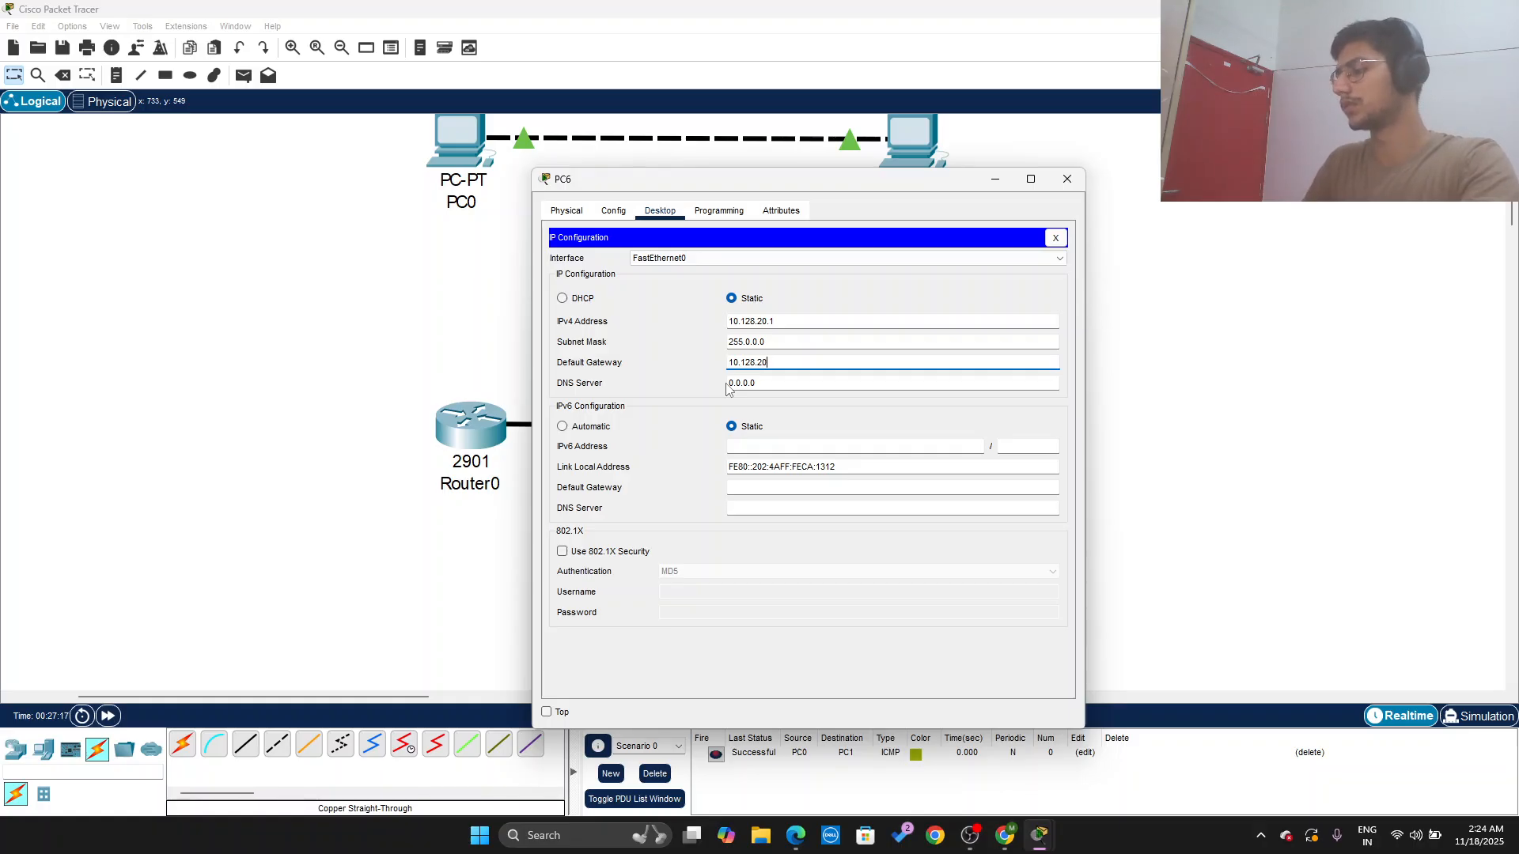
pyautogui.write('543')
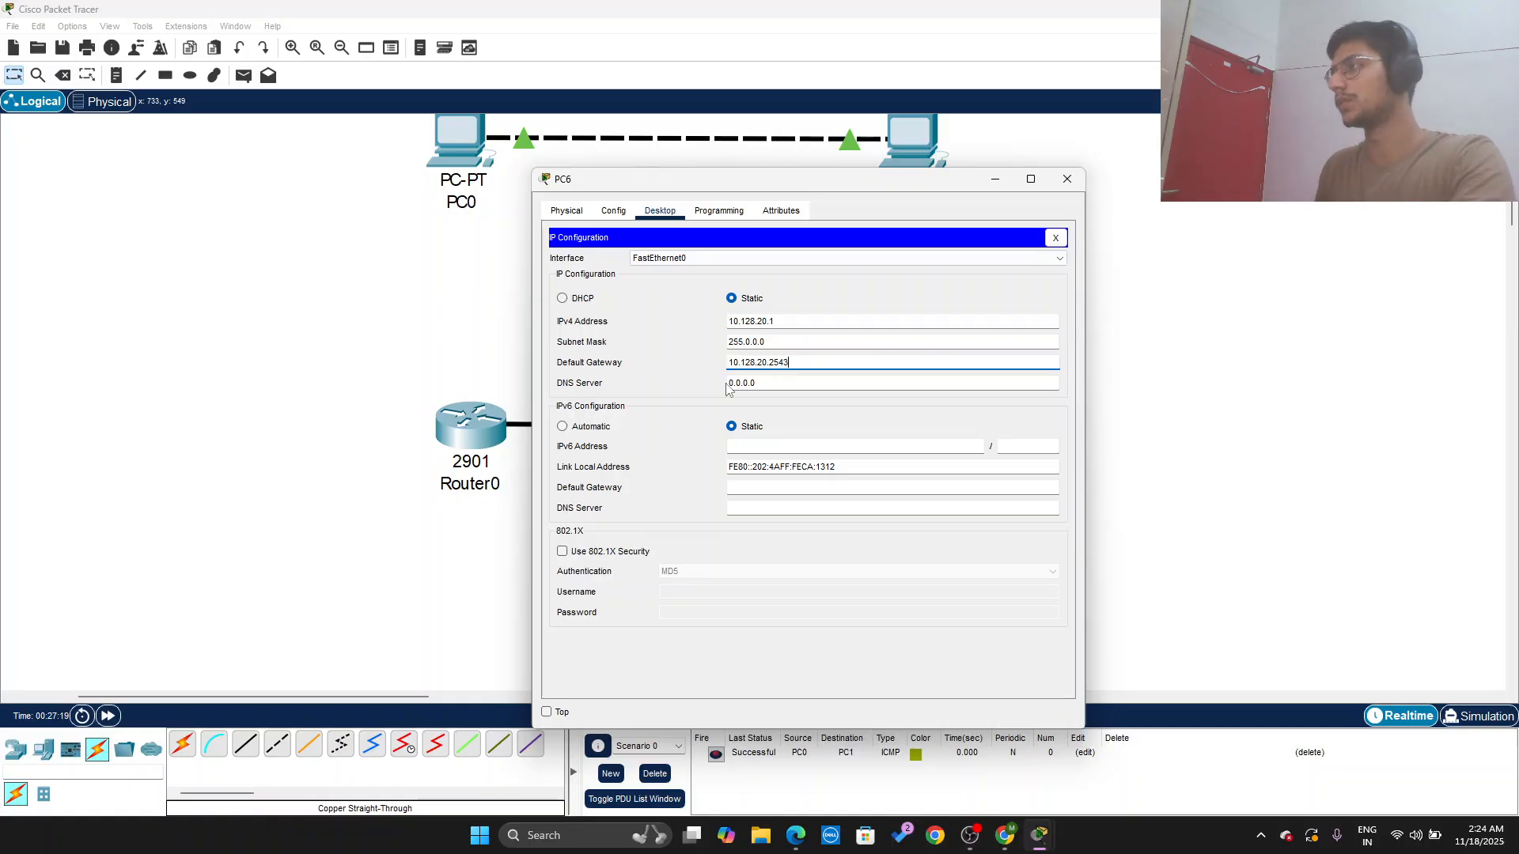
pyautogui.press('BackSpace')
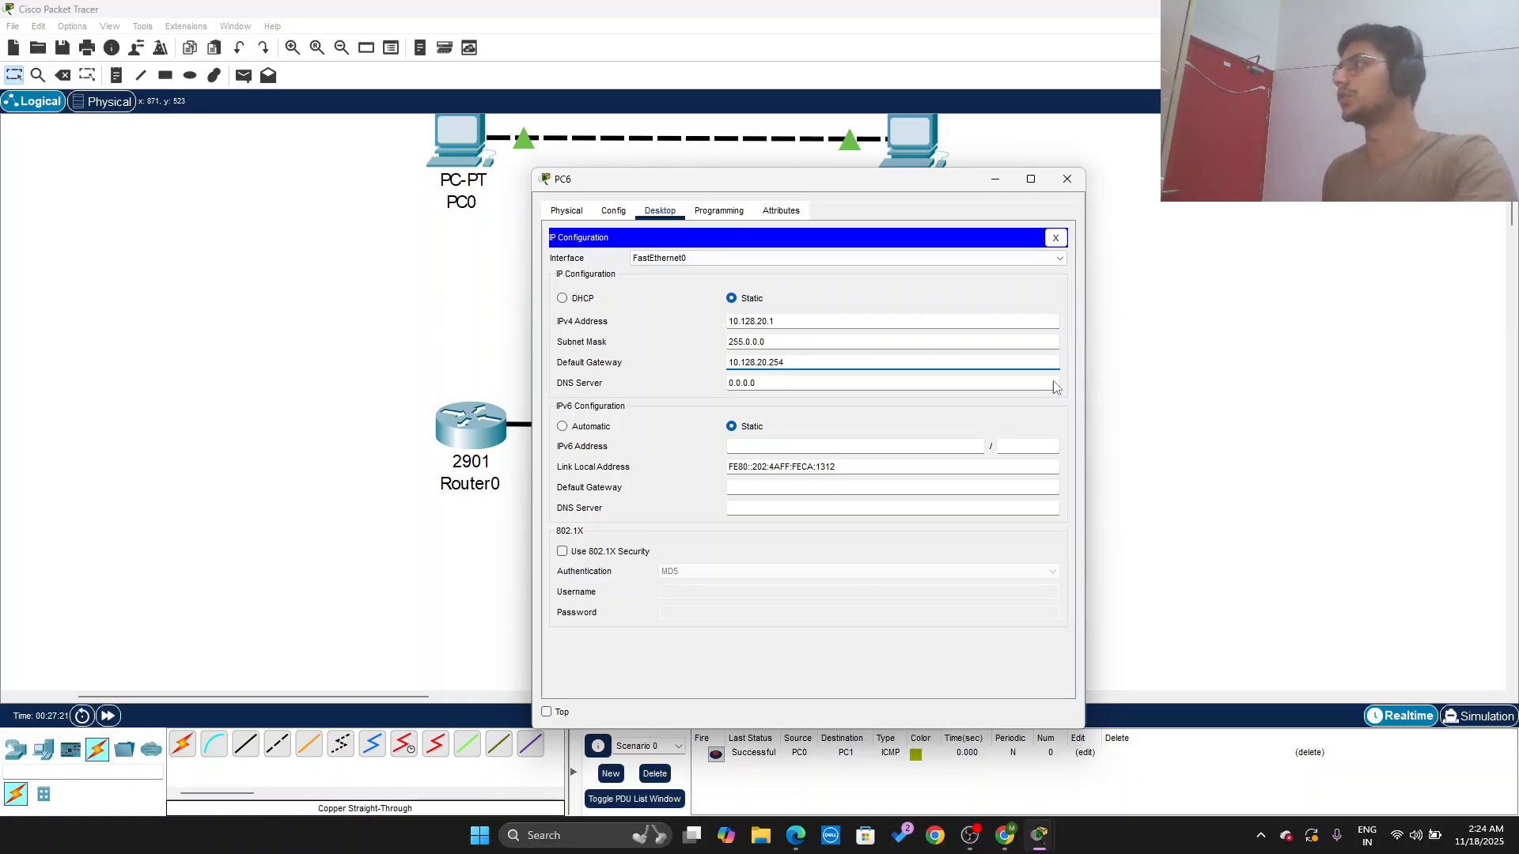
pyautogui.click(870, 625)
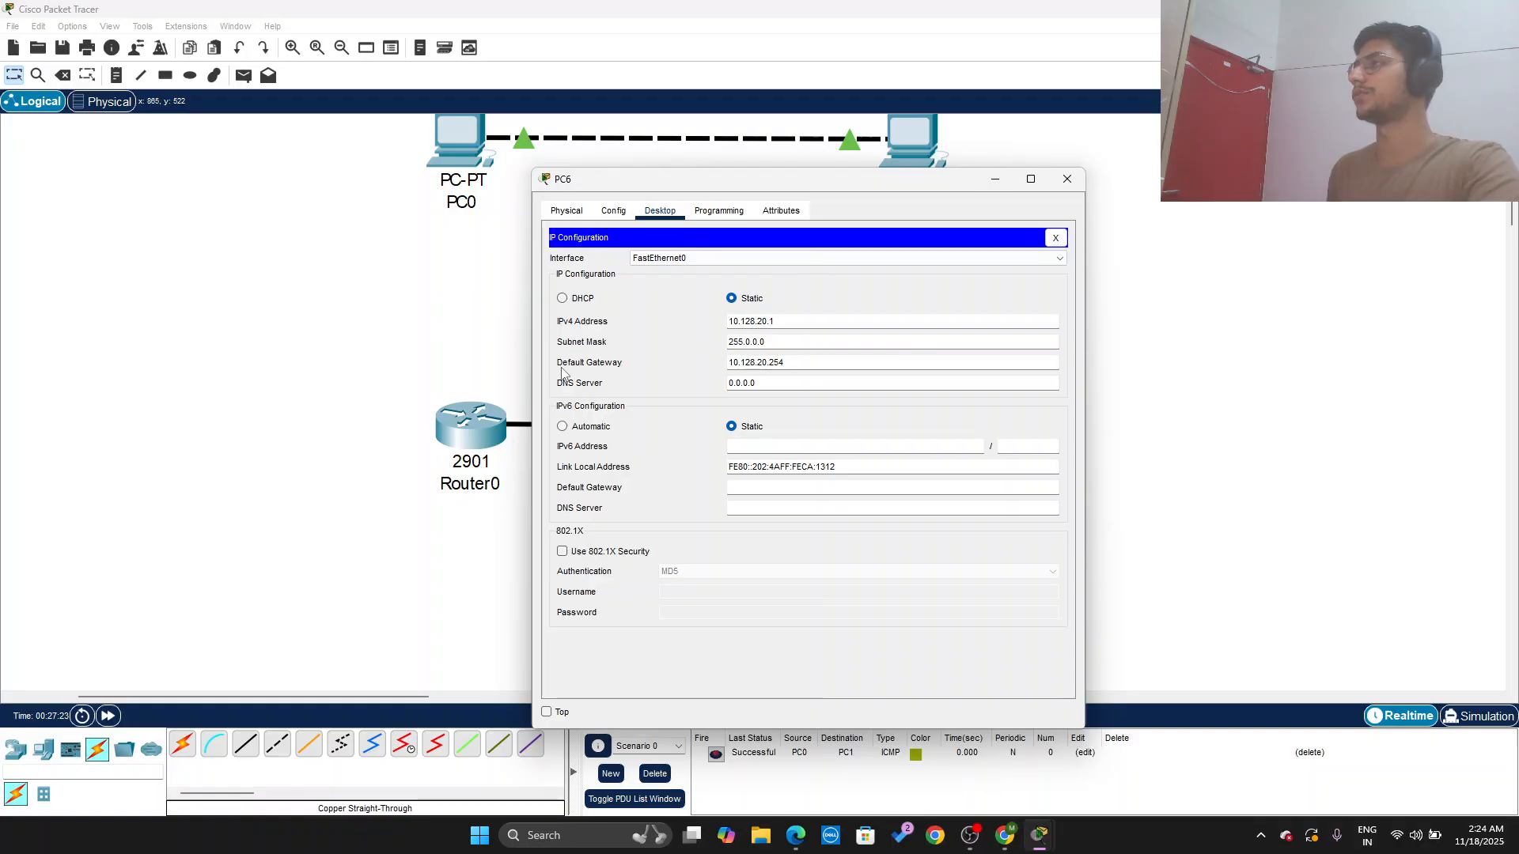
pyautogui.click(1067, 179)
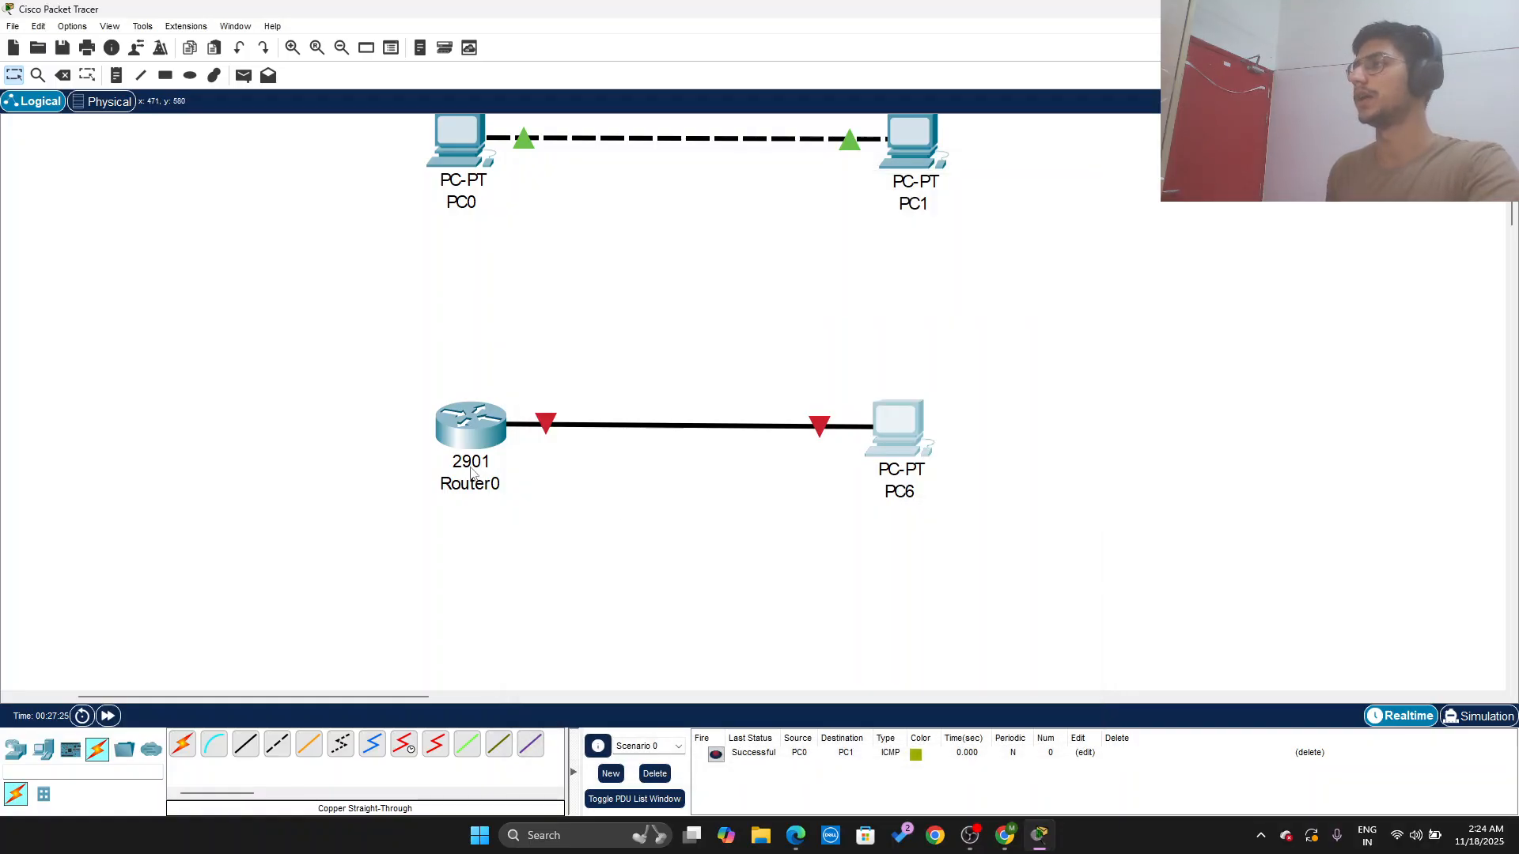
# Step: Reopen PC6's IP configuration, copy its default gateway address and close the window
pyautogui.click(898, 422)
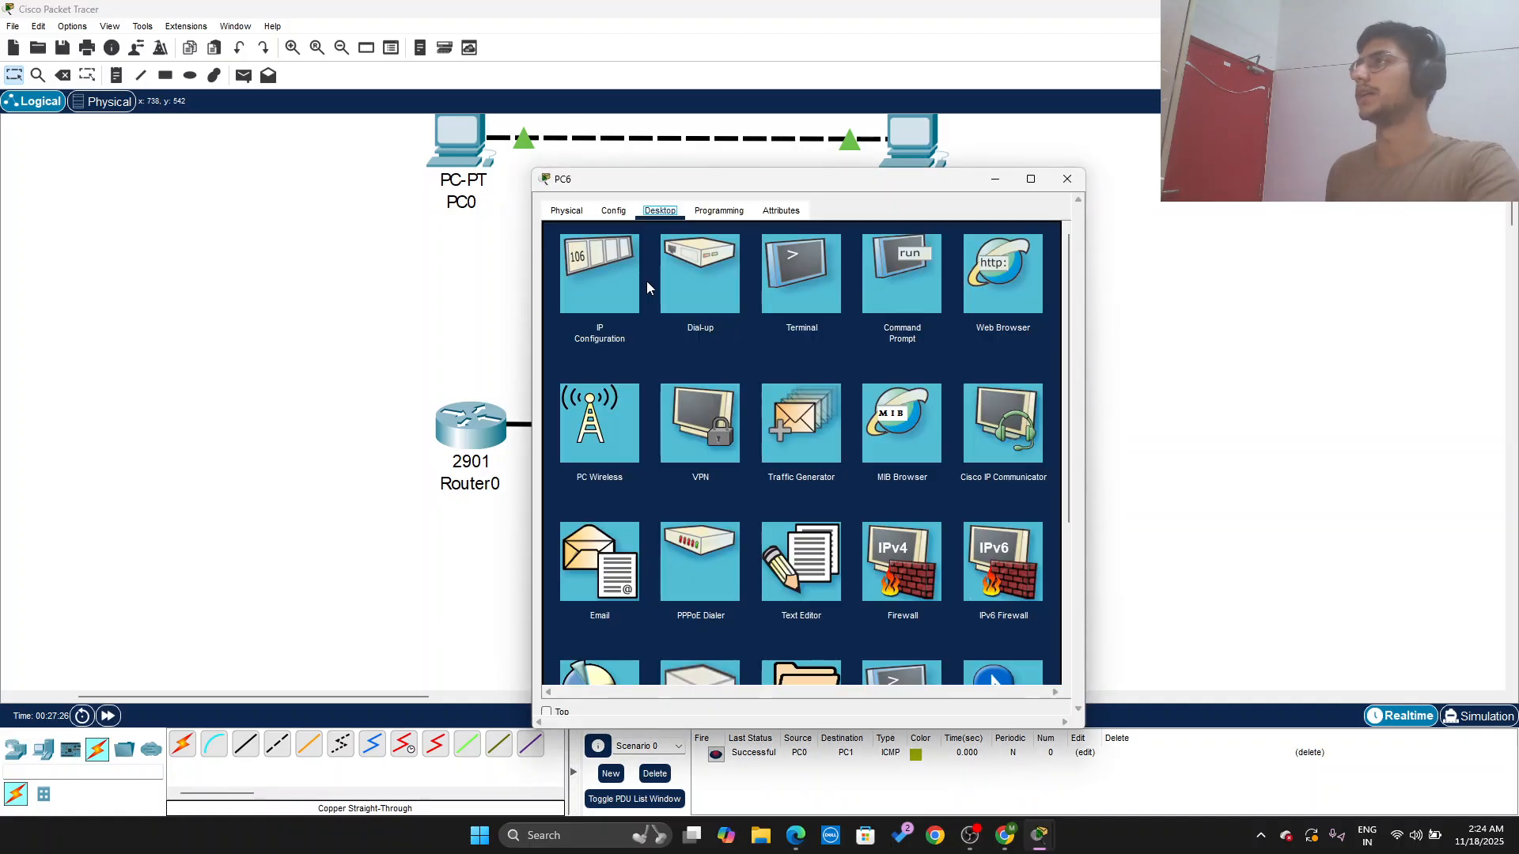
pyautogui.click(609, 283)
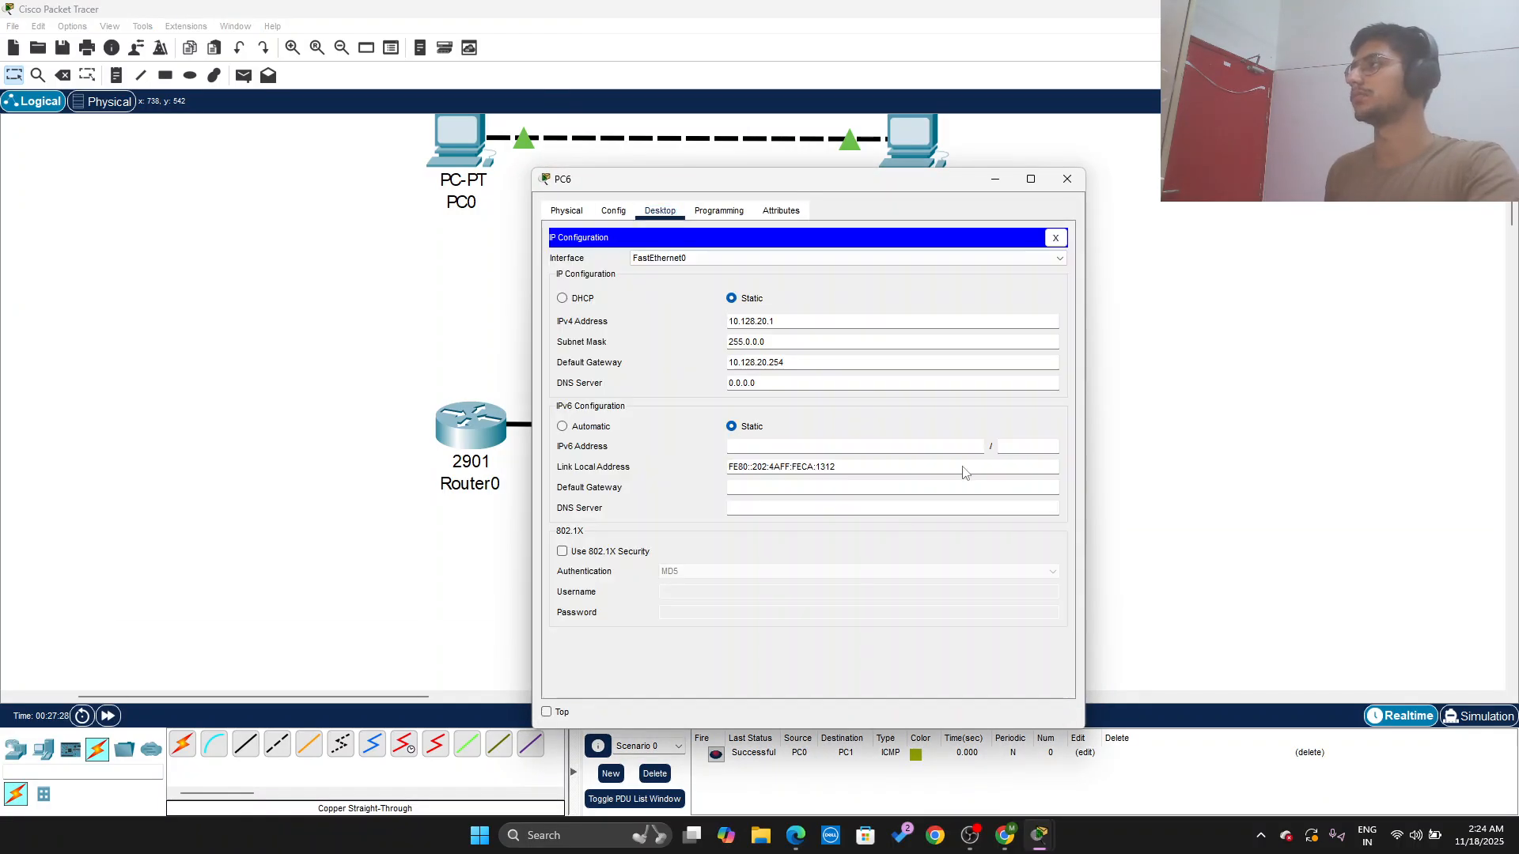
pyautogui.moveTo(801, 362); pyautogui.dragTo(719, 365)
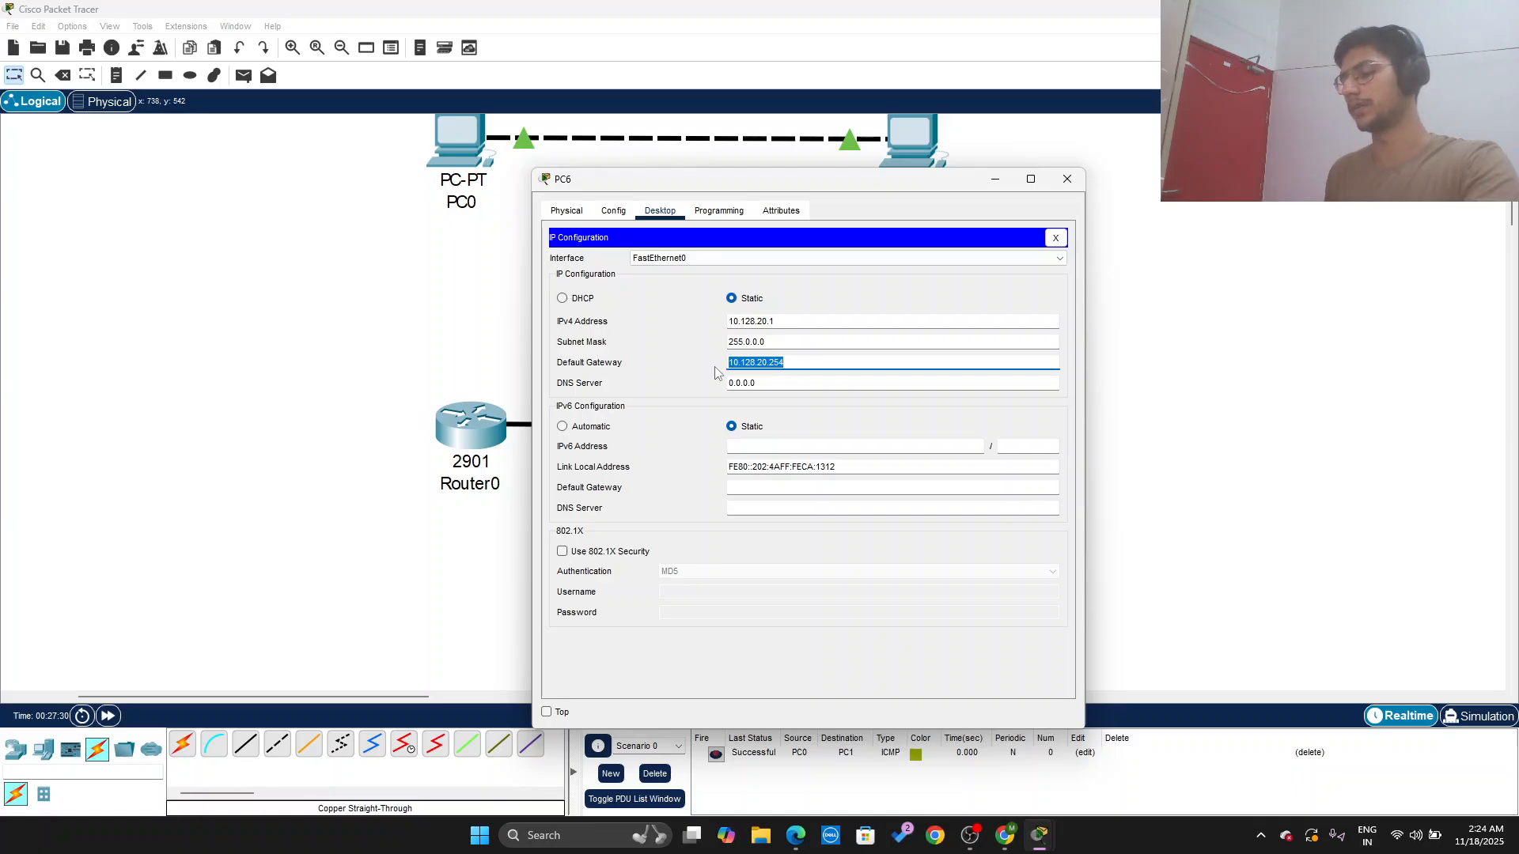
pyautogui.click(1067, 179)
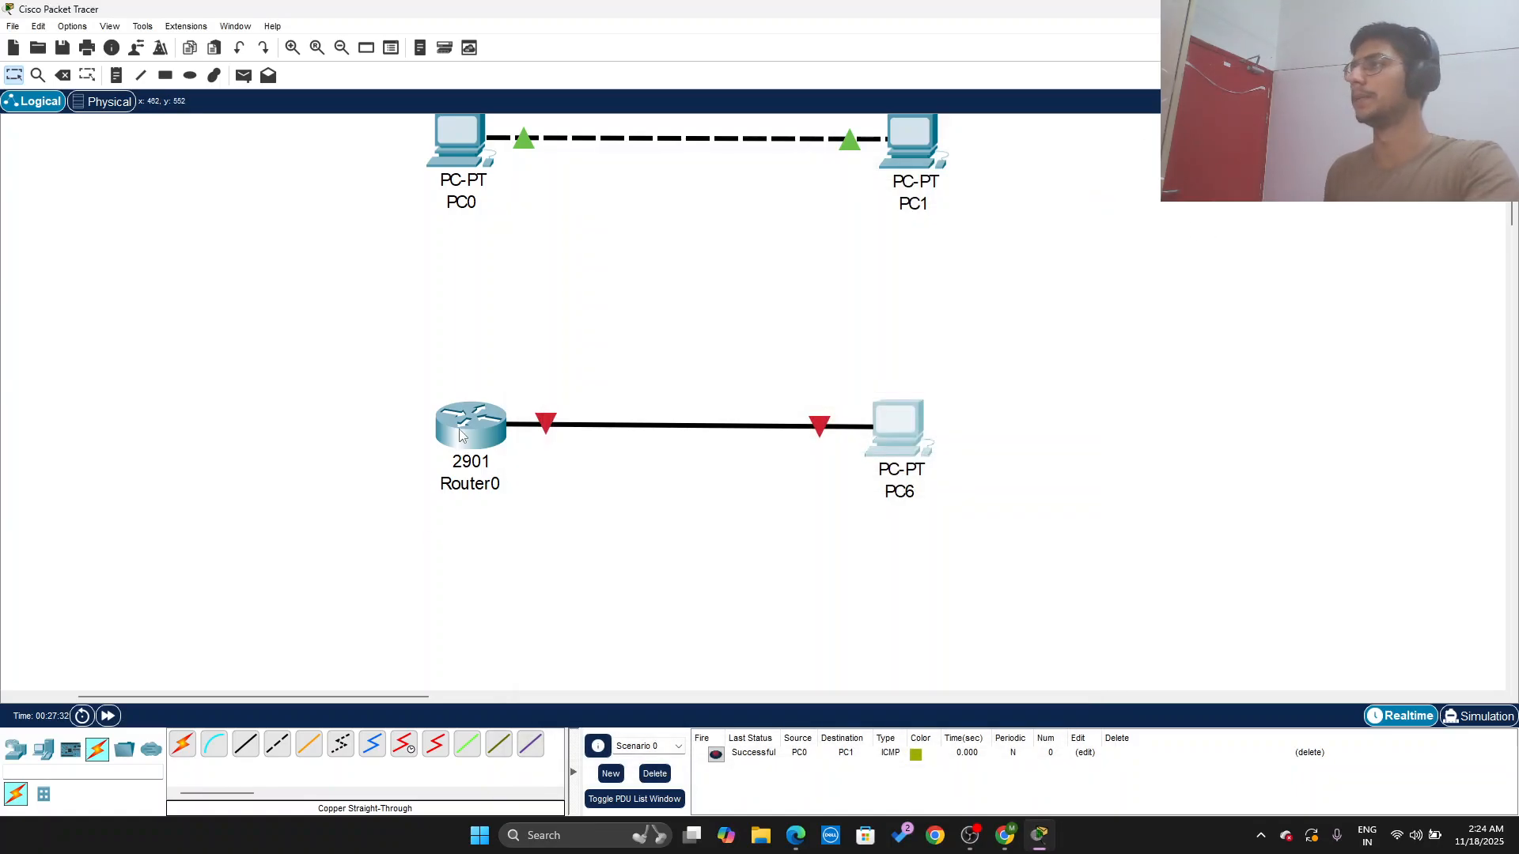
# Step: Assign Router0's GigabitEthernet0/0 interface the IPv4 address 10.128.20.254 with subnet mask 255.0.0.0 and turn its port on
pyautogui.click(471, 427)
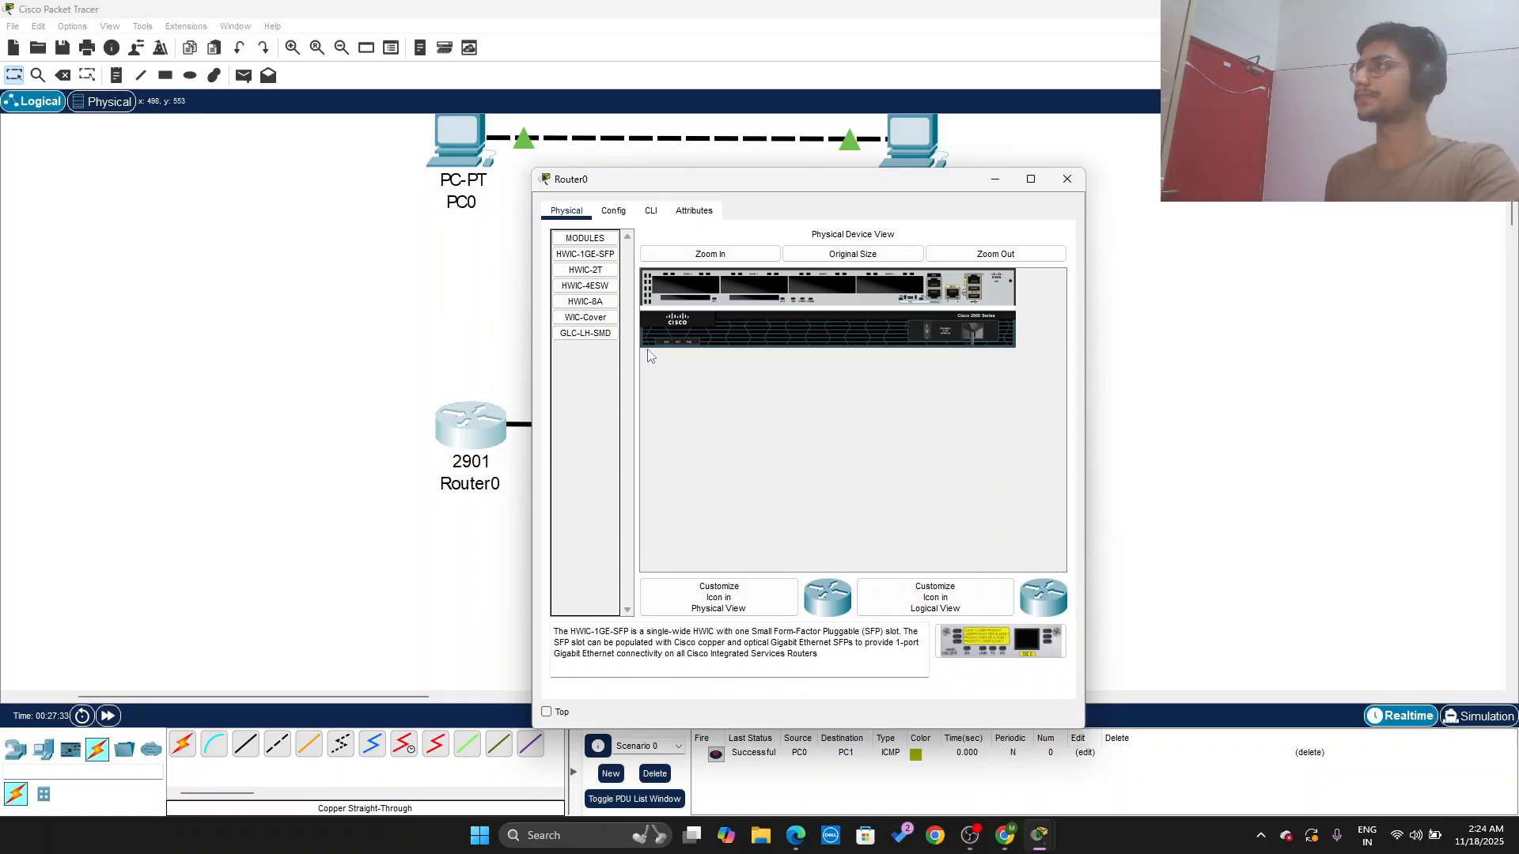
pyautogui.click(625, 211)
pyautogui.click(650, 211)
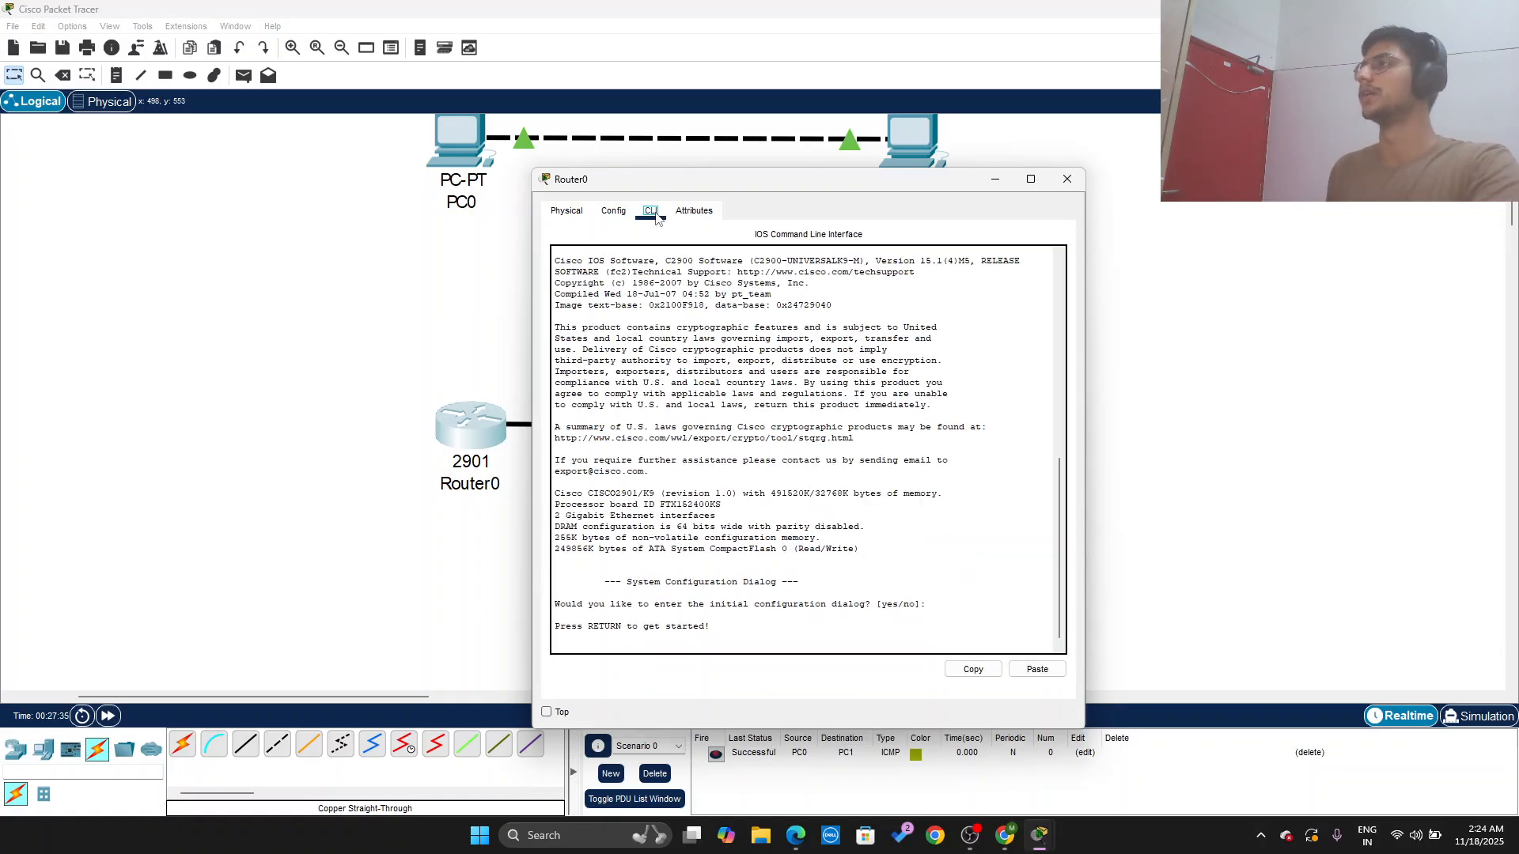
pyautogui.click(611, 212)
pyautogui.click(566, 211)
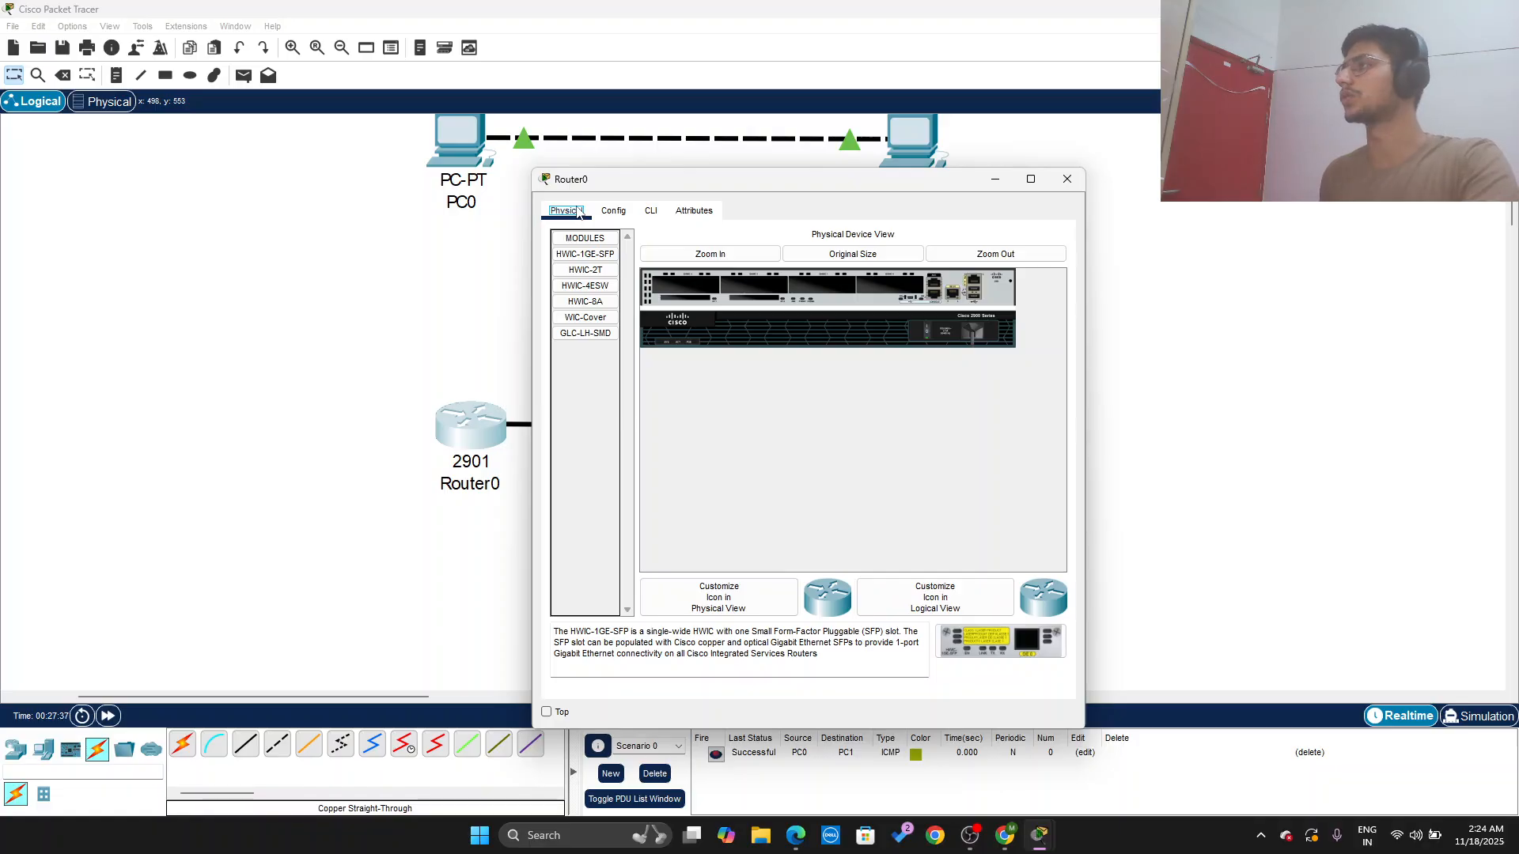
pyautogui.click(613, 211)
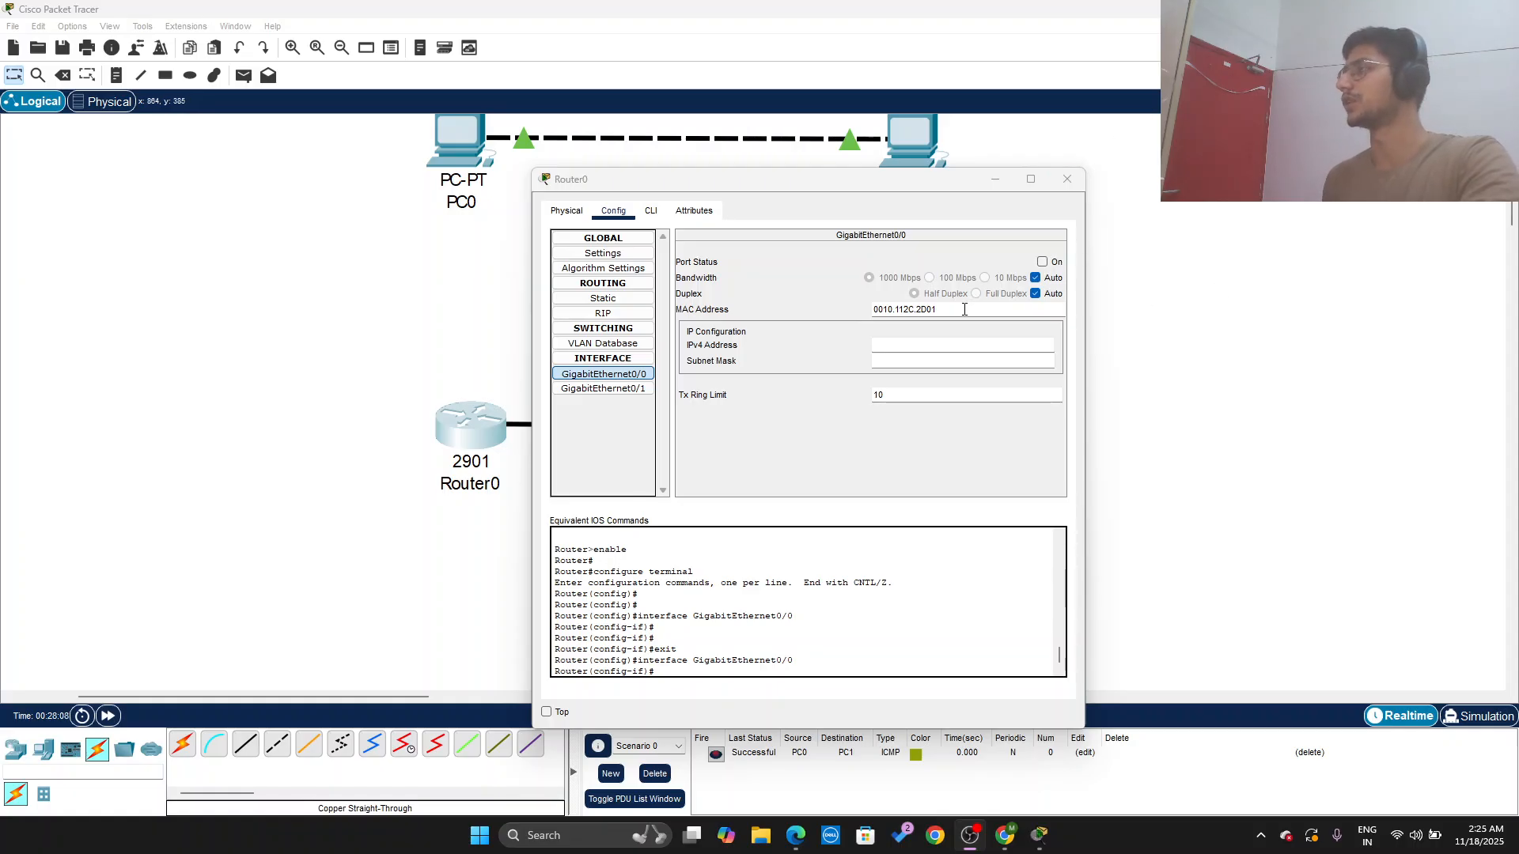
pyautogui.click(923, 340)
pyautogui.write('10.128.20.254')
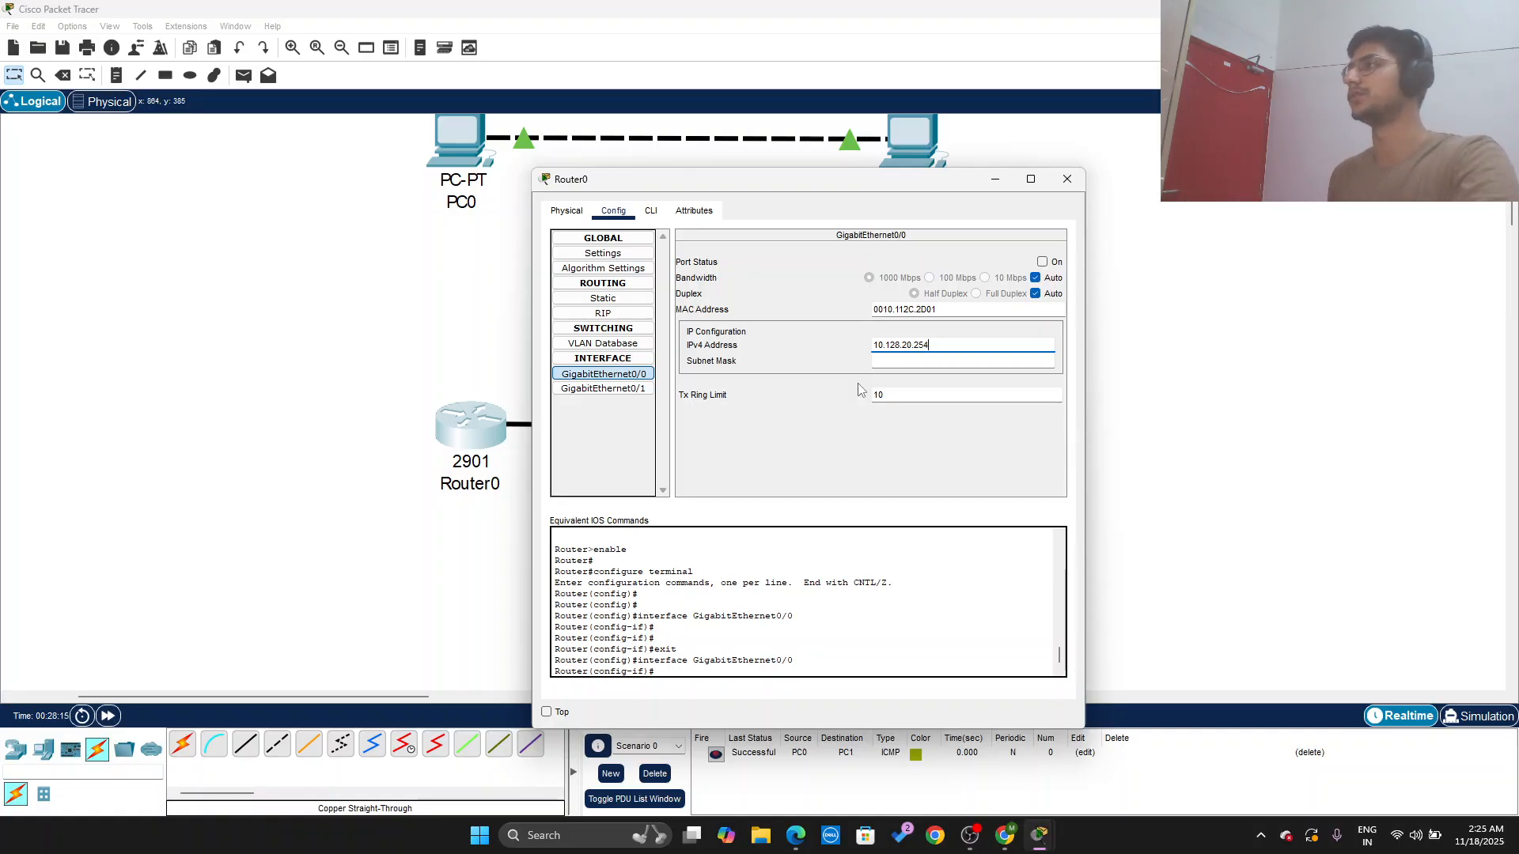
pyautogui.click(895, 365)
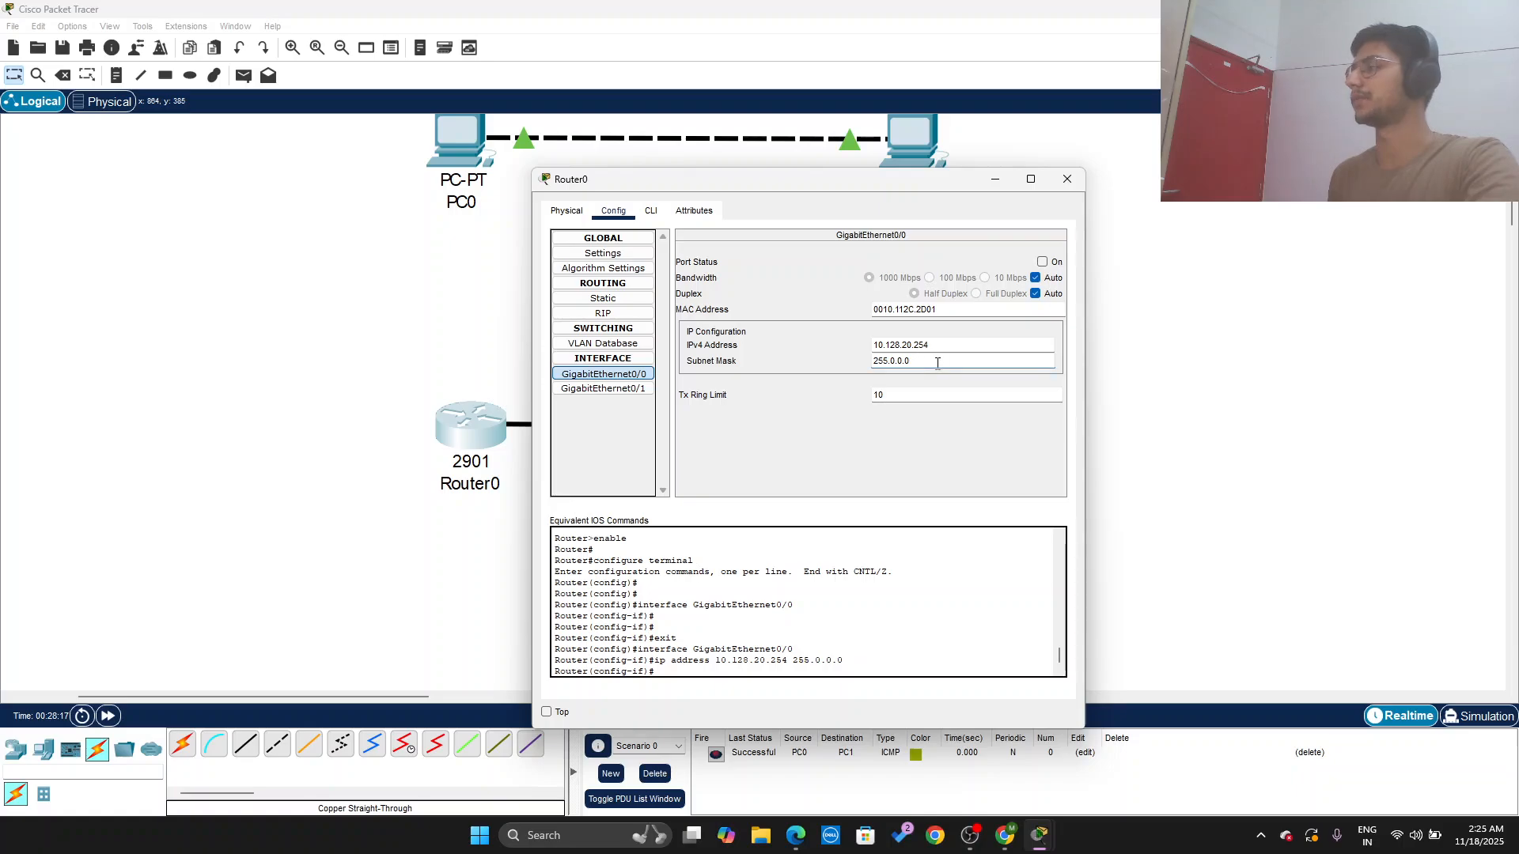
pyautogui.click(1042, 262)
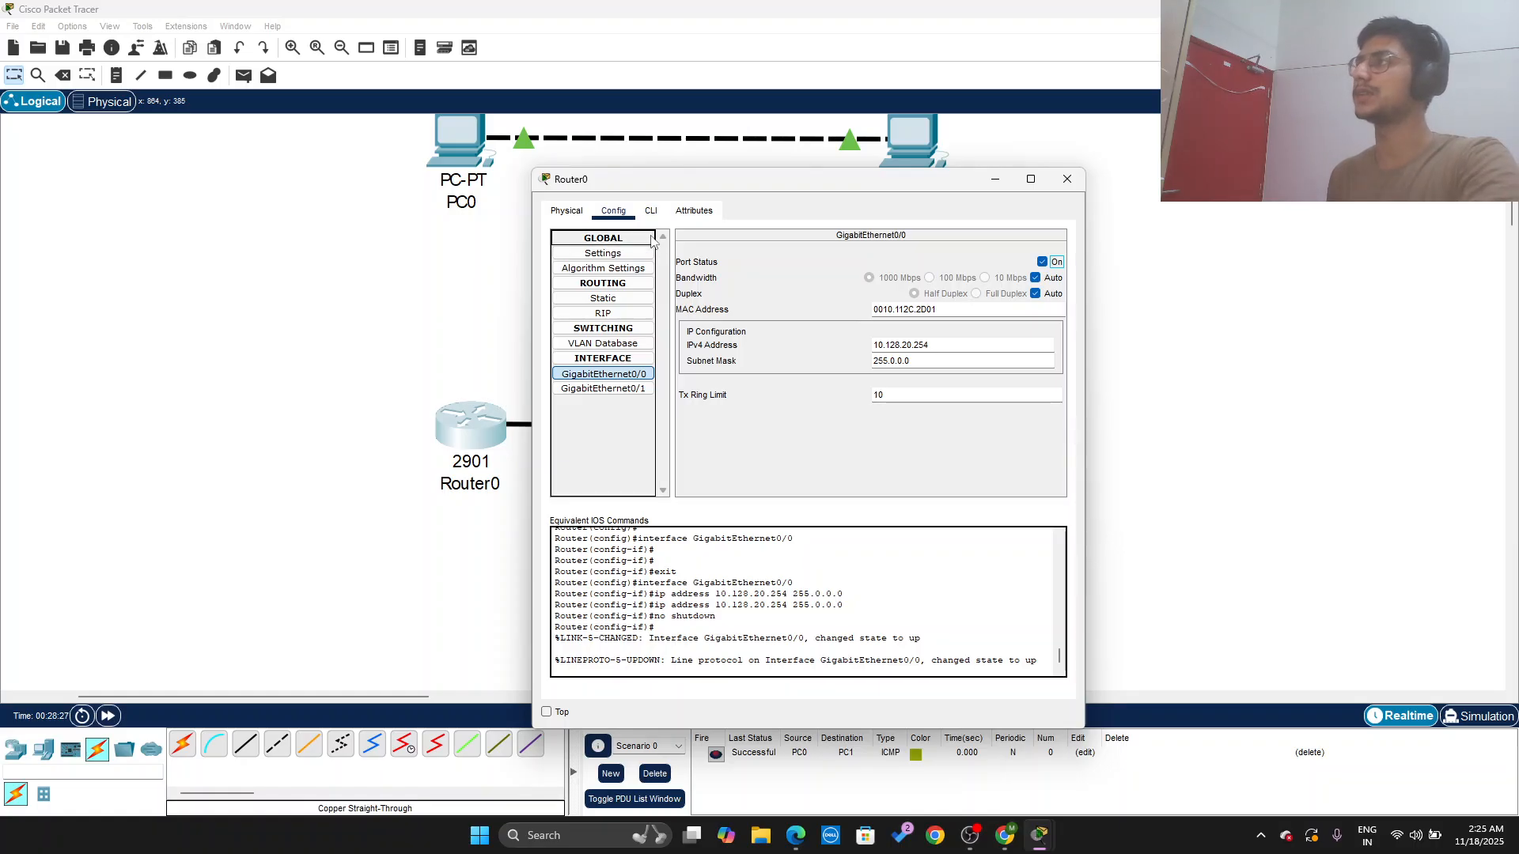
# Step: Review the IOS commands issued for Router0's interface and its settings, and close the router window
pyautogui.click(651, 211)
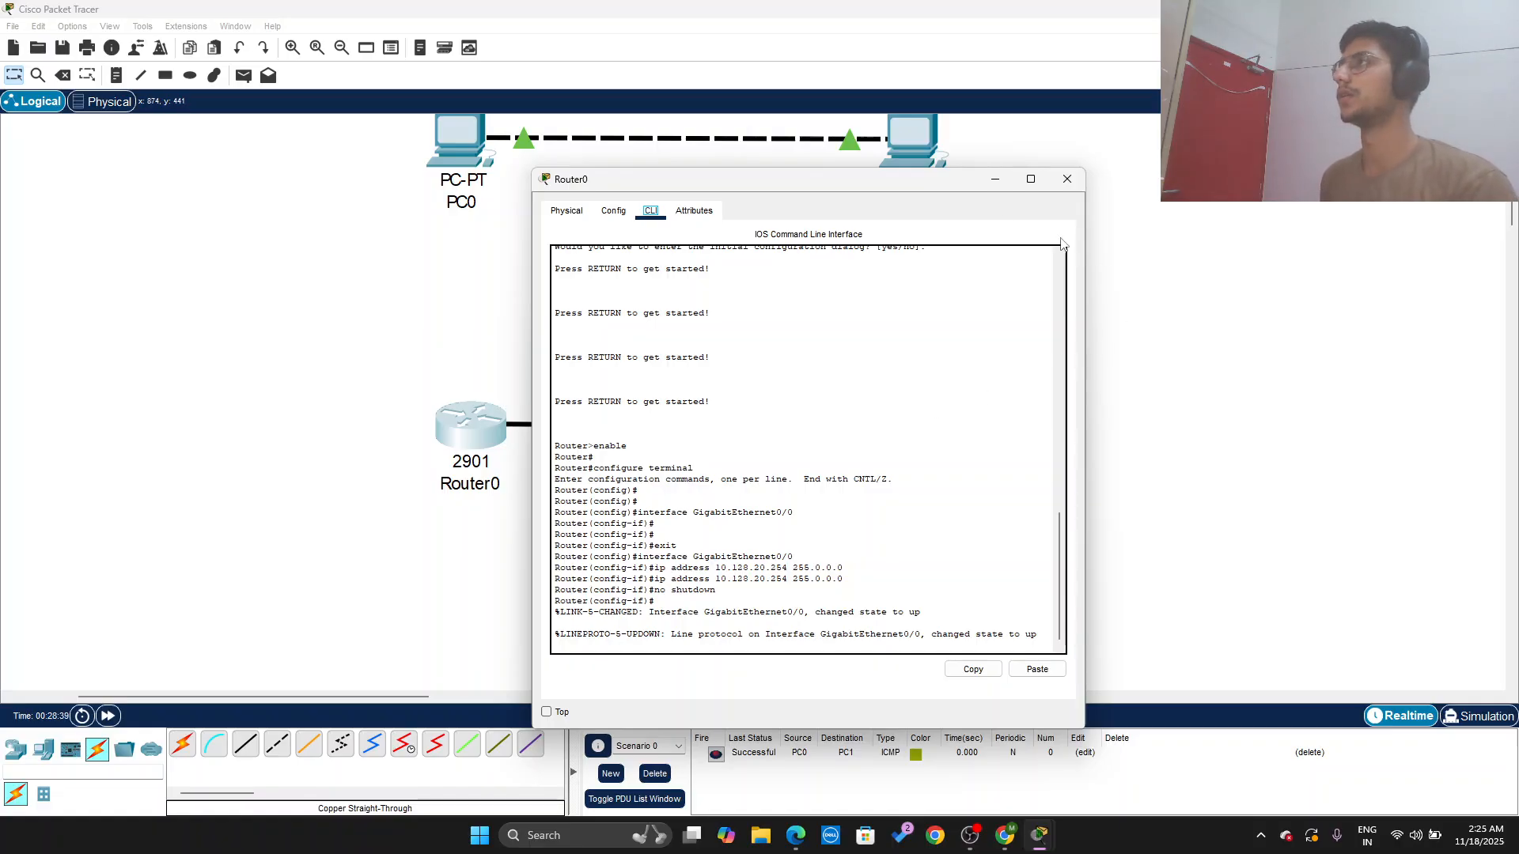
pyautogui.click(606, 212)
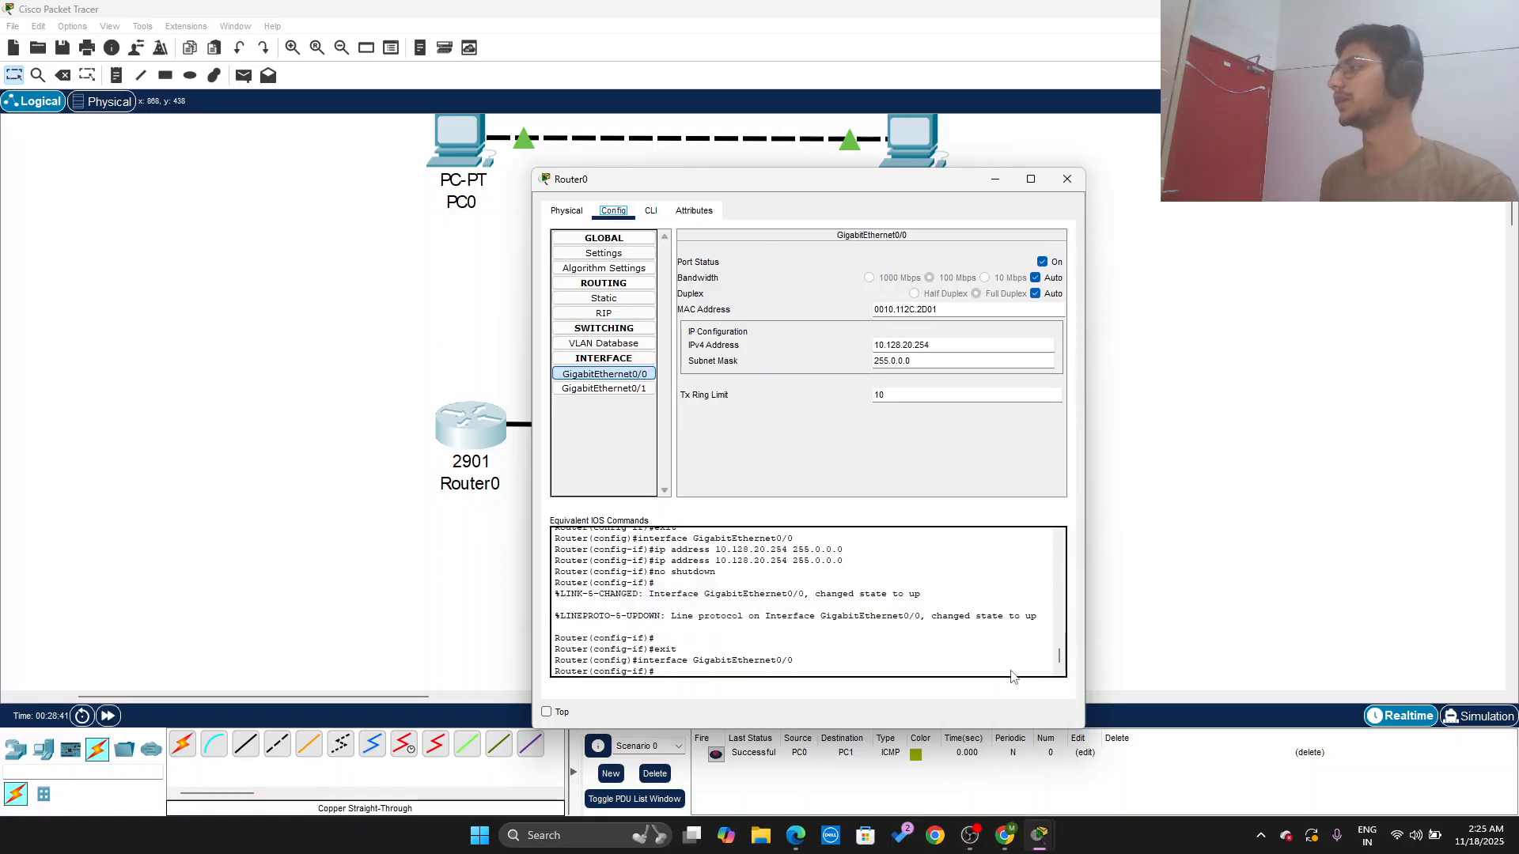
pyautogui.click(1066, 179)
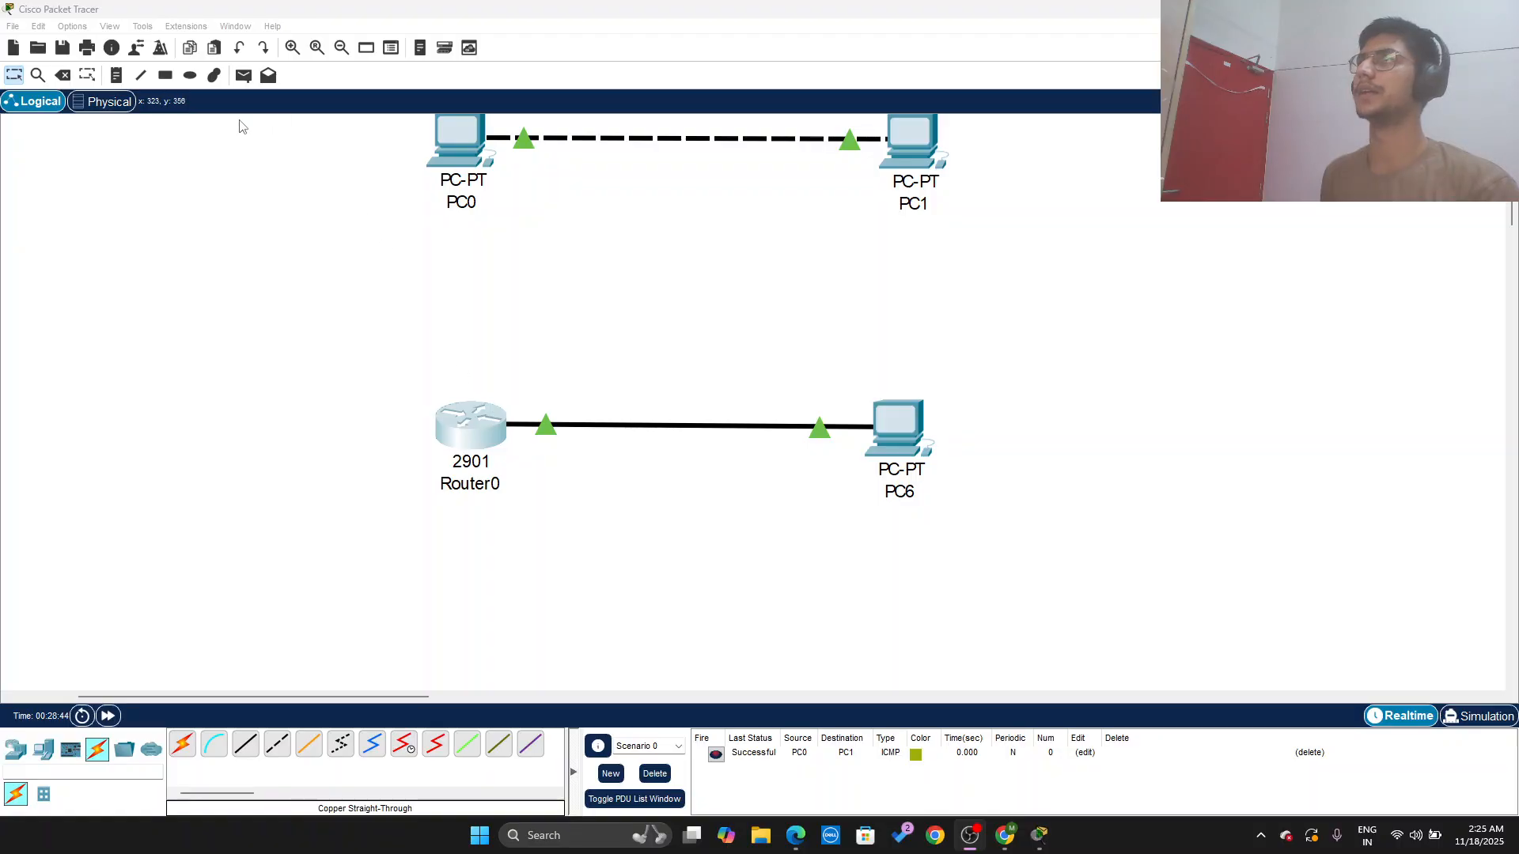
# Step: Send a simple PDU from PC6 to Router0 and play its transmission in simulation mode
pyautogui.click(242, 76)
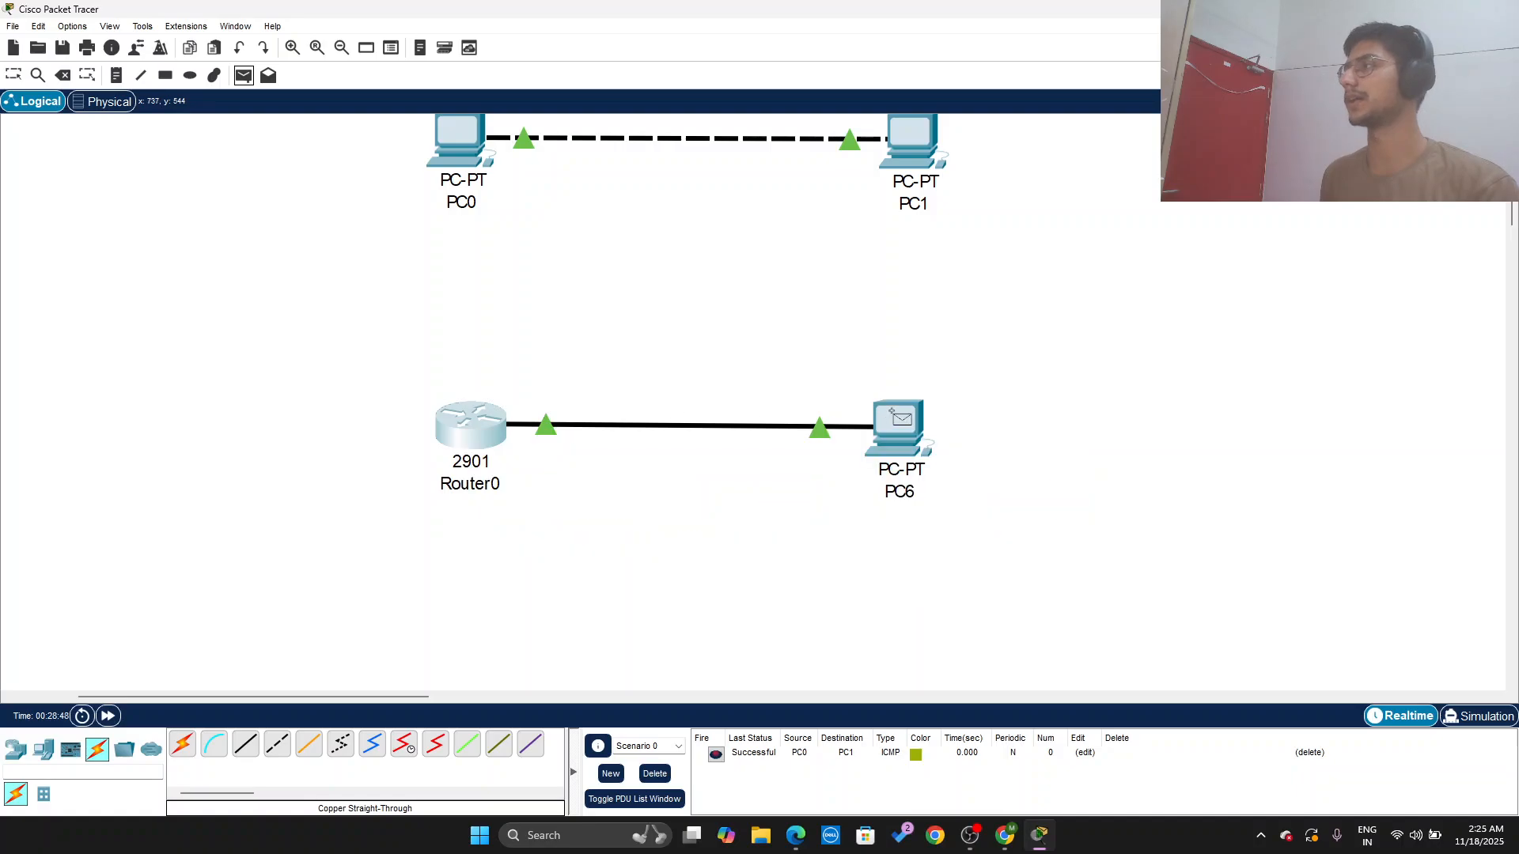
pyautogui.click(892, 409)
pyautogui.click(459, 421)
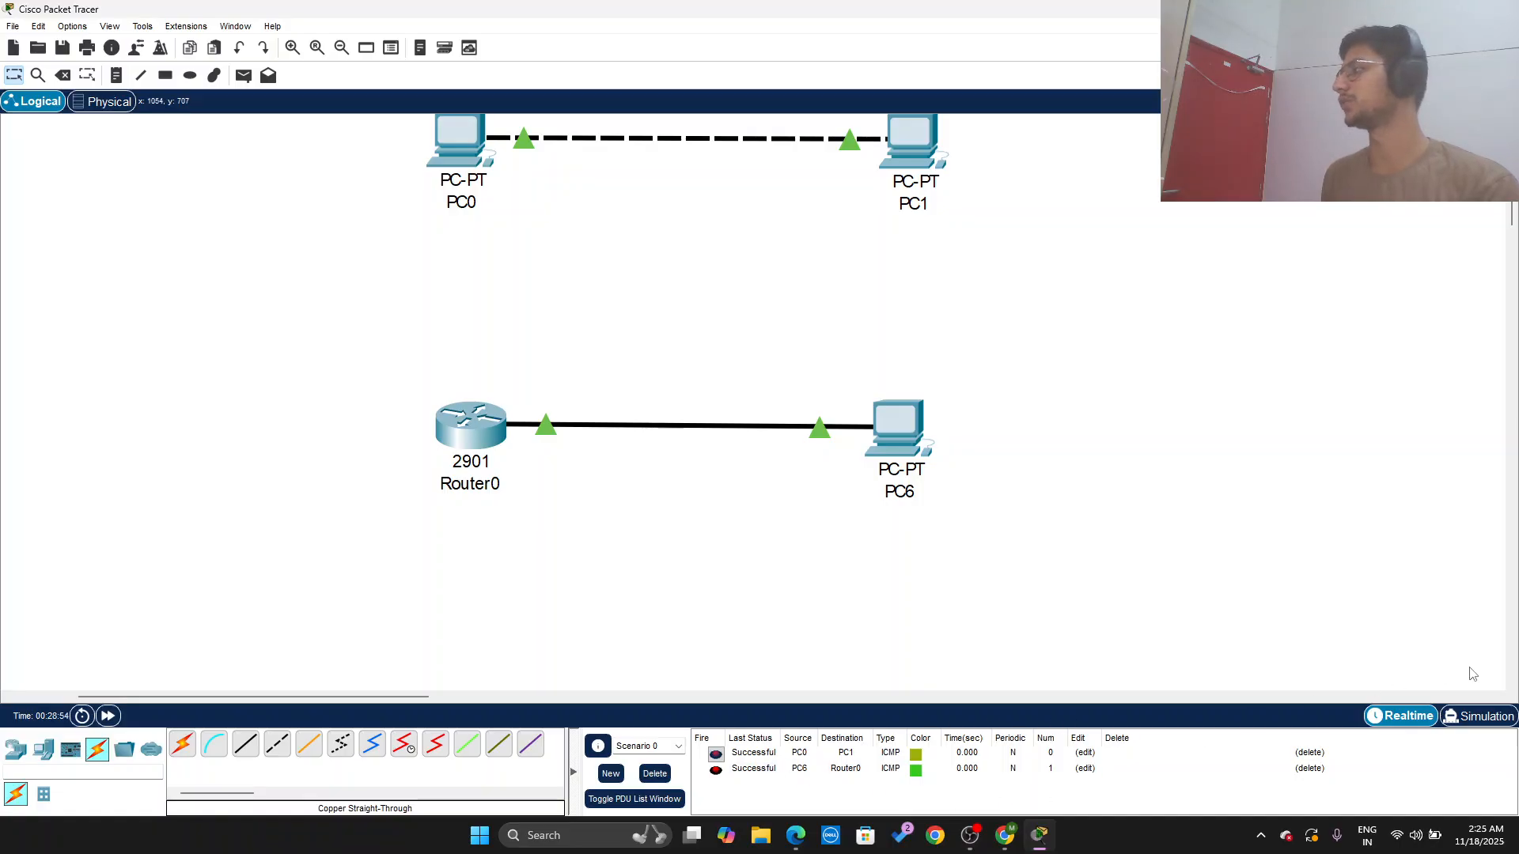
pyautogui.click(1477, 716)
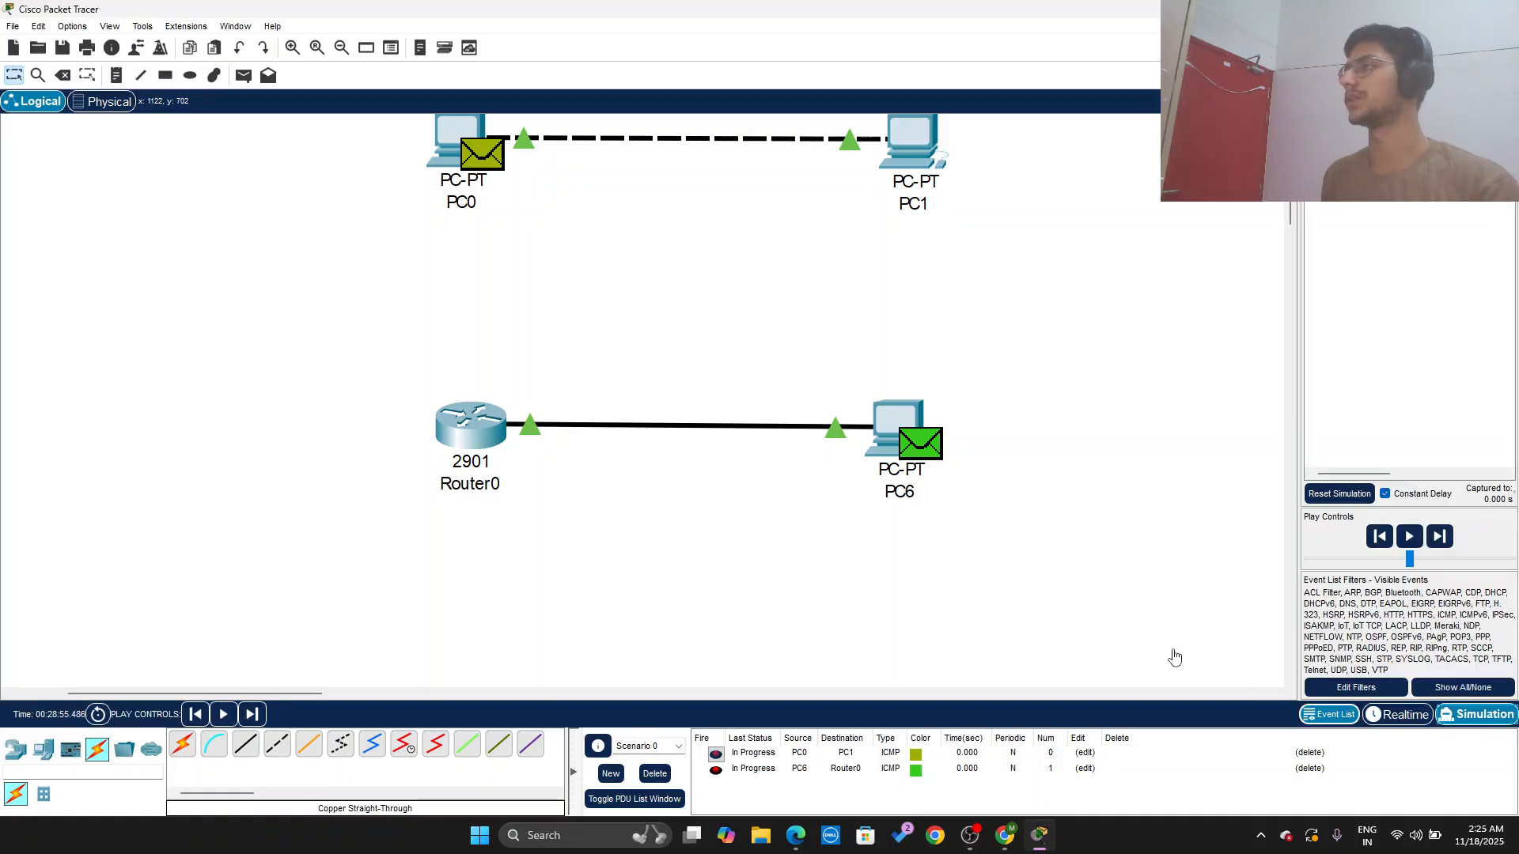
pyautogui.click(1409, 536)
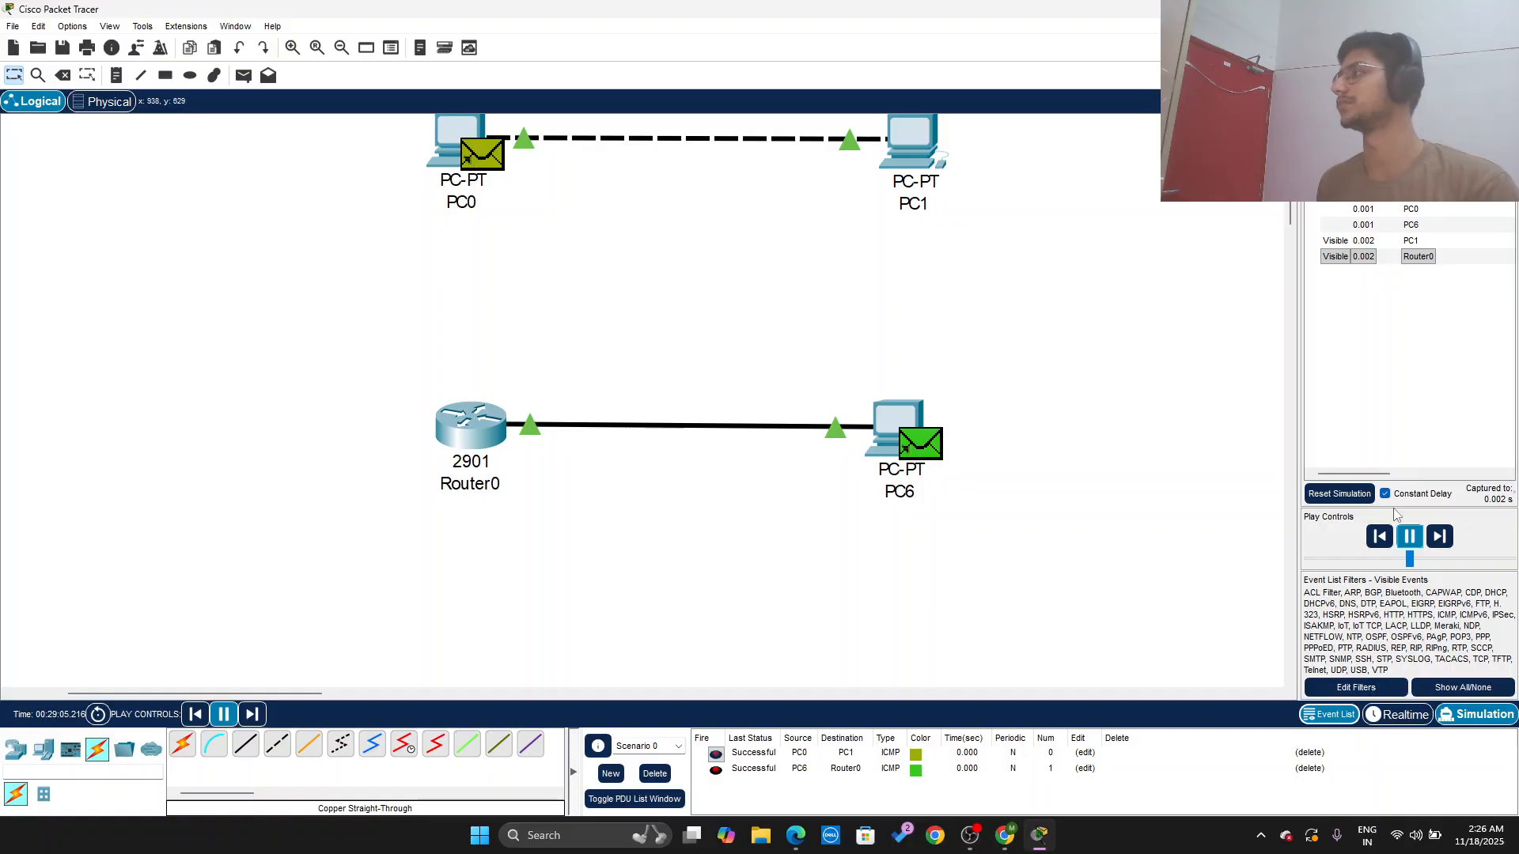
# Step: Stop the PDU playback and return the network to Realtime mode
pyautogui.click(1410, 536)
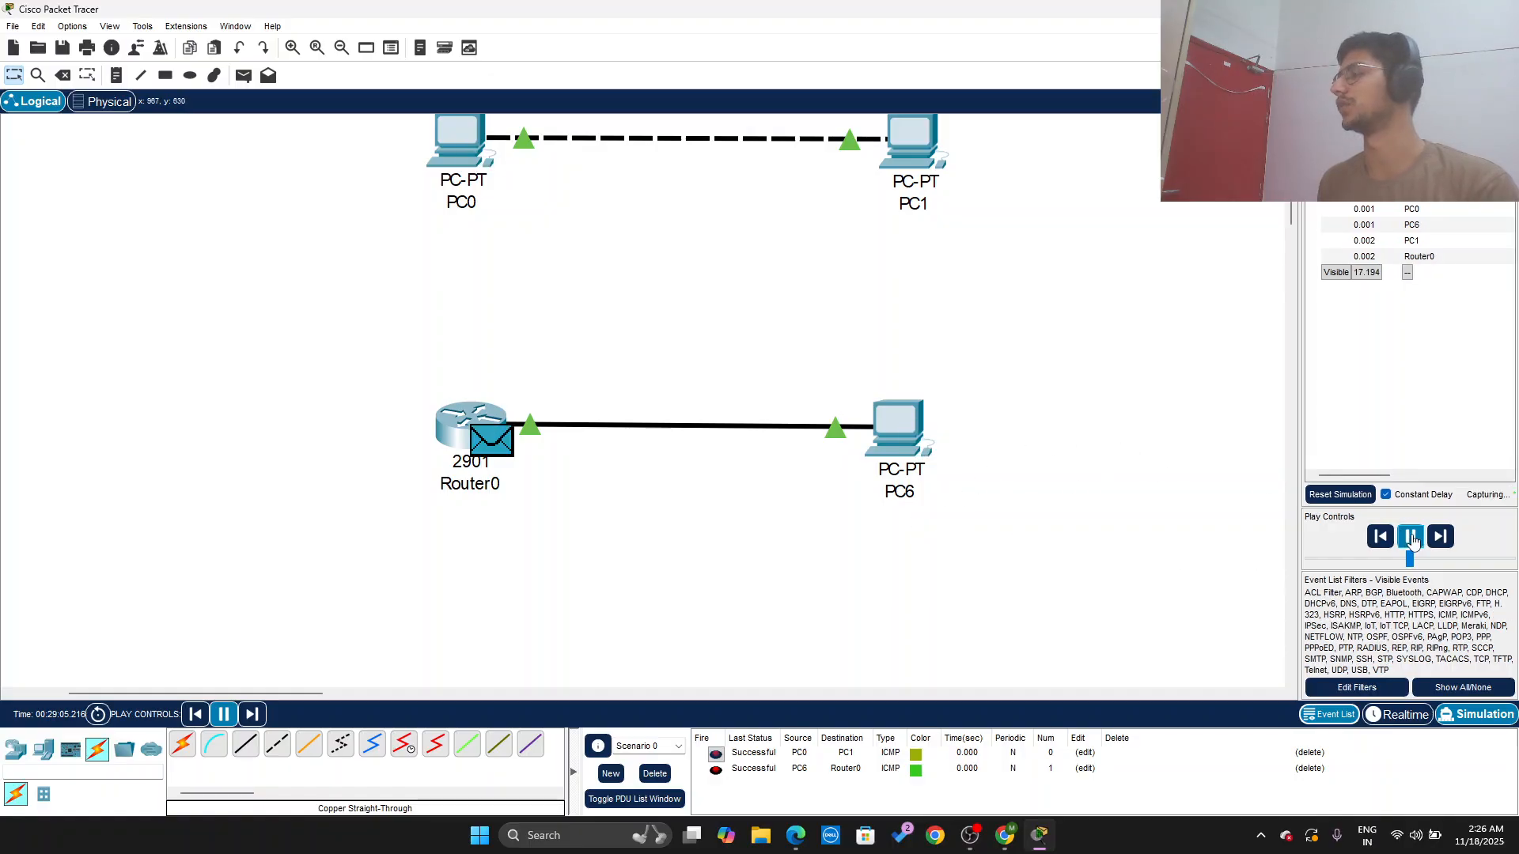
pyautogui.click(1397, 717)
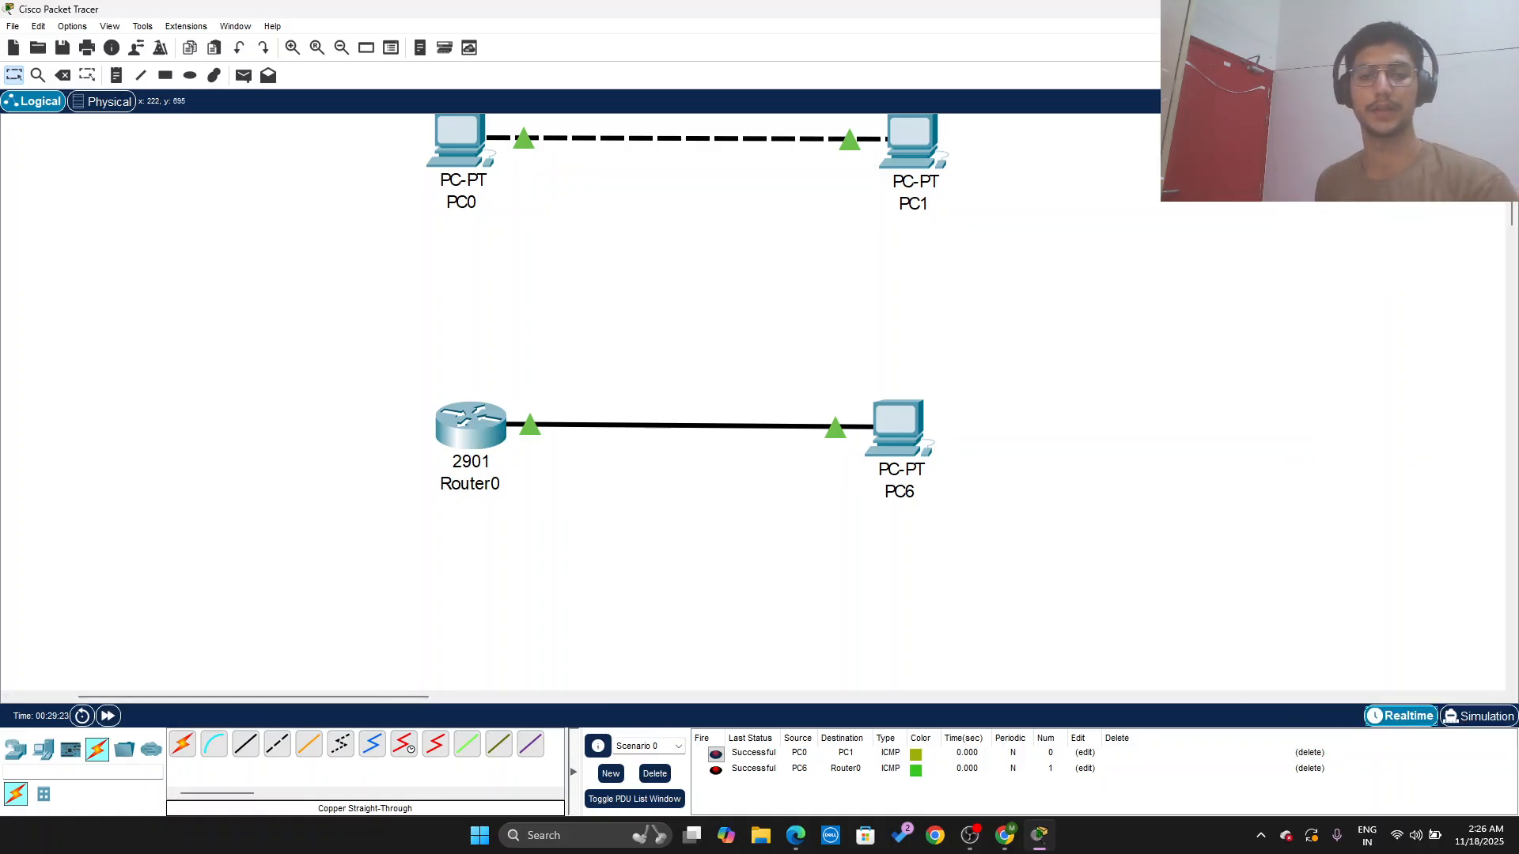
# Step: Switch to the assignment PDF and read Q4's two-PC hub network diagram and its addresses
pyautogui.hotkey('alt', 'Tab')
pyautogui.scroll(-3, 342, 319)
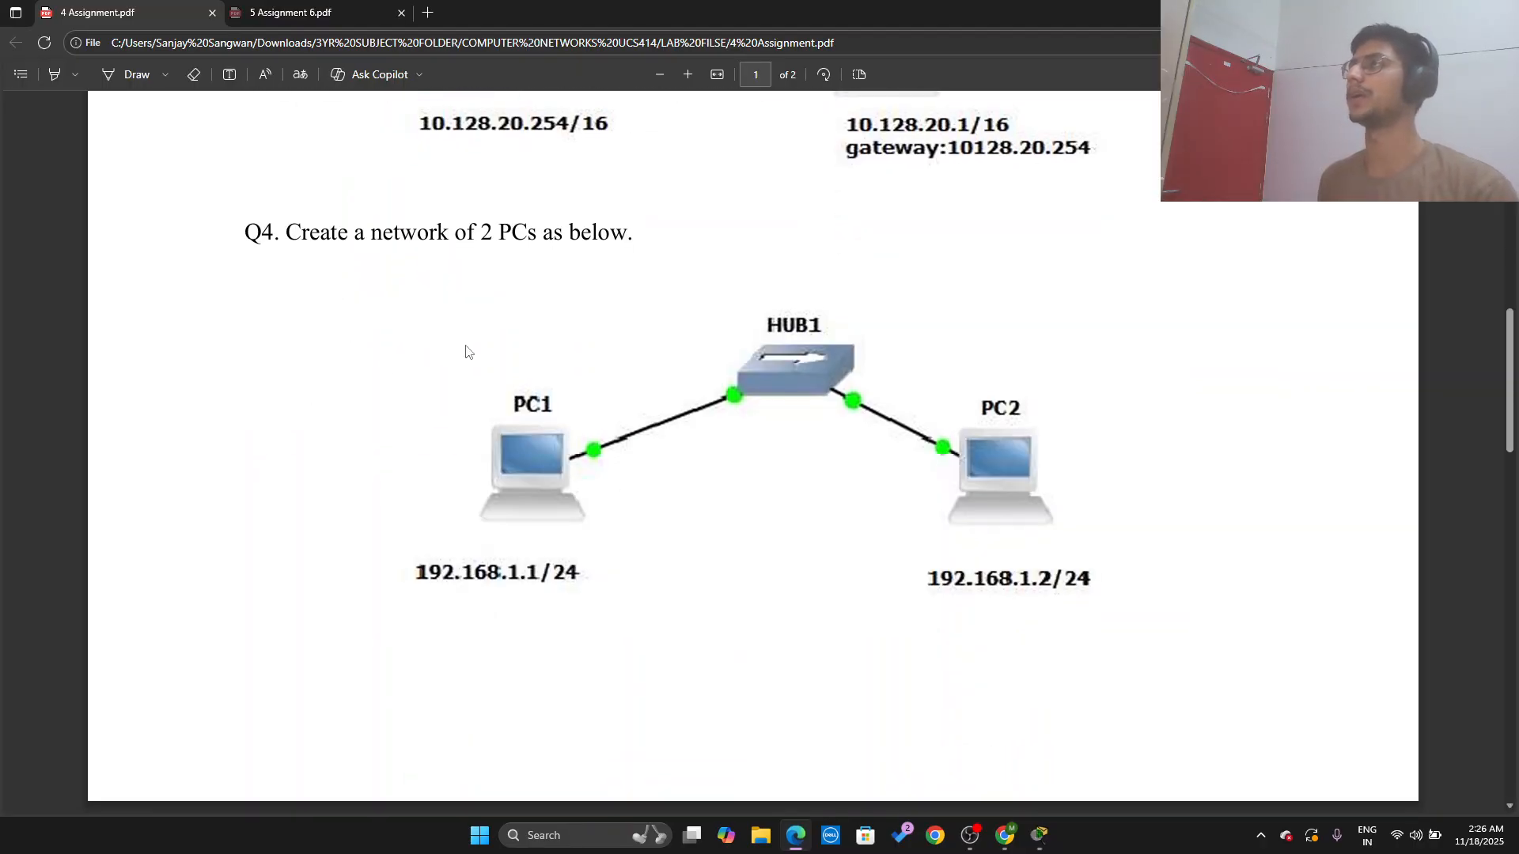
pyautogui.scroll(-1, 464, 349)
pyautogui.scroll(1, 467, 364)
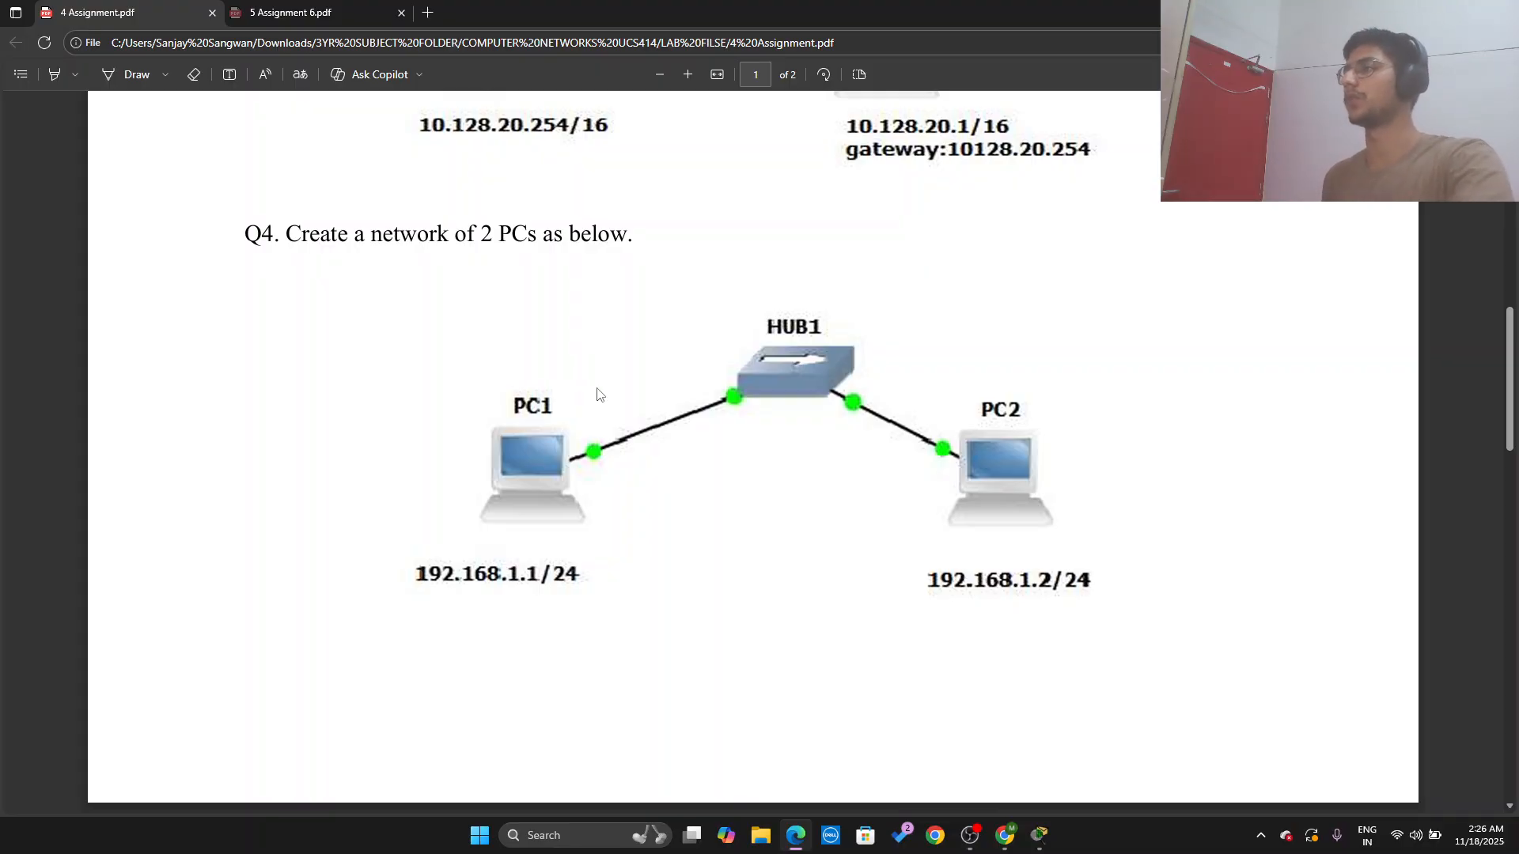
pyautogui.scroll(-1, 617, 510)
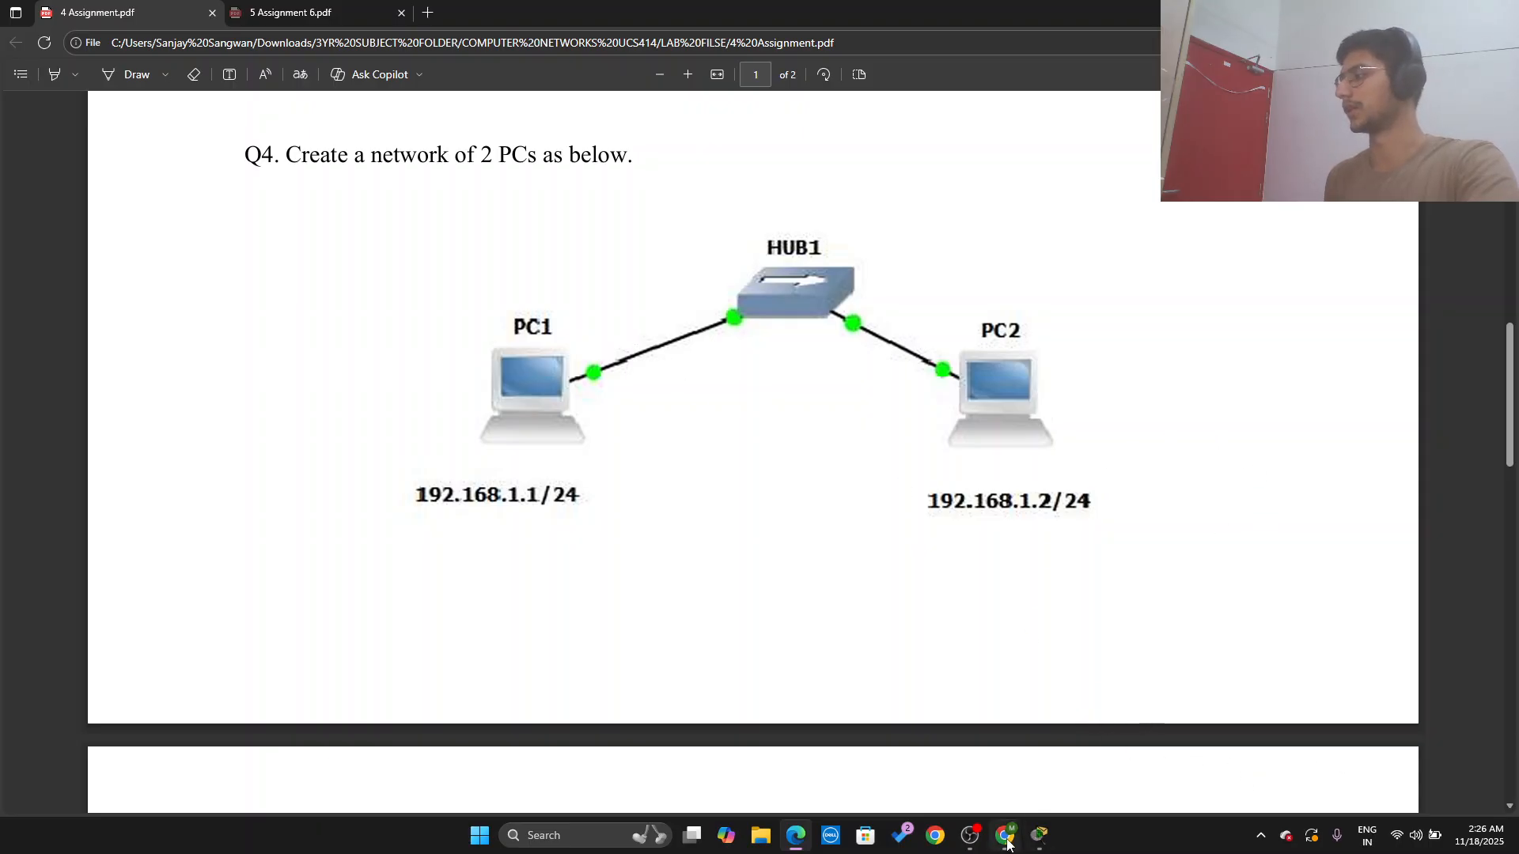
# Step: Switch back to Packet Tracer and place a PT-Hub in the empty workspace area below the router network
pyautogui.click(1038, 836)
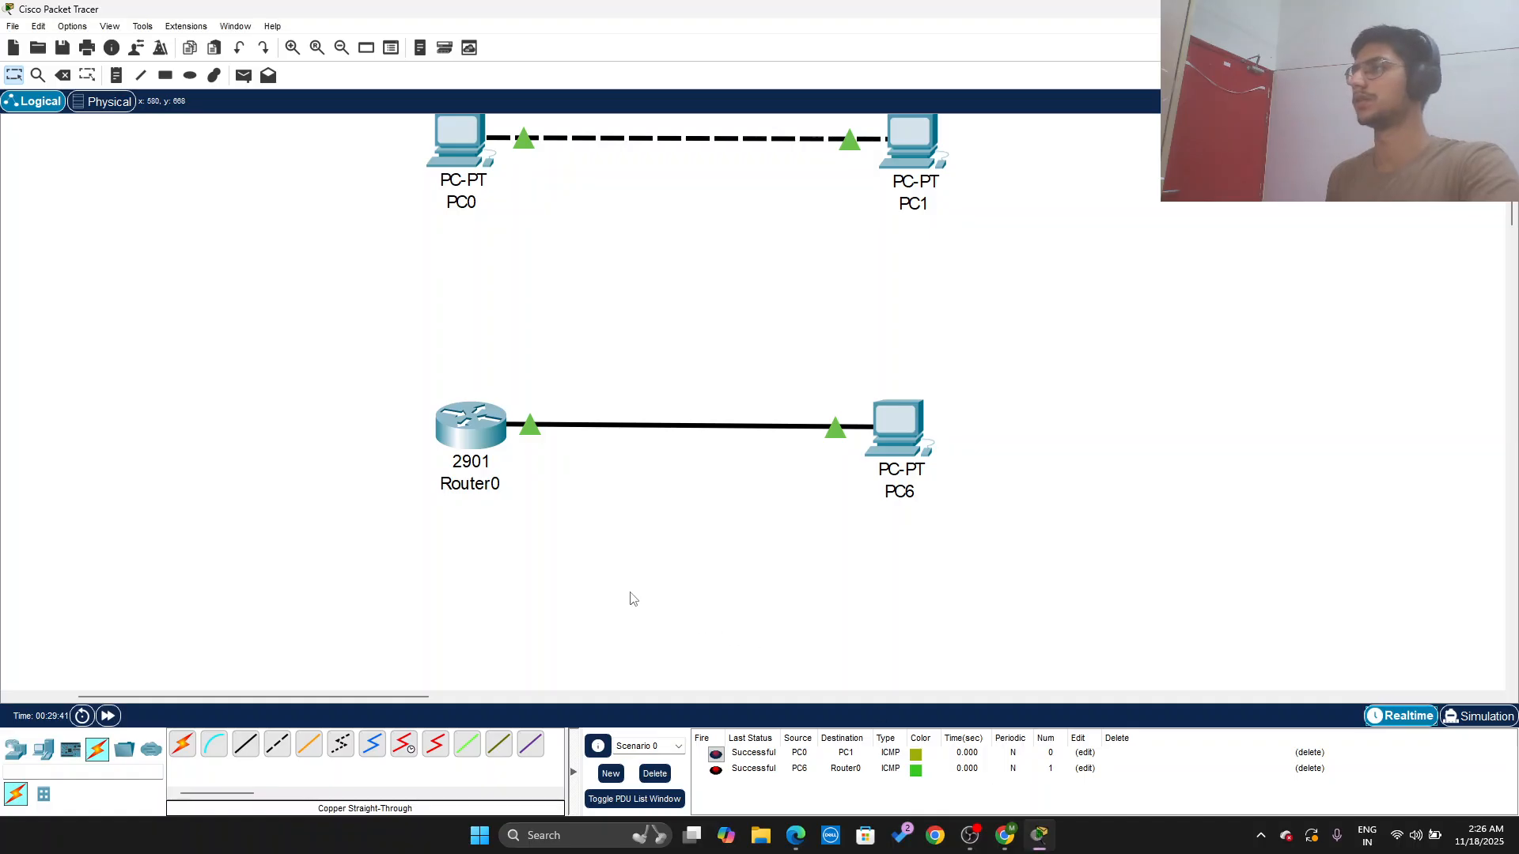
pyautogui.scroll(-3, 629, 589)
pyautogui.scroll(-3, 633, 561)
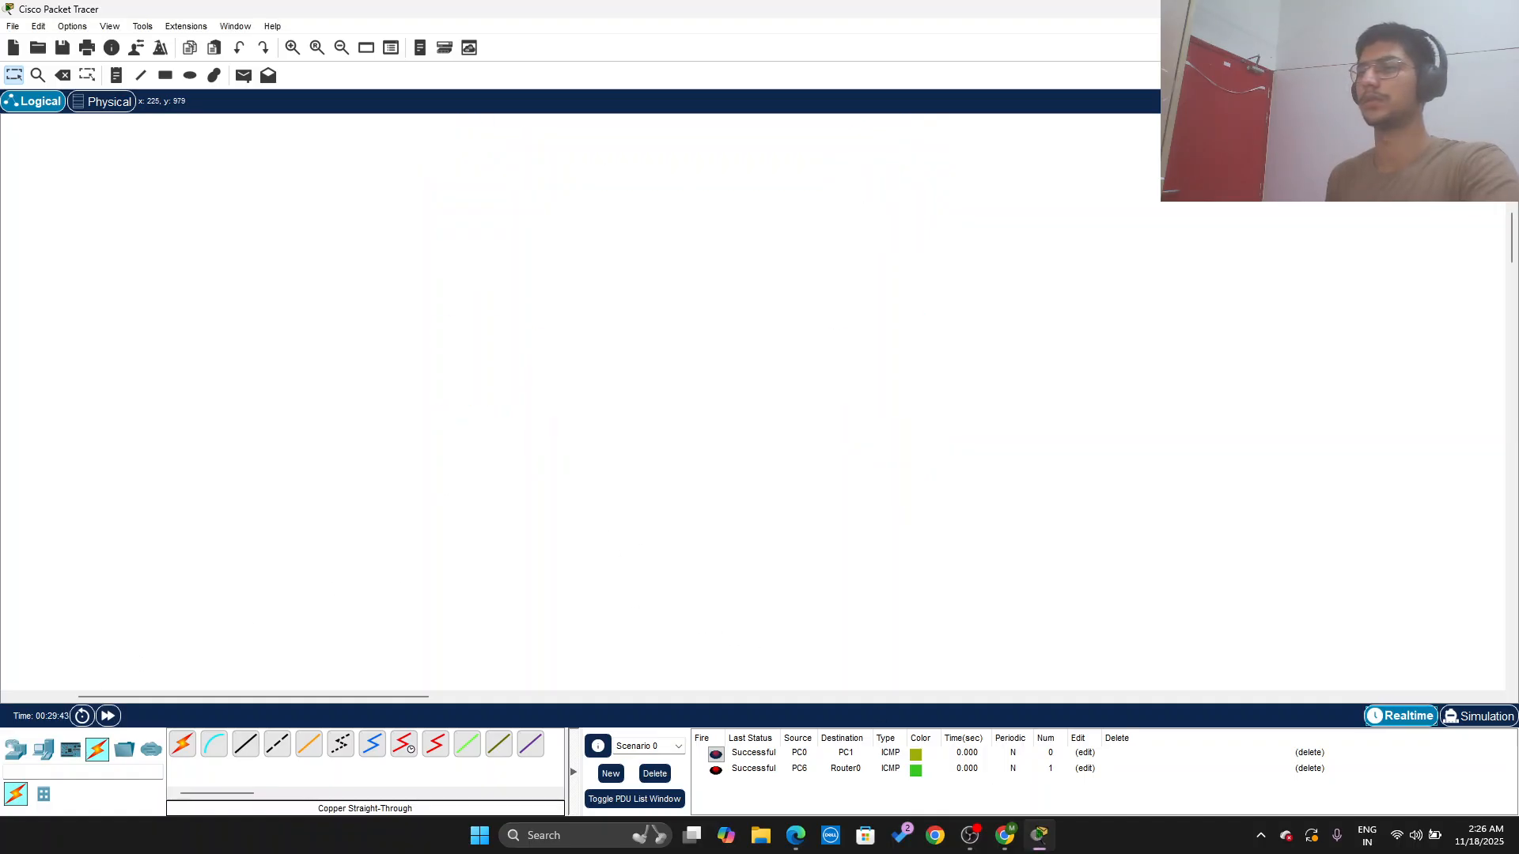
pyautogui.click(44, 749)
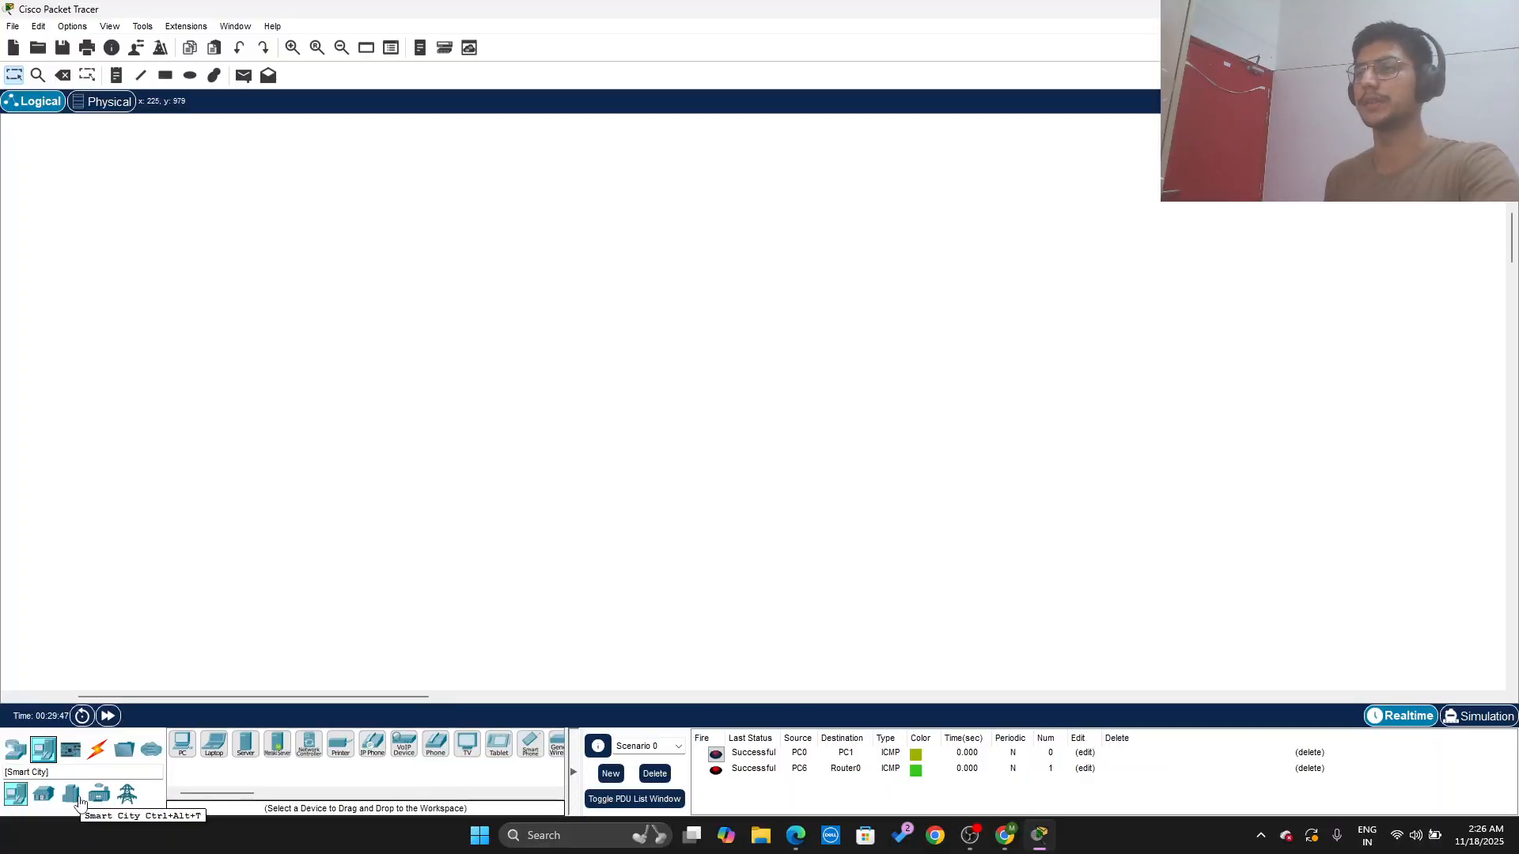
pyautogui.click(16, 751)
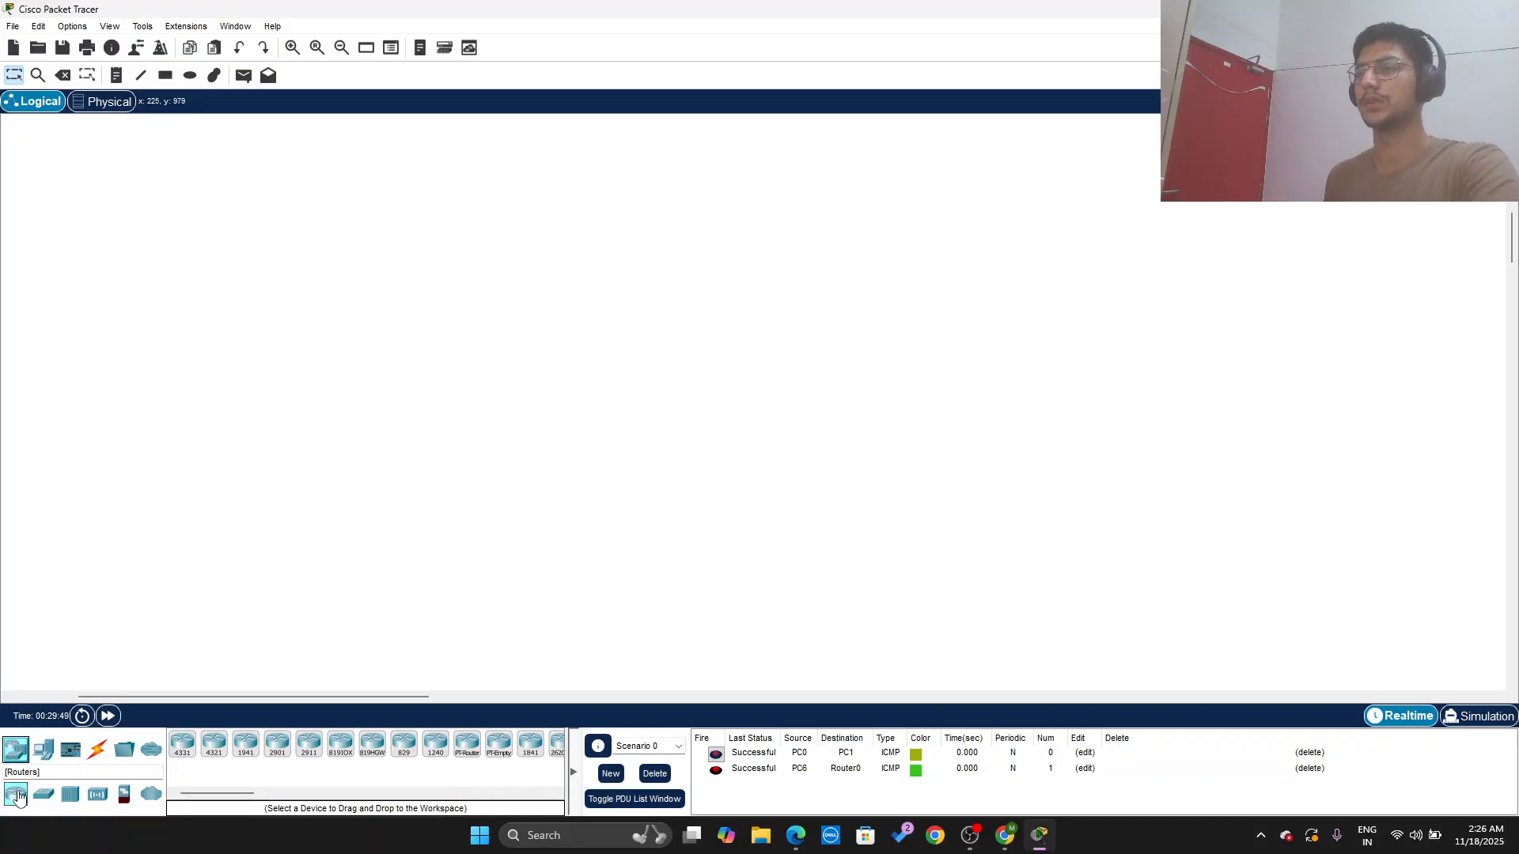
pyautogui.click(44, 797)
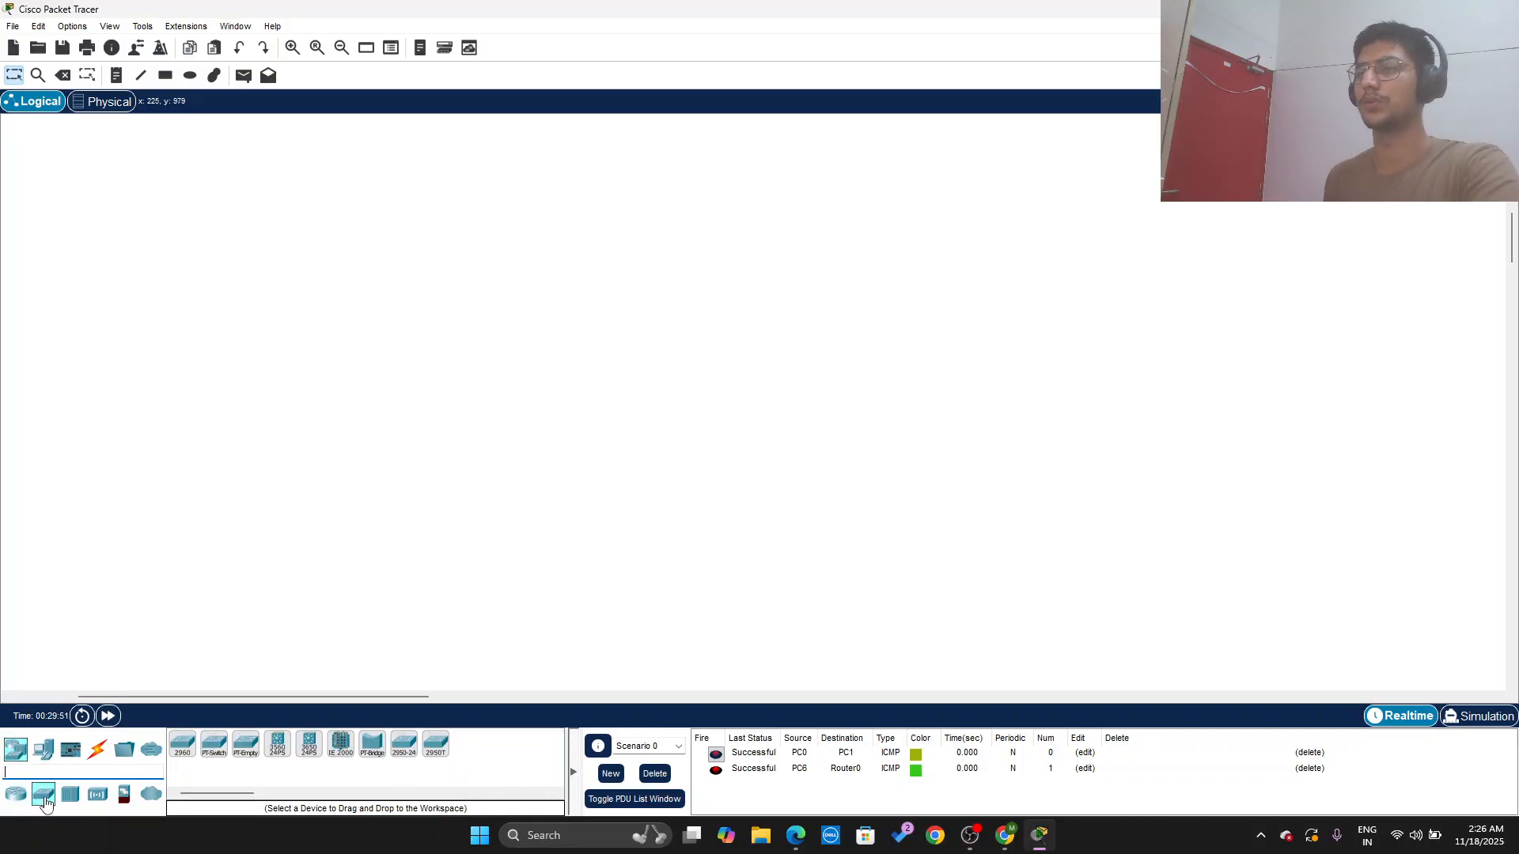
pyautogui.click(70, 797)
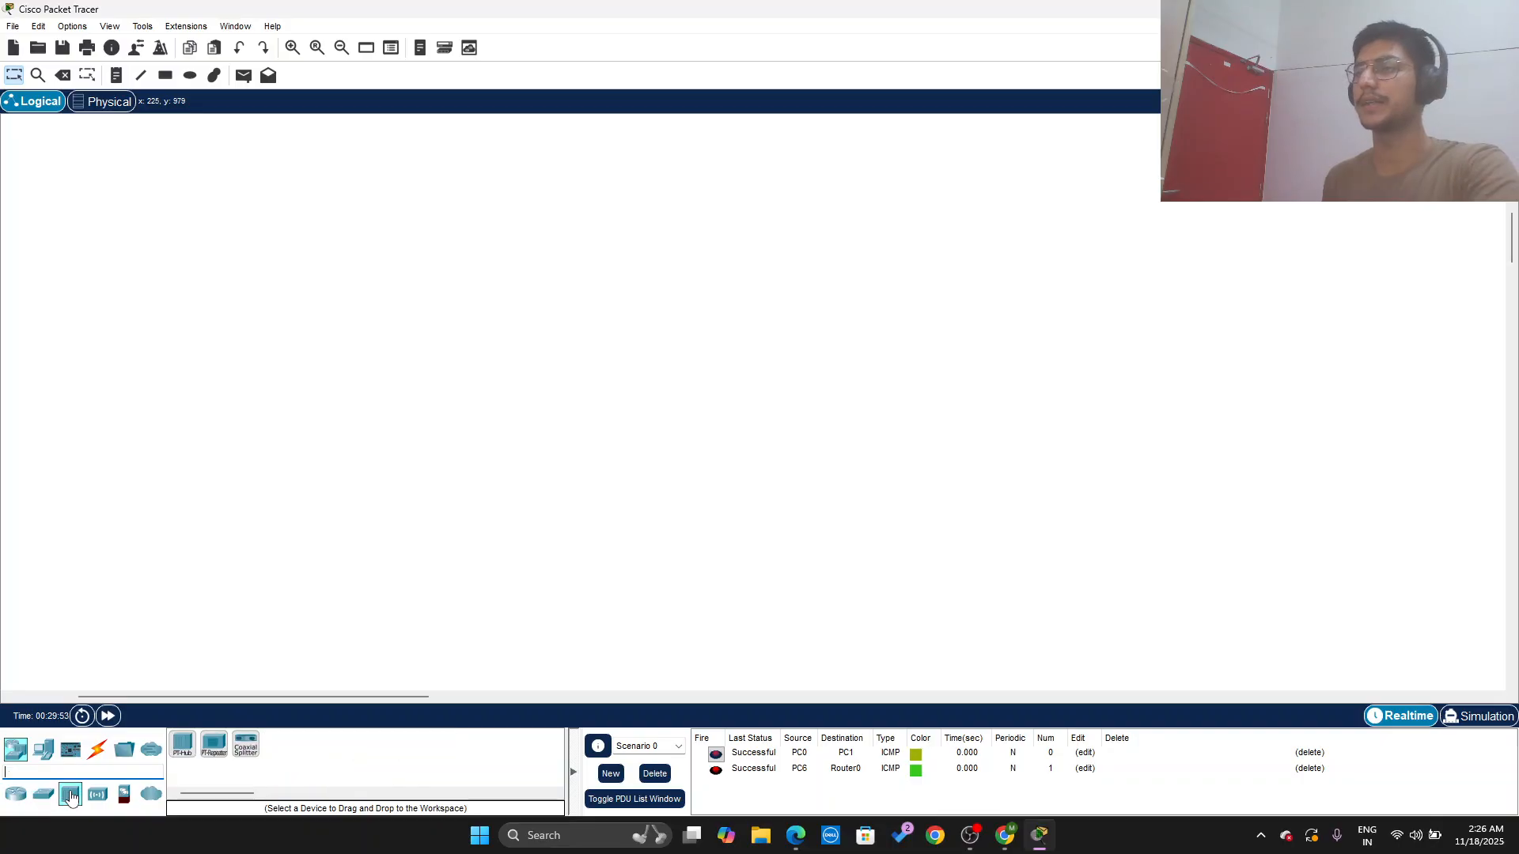
pyautogui.click(183, 744)
pyautogui.click(763, 356)
pyautogui.moveTo(764, 374); pyautogui.dragTo(737, 335)
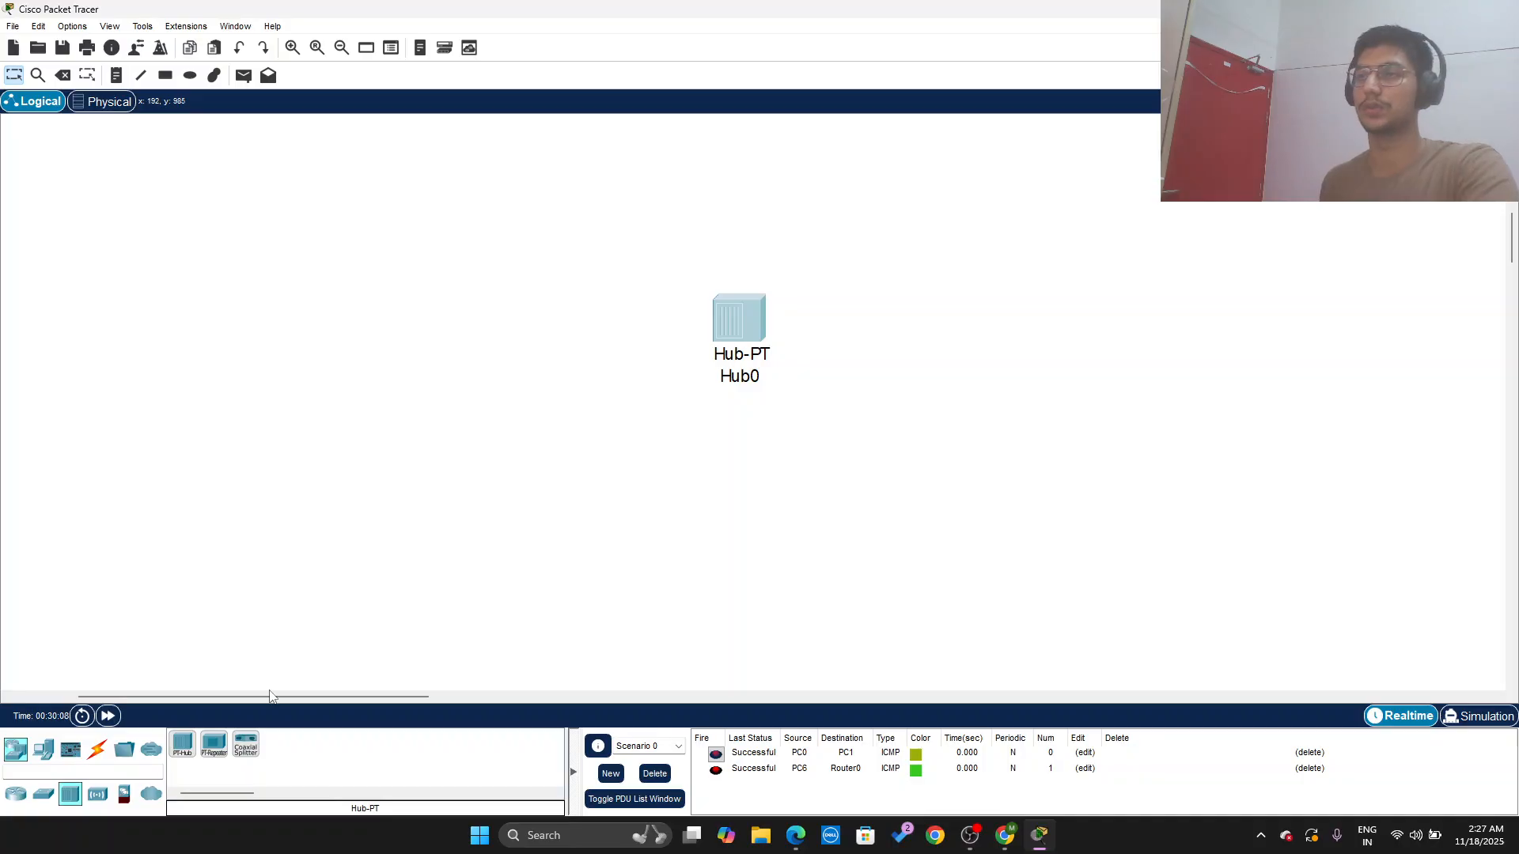
# Step: Add two PCs to the workspace and arrange them below Hub0, one on each side
pyautogui.click(43, 749)
pyautogui.click(184, 750)
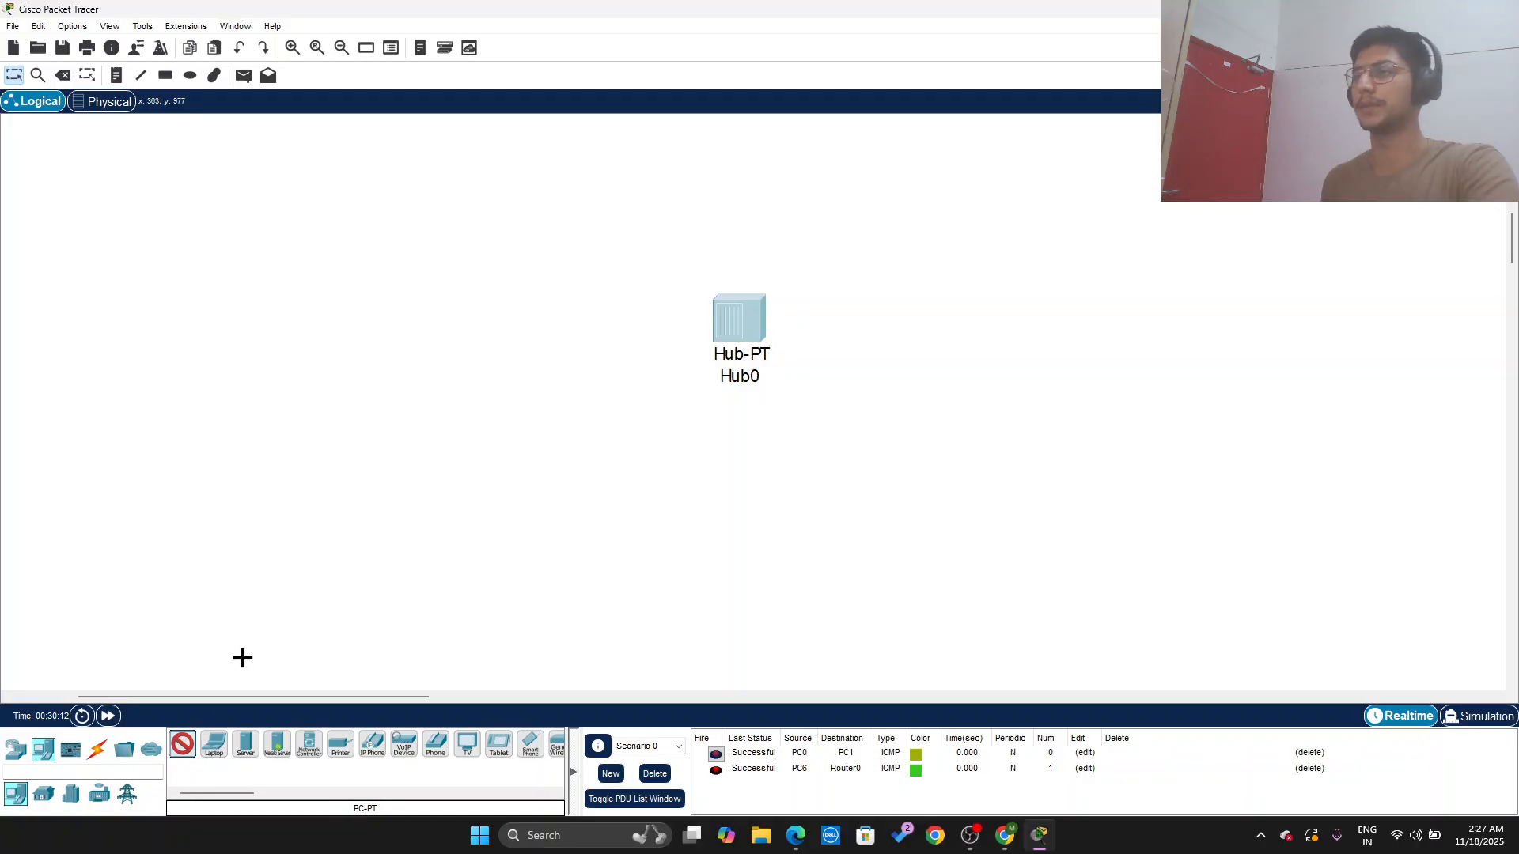
pyautogui.click(258, 659)
pyautogui.click(183, 745)
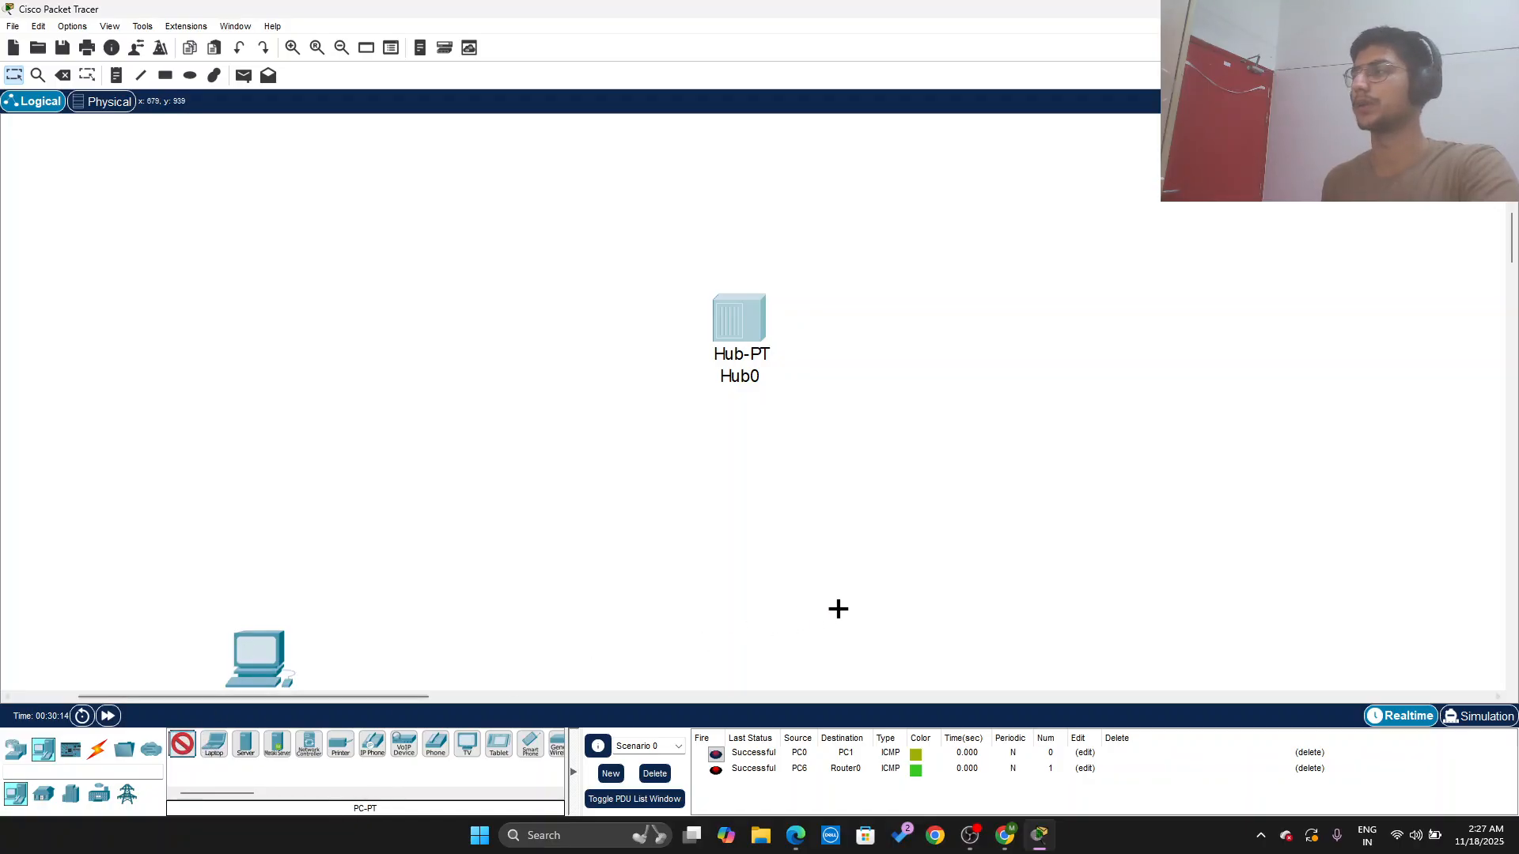
pyautogui.click(943, 619)
pyautogui.moveTo(269, 656); pyautogui.dragTo(569, 549)
pyautogui.moveTo(941, 628); pyautogui.dragTo(971, 546)
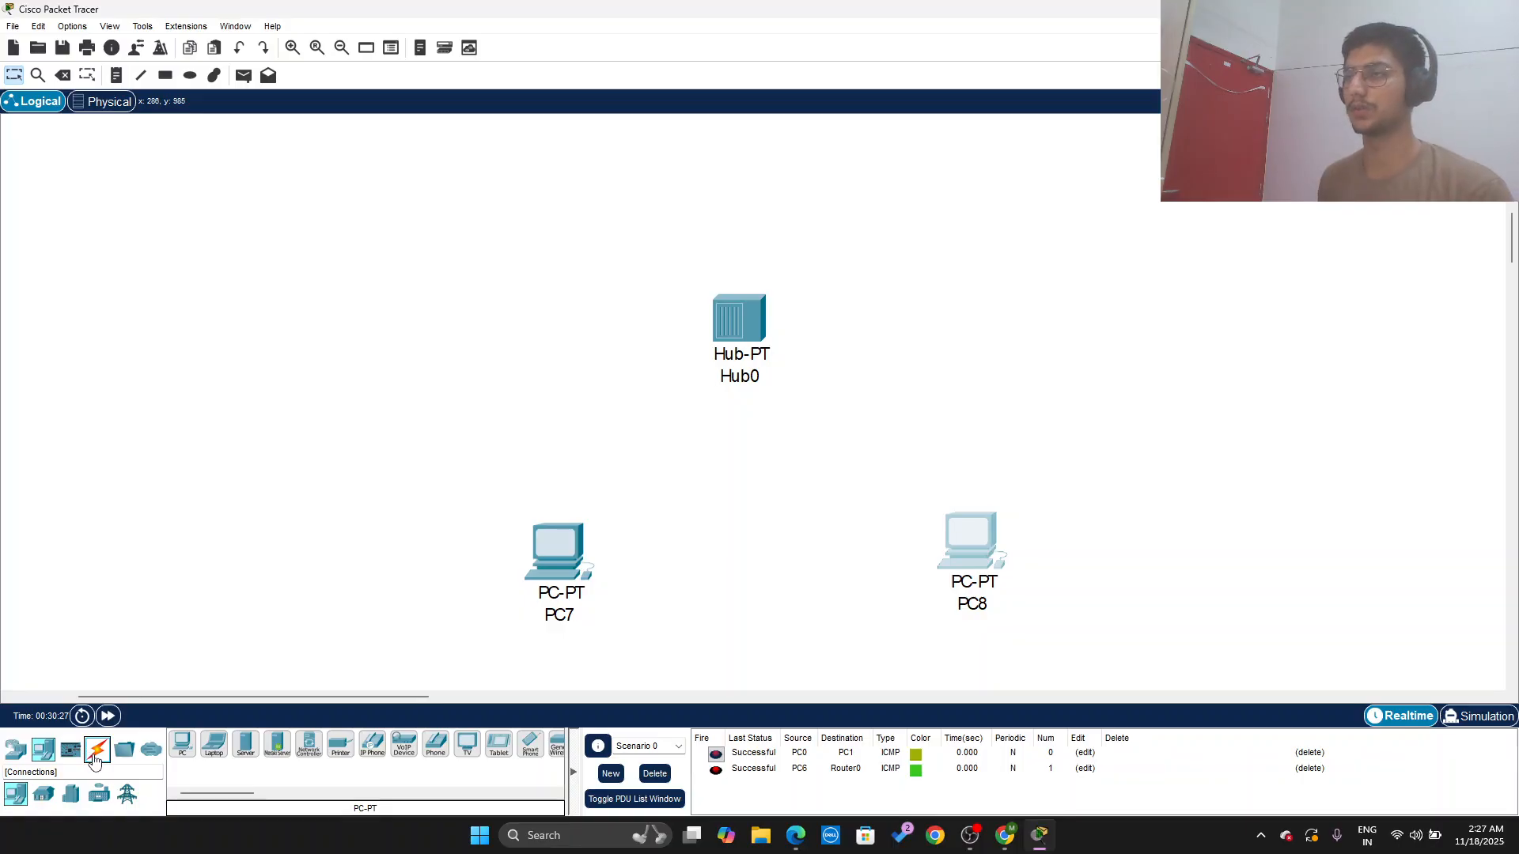
# Step: Connect PC7's FastEthernet0 to Hub0's FastEthernet0 with a copper straight-through cable
pyautogui.click(97, 749)
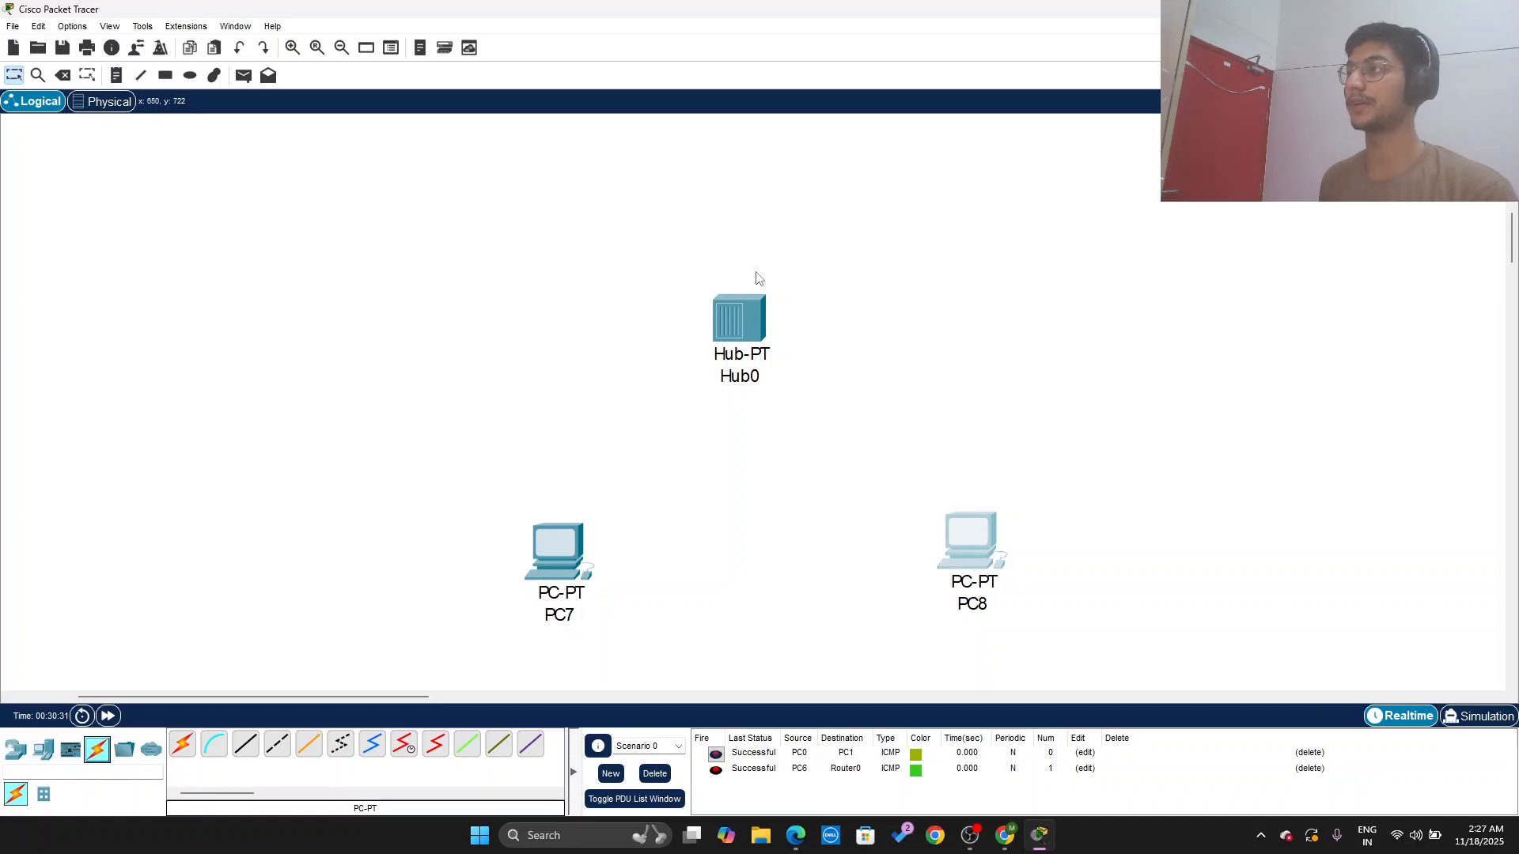
pyautogui.click(246, 745)
pyautogui.click(568, 554)
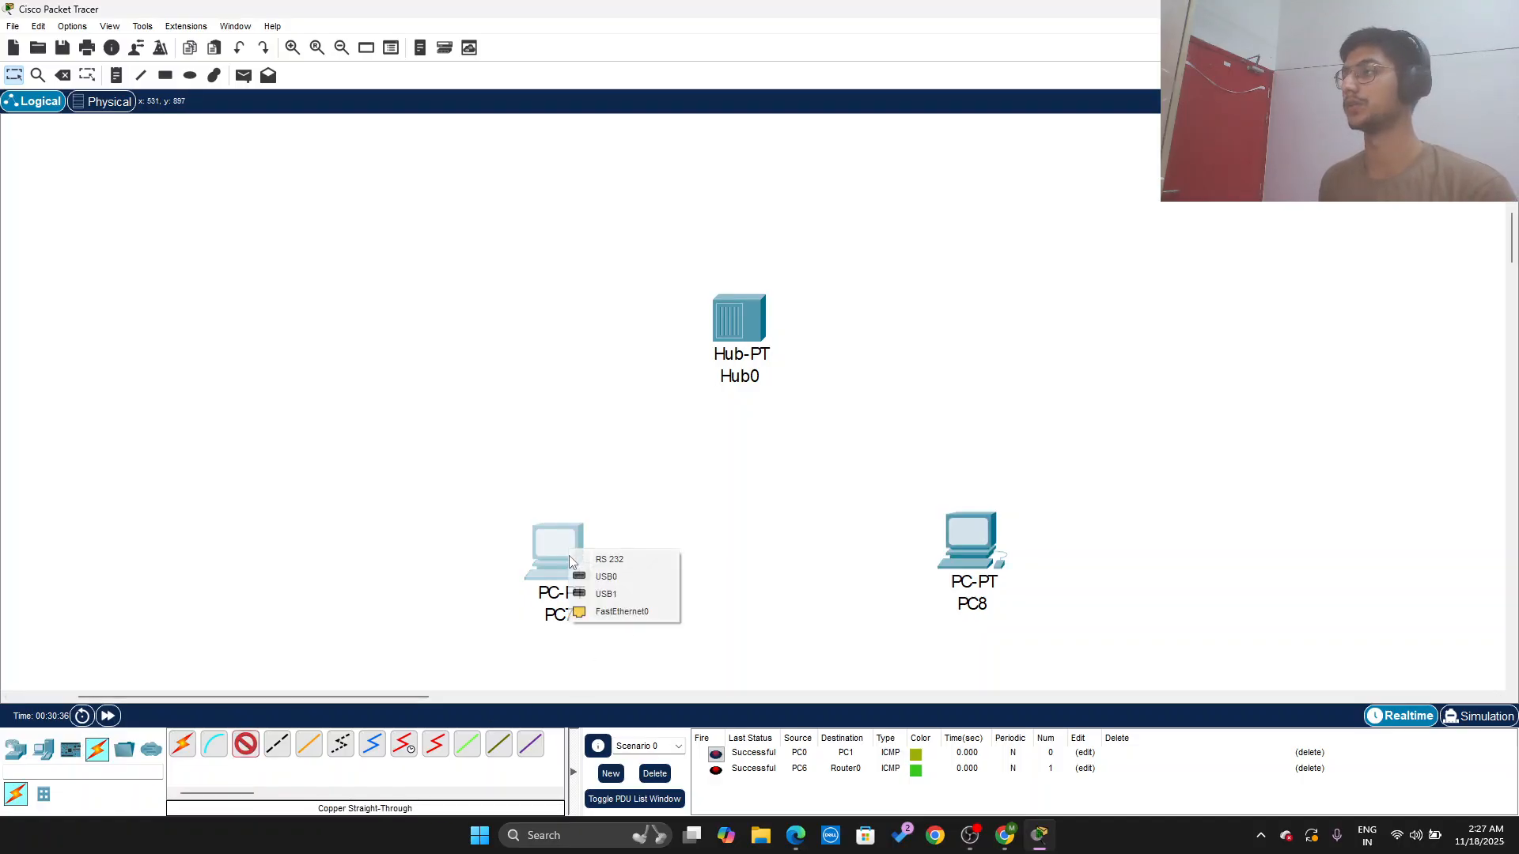
pyautogui.click(633, 612)
pyautogui.click(734, 326)
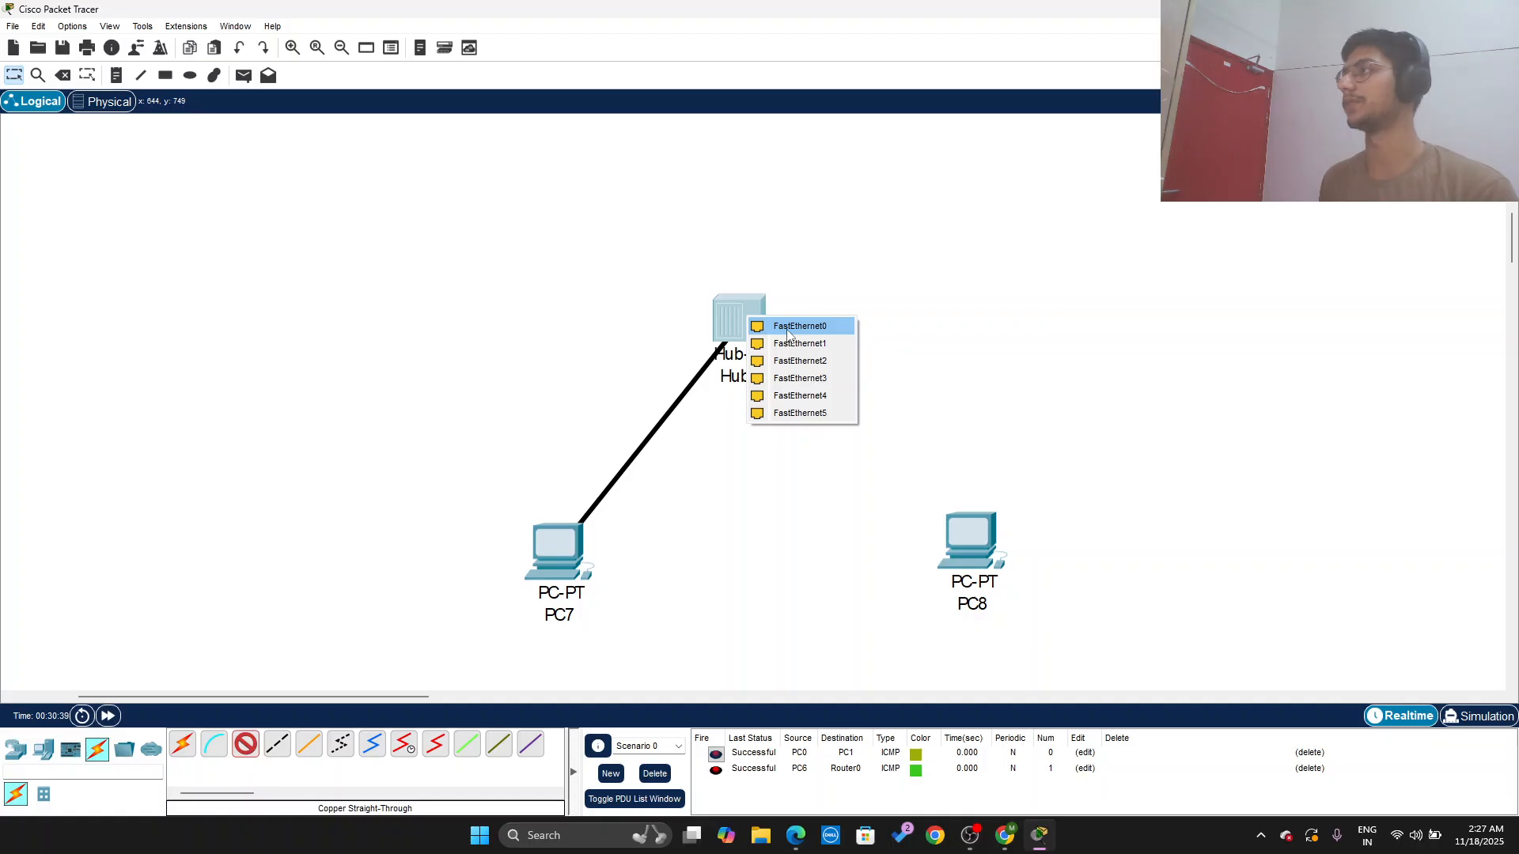
pyautogui.click(789, 328)
# Step: Connect PC8's FastEthernet0 to Hub0's FastEthernet1 with a copper straight-through cable
pyautogui.click(972, 539)
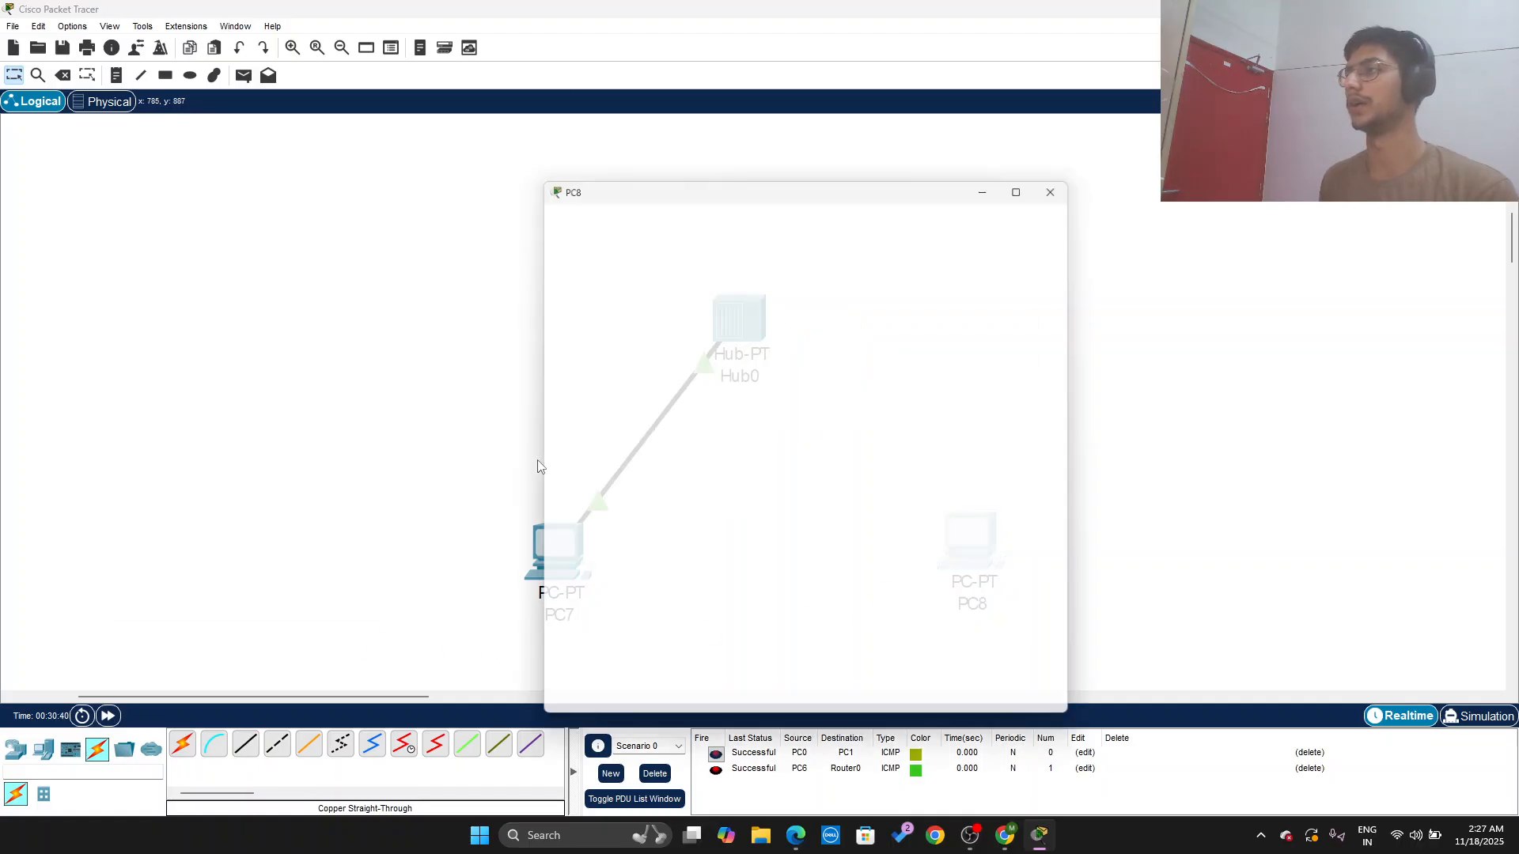
pyautogui.click(1065, 182)
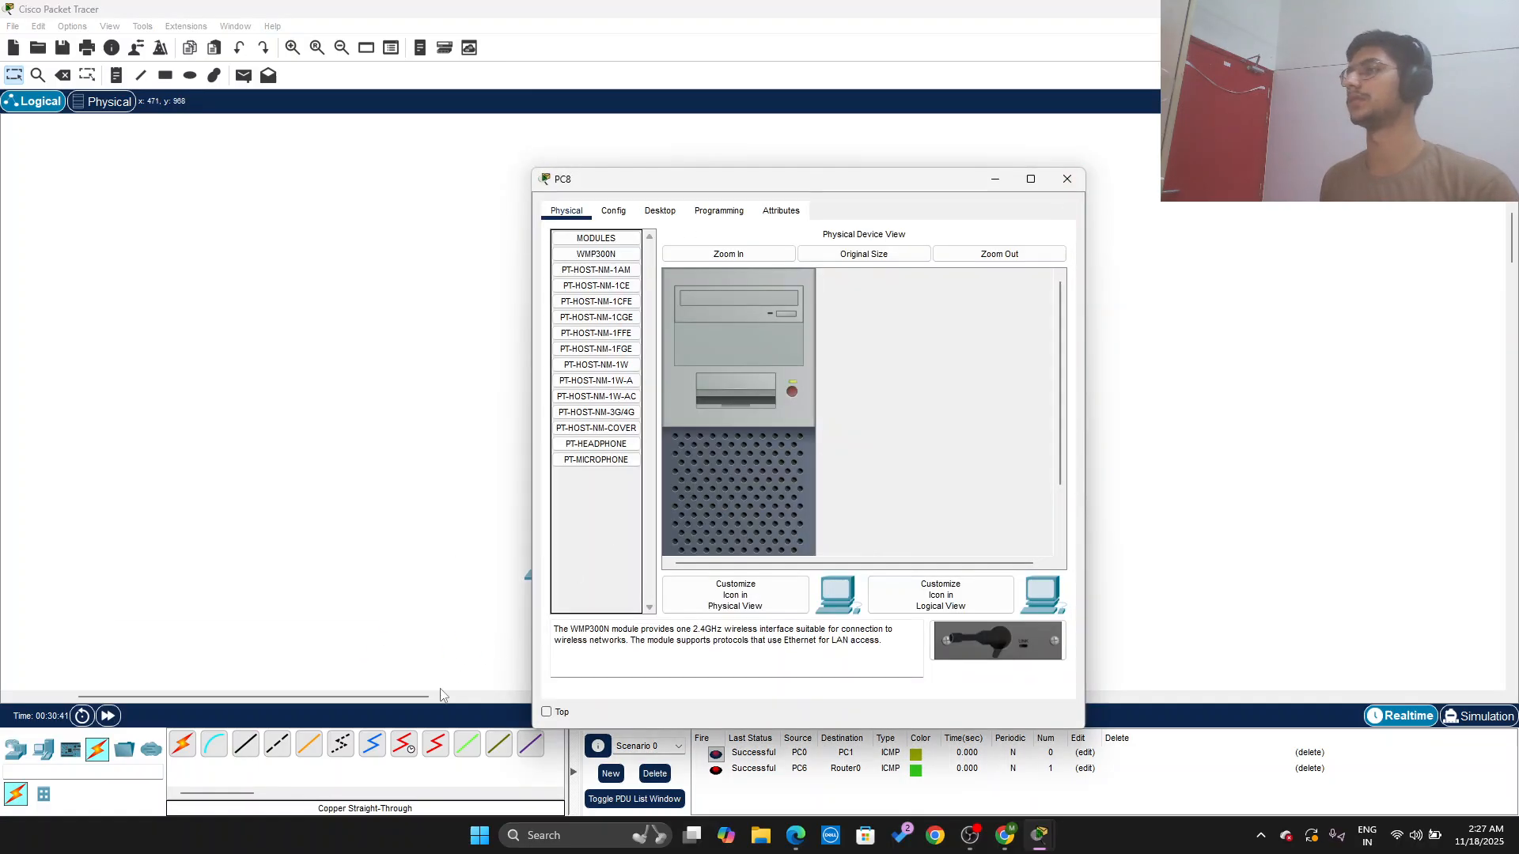
pyautogui.click(246, 745)
pyautogui.click(1000, 556)
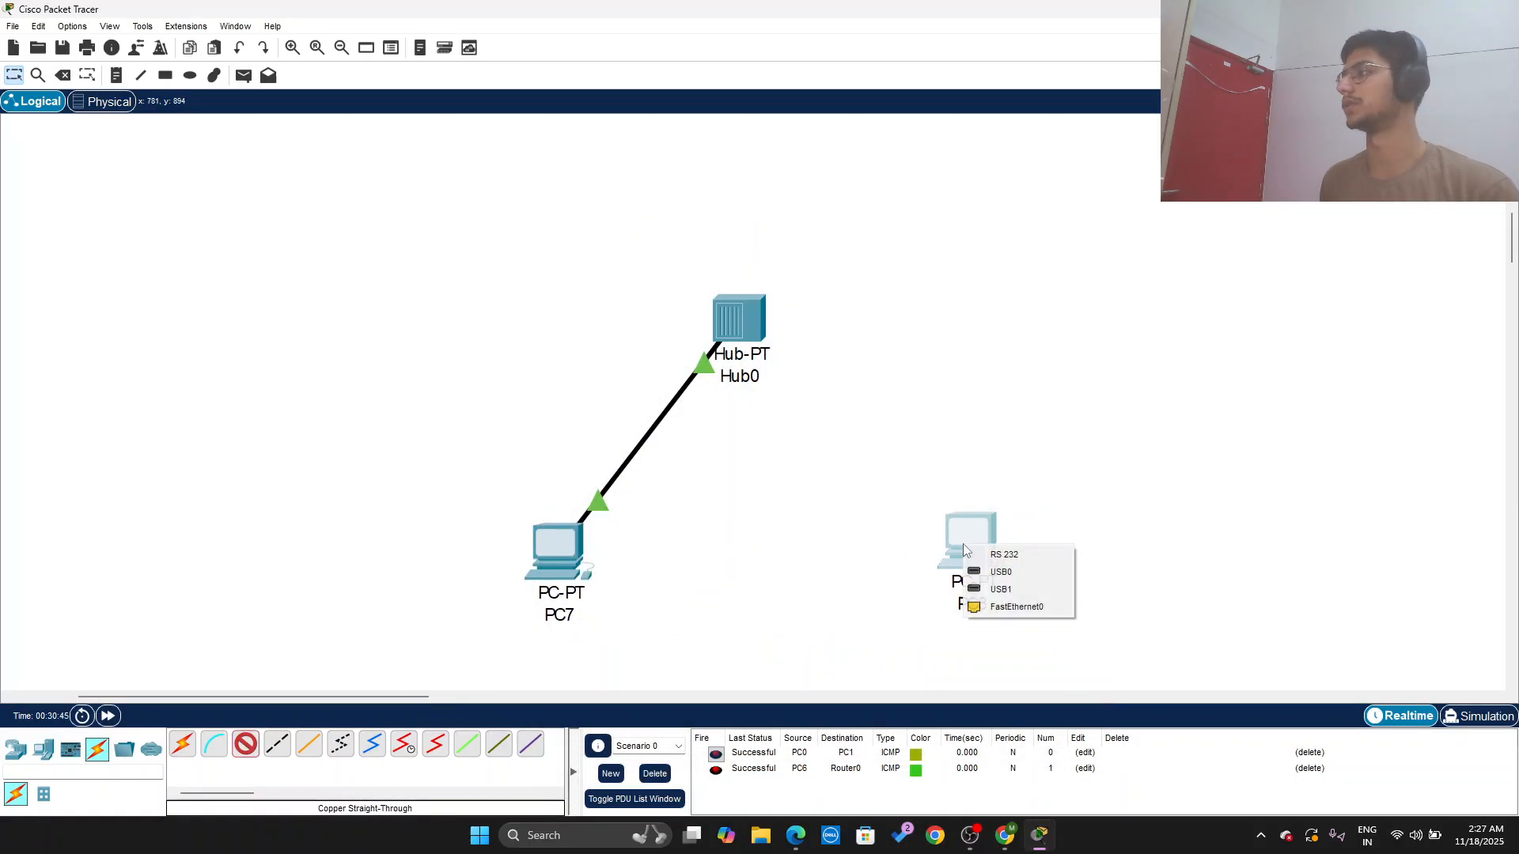
pyautogui.click(1019, 583)
pyautogui.click(742, 322)
pyautogui.click(742, 323)
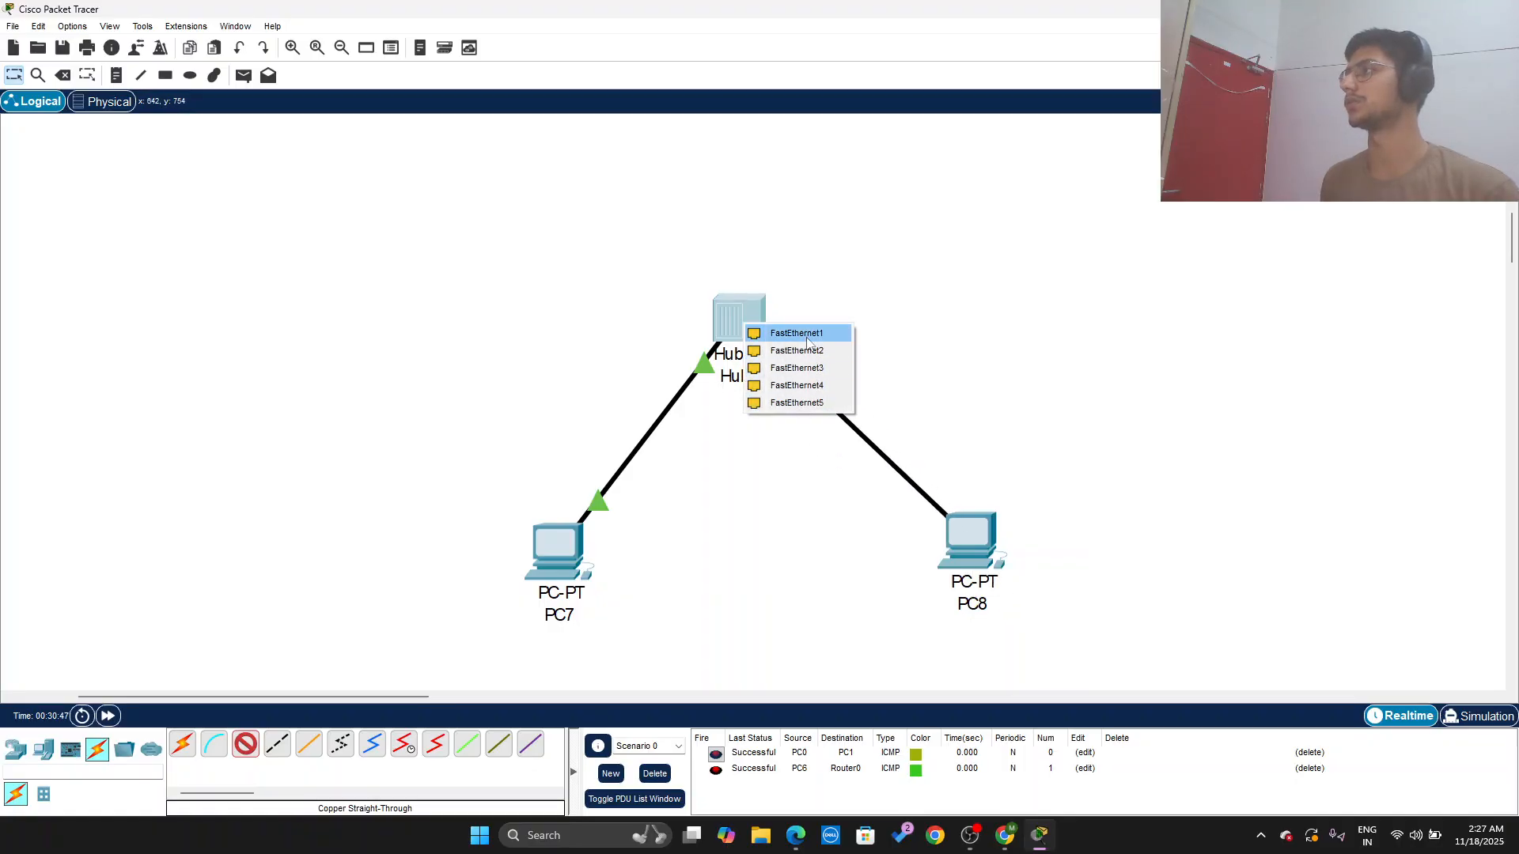
pyautogui.click(799, 331)
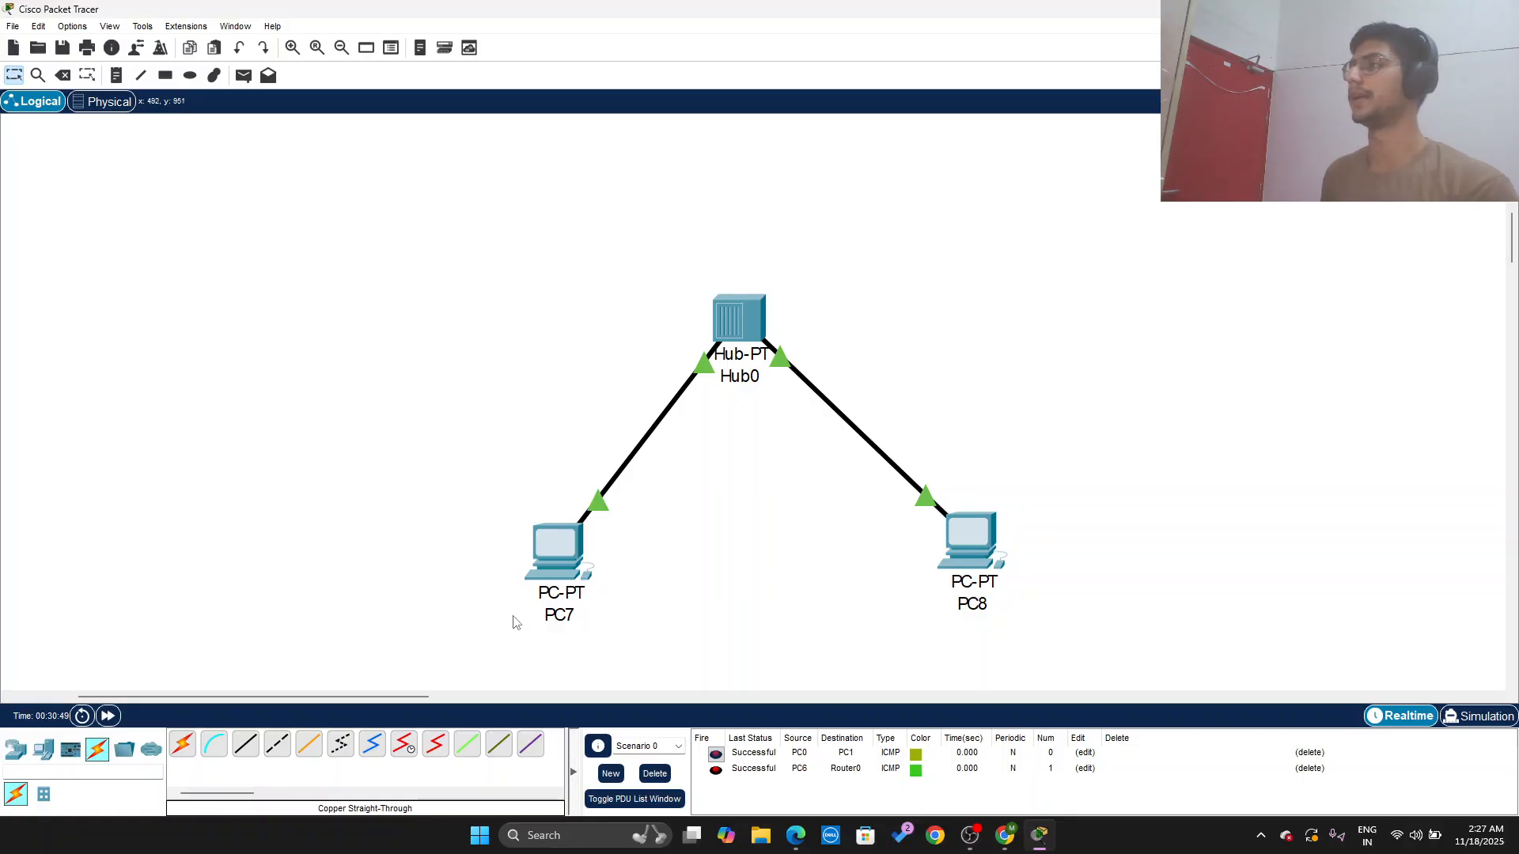
# Step: Move PC7 and PC8 up closer to Hub0 so they sit at roughly the same height
pyautogui.moveTo(708, 391)
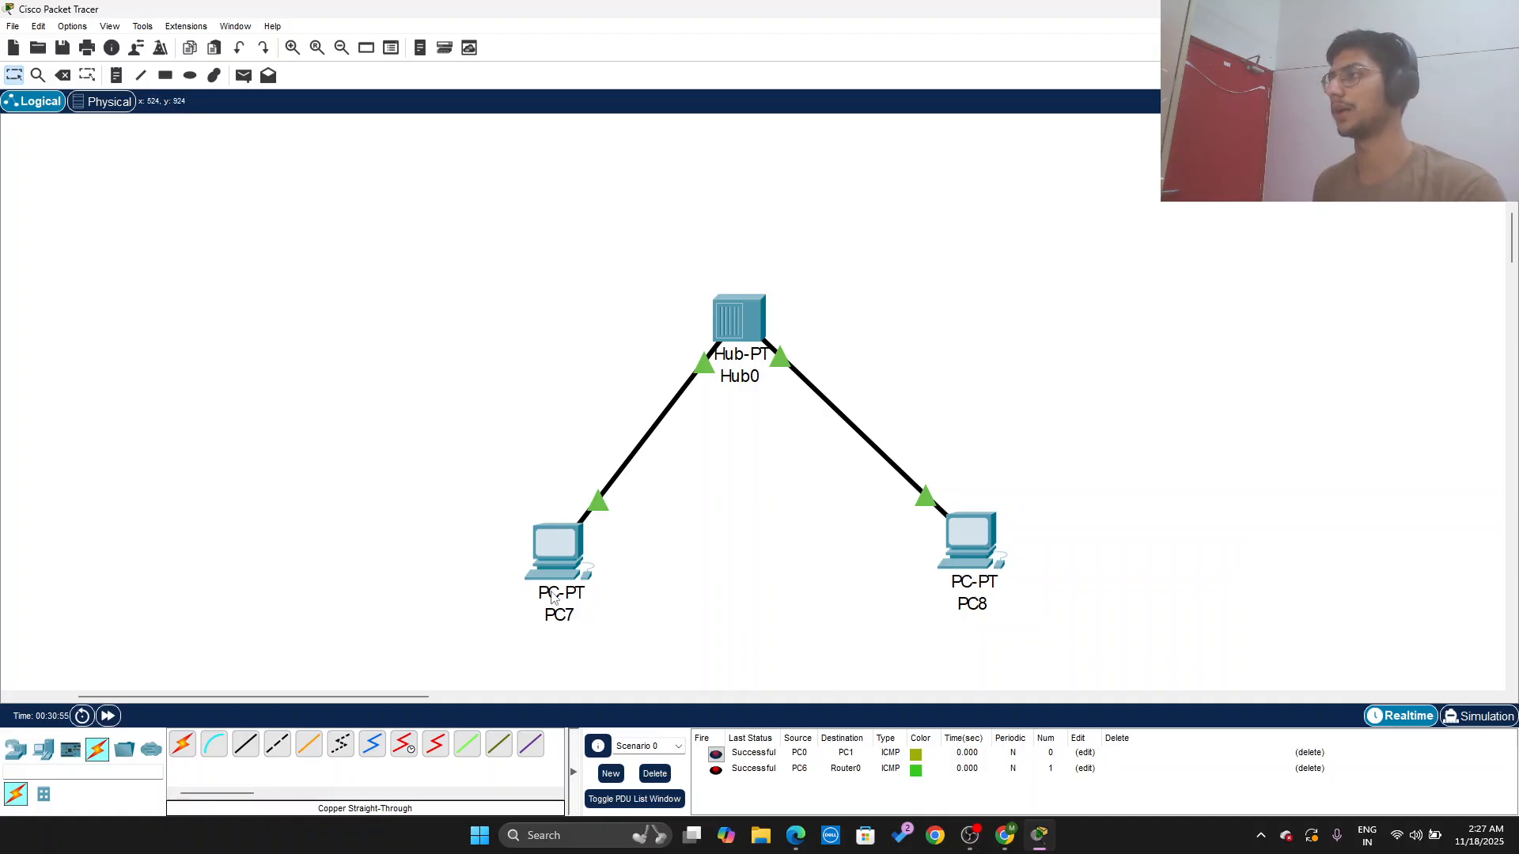
pyautogui.moveTo(557, 561); pyautogui.dragTo(530, 511)
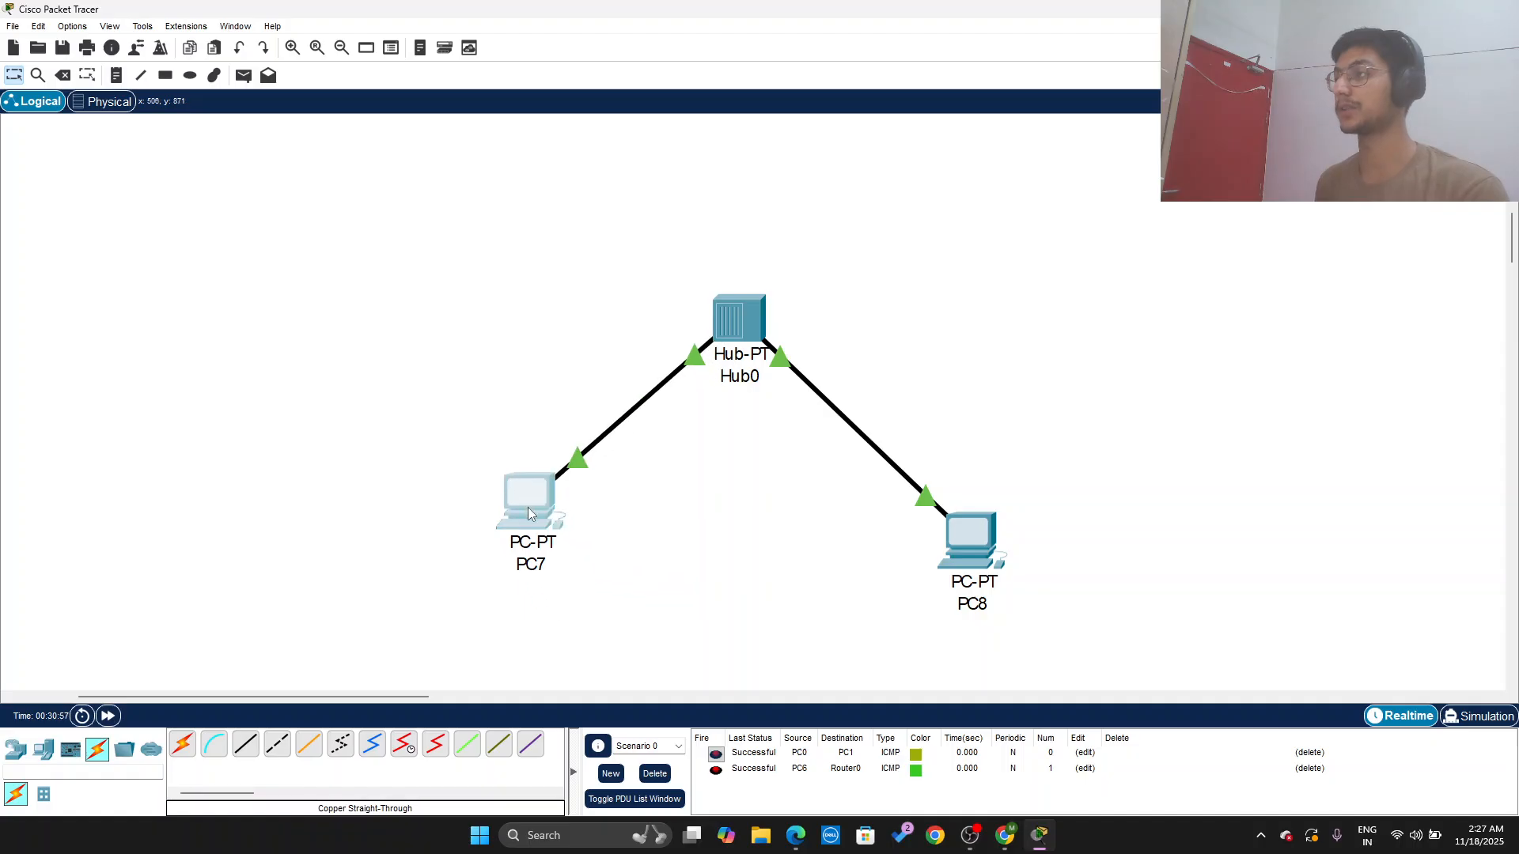
pyautogui.moveTo(970, 535); pyautogui.dragTo(971, 499)
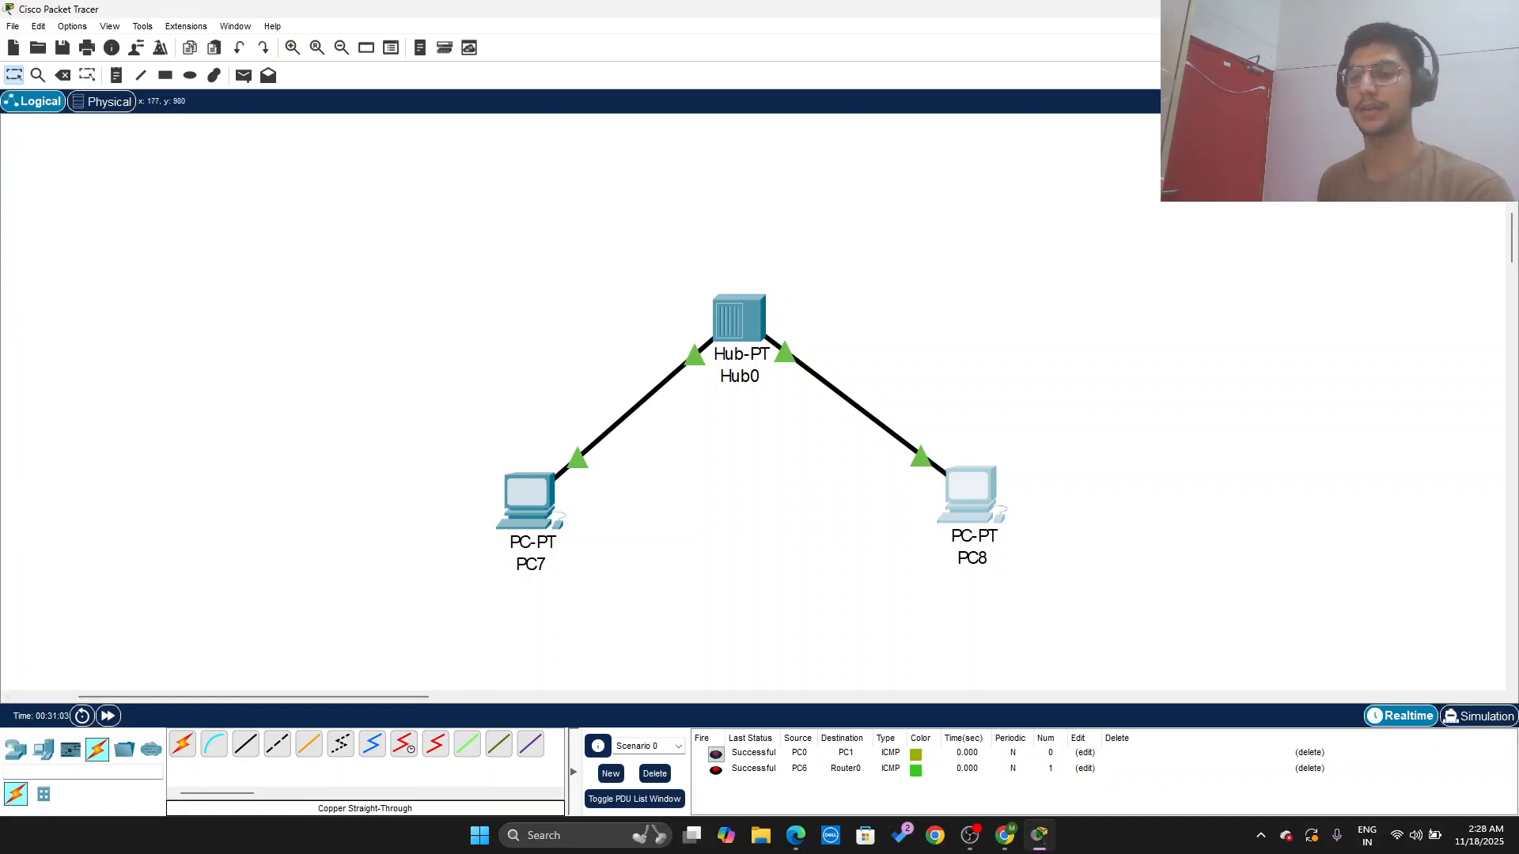
pyautogui.scroll(5, 795, 289)
pyautogui.scroll(-5, 783, 332)
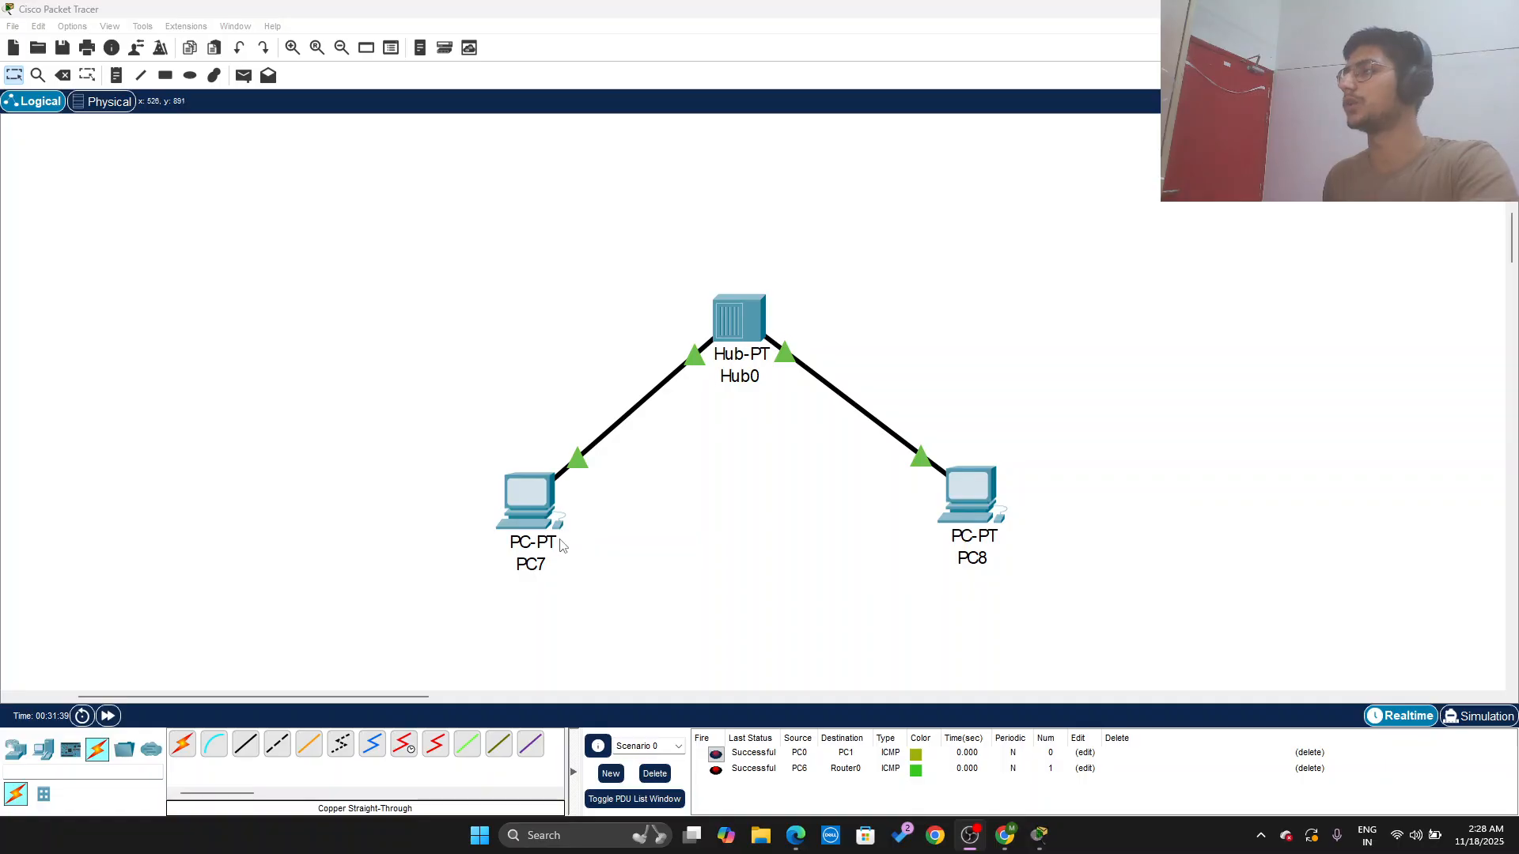
# Step: Send a simple PDU from PC7 to PC8 and check its entry in the PDU list
pyautogui.click(243, 75)
pyautogui.click(525, 496)
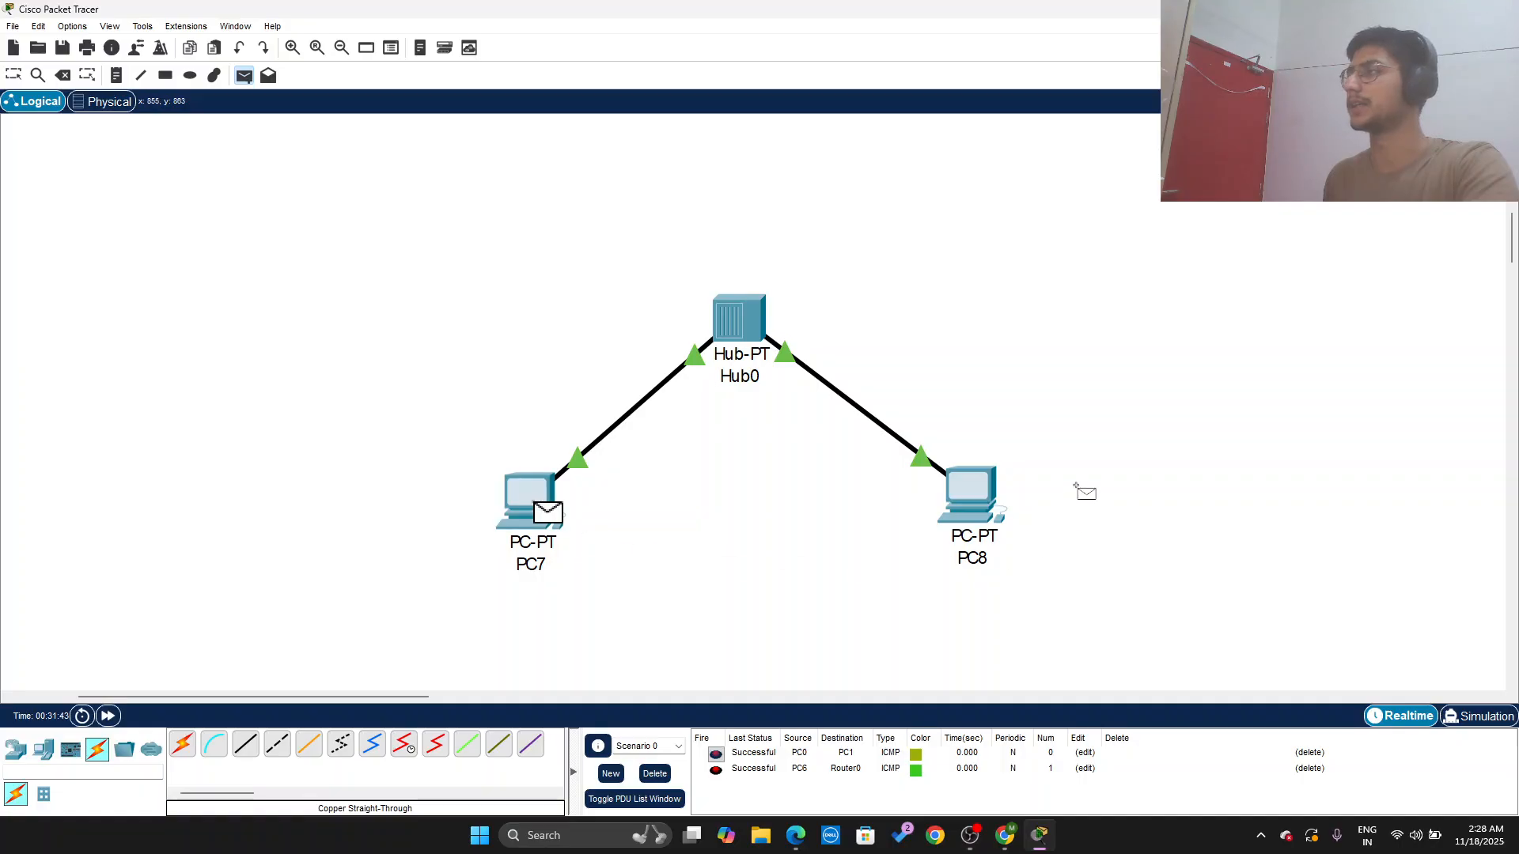
pyautogui.click(965, 492)
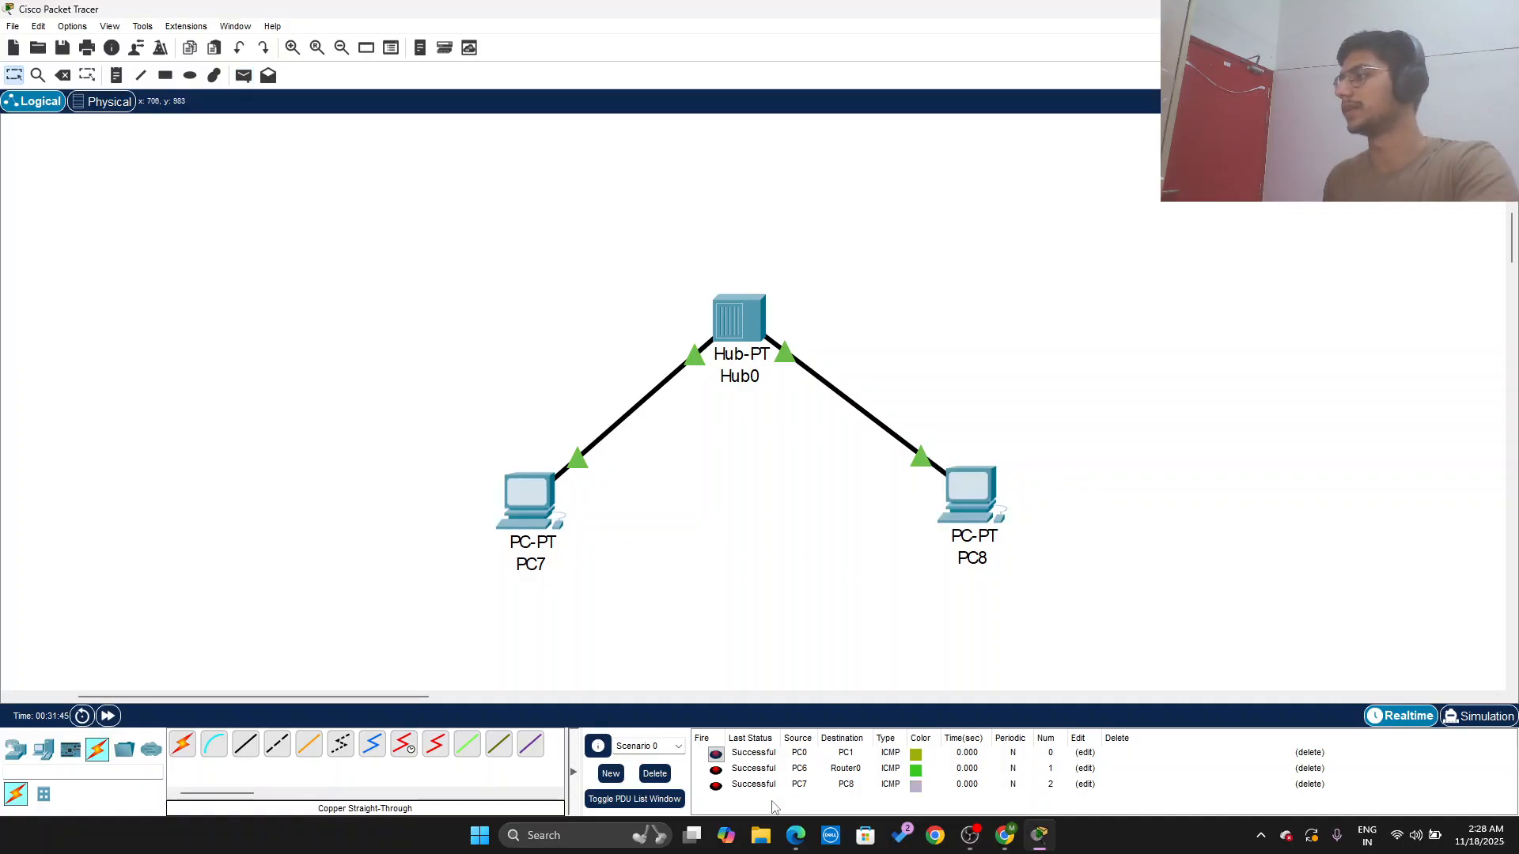
pyautogui.click(891, 787)
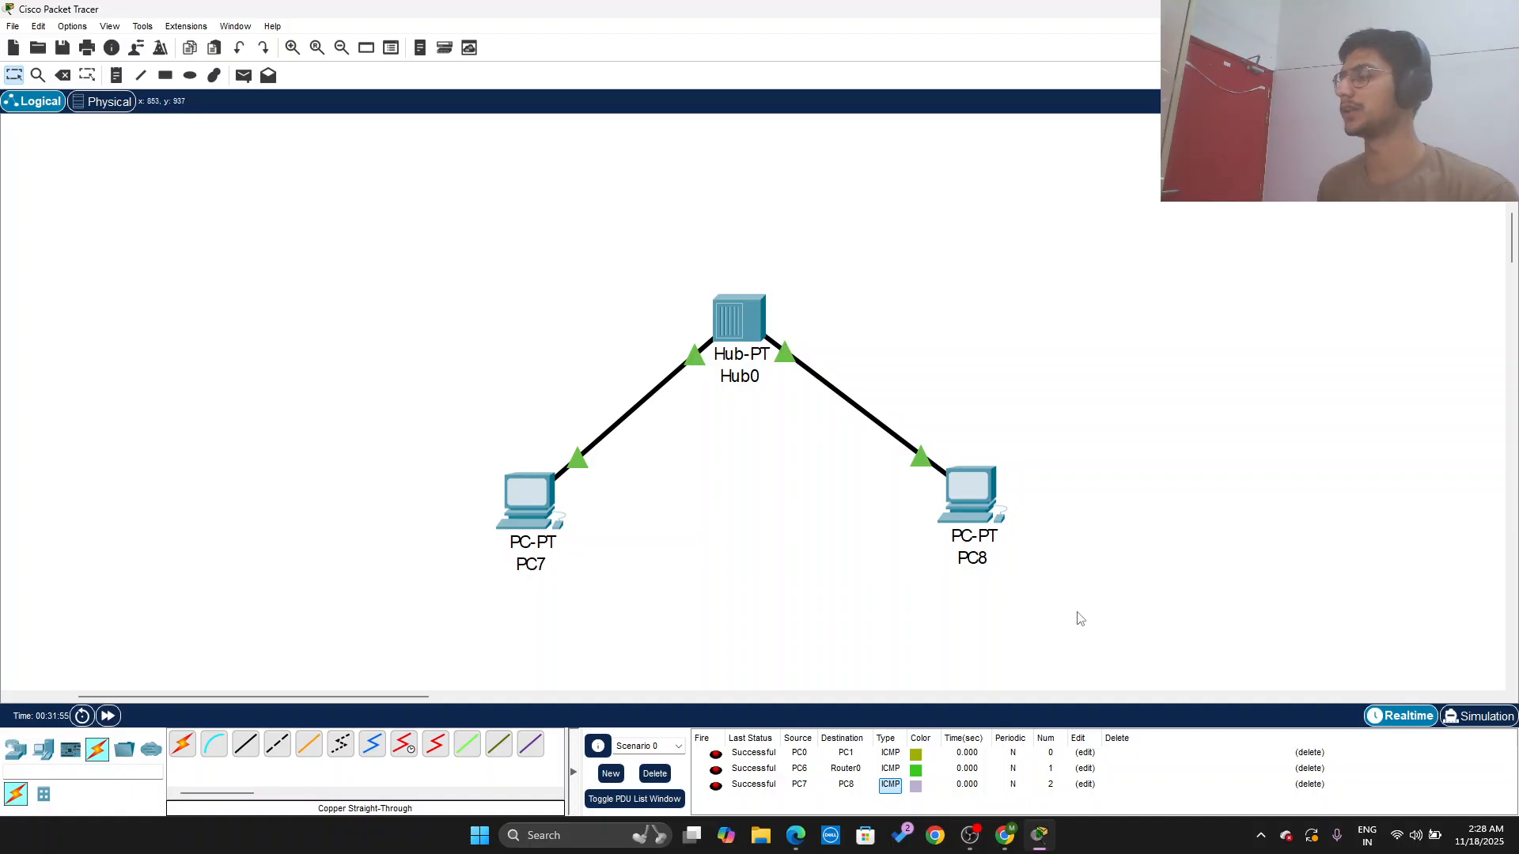
# Step: Switch to Simulation mode, play the PDU's transmission through Hub0 and increase the playback speed
pyautogui.click(1475, 716)
pyautogui.scroll(-1, 820, 513)
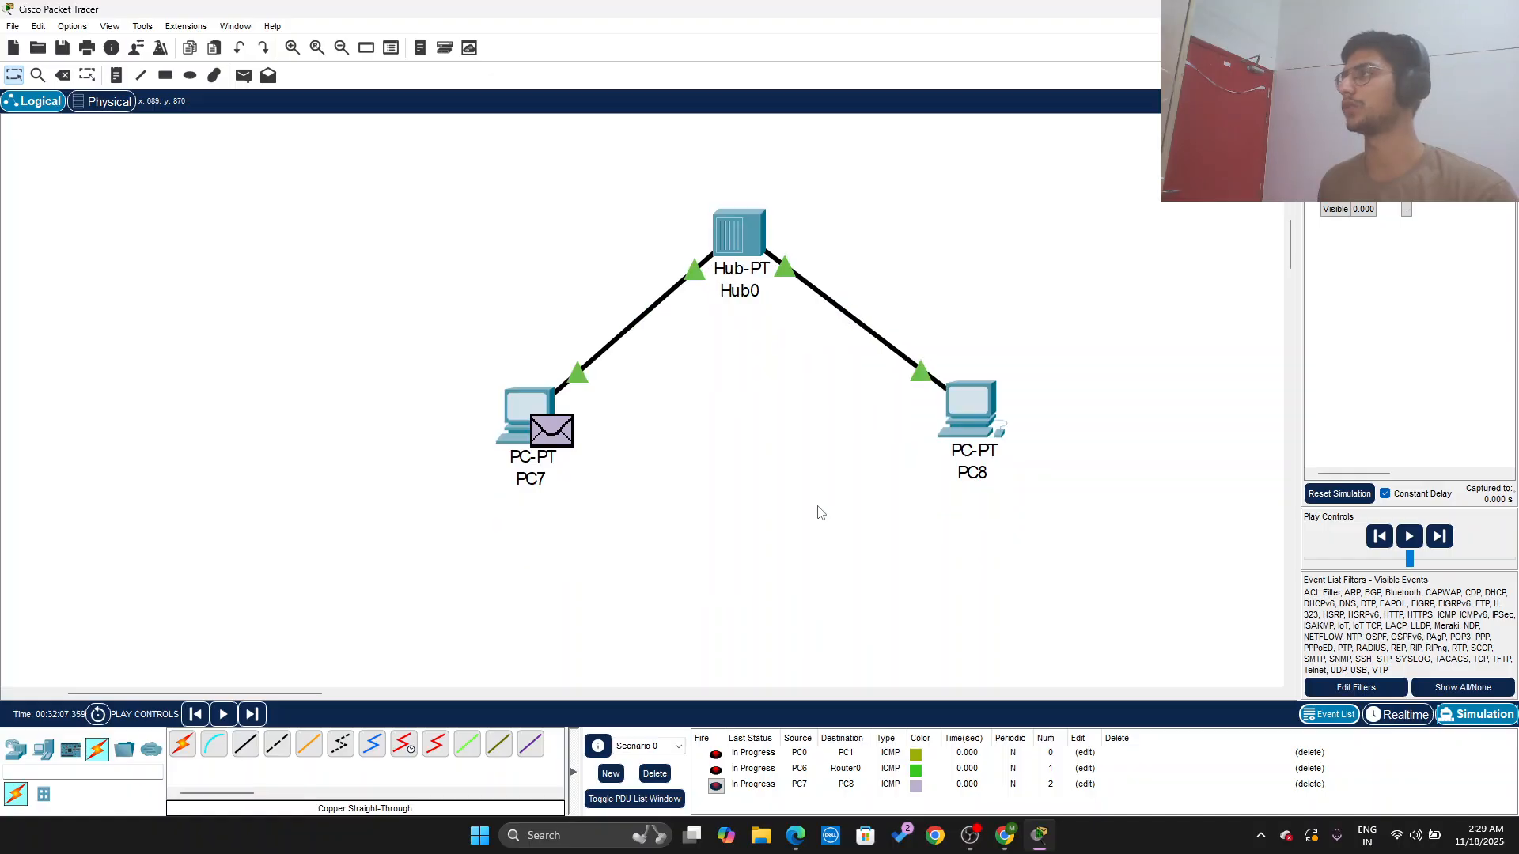
pyautogui.scroll(1, 874, 514)
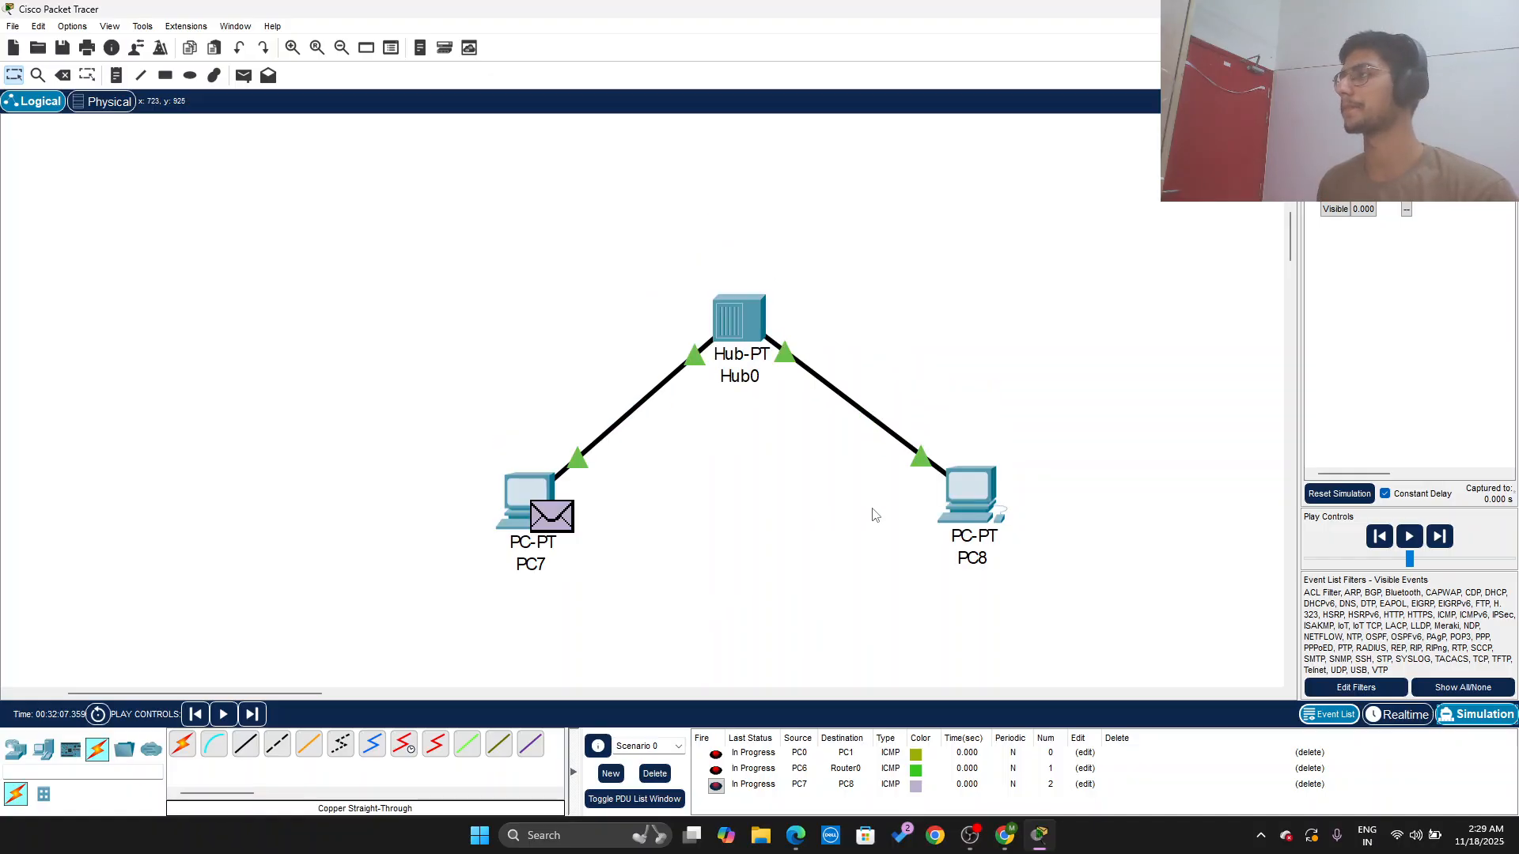
pyautogui.click(1408, 536)
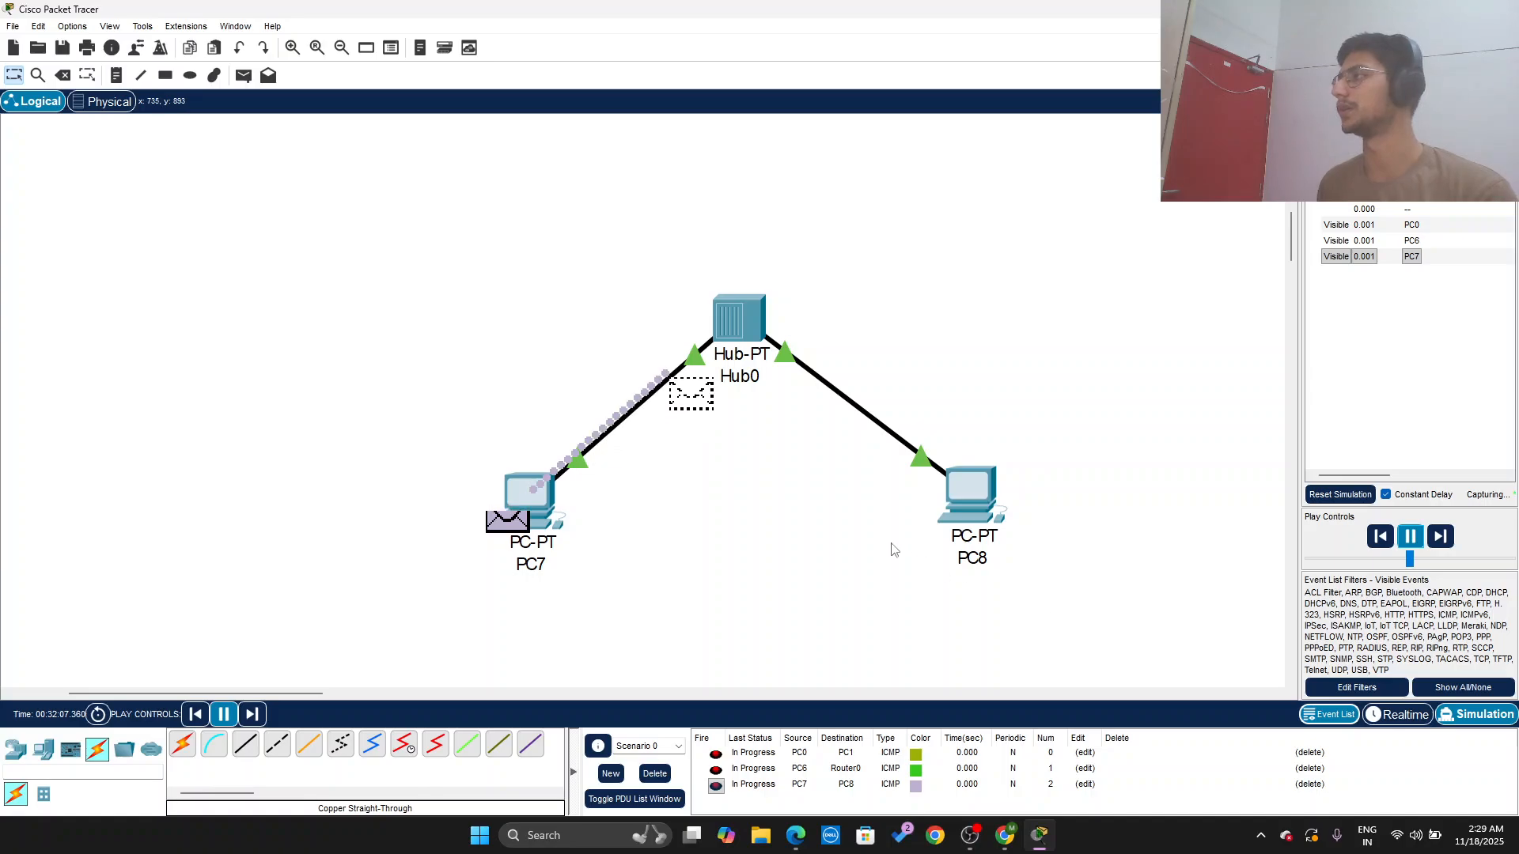
pyautogui.click(1409, 559)
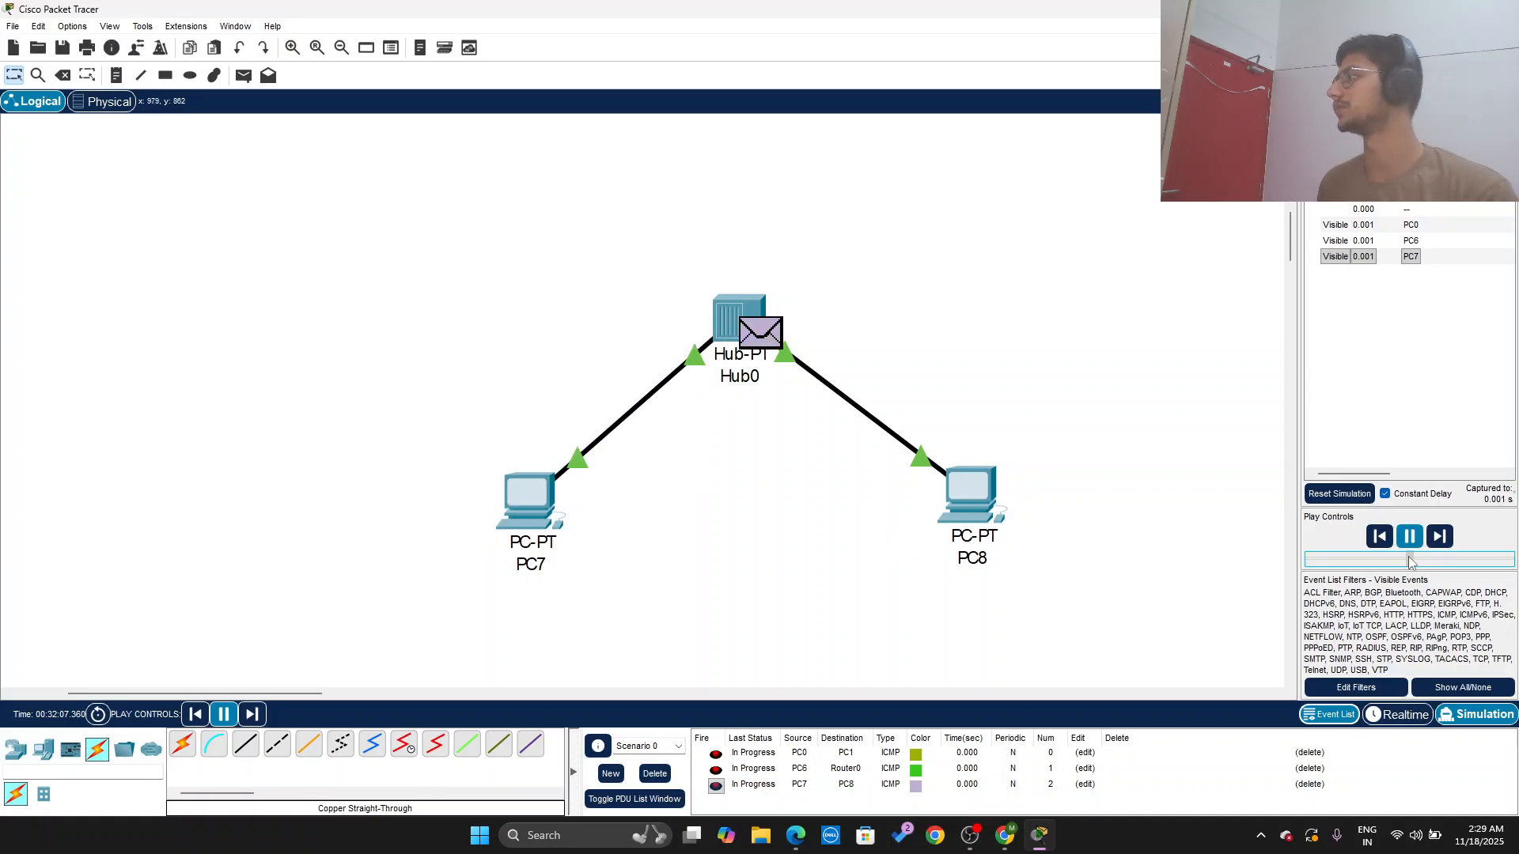
pyautogui.moveTo(1423, 562); pyautogui.dragTo(1459, 564)
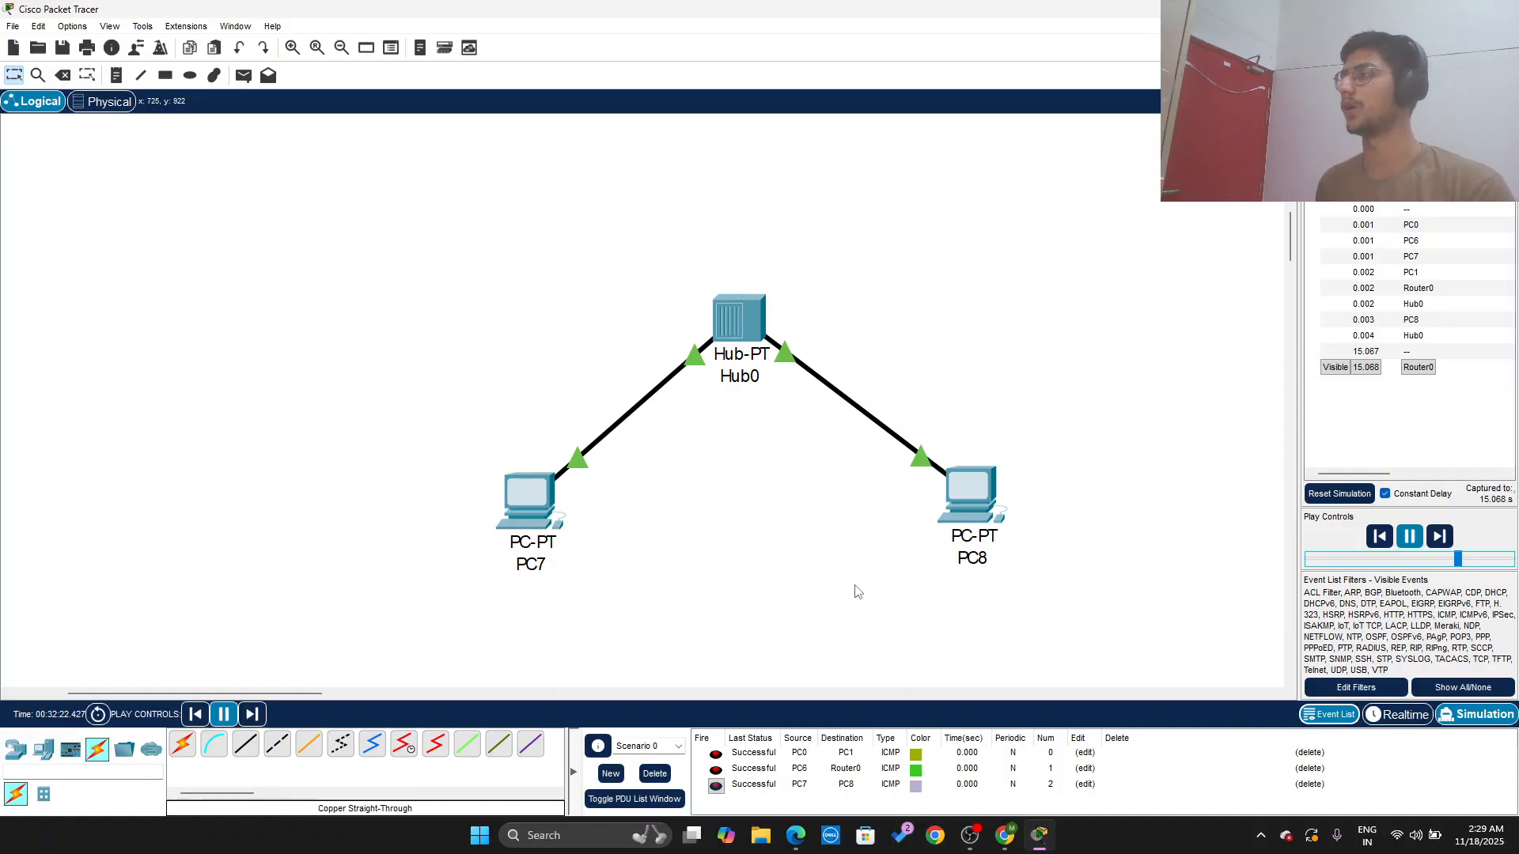
# Step: Switch to the assignment PDF in the browser and read Q5's diagram of two PCs connected with a switch
pyautogui.hotkey('alt', 'Tab')
pyautogui.scroll(-6, 720, 514)
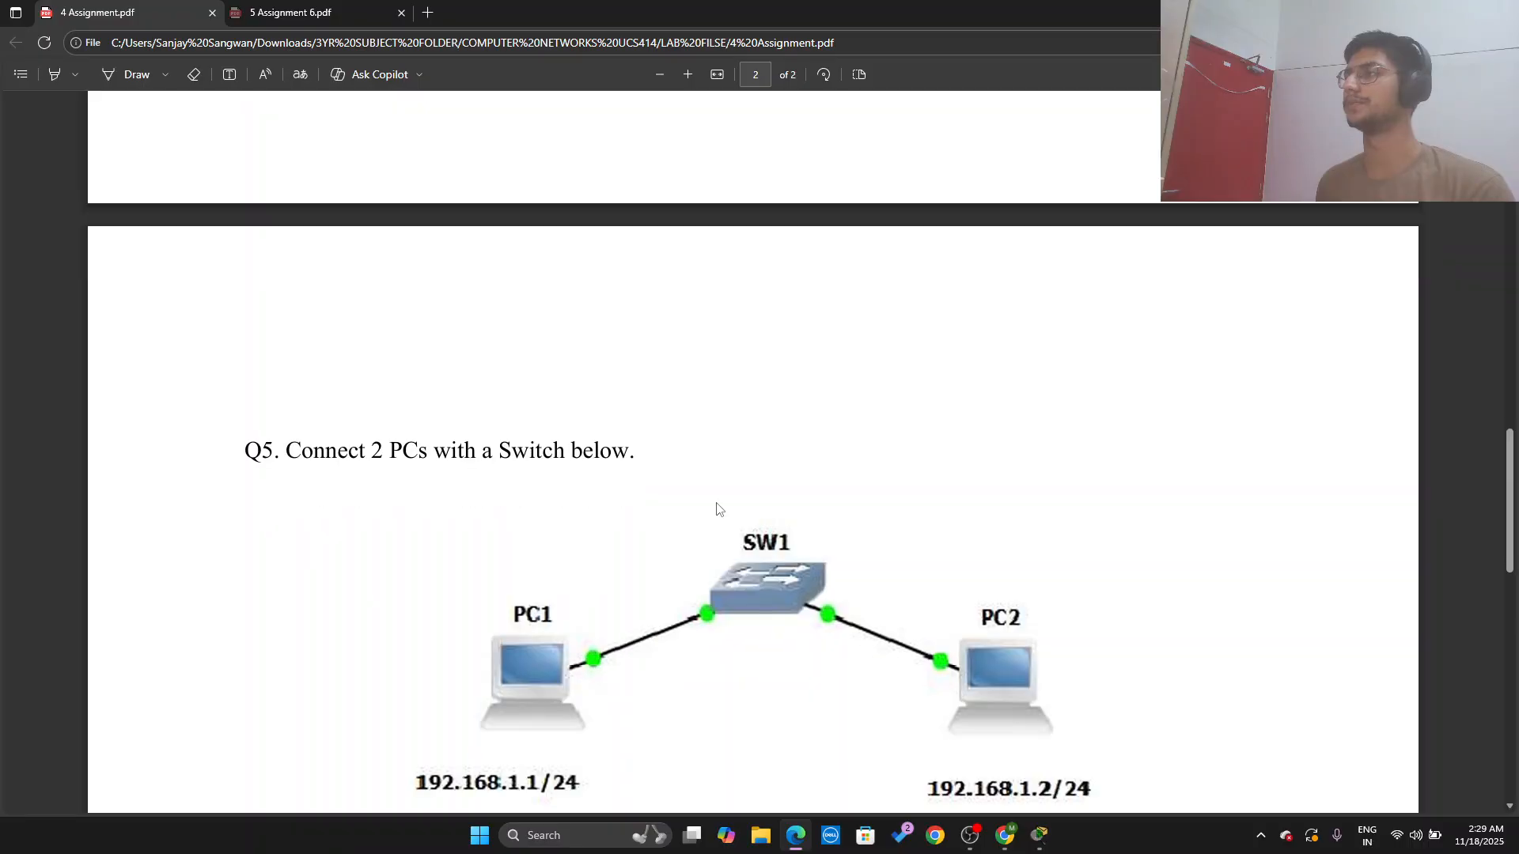
pyautogui.scroll(-1, 719, 508)
pyautogui.scroll(-2, 719, 508)
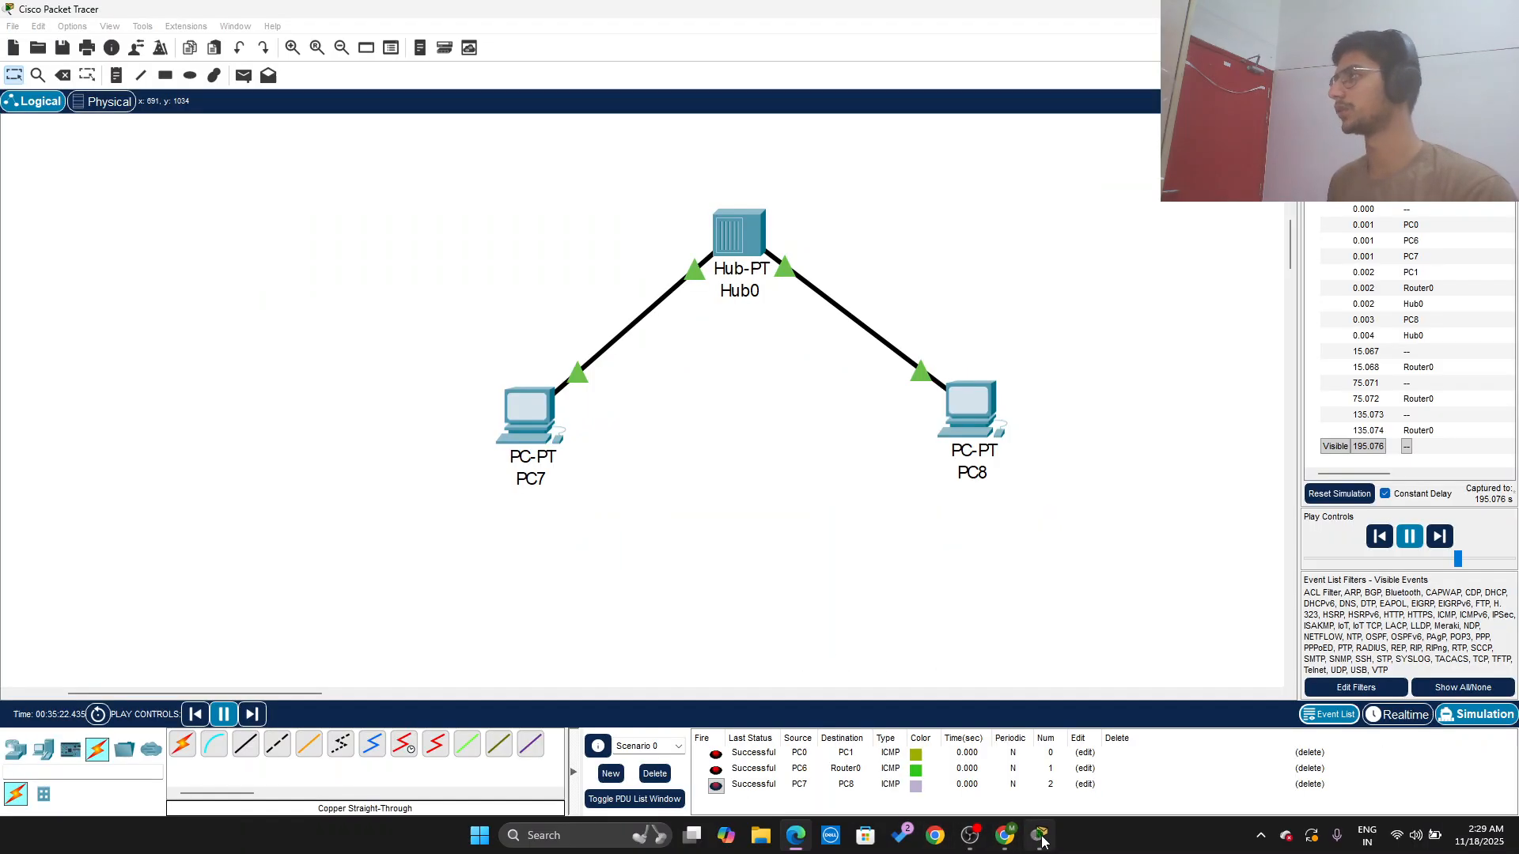
# Step: Return to Packet Tracer and place a 2960 switch in the empty workspace area below PC7 and PC8
pyautogui.click(1038, 835)
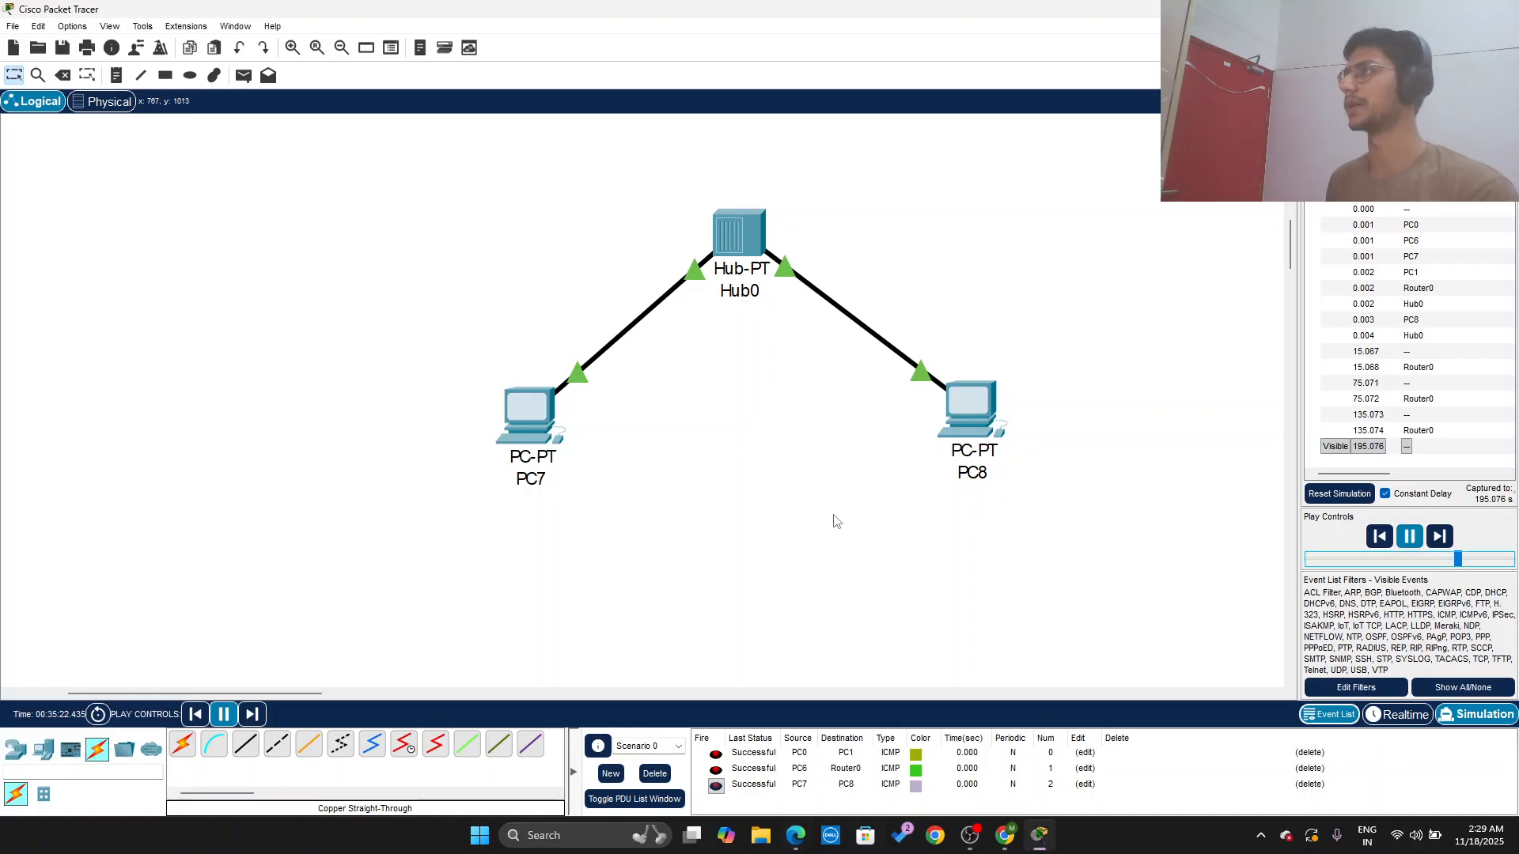
pyautogui.scroll(-3, 721, 466)
pyautogui.scroll(-1, 721, 466)
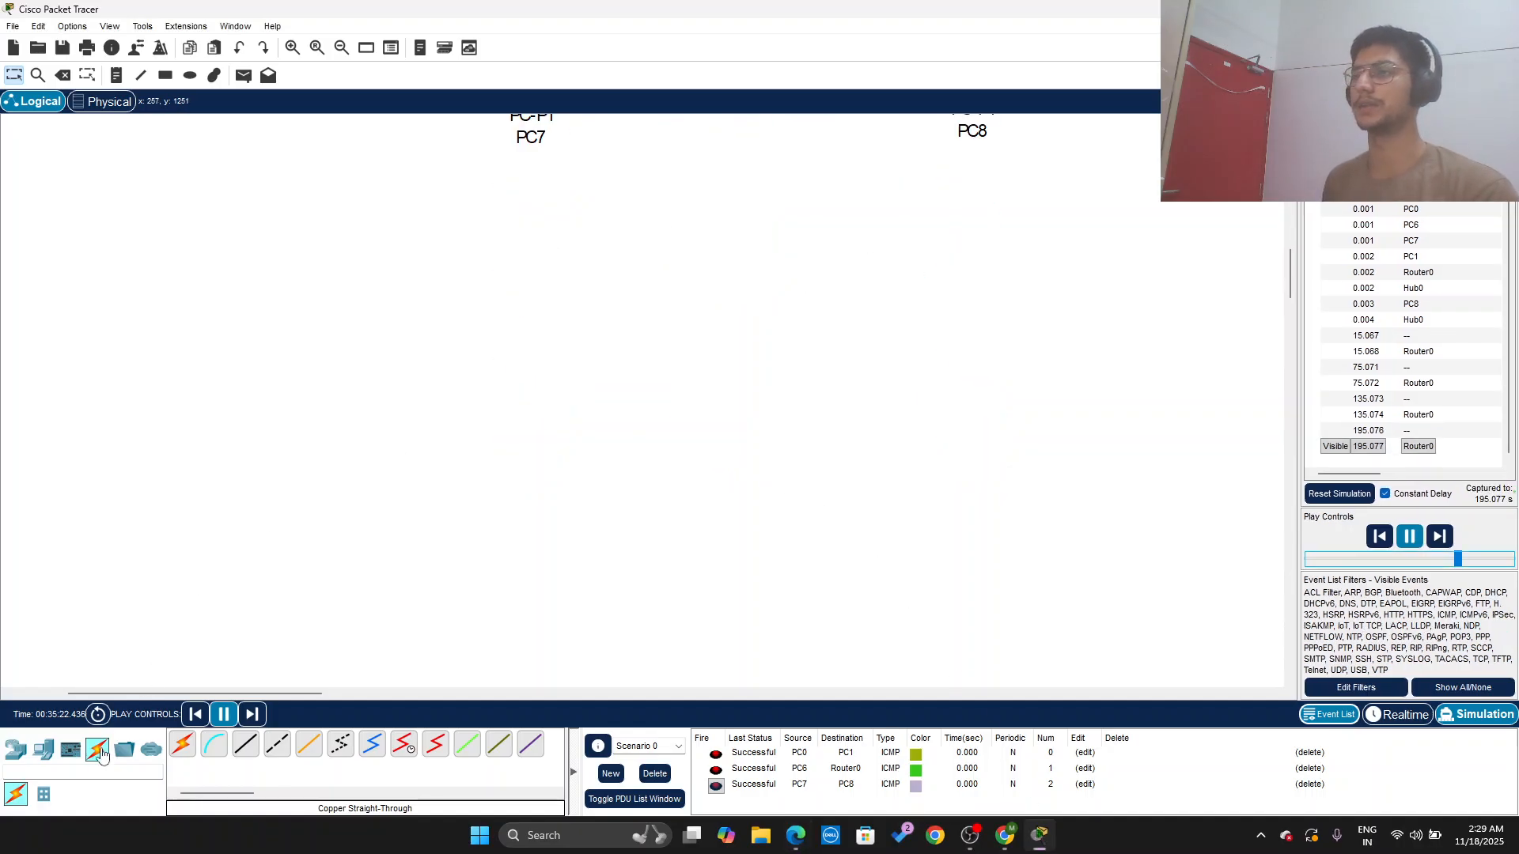
pyautogui.click(15, 749)
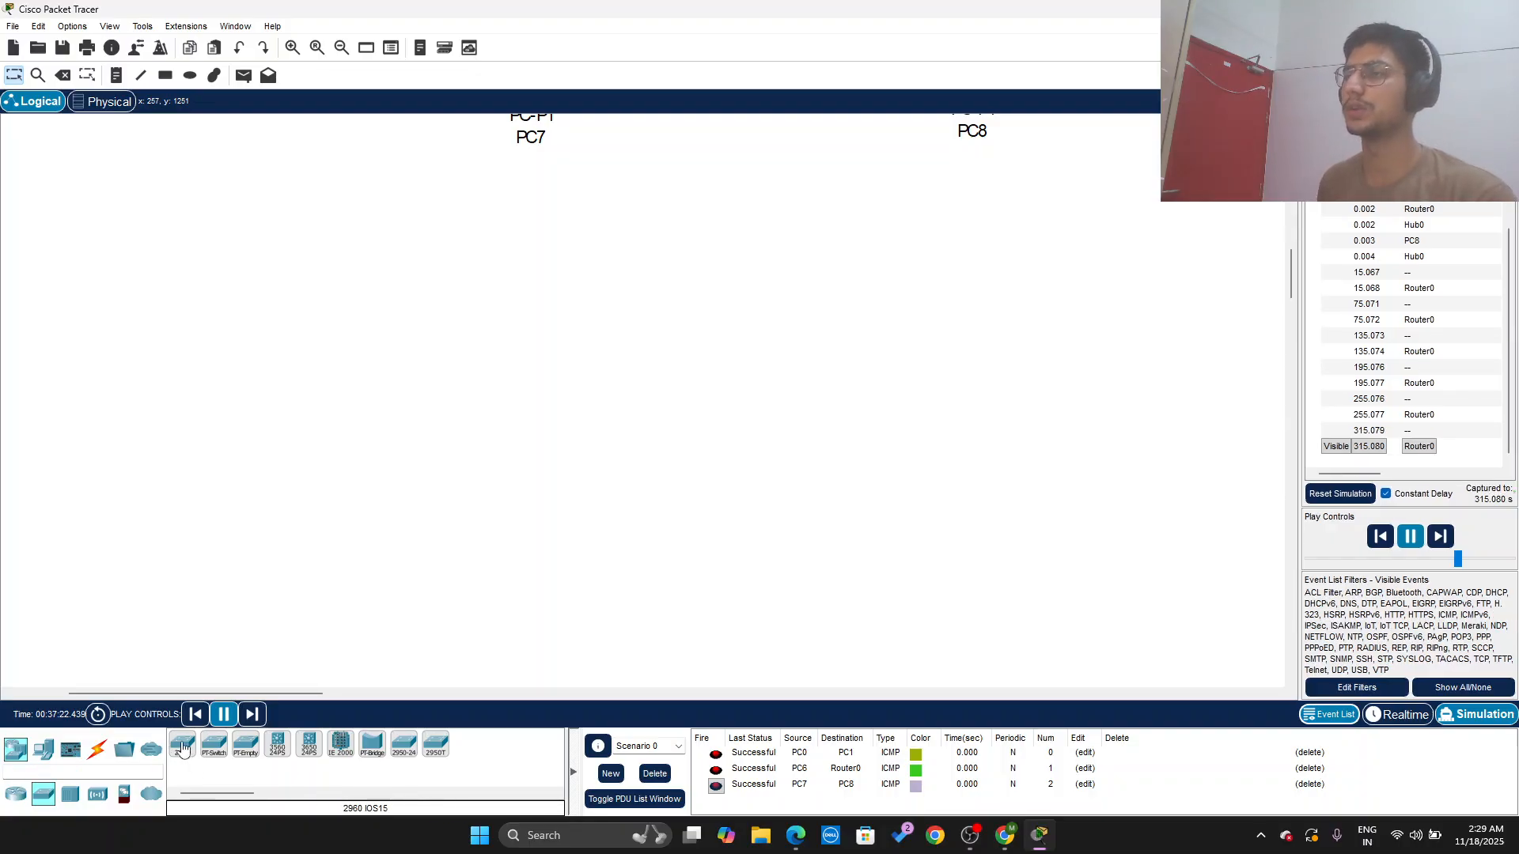
pyautogui.click(186, 753)
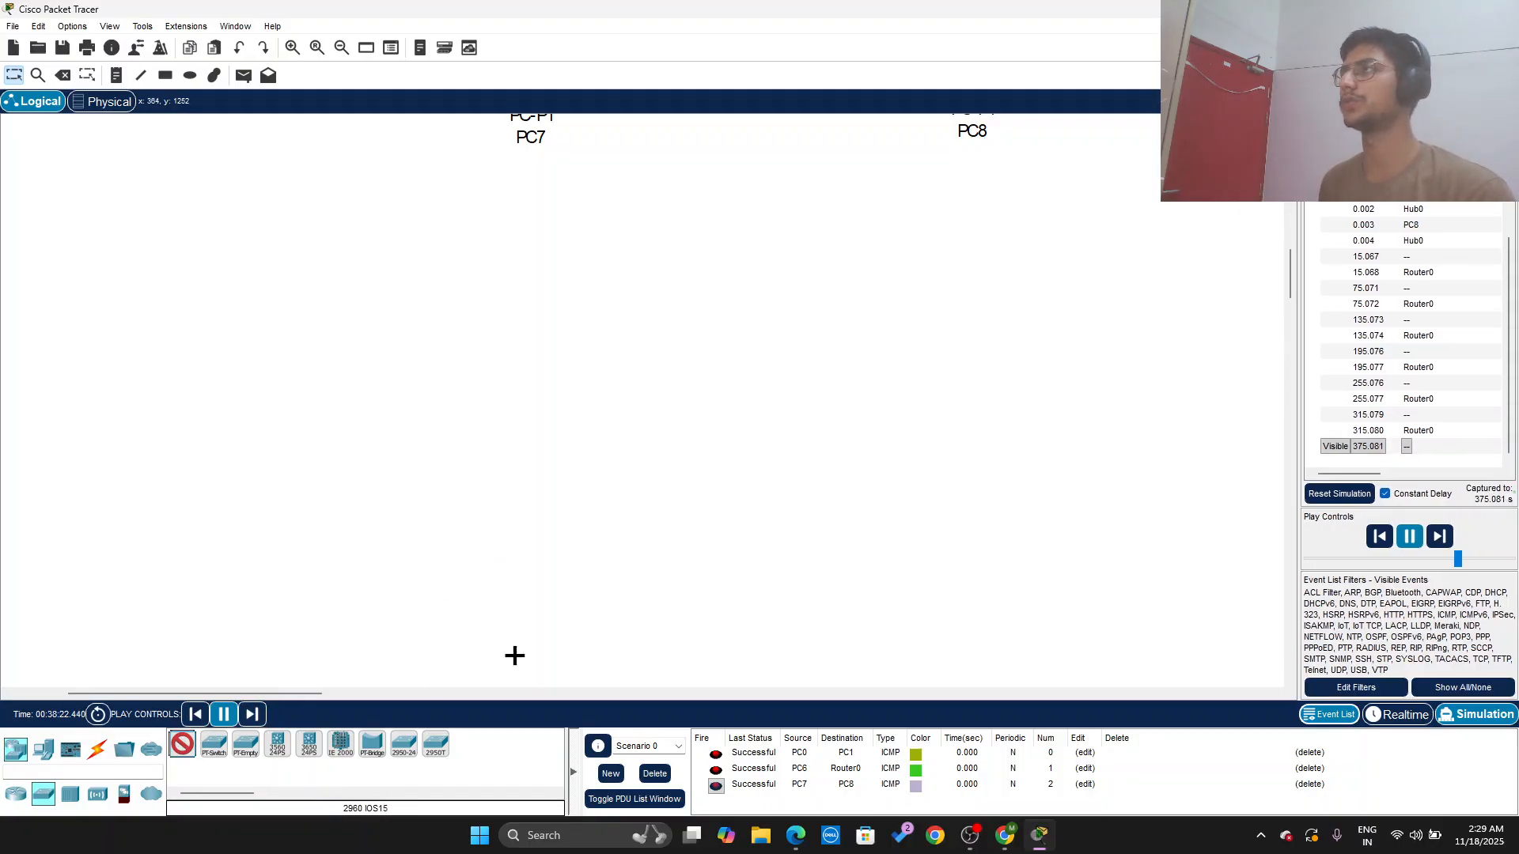
pyautogui.click(709, 333)
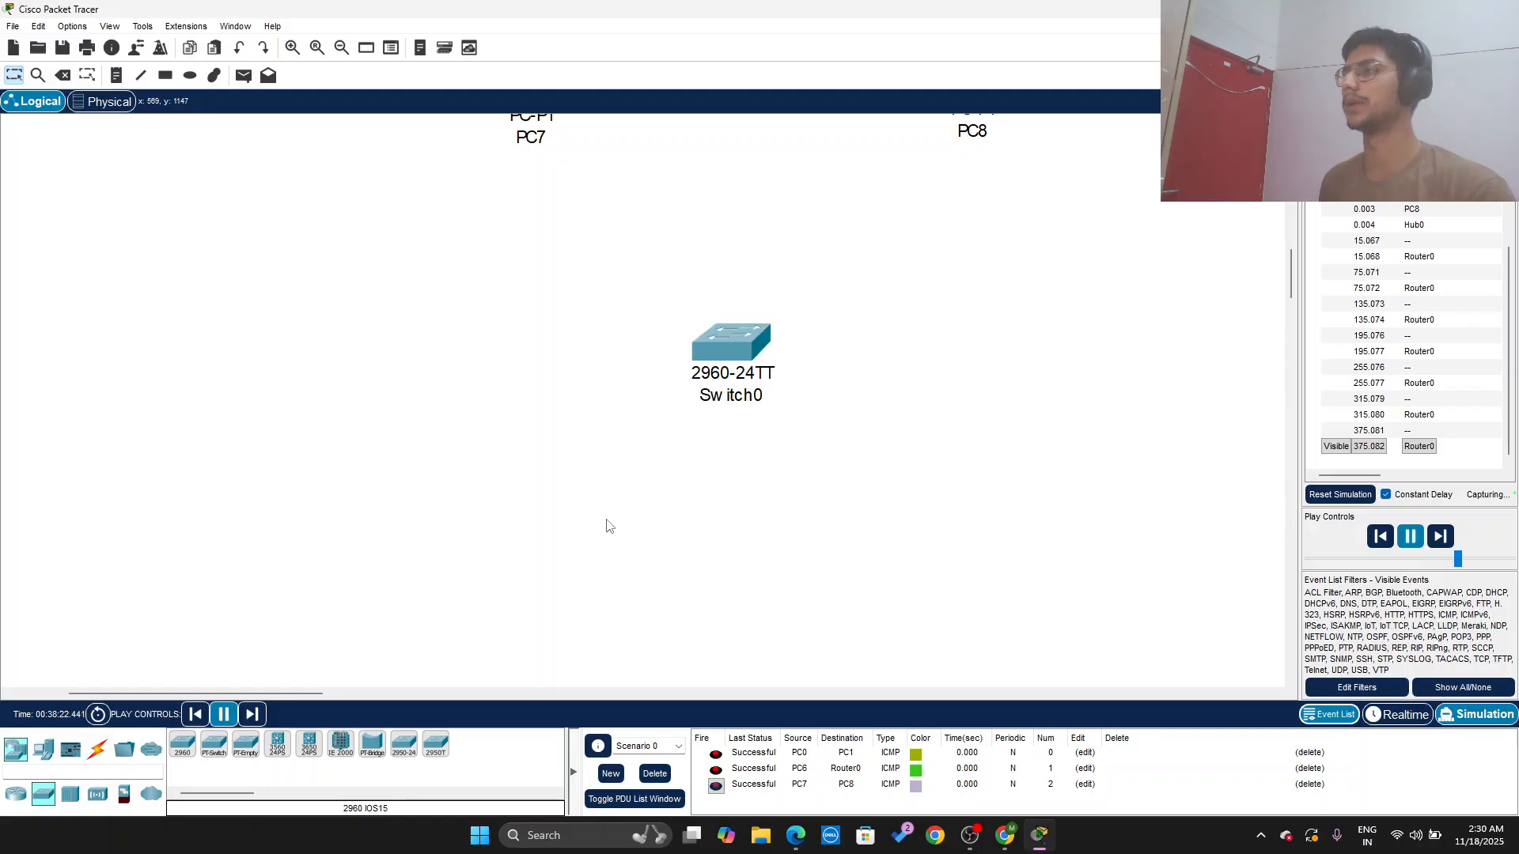
# Step: Place two PCs below Switch0, one on each side, and align them at roughly the same height
pyautogui.click(44, 749)
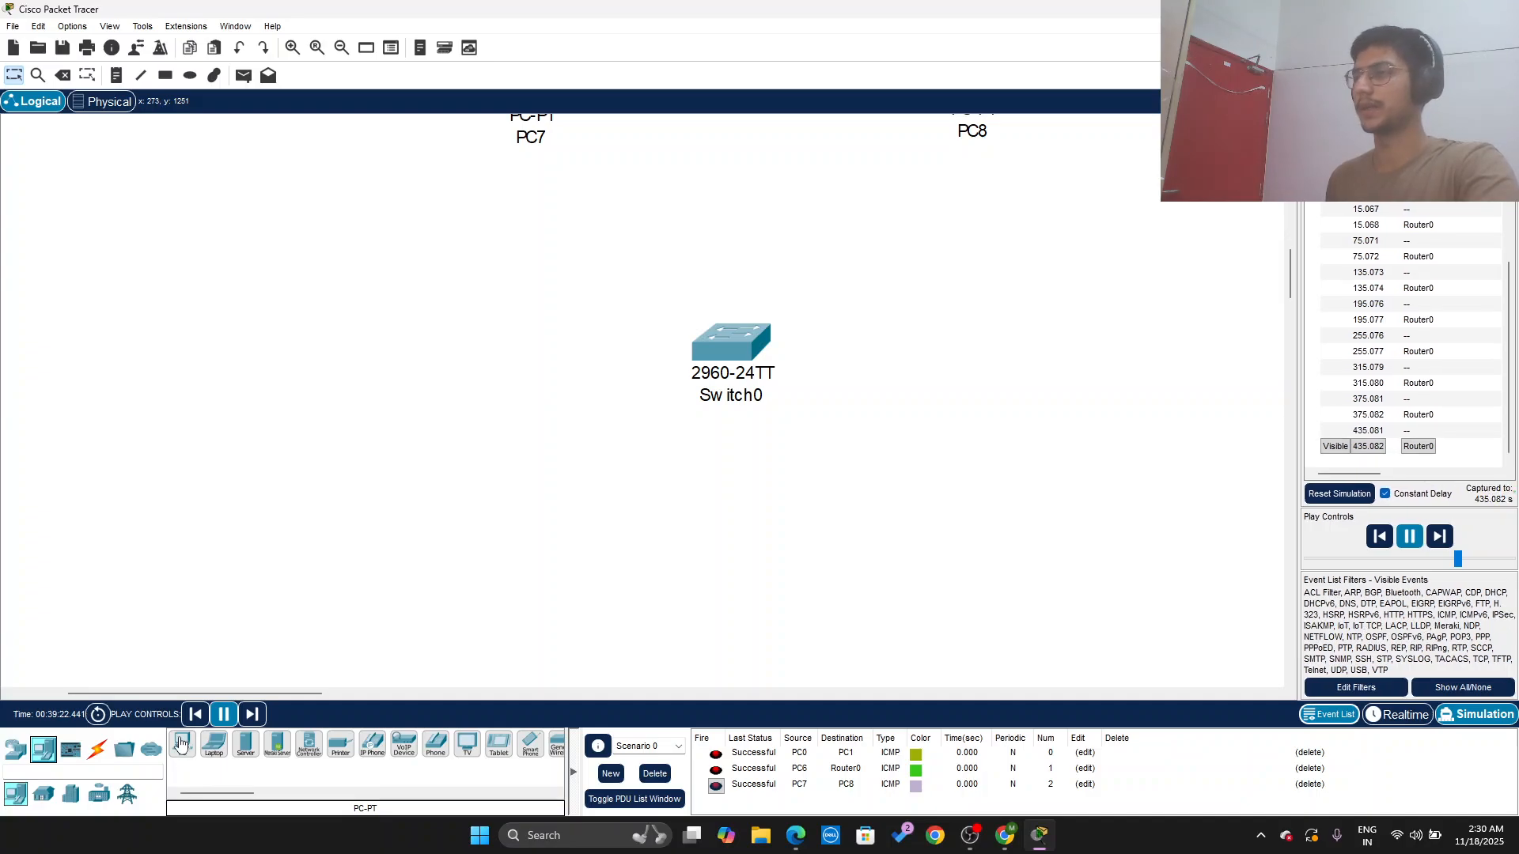
pyautogui.click(181, 743)
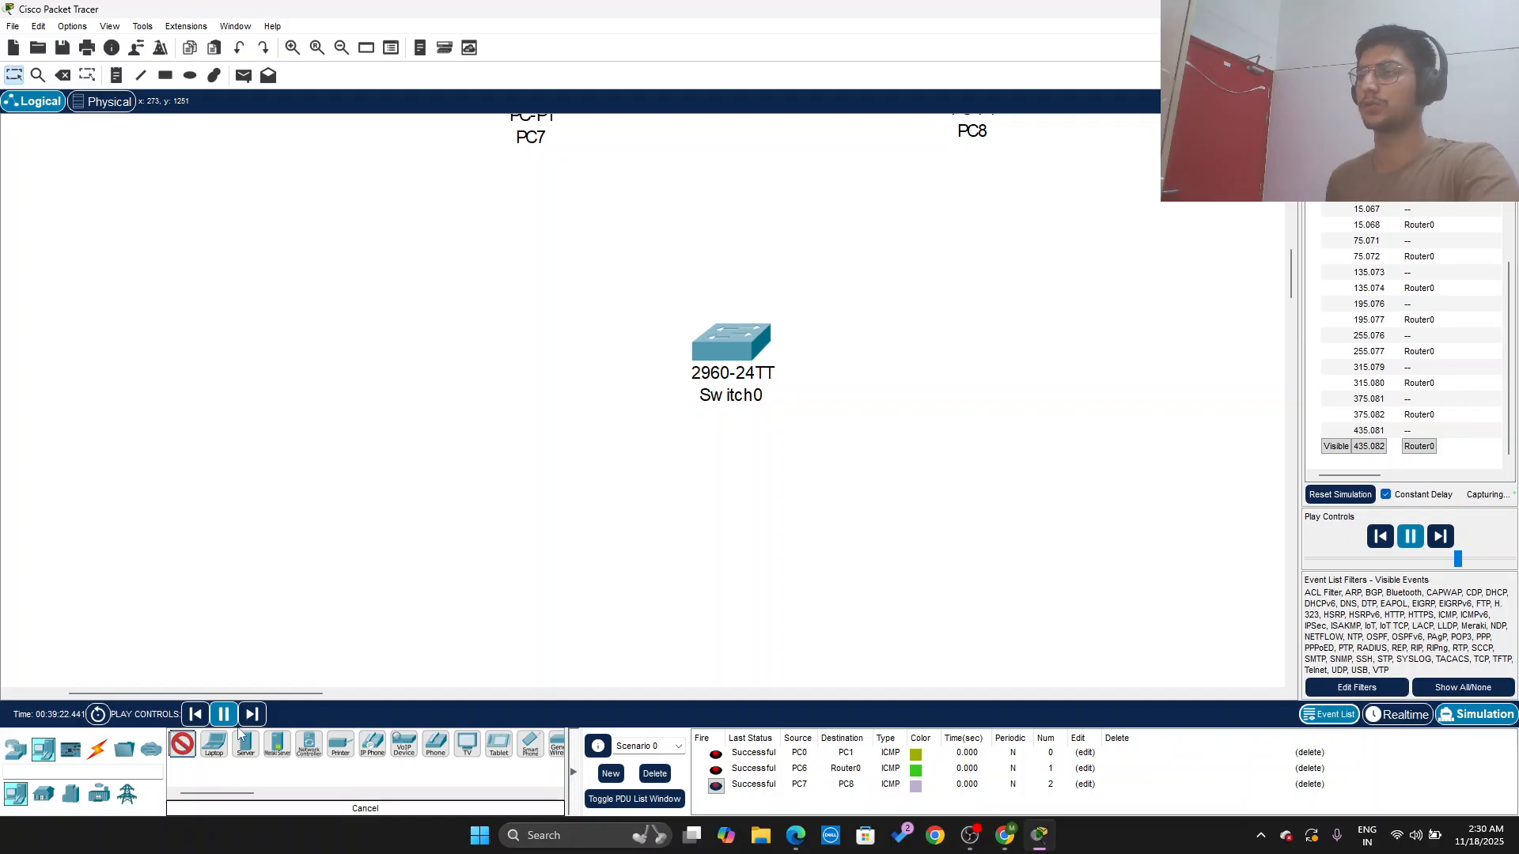
pyautogui.click(518, 549)
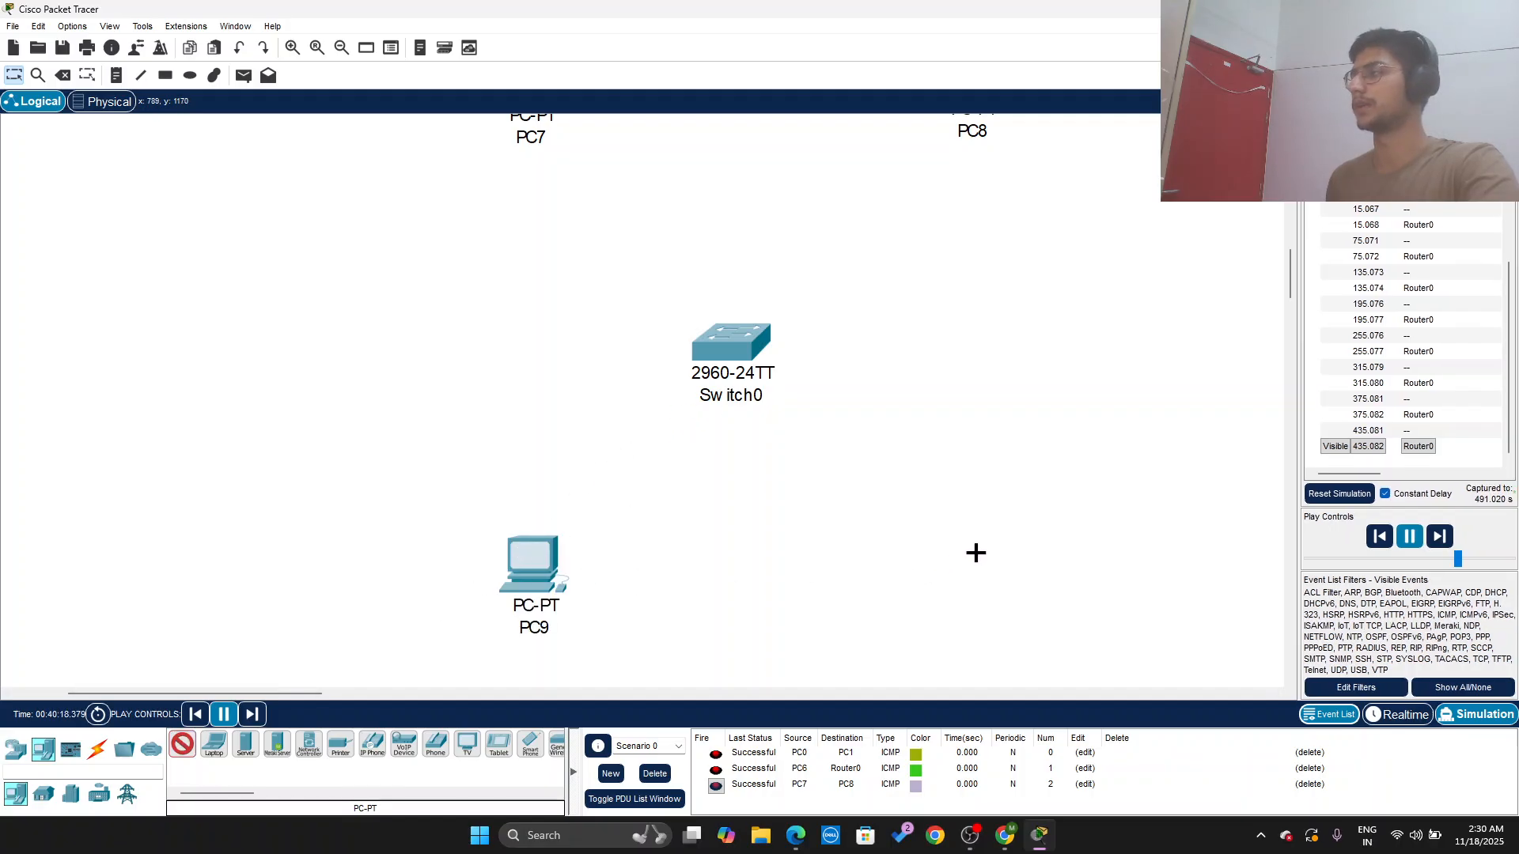
pyautogui.click(985, 565)
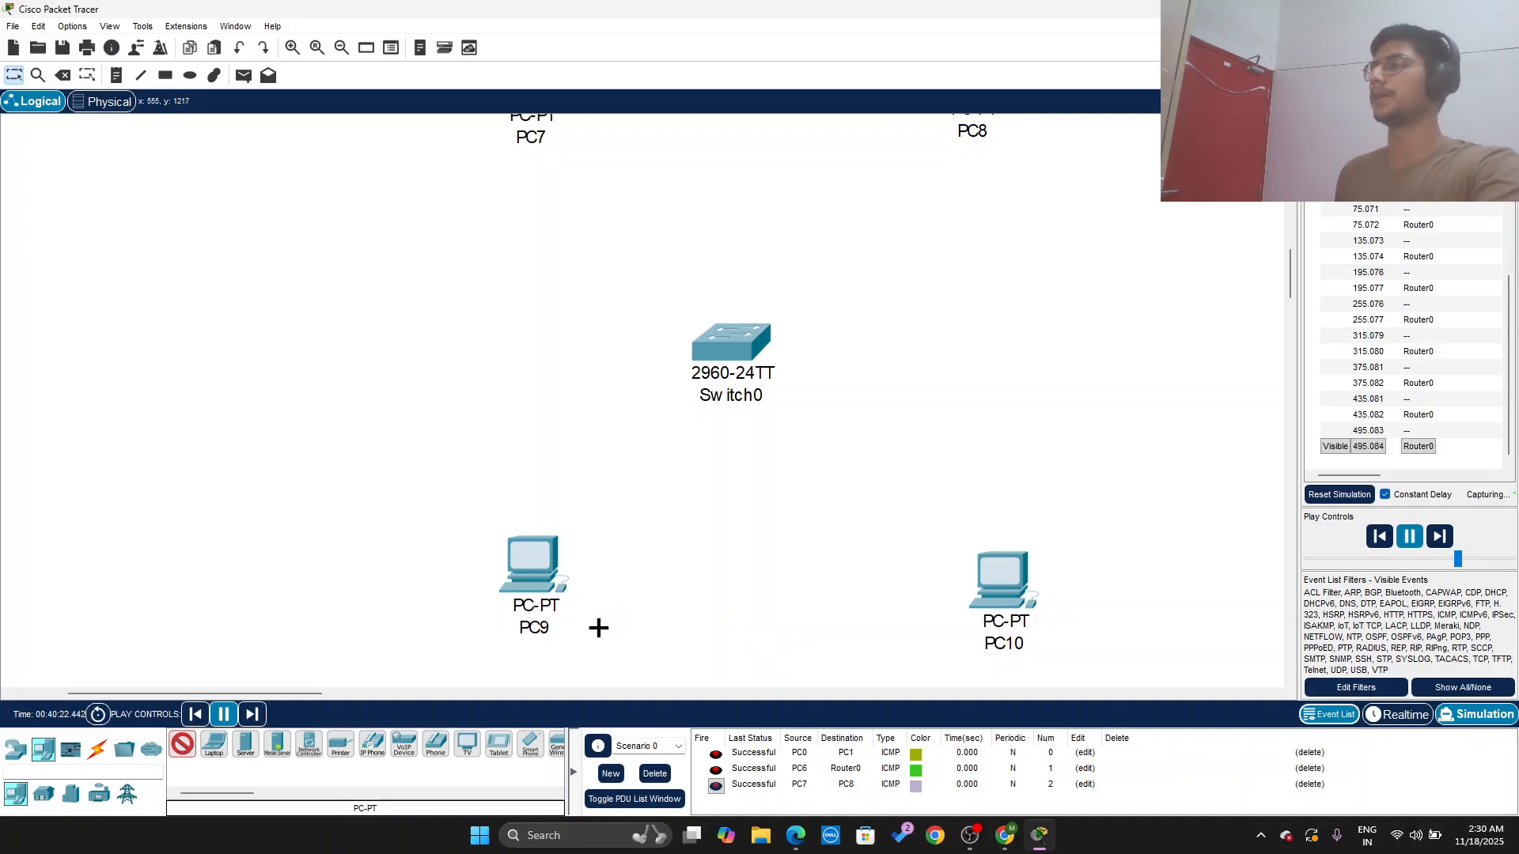
pyautogui.moveTo(994, 579); pyautogui.dragTo(966, 570)
pyautogui.moveTo(544, 560); pyautogui.dragTo(523, 576)
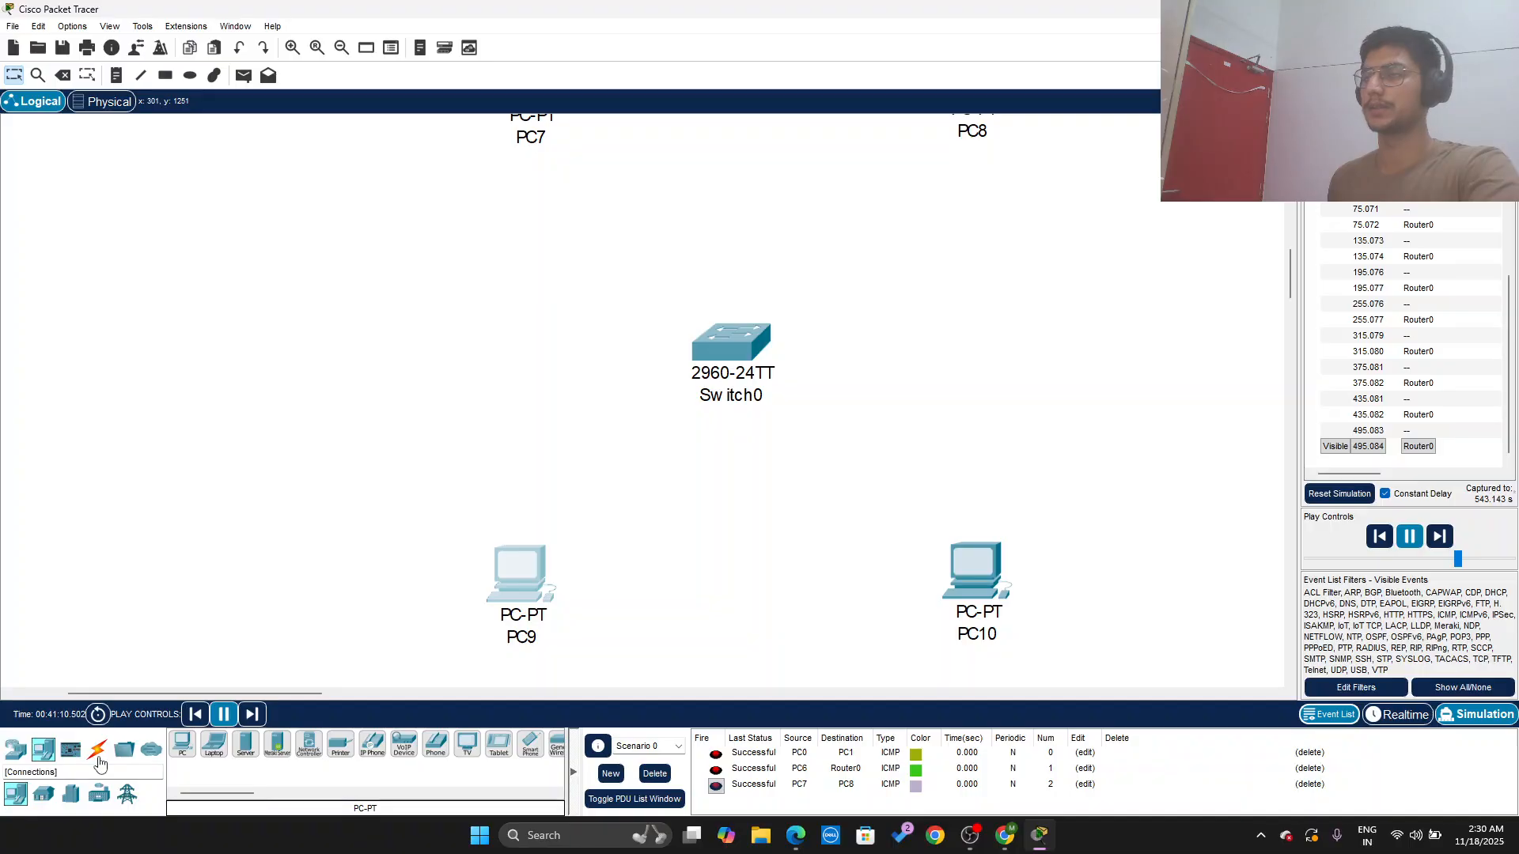
# Step: Connect PC9's FastEthernet0 to a FastEthernet port on Switch0 with a copper straight-through cable
pyautogui.click(98, 750)
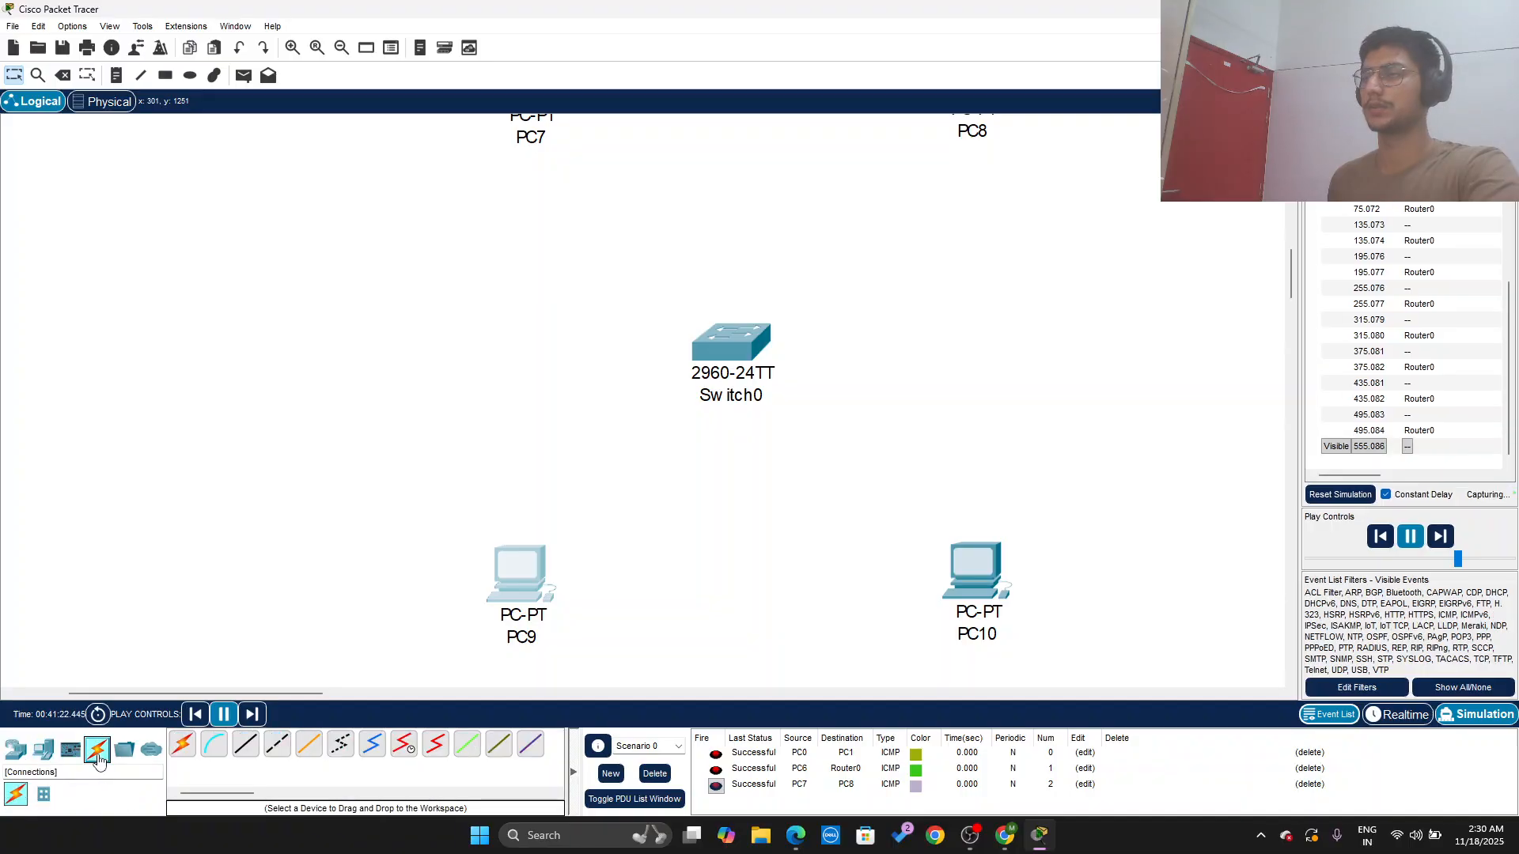
pyautogui.click(247, 748)
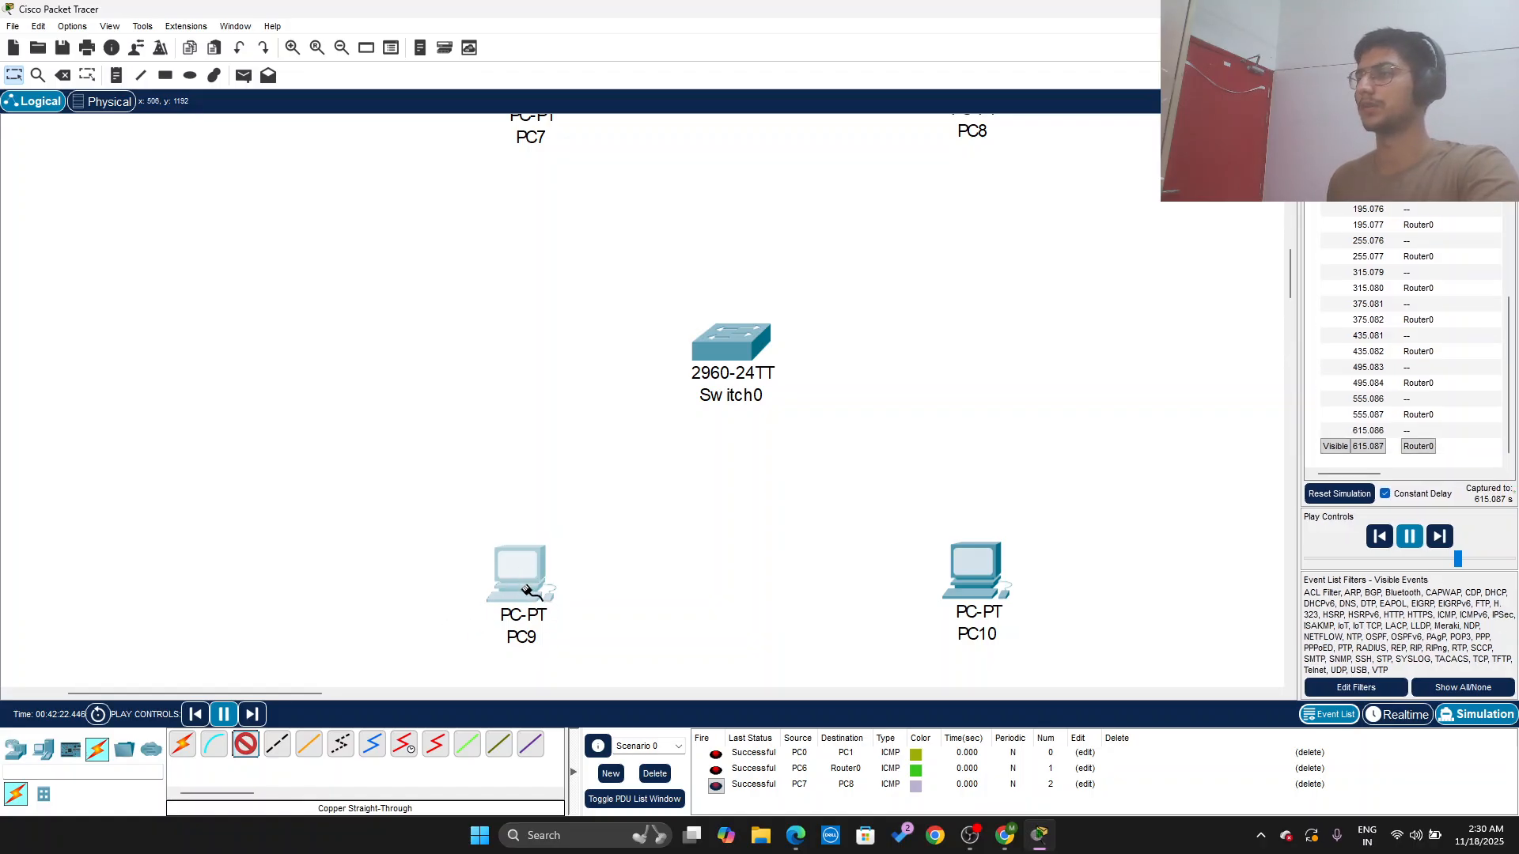
pyautogui.click(527, 591)
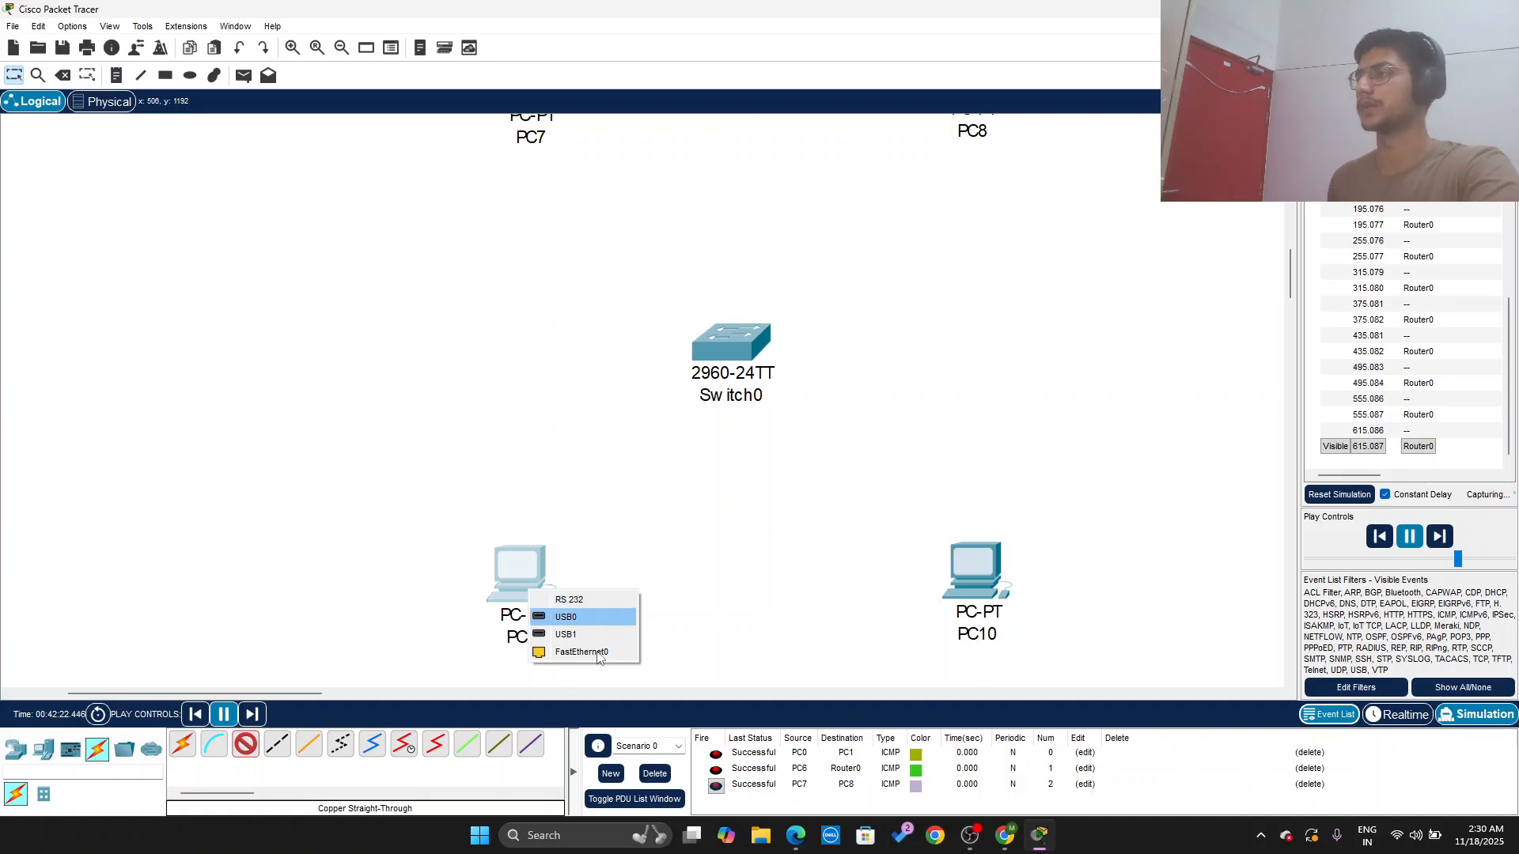
pyautogui.click(562, 614)
pyautogui.click(724, 352)
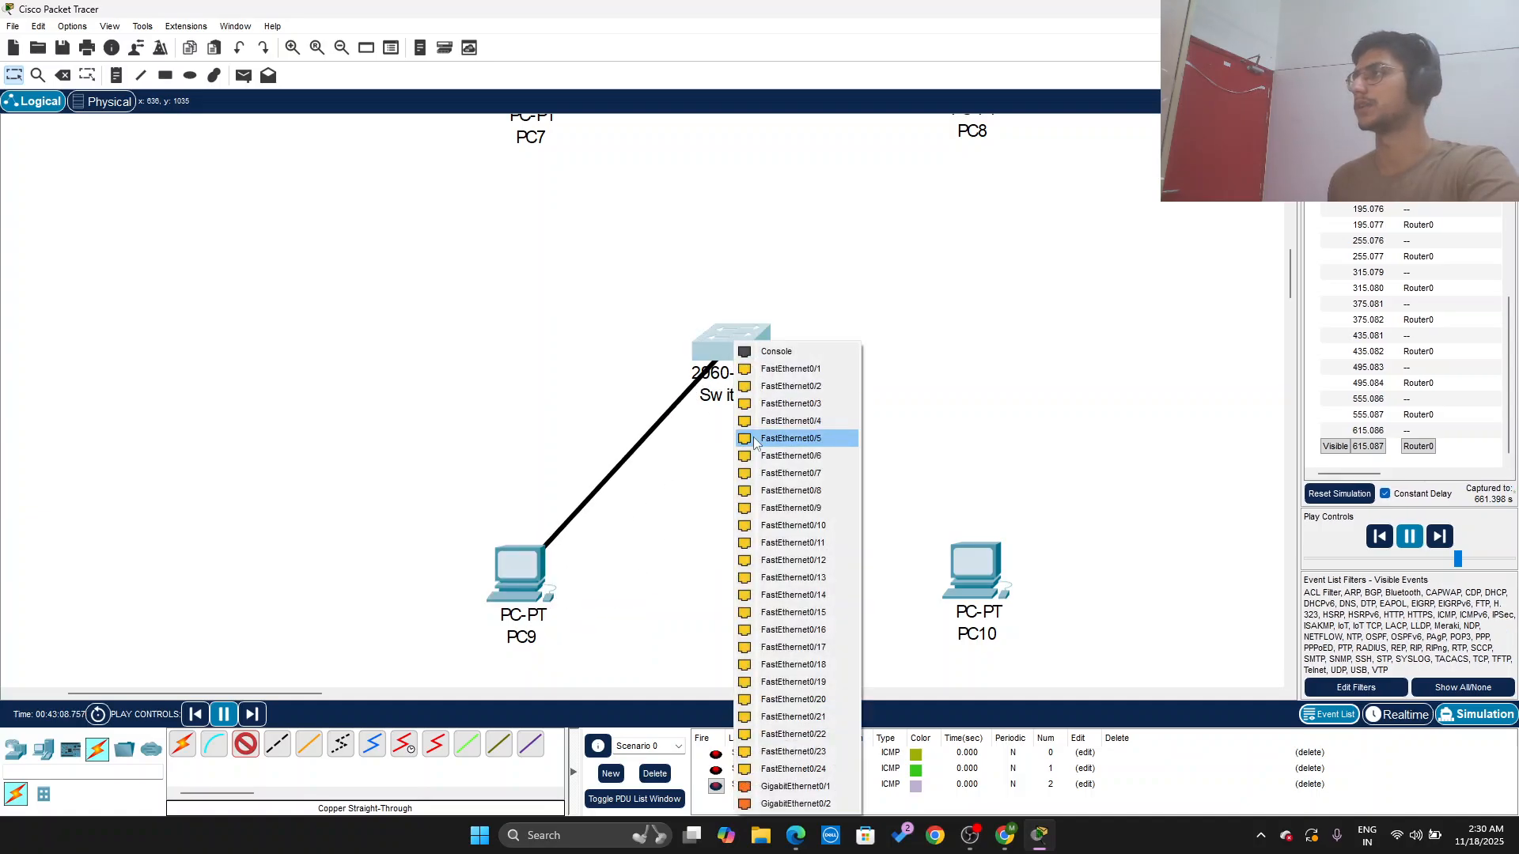
pyautogui.click(779, 381)
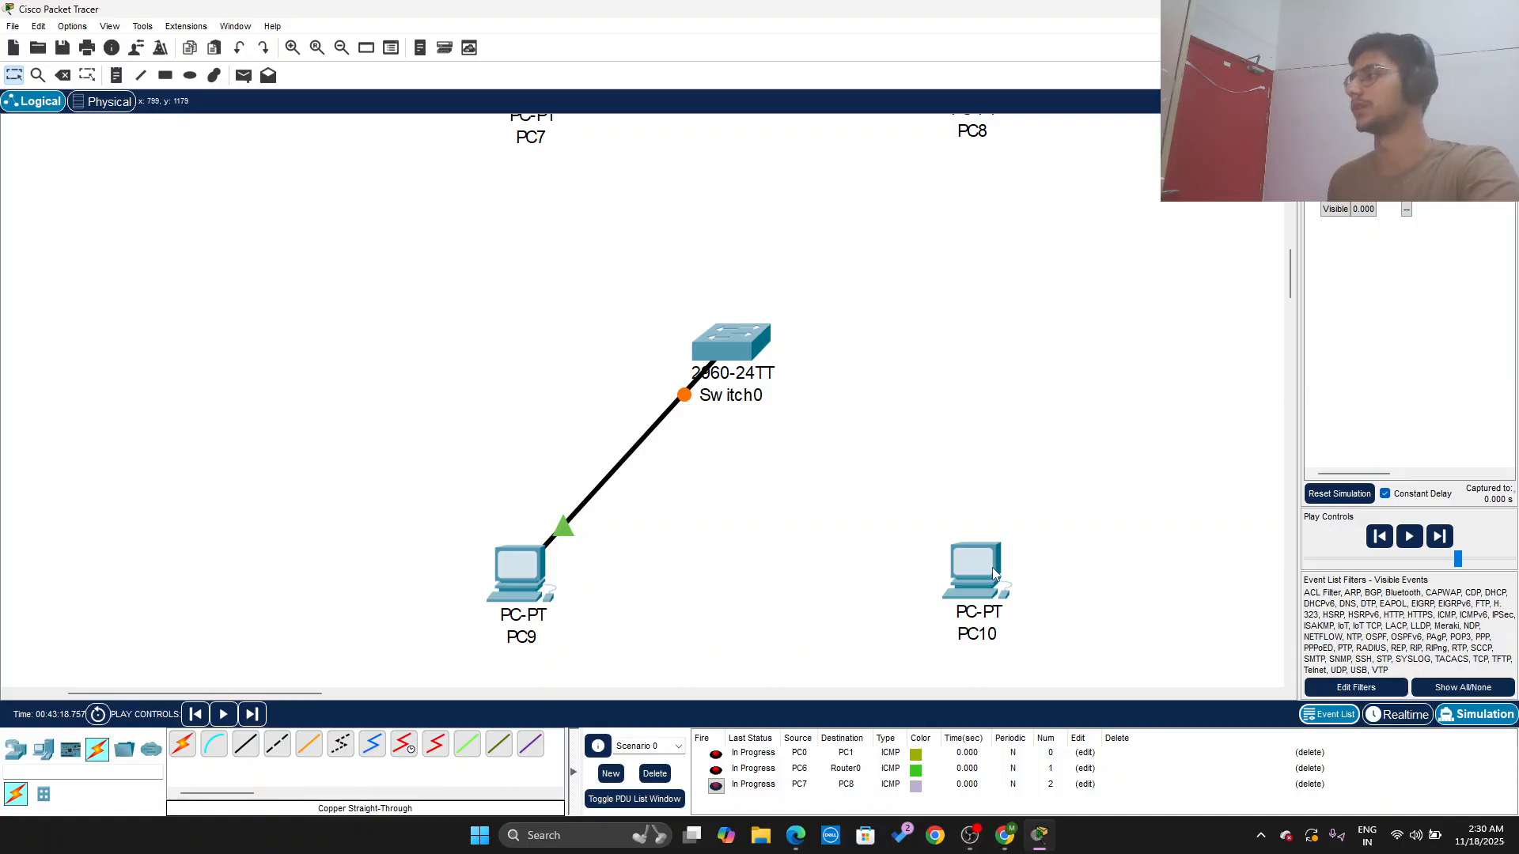
# Step: Connect PC10's FastEthernet0 to a free FastEthernet port on Switch0 with a copper straight-through cable
pyautogui.click(979, 568)
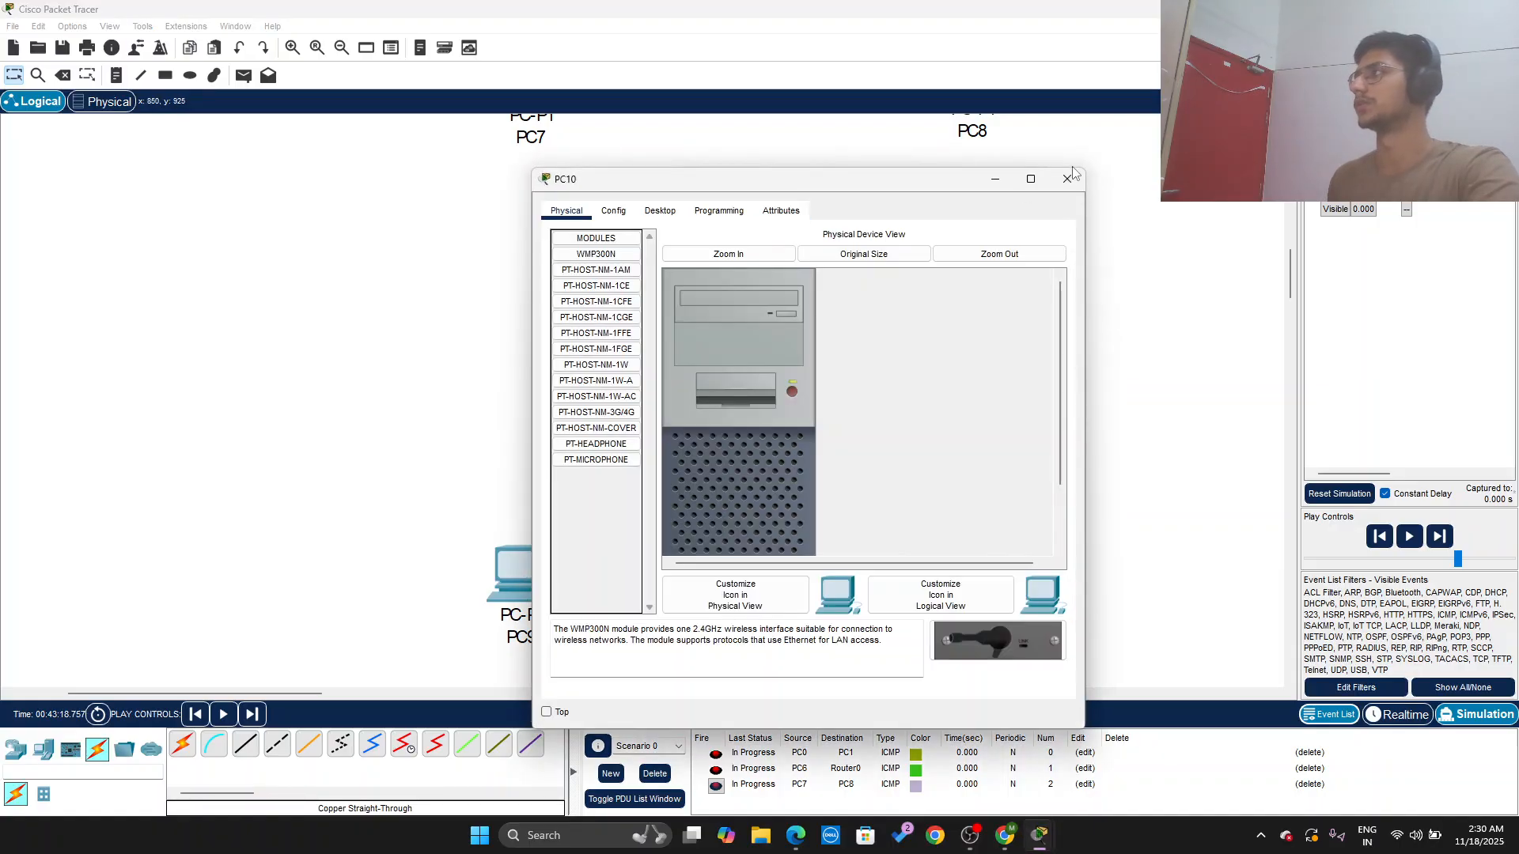
pyautogui.click(1067, 177)
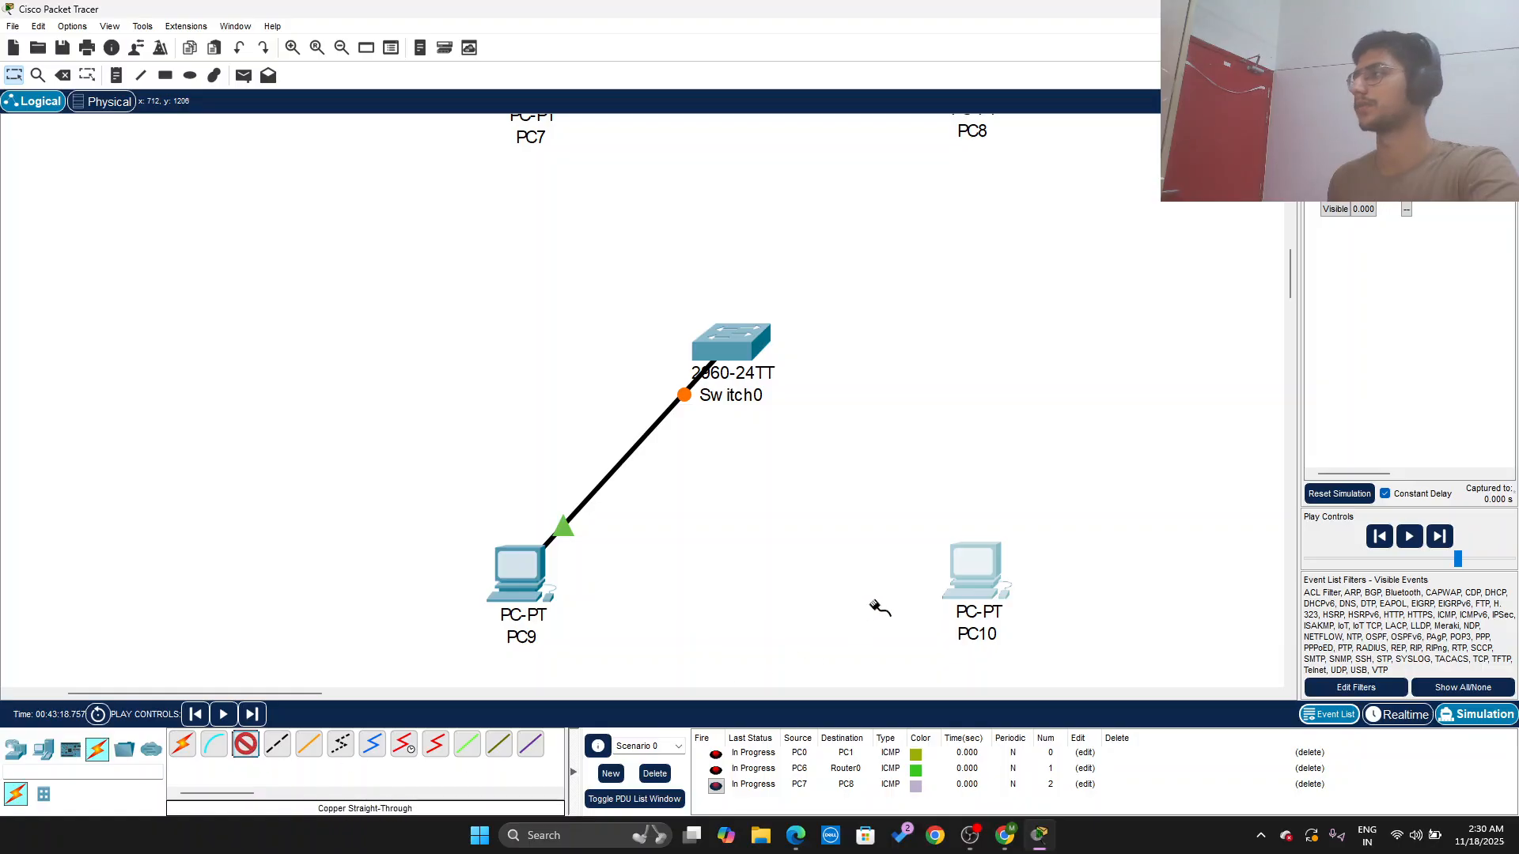
pyautogui.click(975, 585)
pyautogui.click(1005, 636)
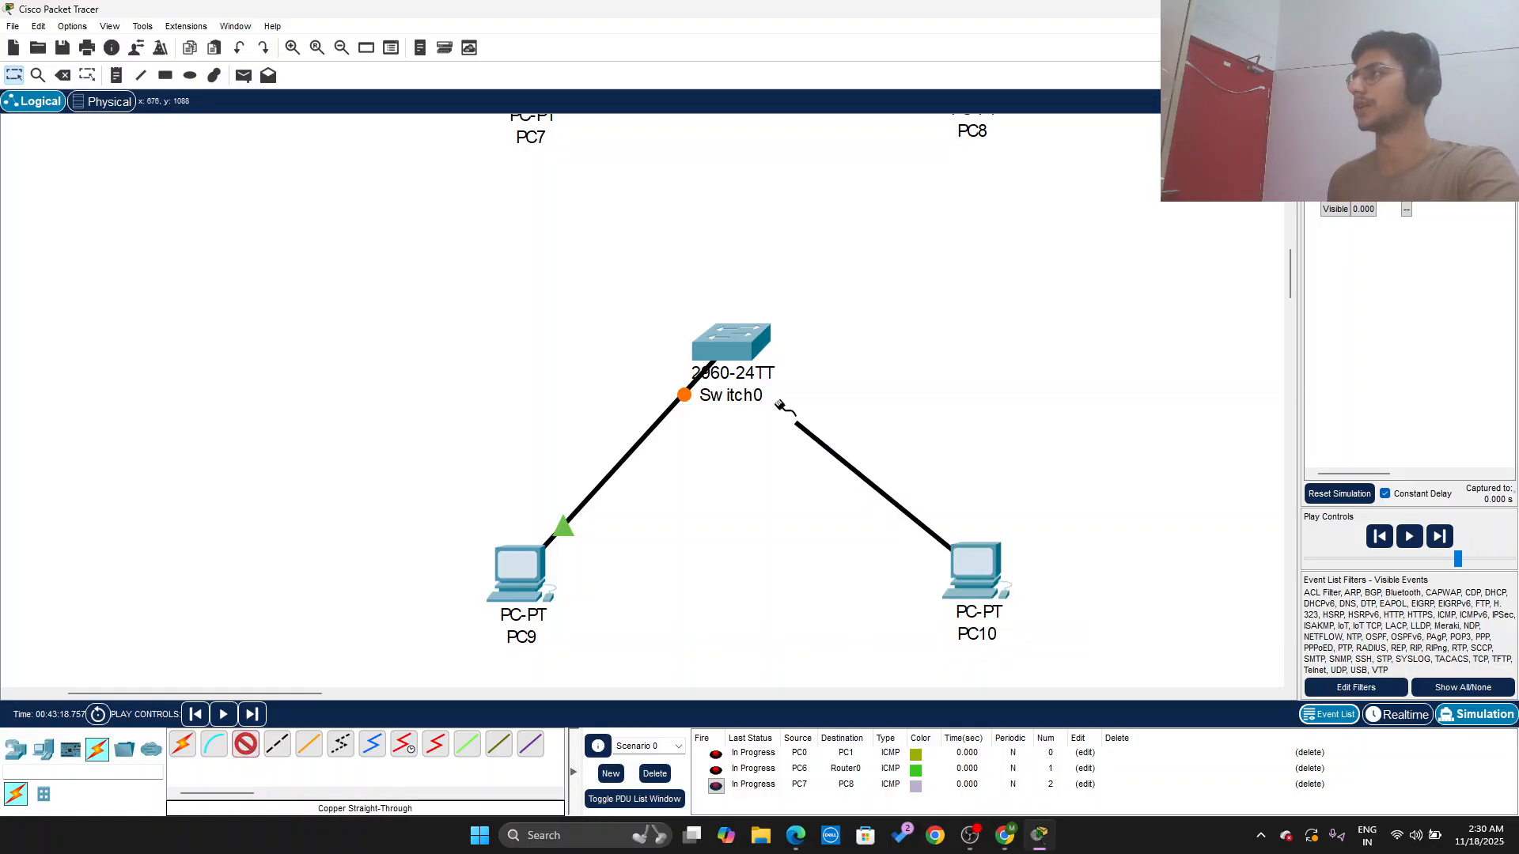
pyautogui.click(736, 344)
pyautogui.click(808, 378)
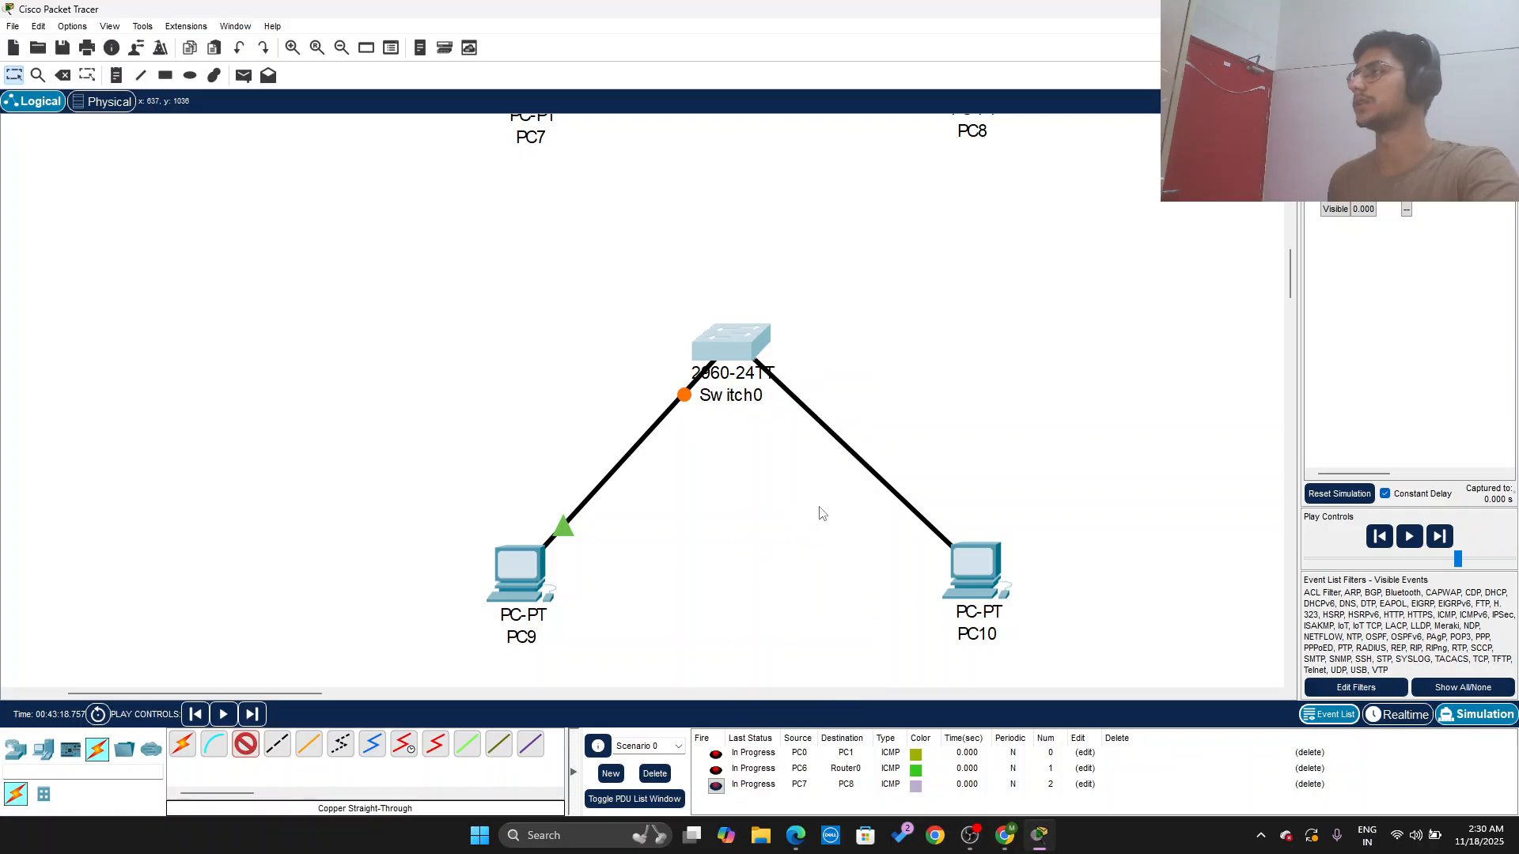
# Step: Set PC9's static IPv4 address to 192.168.1.1 with subnet mask 255.255.255.0
pyautogui.scroll(-2, 615, 531)
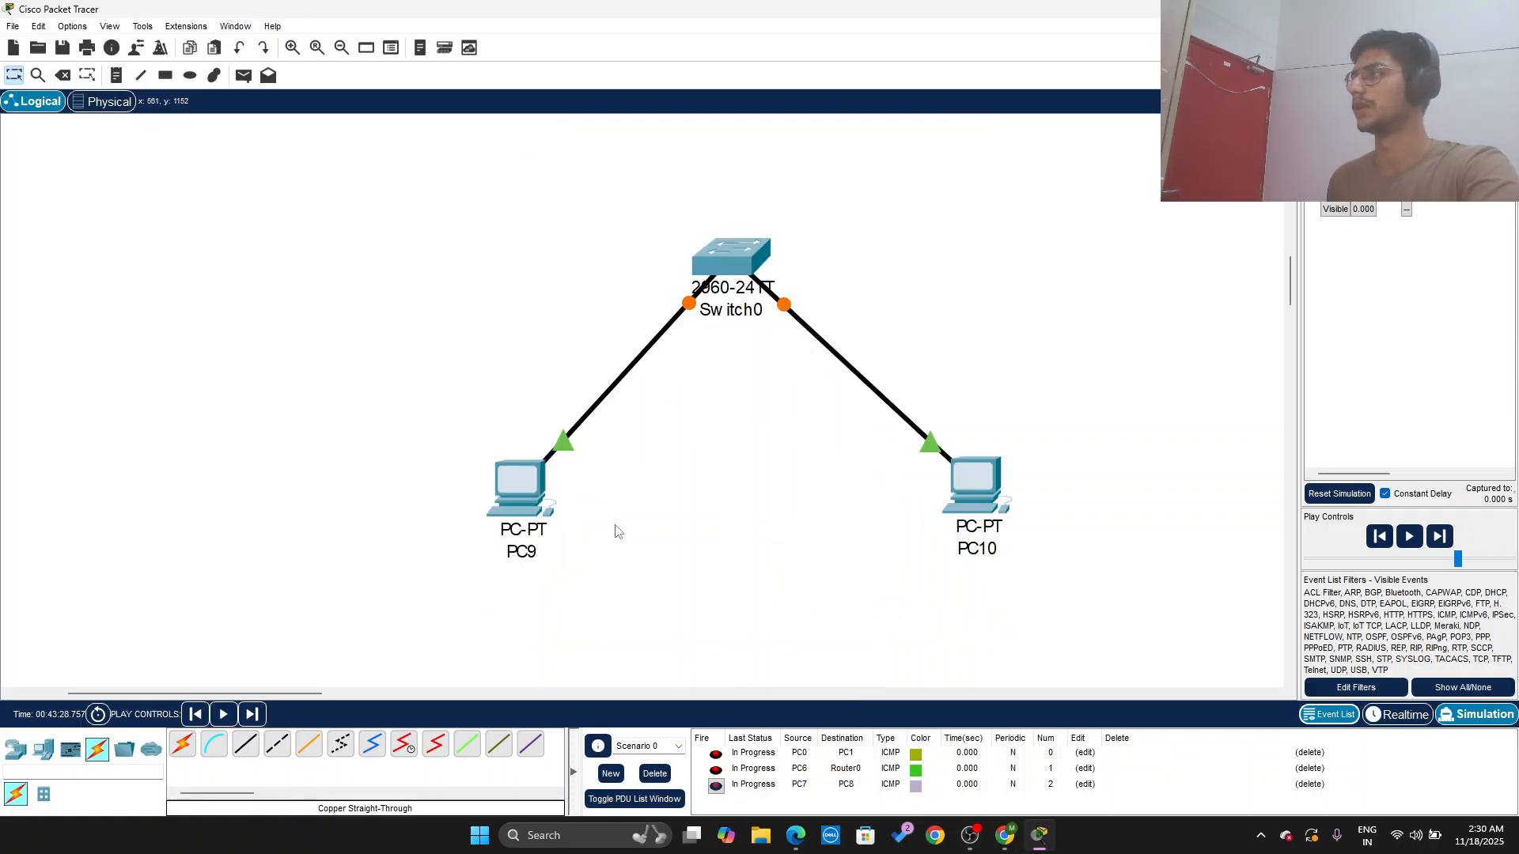
pyautogui.scroll(2, 617, 531)
pyautogui.scroll(-2, 657, 450)
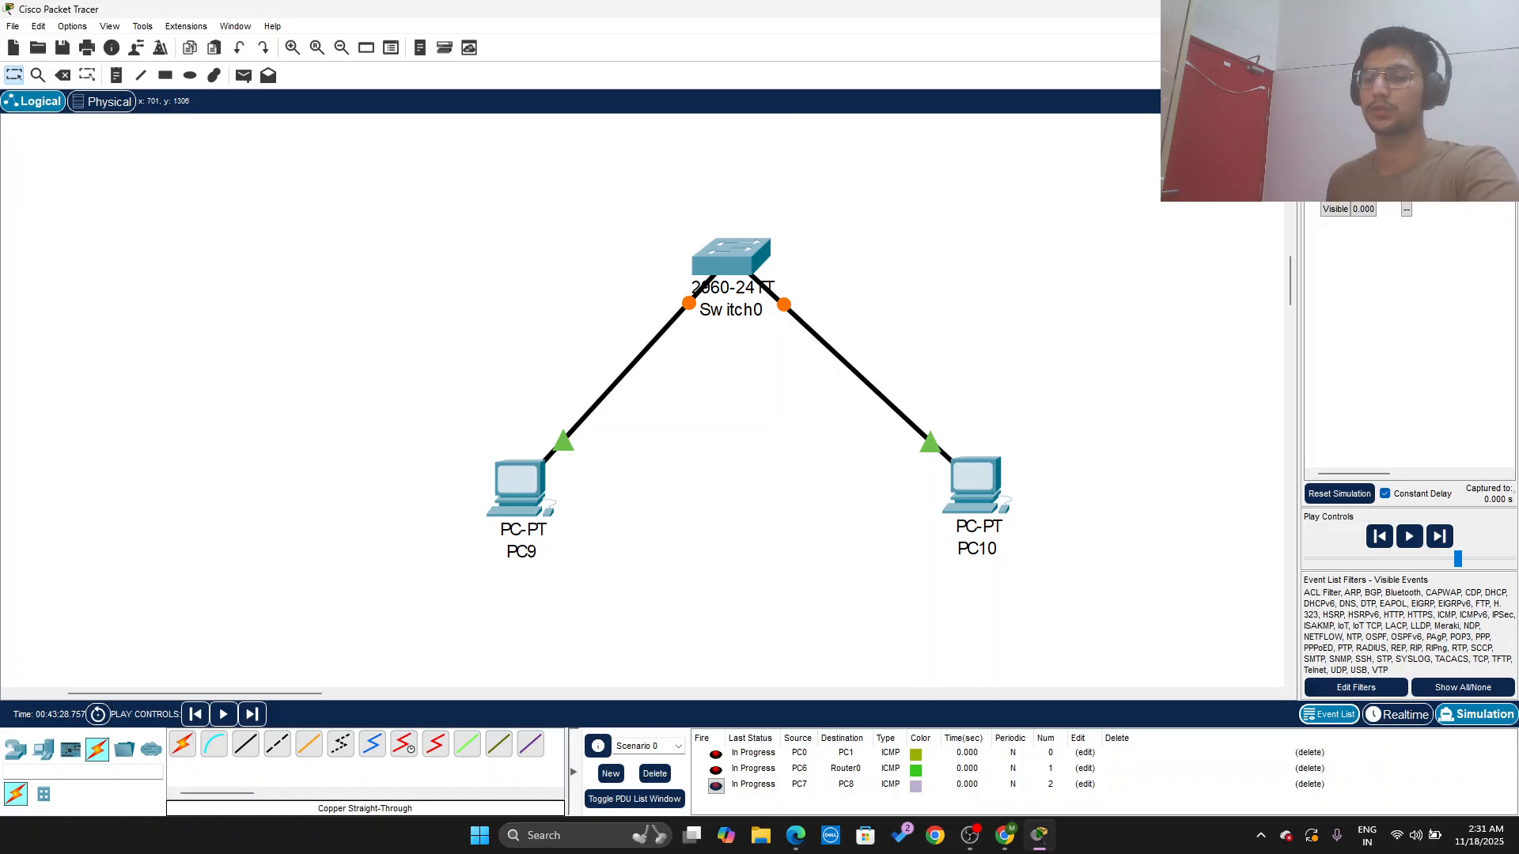
pyautogui.hotkey('alt', 'Tab')
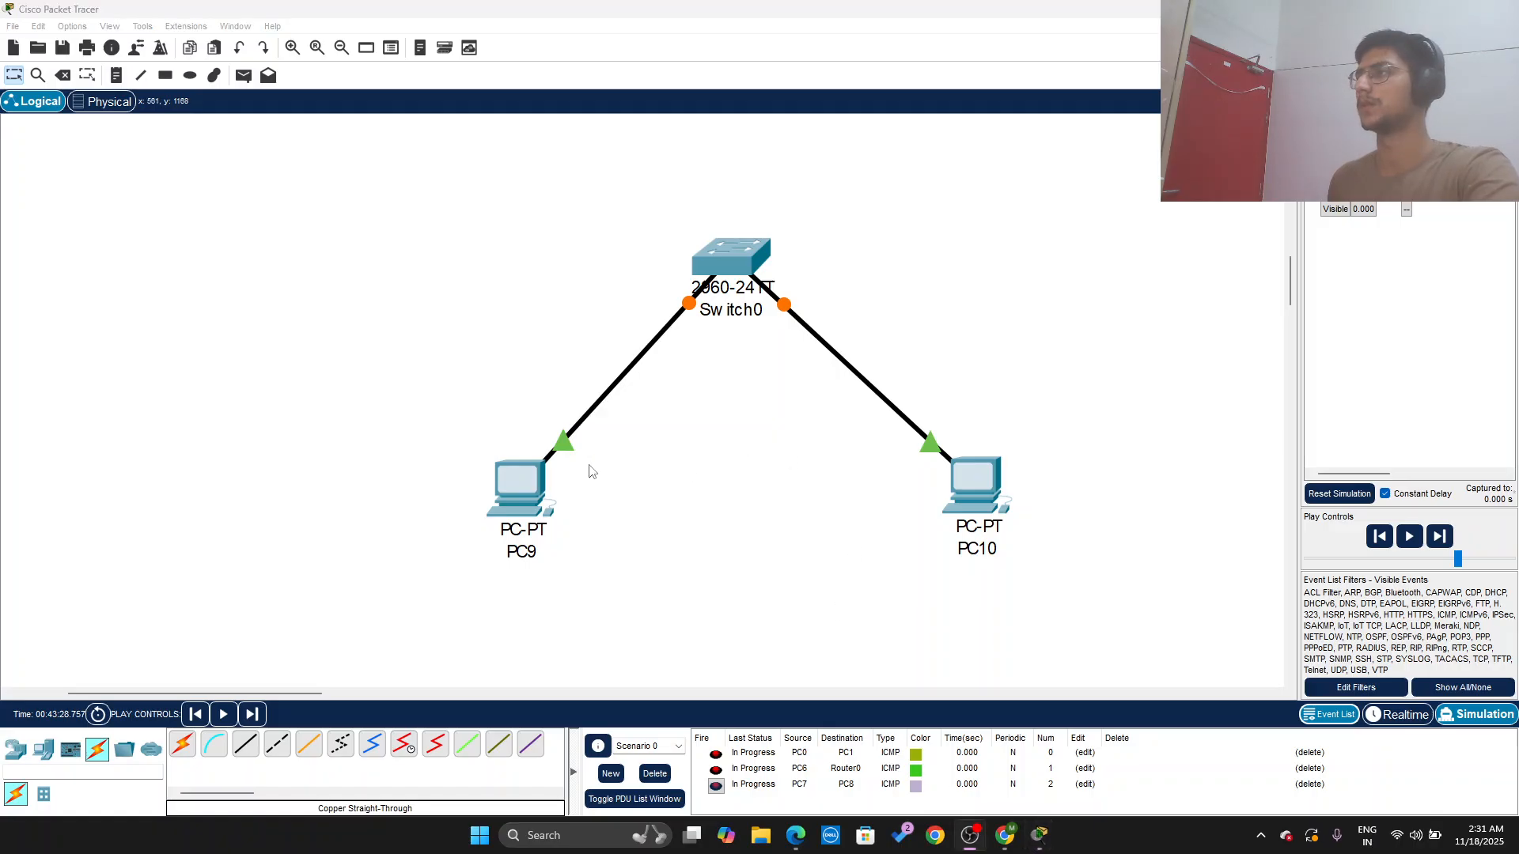
pyautogui.click(528, 497)
pyautogui.click(523, 491)
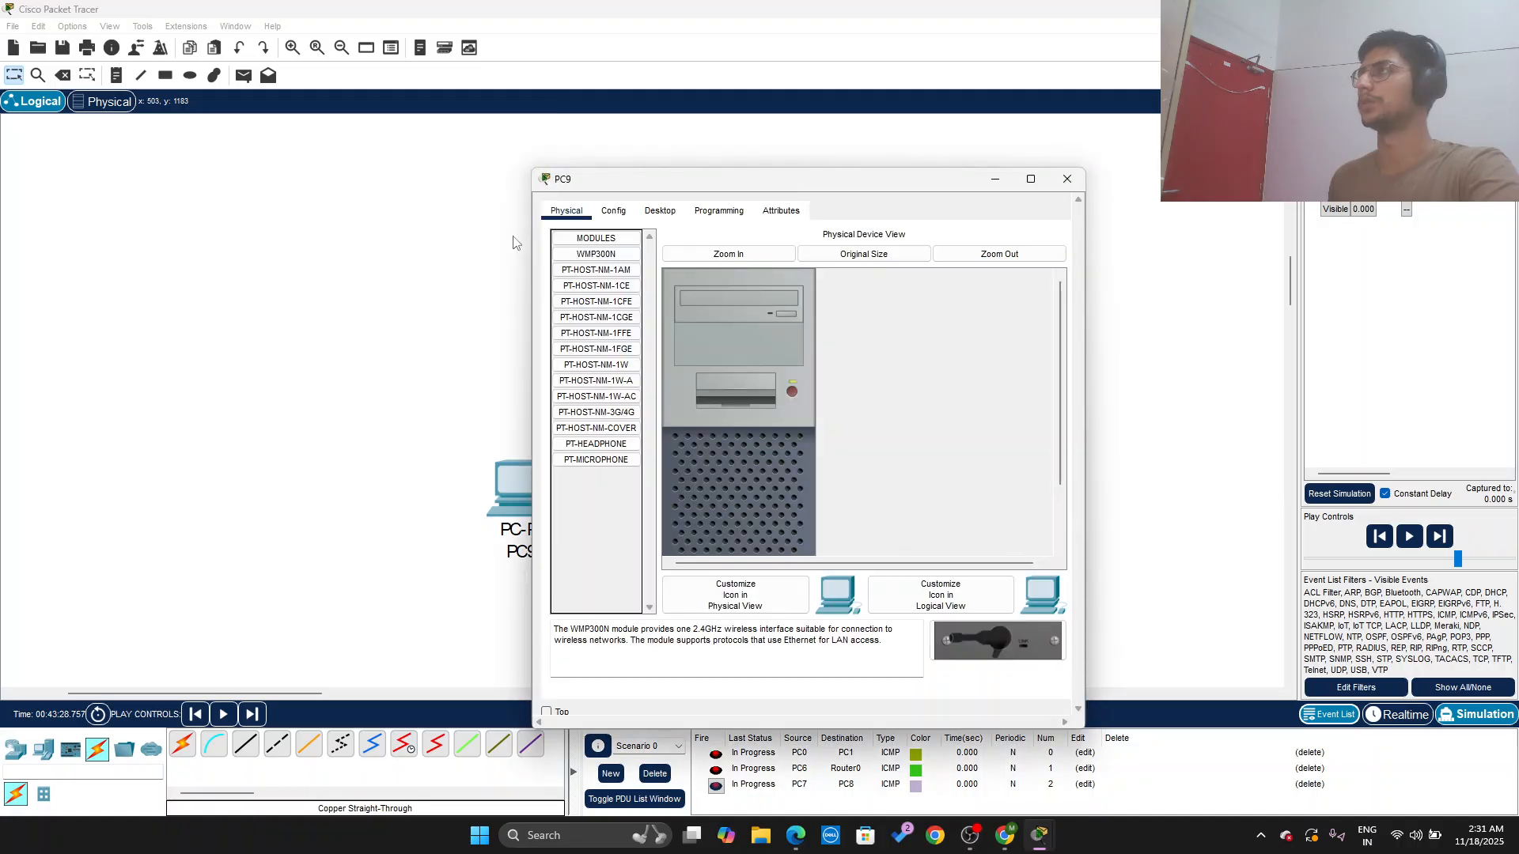
pyautogui.click(660, 211)
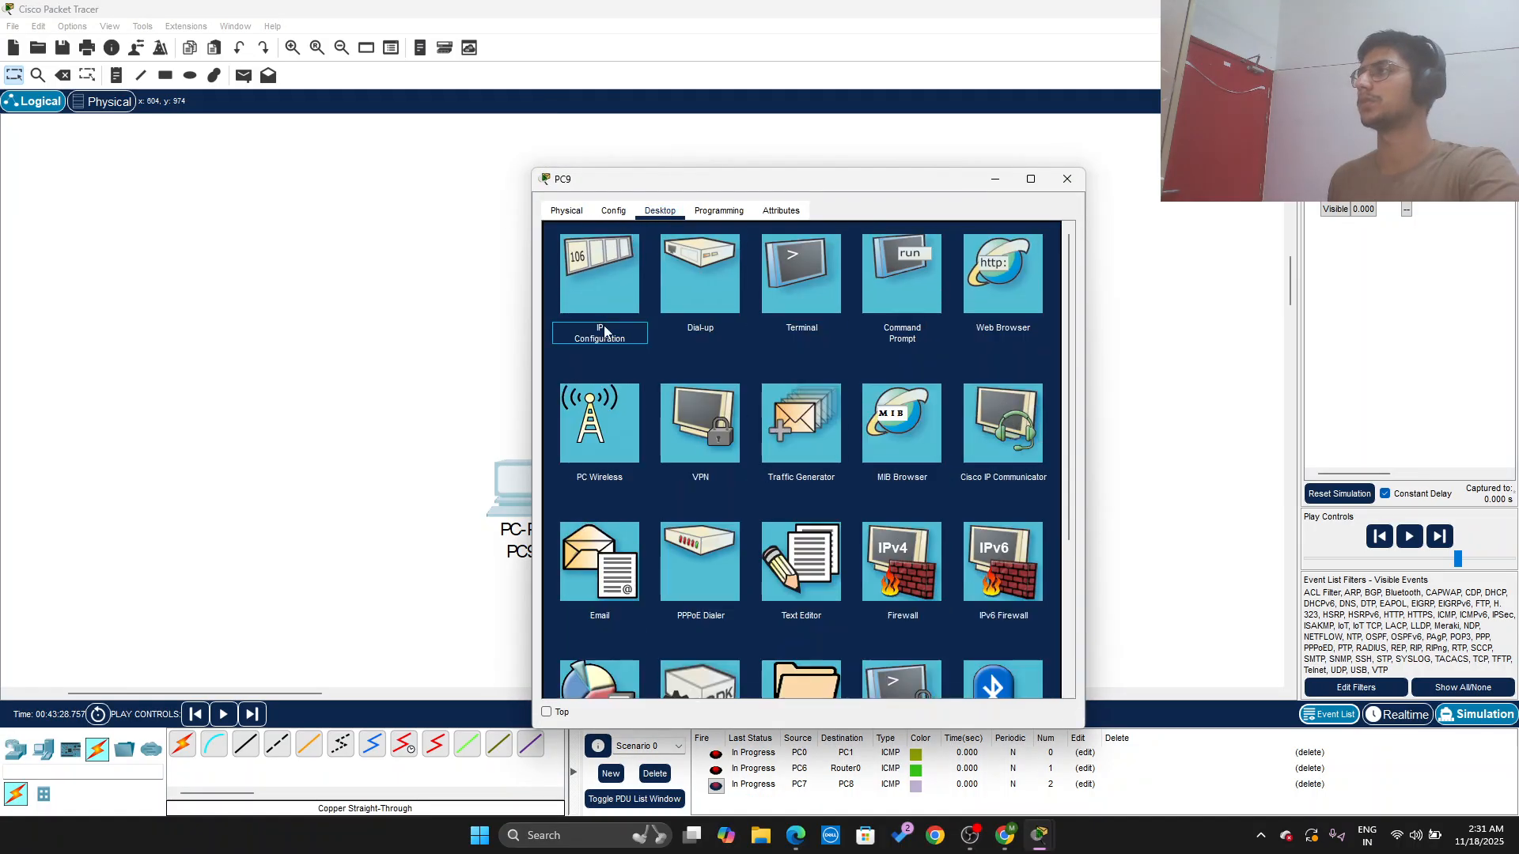
pyautogui.click(595, 288)
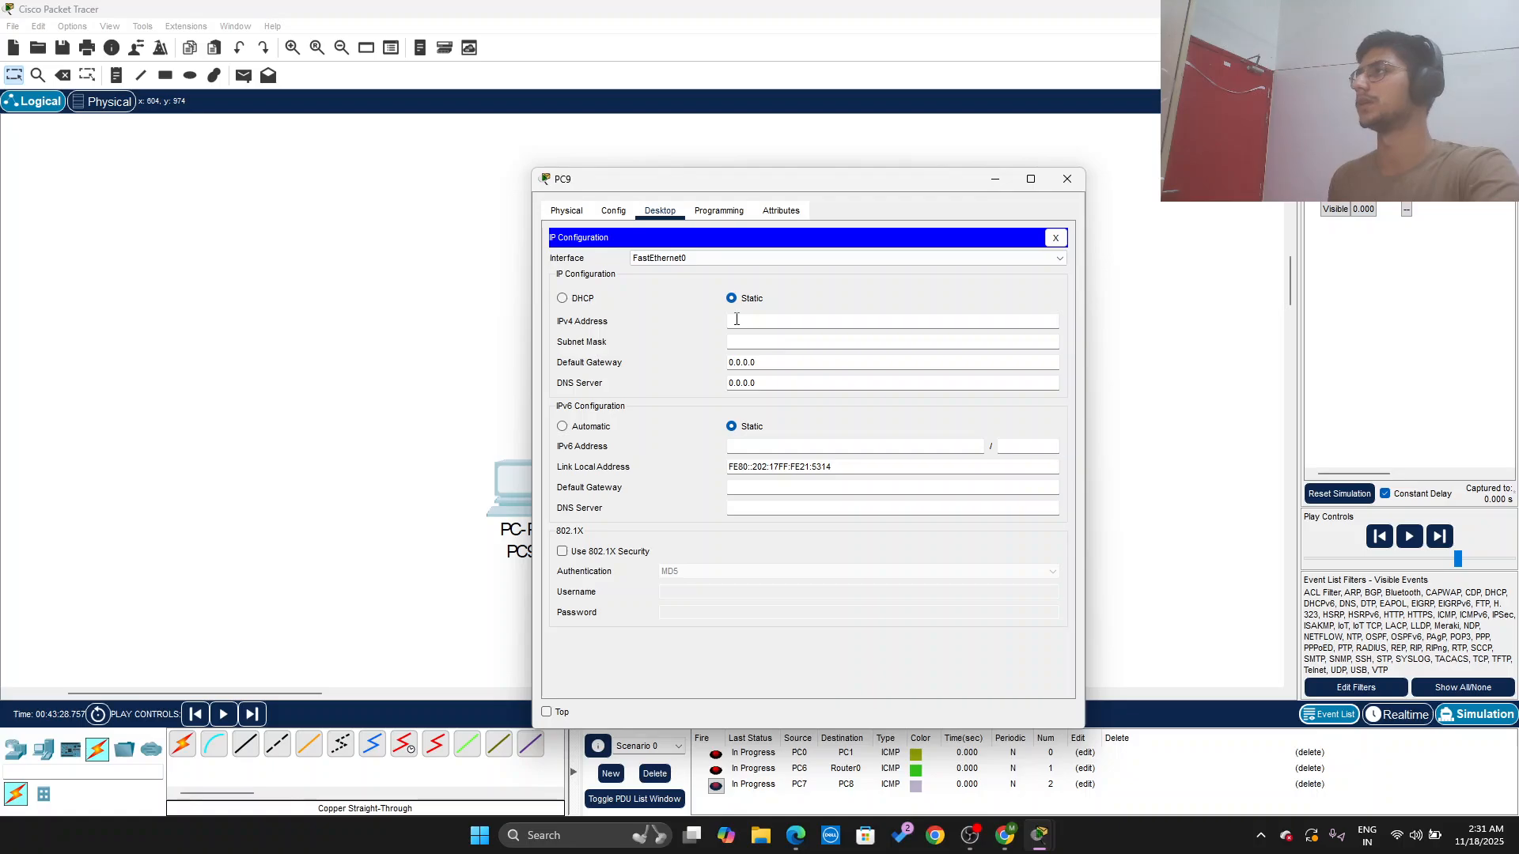
pyautogui.write('192.168.1.1')
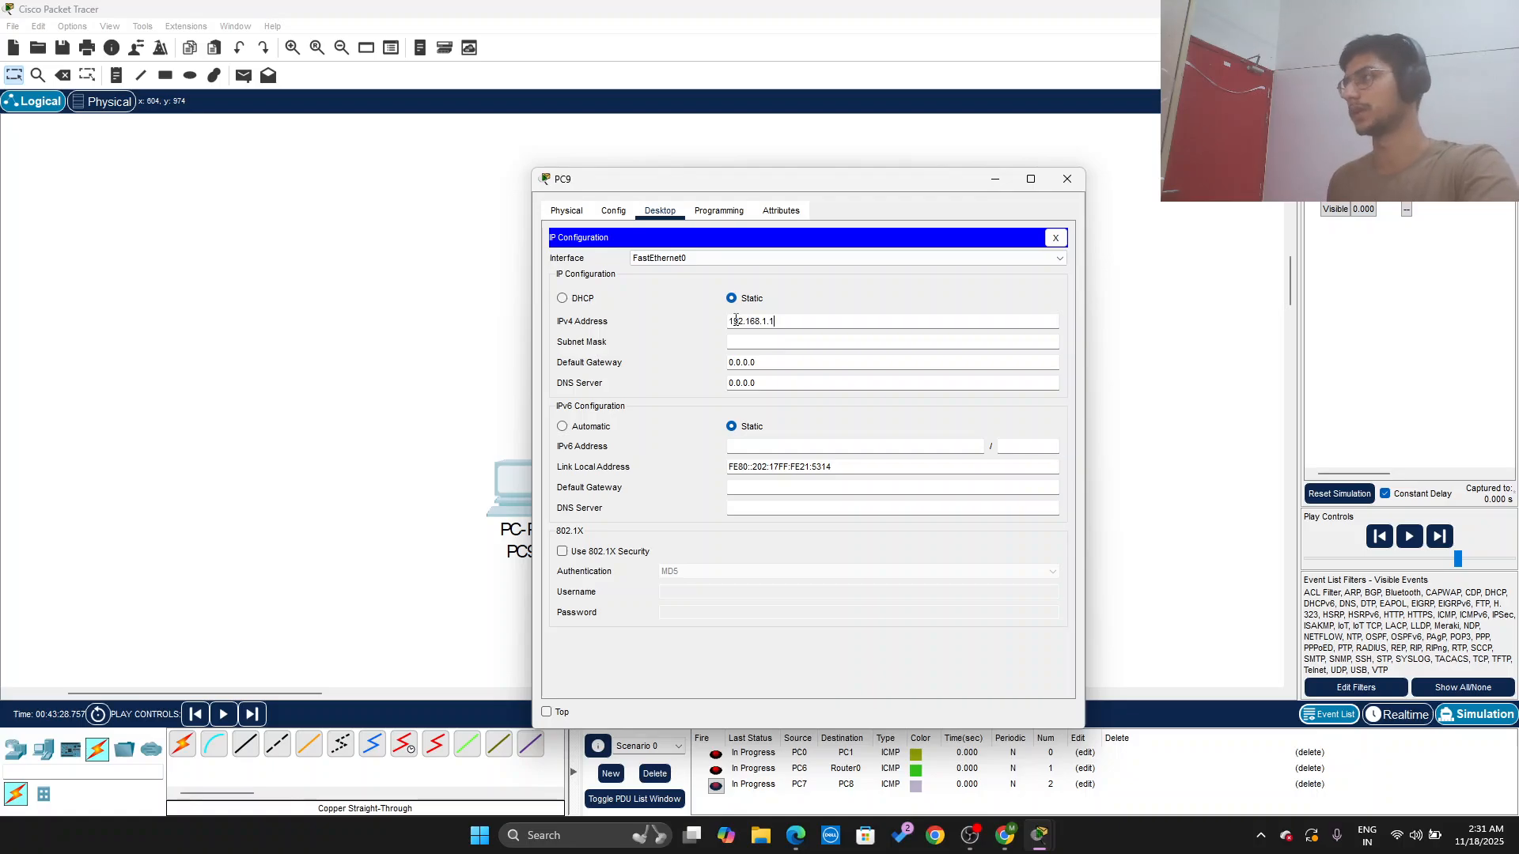
pyautogui.click(771, 342)
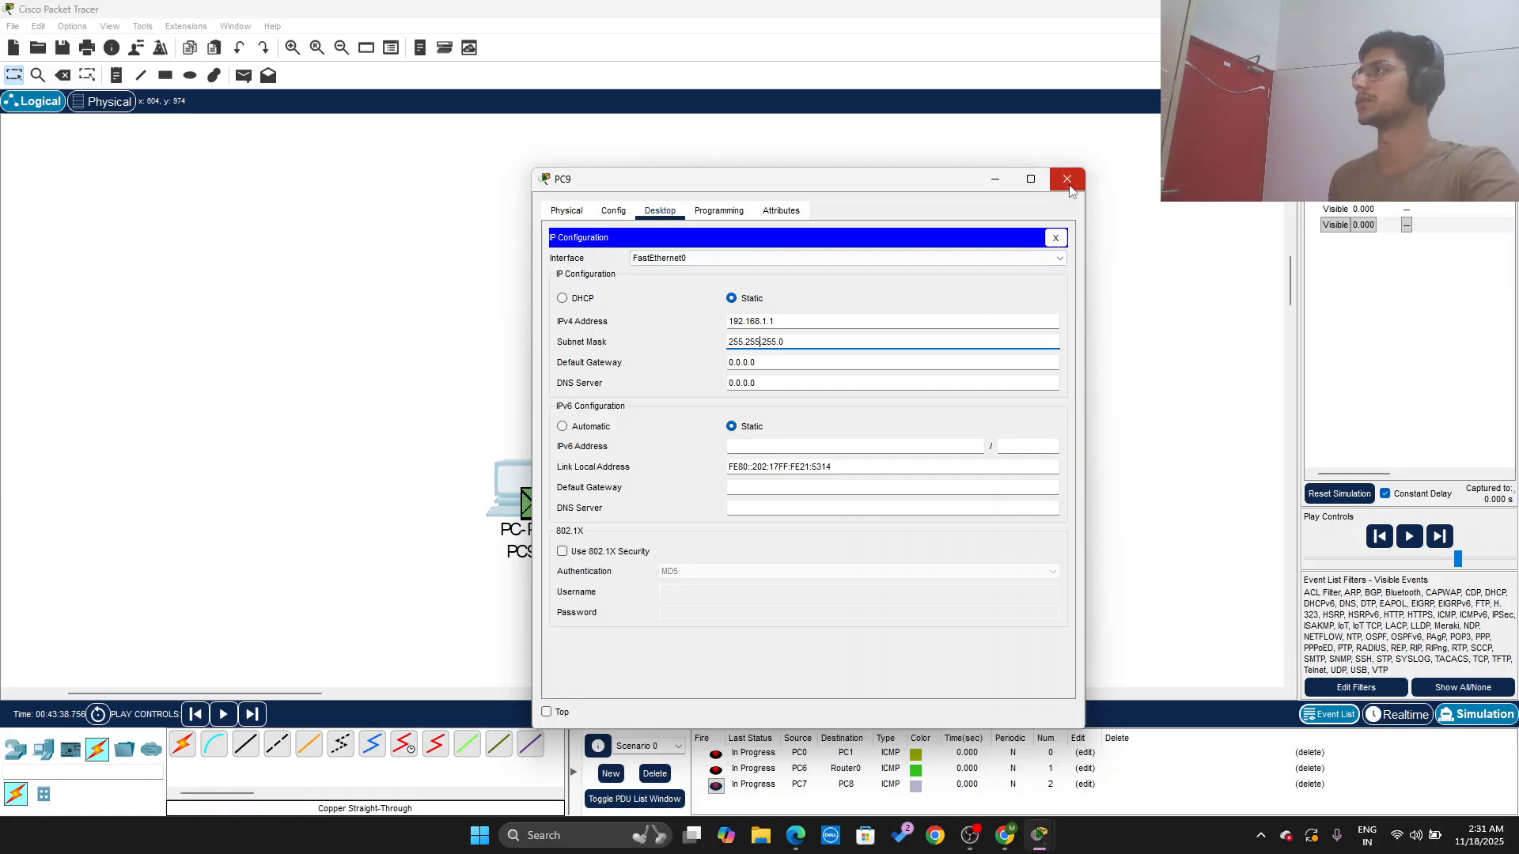
pyautogui.click(1066, 180)
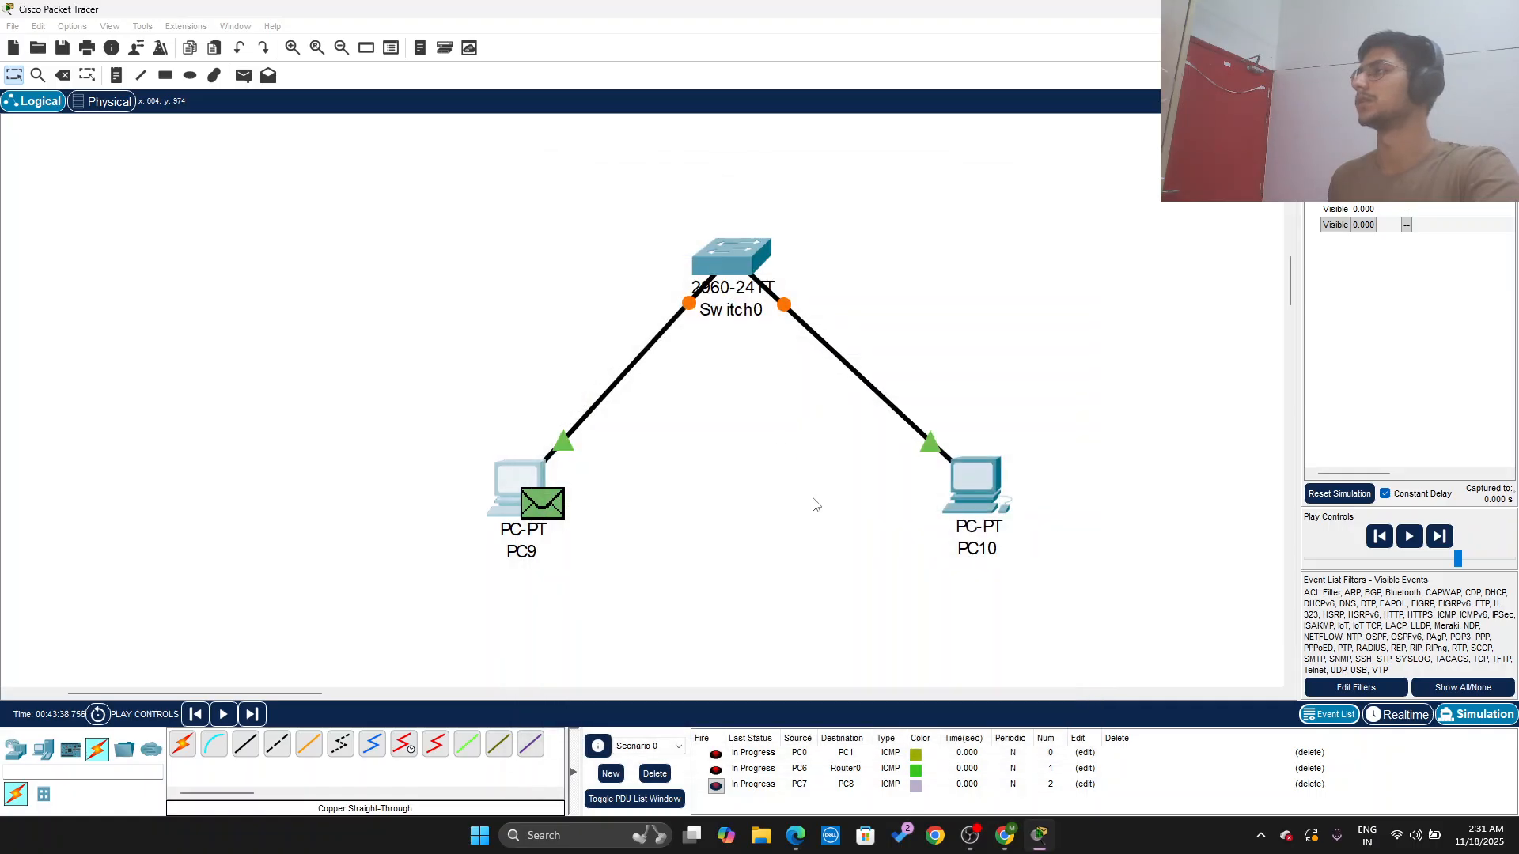
# Step: Set PC10's static IPv4 address to 192.168.1.2 with subnet mask 255.255.255.0
pyautogui.click(975, 486)
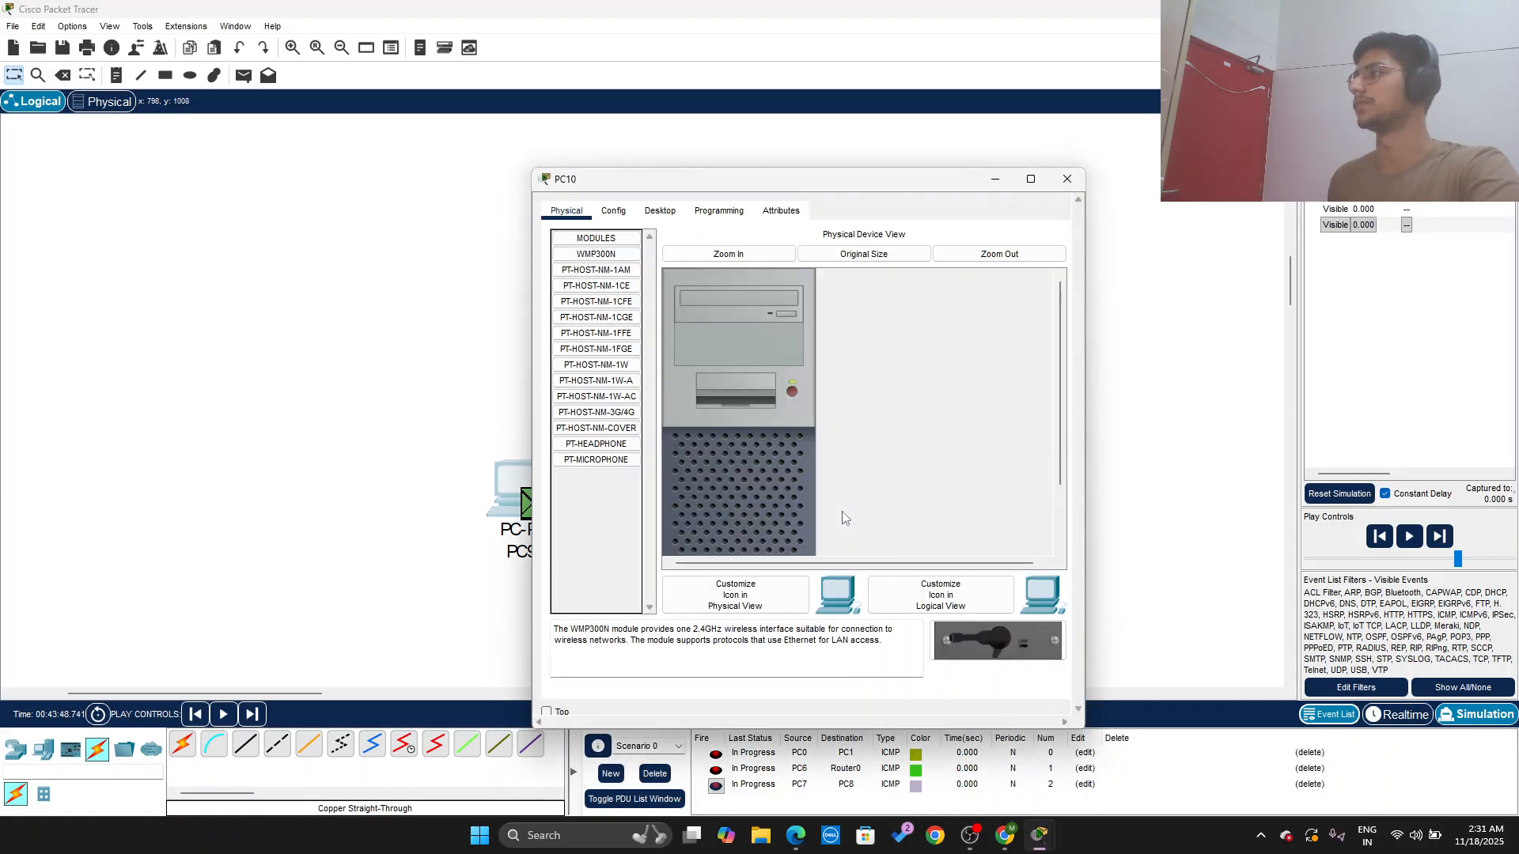
pyautogui.click(659, 210)
pyautogui.click(598, 264)
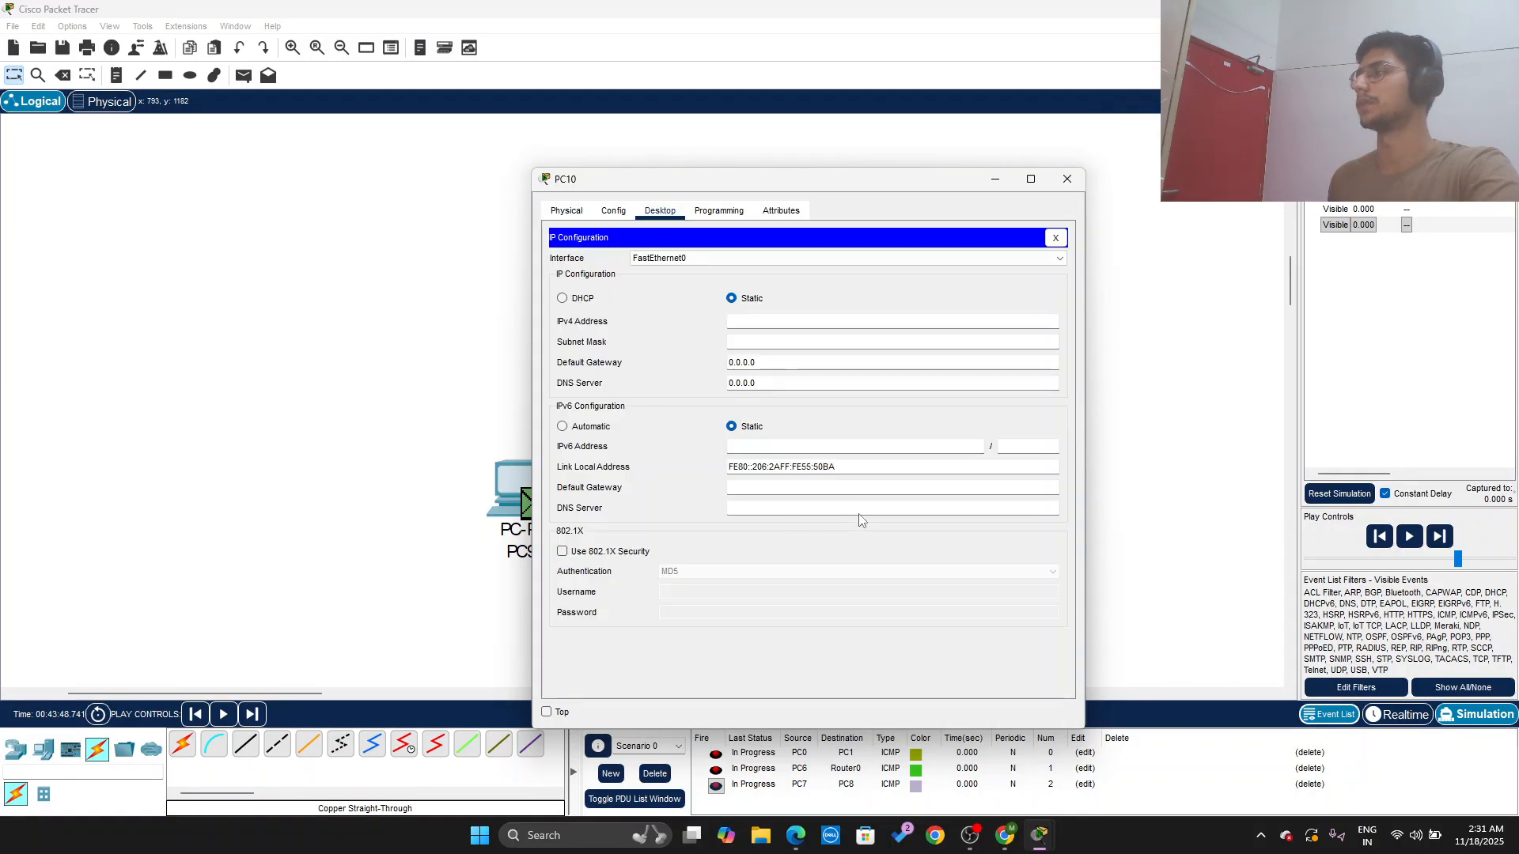
pyautogui.click(747, 323)
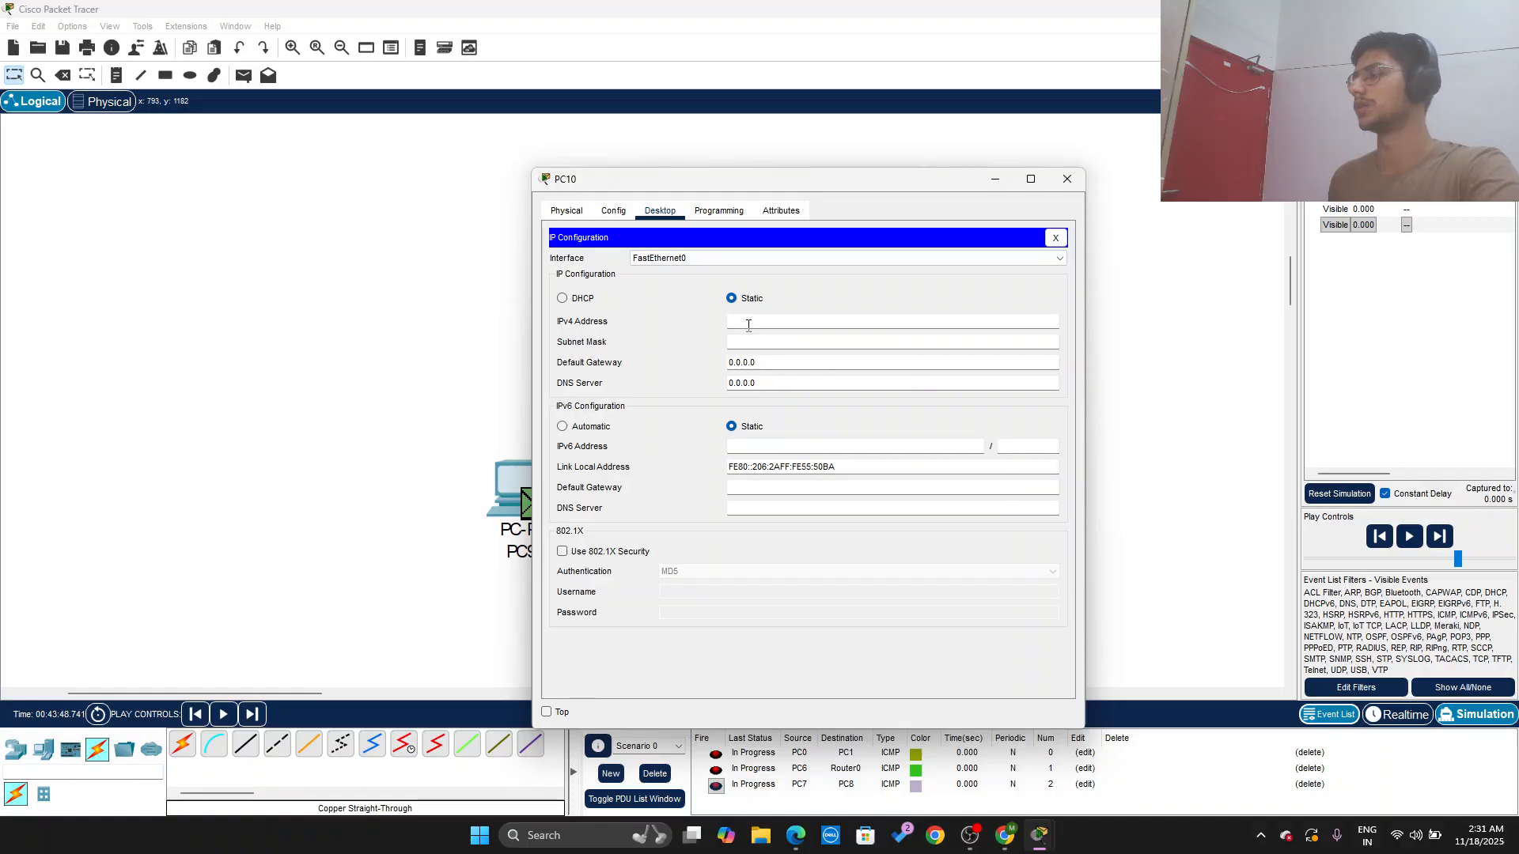
pyautogui.write('192.168.1.1')
pyautogui.press('BackSpace')
pyautogui.write('2')
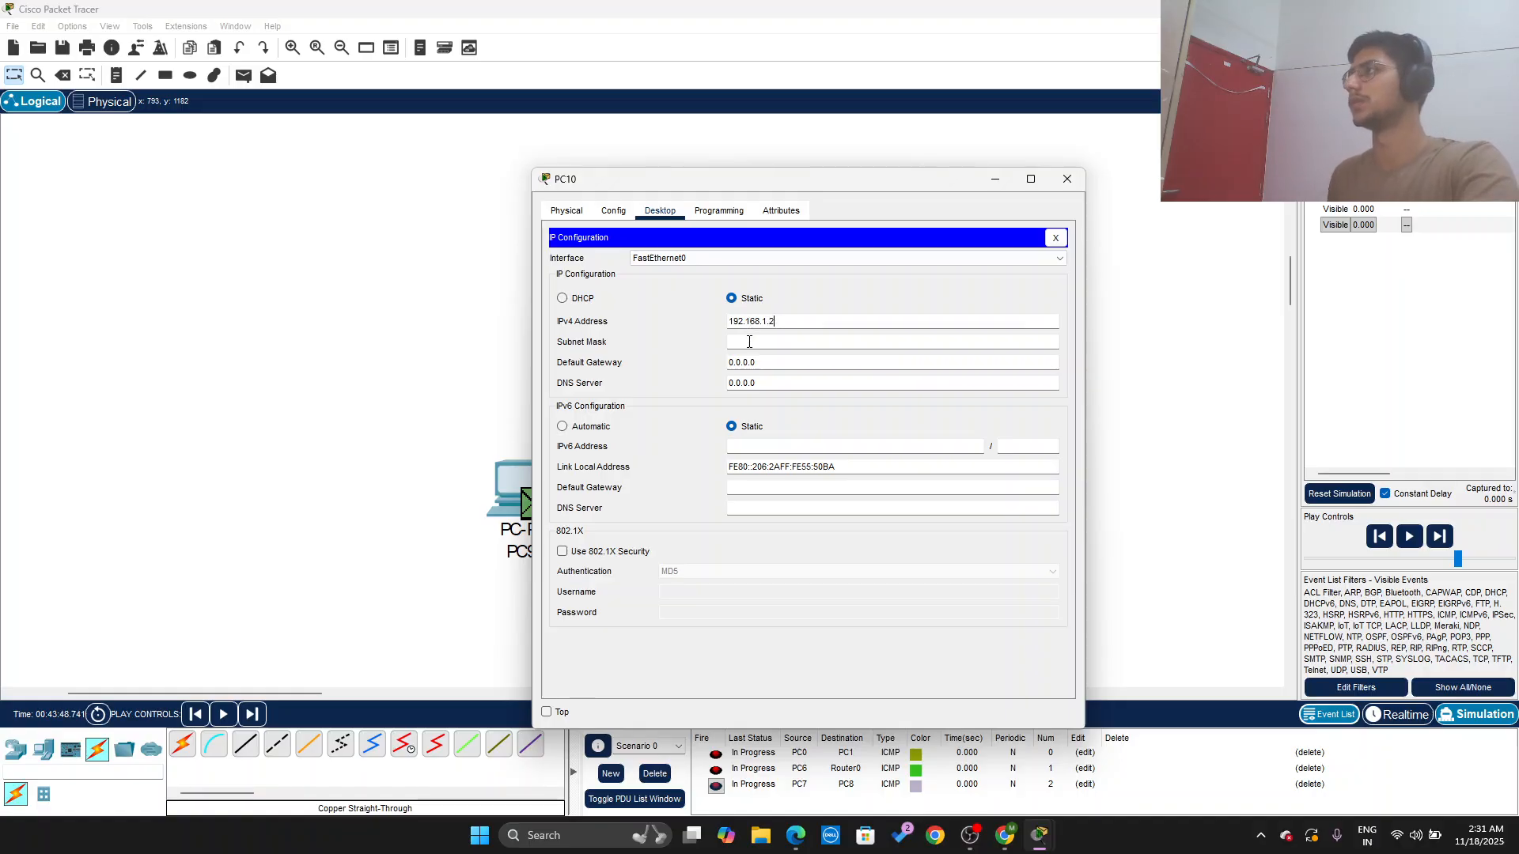
pyautogui.click(747, 341)
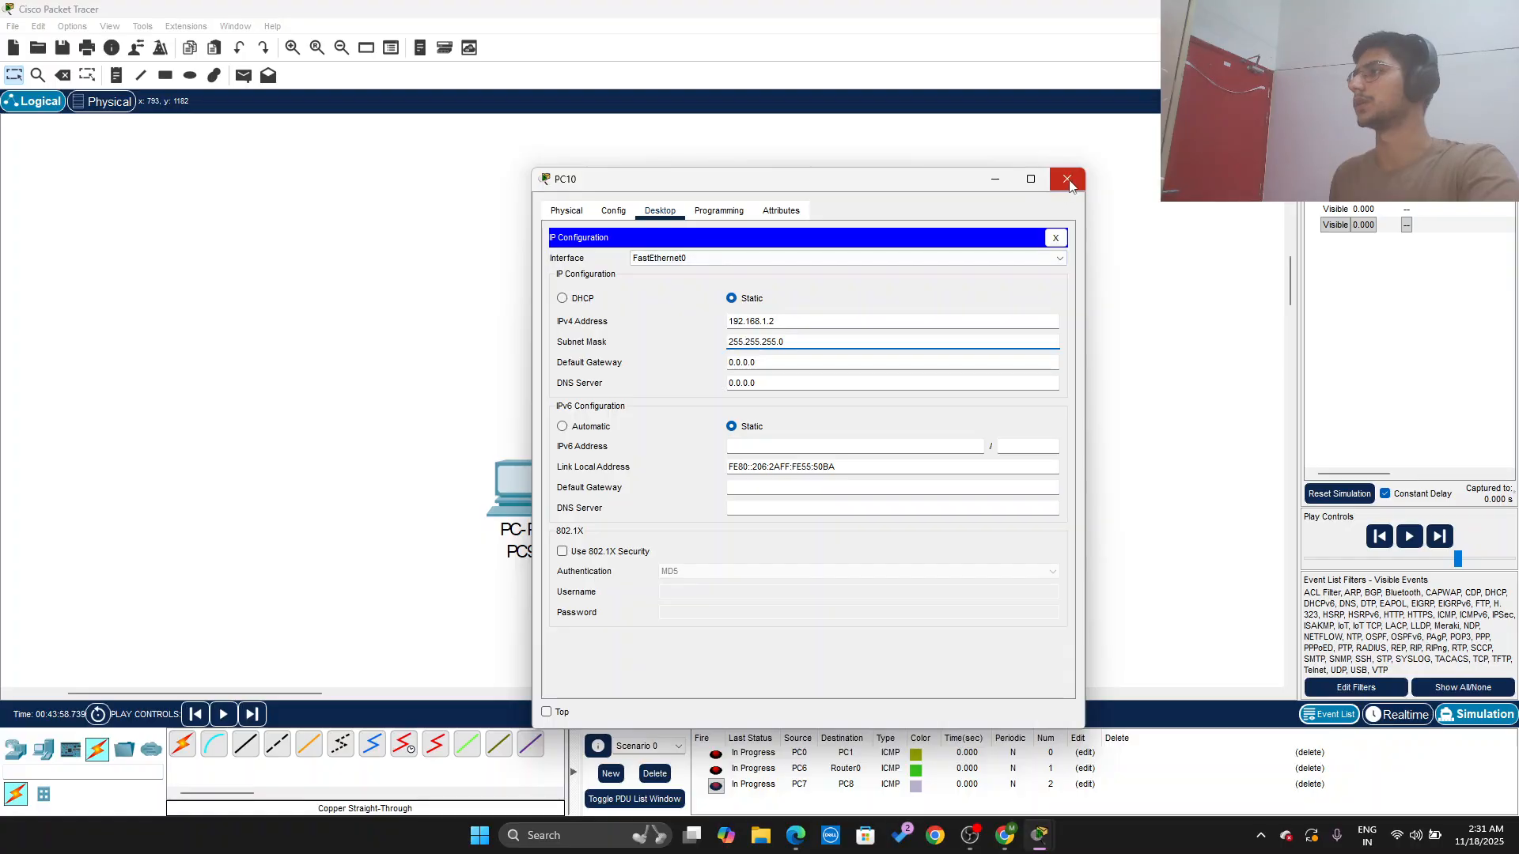
pyautogui.click(1067, 181)
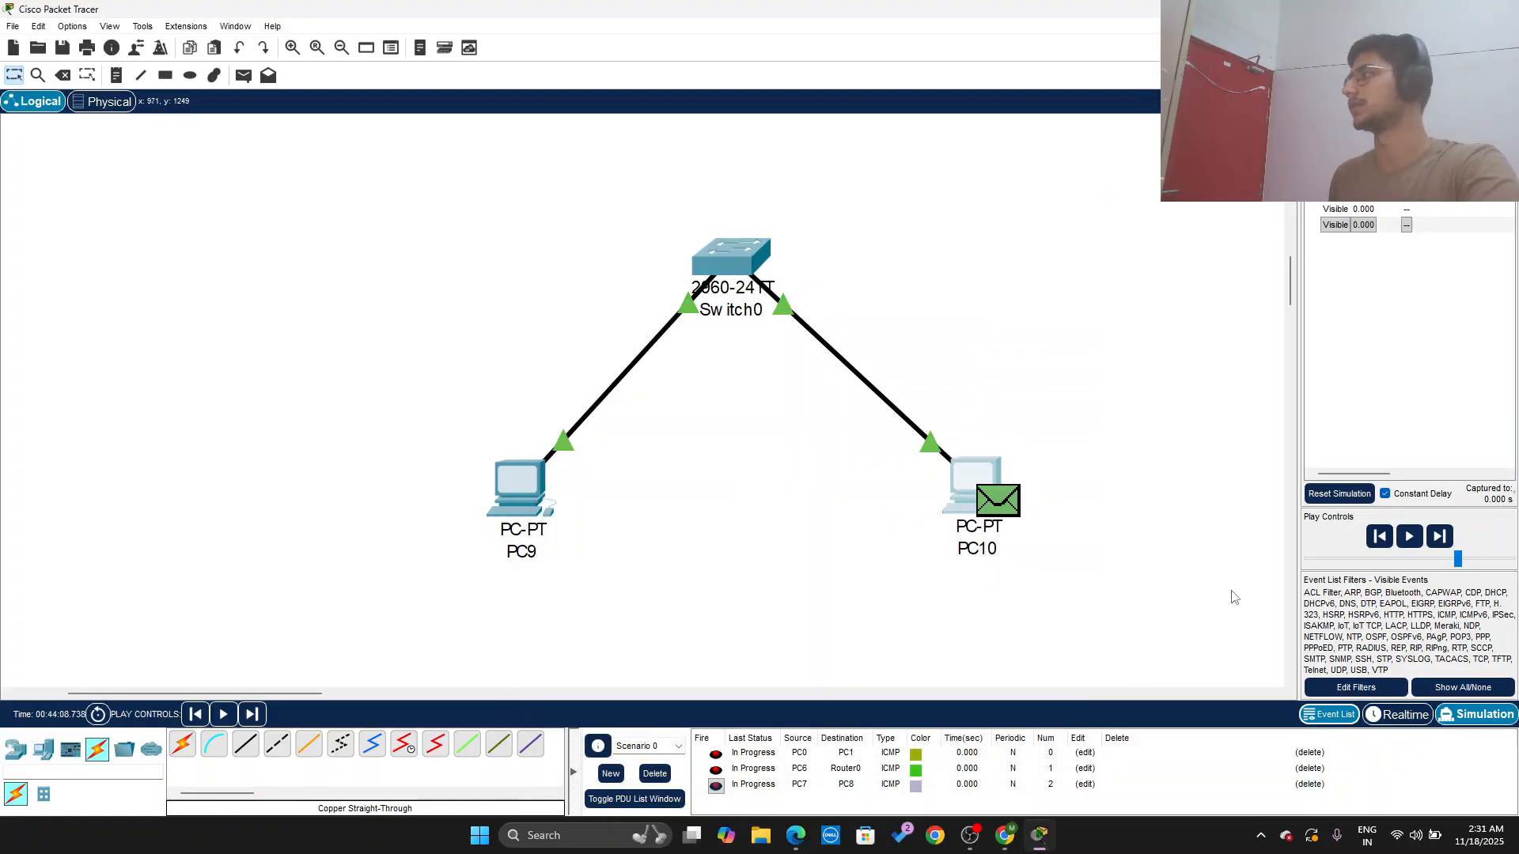
# Step: Switch to Realtime mode, send a simple PDU from PC9 to PC10 and check its entry in the PDU list
pyautogui.click(1392, 718)
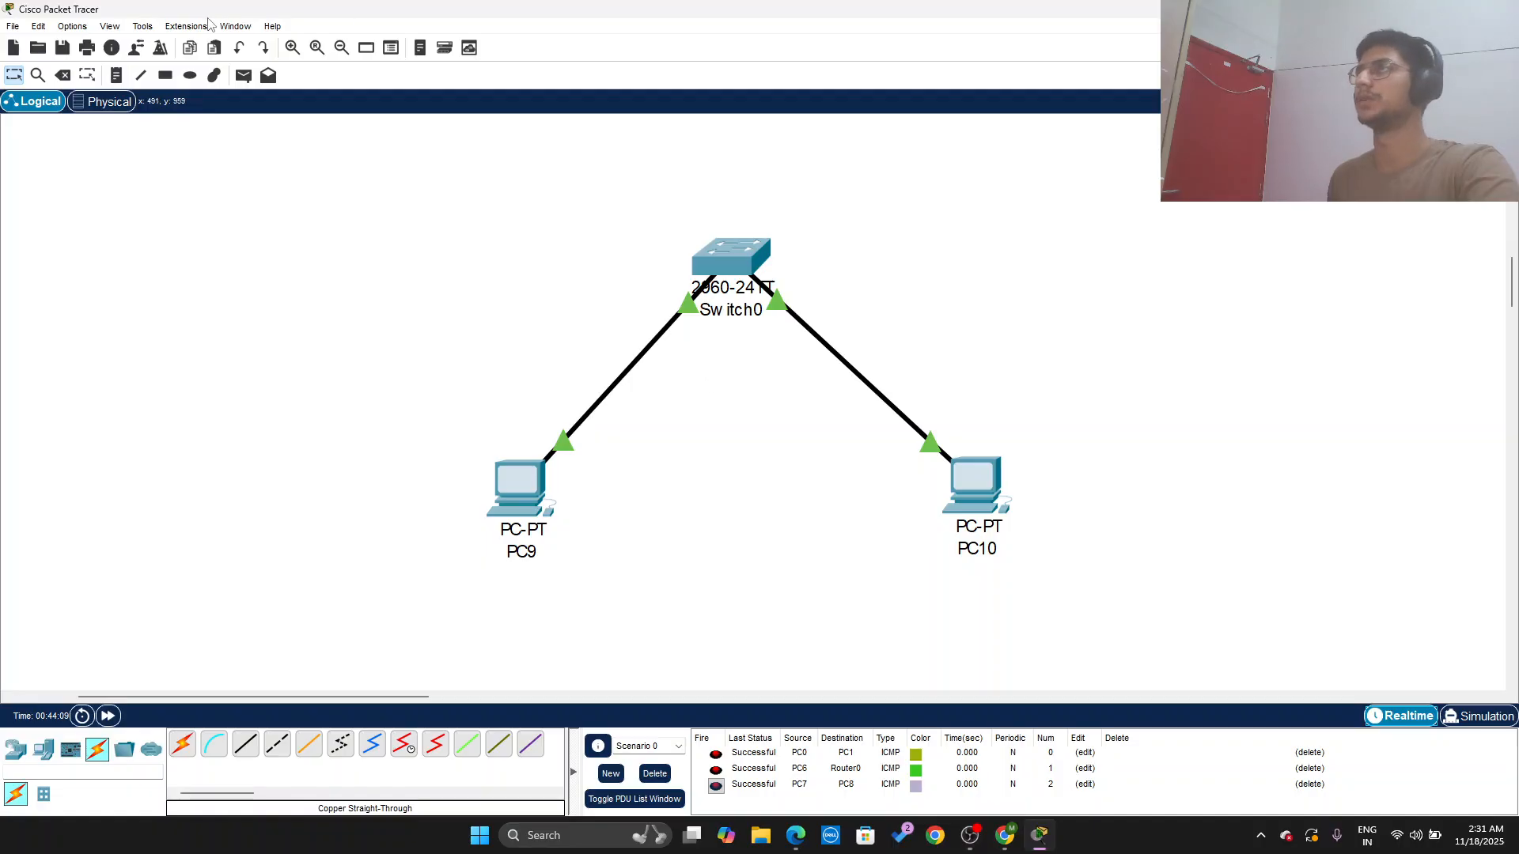
pyautogui.click(244, 76)
pyautogui.click(510, 486)
pyautogui.click(977, 486)
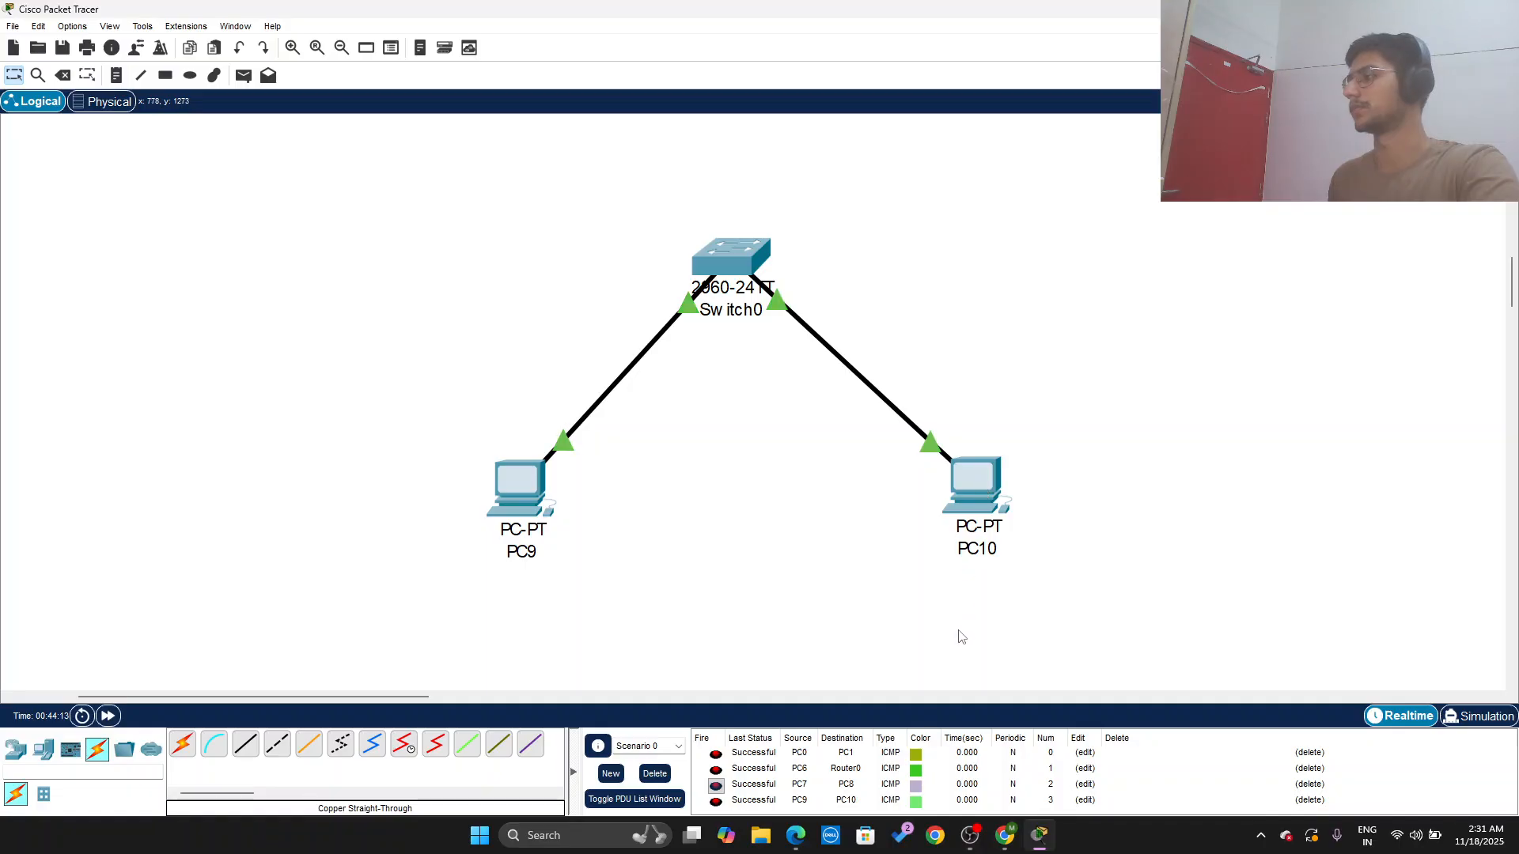
pyautogui.click(898, 800)
pyautogui.click(967, 803)
# Step: Switch to Simulation mode and play the PDU's transmission from PC9 through Switch0 to PC10
pyautogui.click(1491, 722)
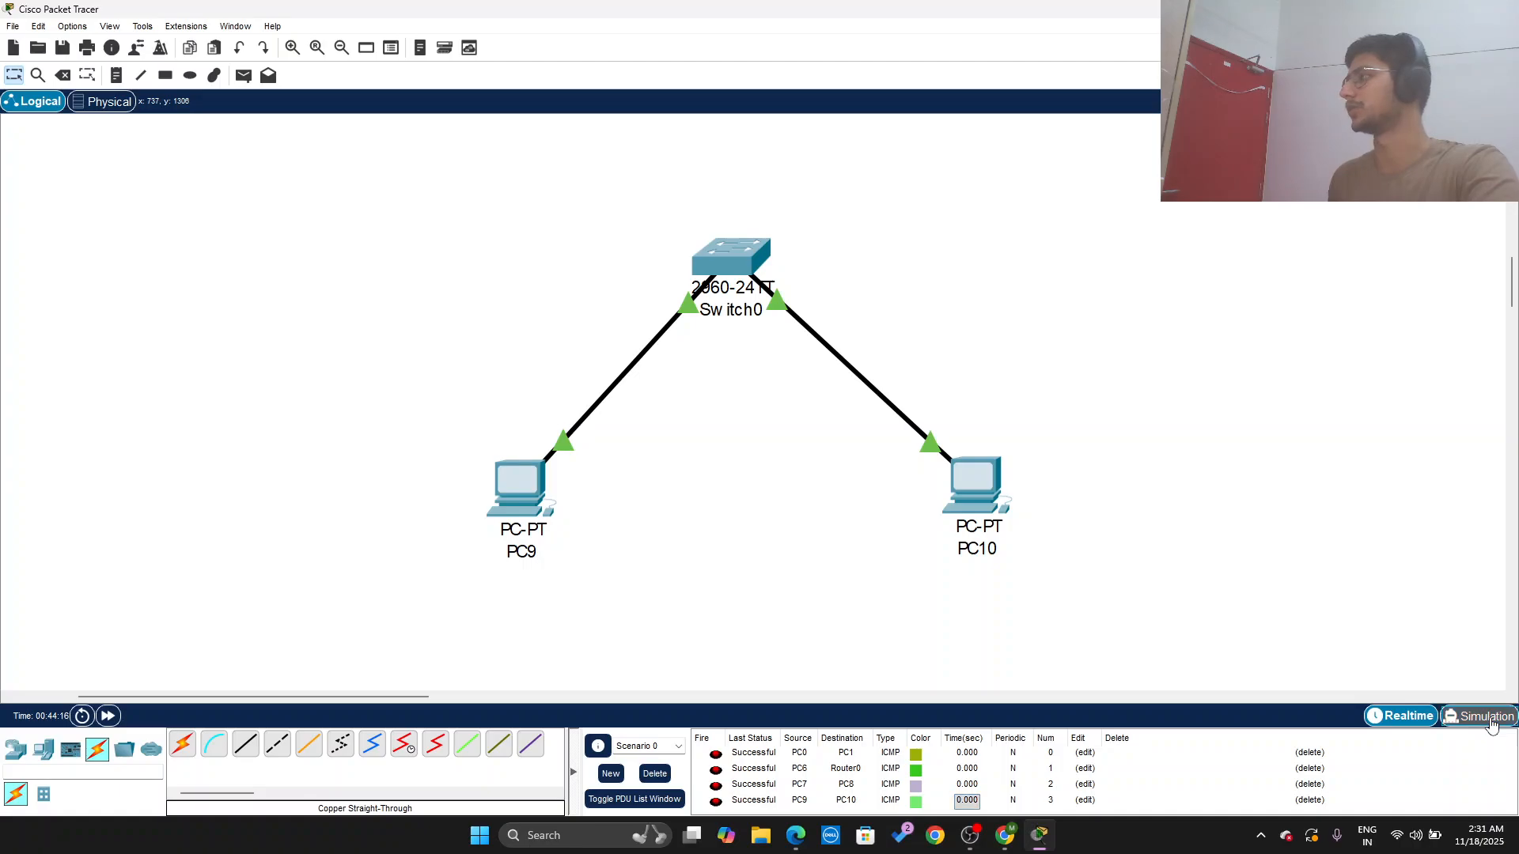
pyautogui.click(1410, 537)
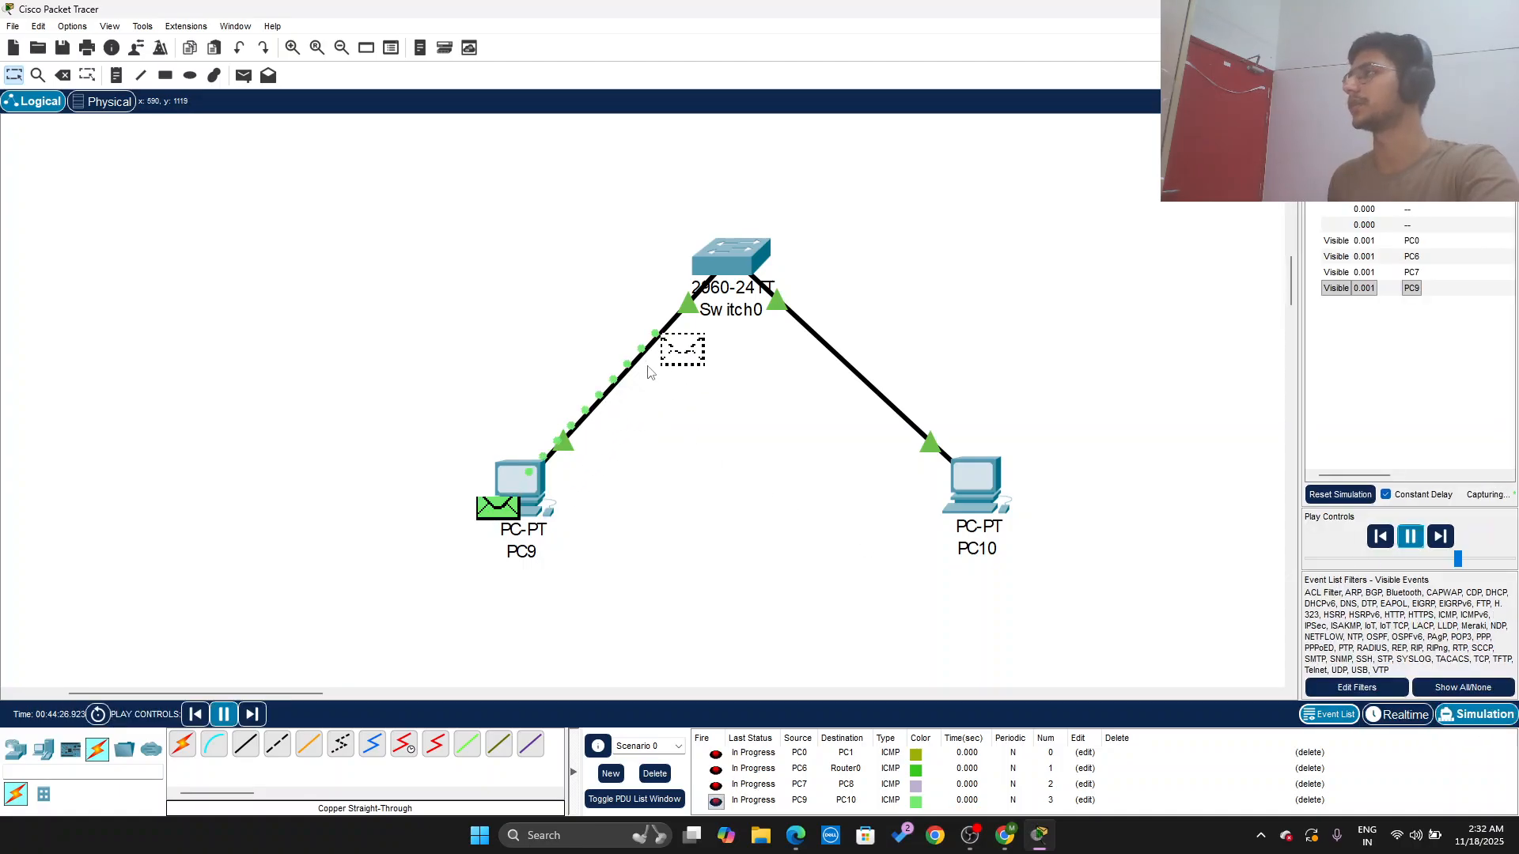